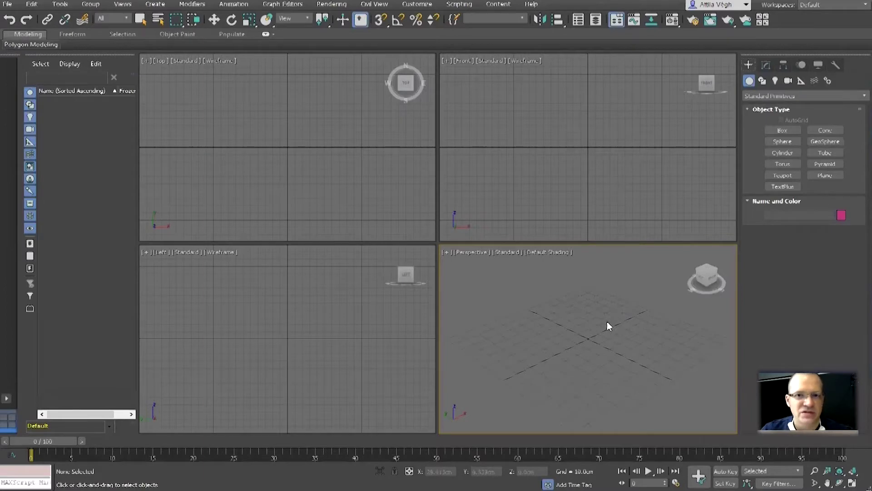
Alternate between the Move and Rotate tools in the Front and Top viewports, ending with Rotate active in Front.
key("w")
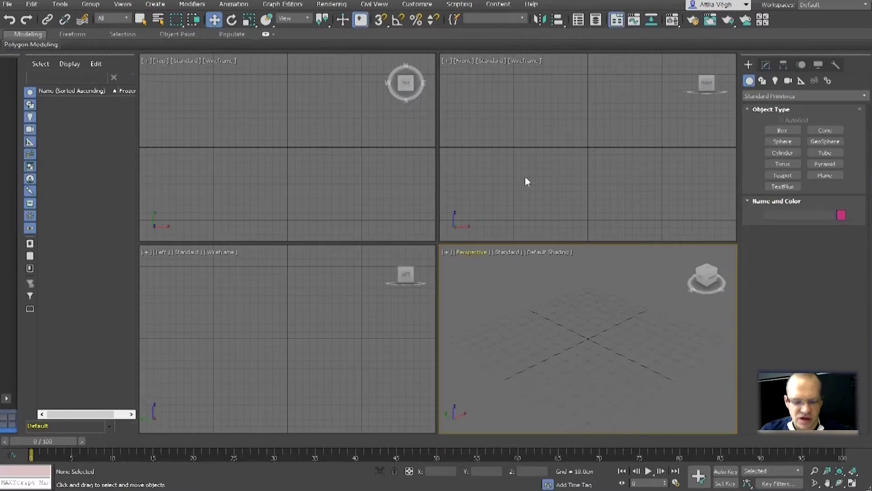
left_click(591, 174)
key("e")
key("w")
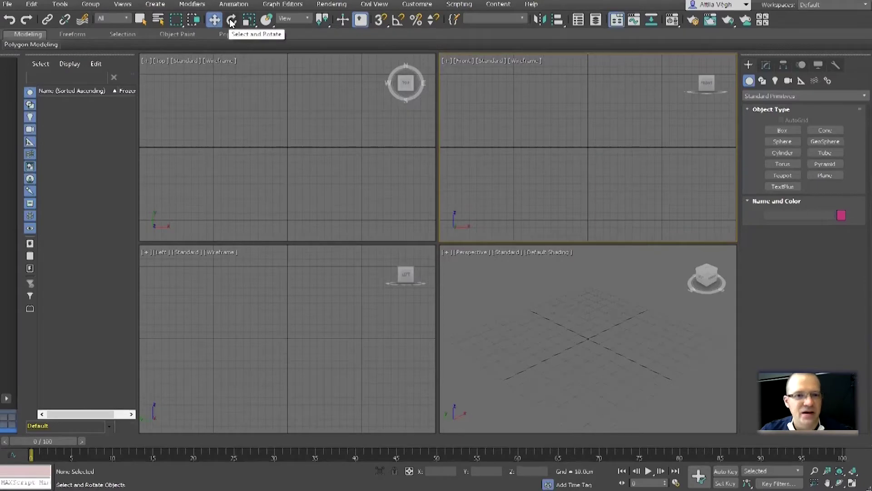
left_click(302, 64)
left_click(232, 20)
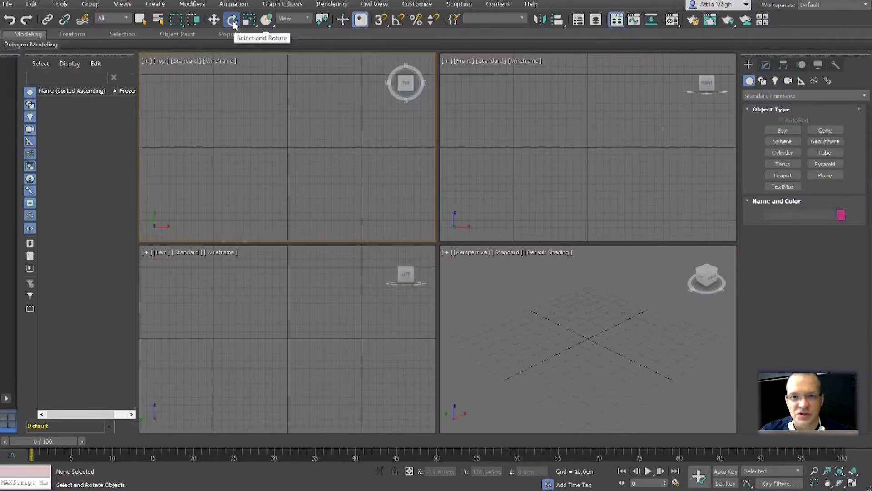
left_click(450, 193)
key("w")
key("e")
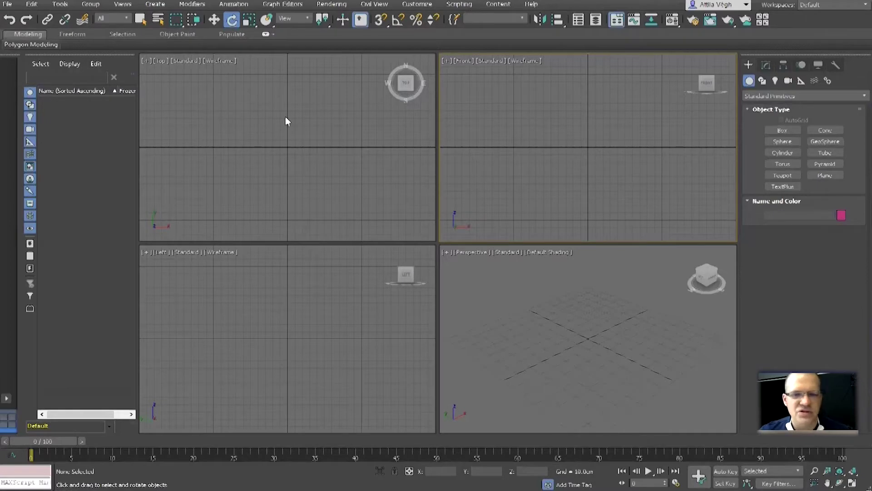
Examine the alternative tools for selection region, alignment, rendering and snapping, choosing the rectangular selection region.
left_click(176, 22)
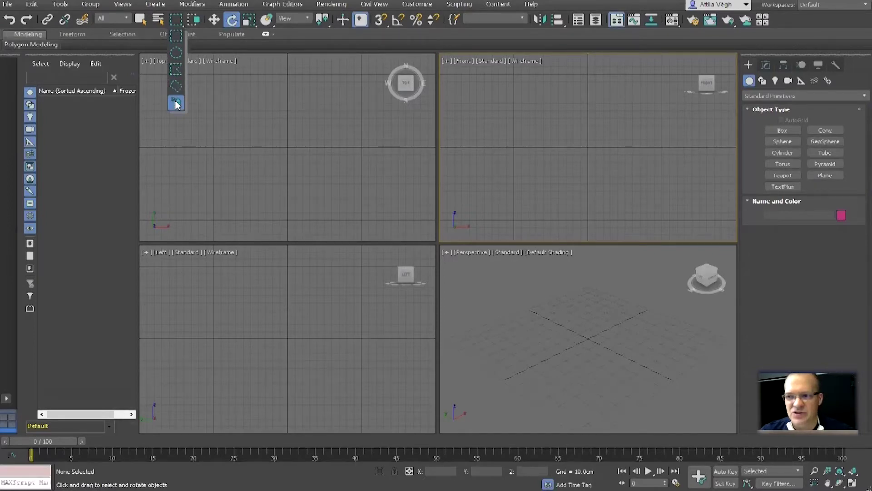
left_click_drag(176, 100, 176, 35)
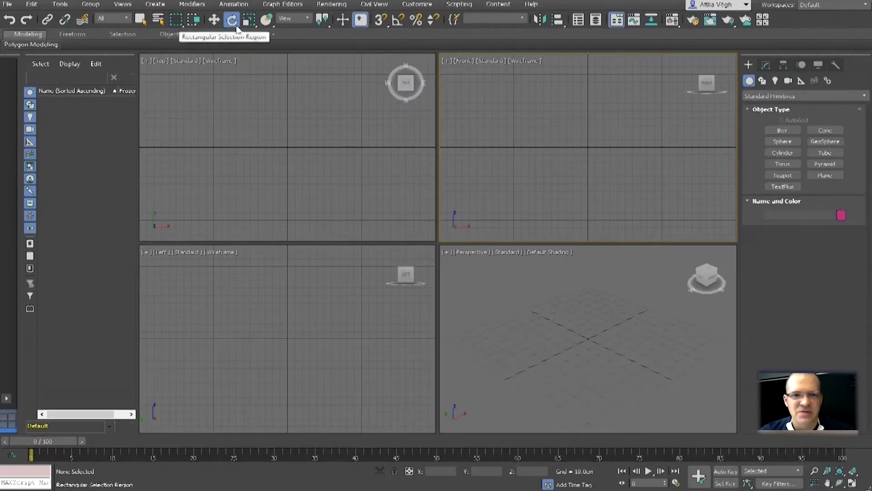
left_click_drag(558, 20, 559, 23)
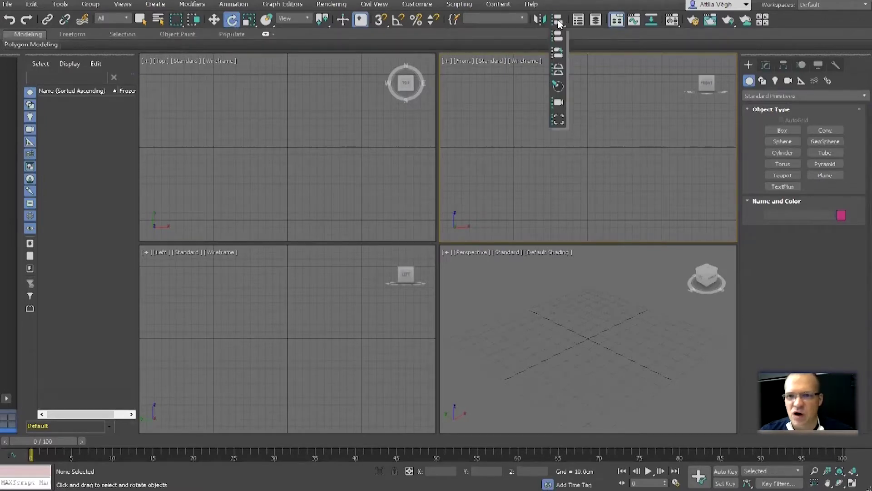
left_click_drag(559, 23, 559, 24)
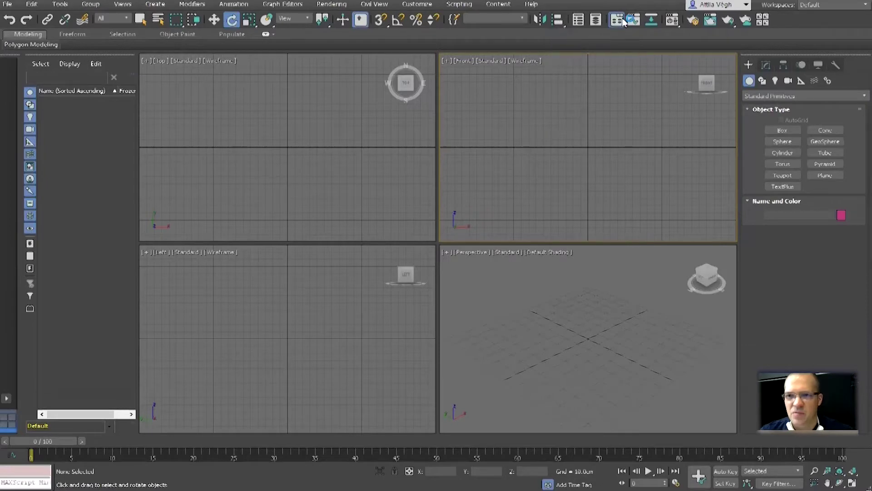
left_click_drag(673, 19, 674, 18)
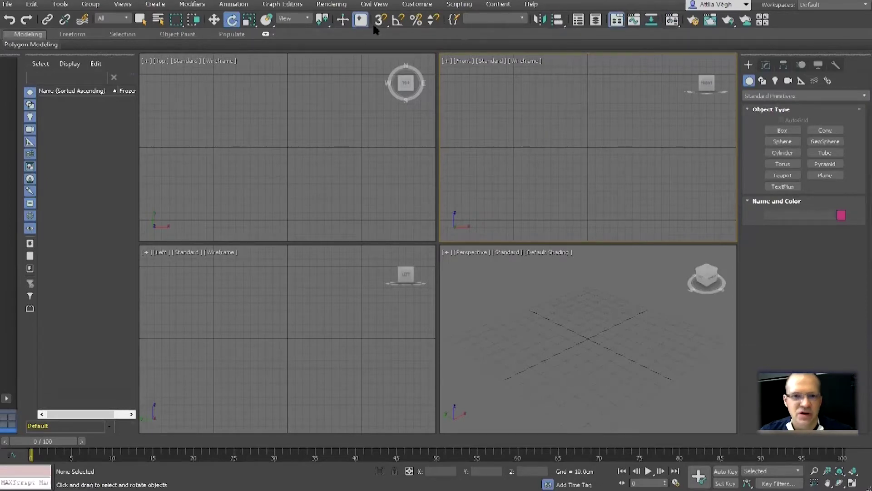
left_click_drag(380, 21, 380, 22)
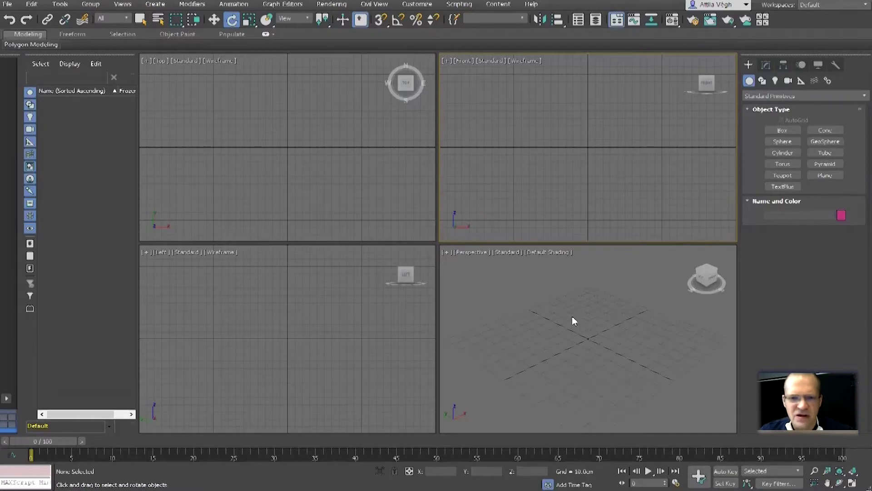
Activate the Top, Front, Left and Perspective viewports repeatedly in turn, ending with Perspective active.
left_click(595, 307)
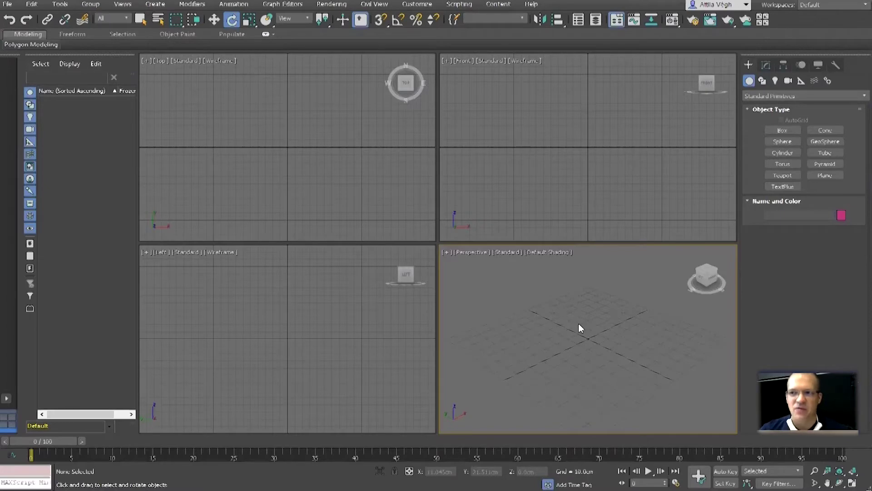
left_click(520, 188)
left_click(543, 343)
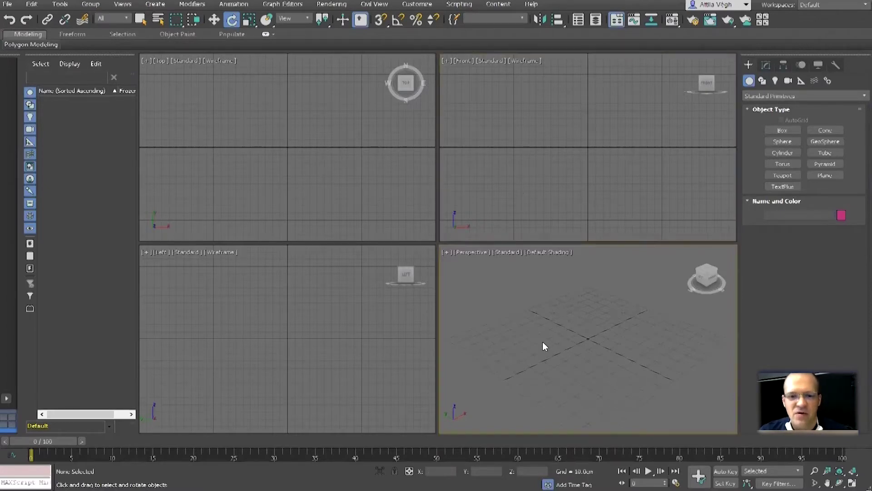
left_click(337, 194)
left_click(348, 334)
left_click(523, 354)
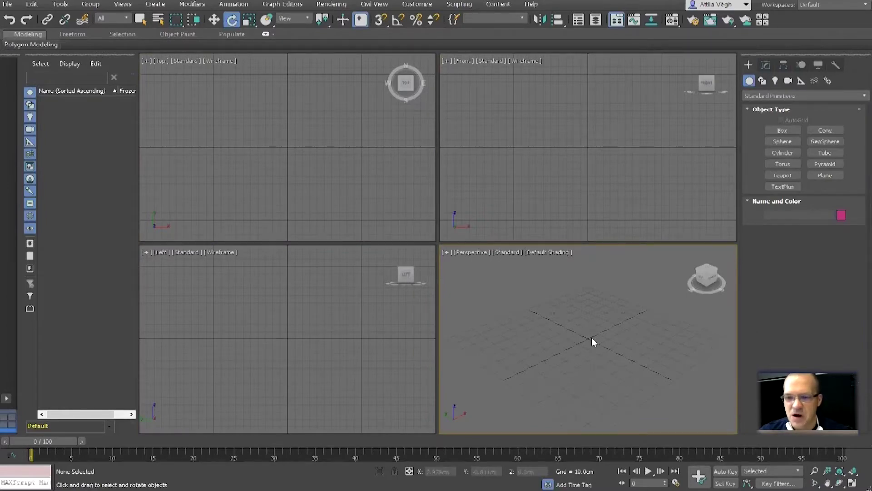
left_click(401, 173)
left_click(297, 293)
left_click(584, 180)
left_click(369, 182)
left_click(568, 318)
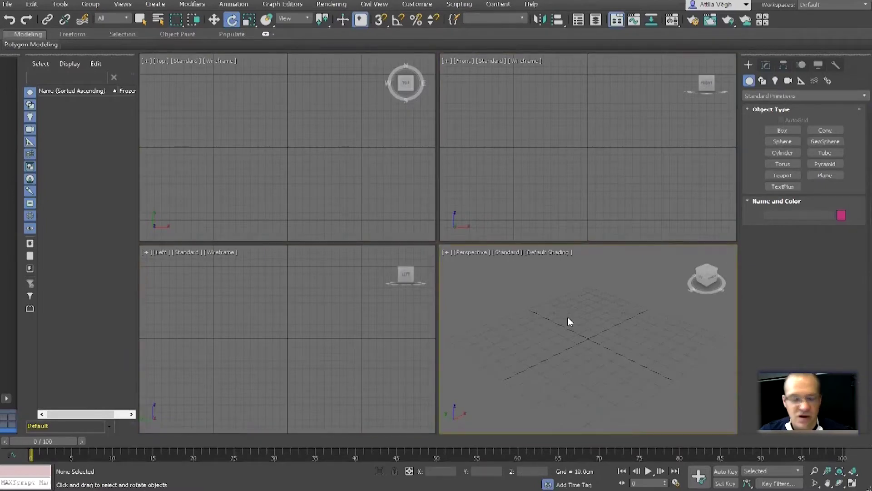
left_click(545, 230)
left_click(381, 180)
left_click(359, 289)
left_click(635, 321)
left_click(642, 212)
left_click(674, 387)
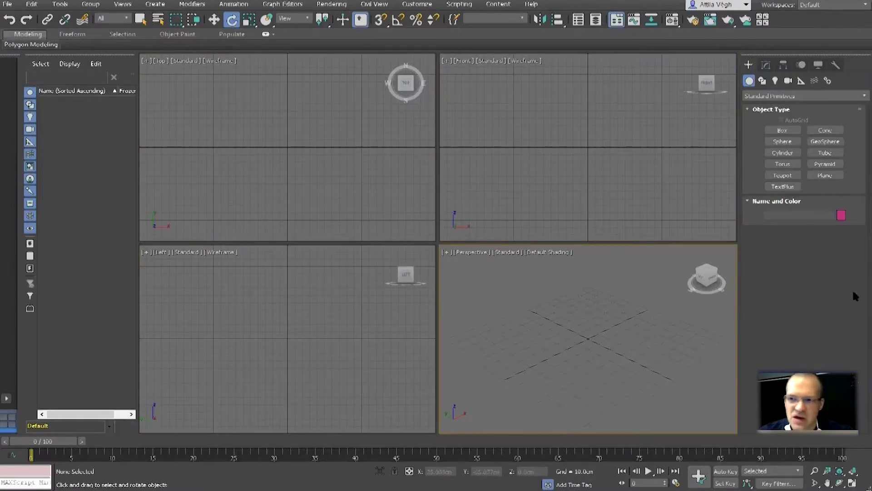
Create three teapots in the Perspective viewport: a large one at the origin, a smaller one beside it, and one about 22 cm in radius in front.
left_click(778, 176)
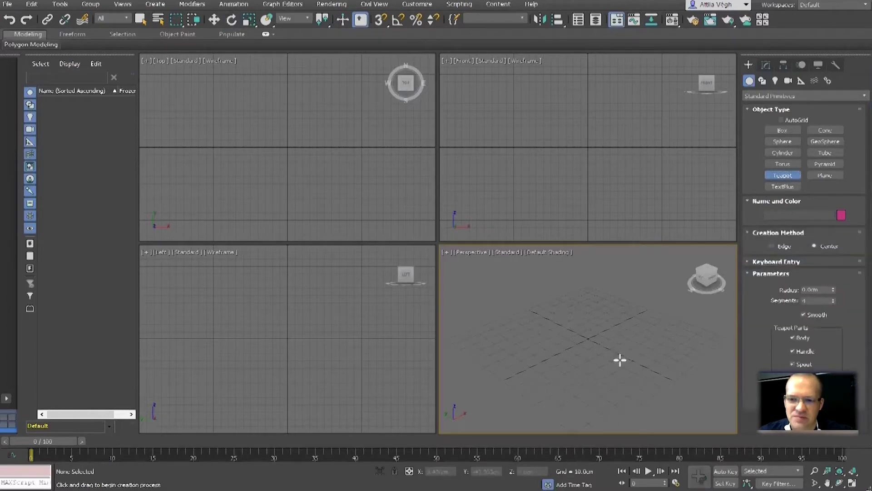
left_click_drag(585, 340, 621, 369)
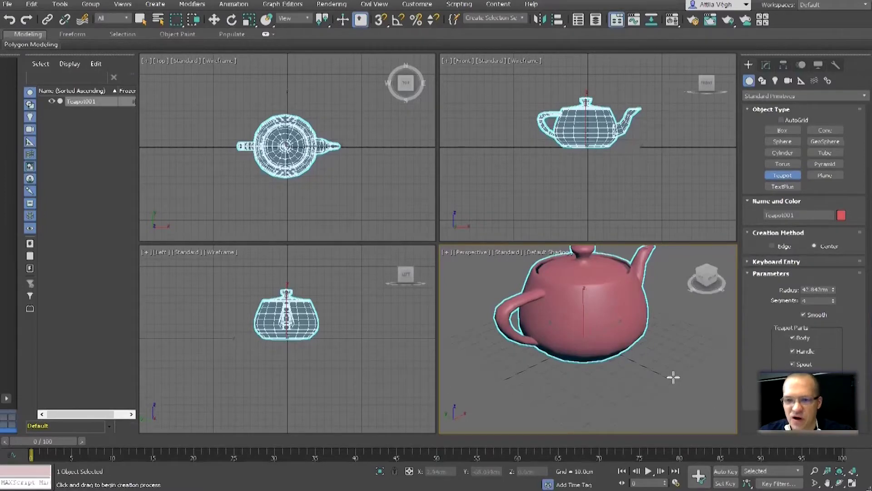
left_click(782, 175)
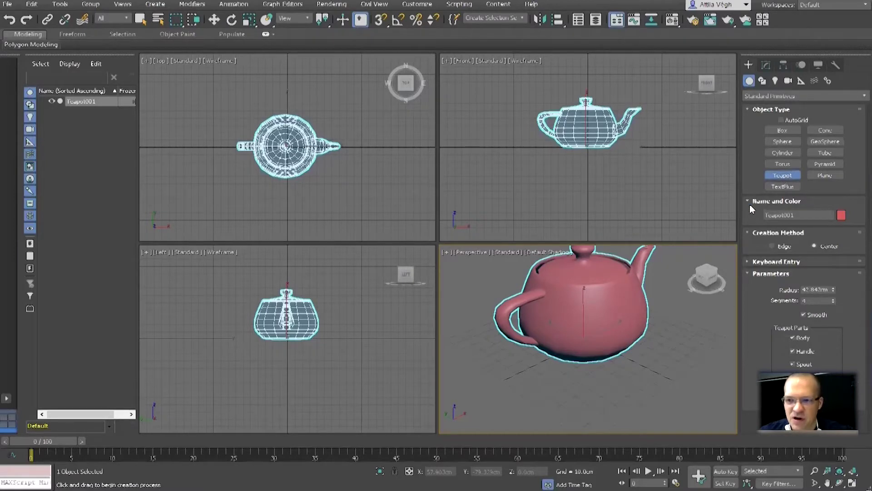
left_click(782, 178)
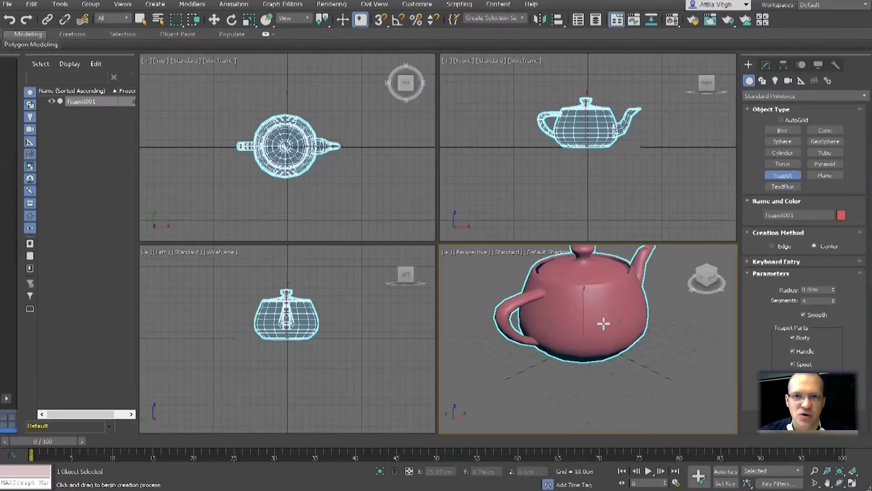
left_click_drag(643, 364, 670, 382)
left_click_drag(516, 392, 518, 415)
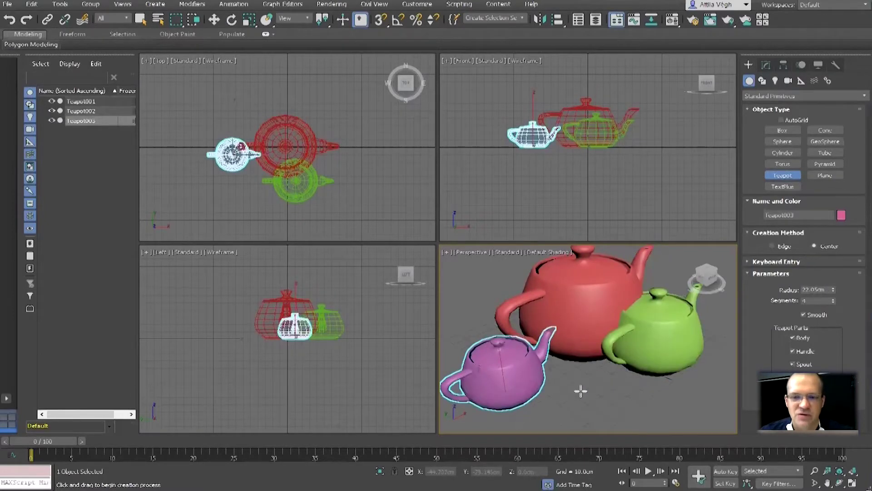
Activate Rotate and switch among the four viewports without deselecting the smallest teapot, ending in Perspective.
key("e")
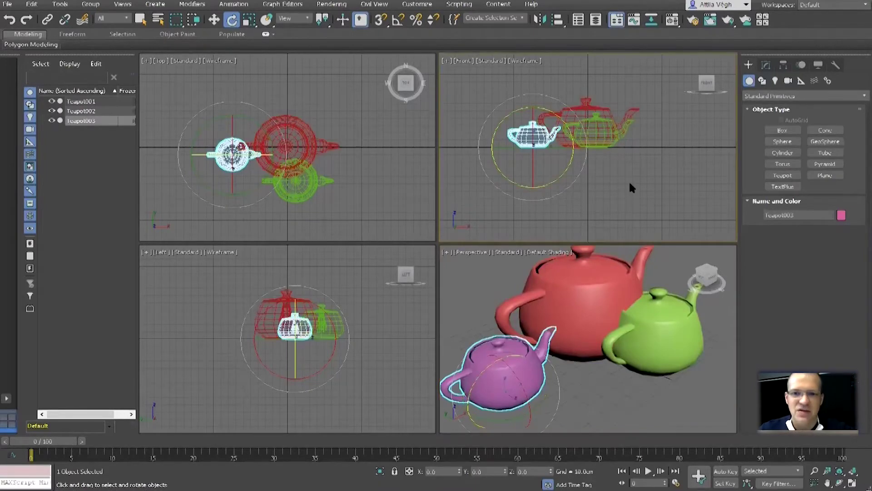
right_click(377, 183)
right_click(640, 198)
right_click(378, 198)
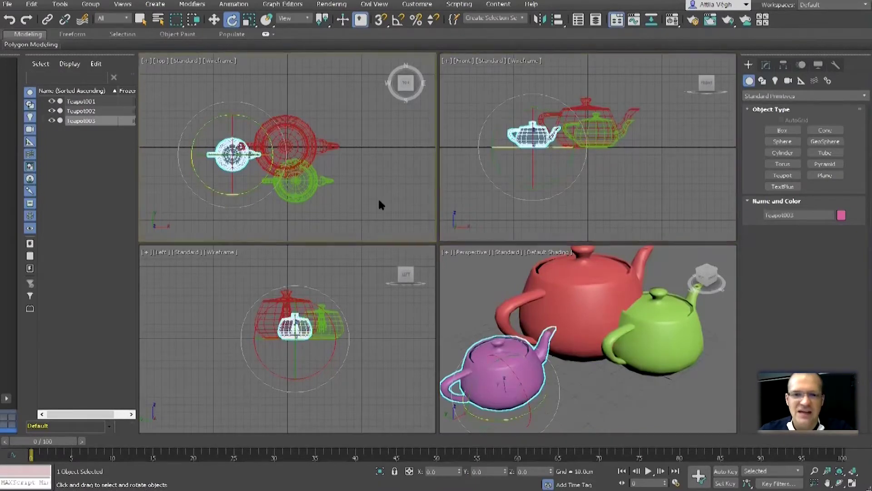
right_click(357, 264)
right_click(448, 281)
right_click(640, 196)
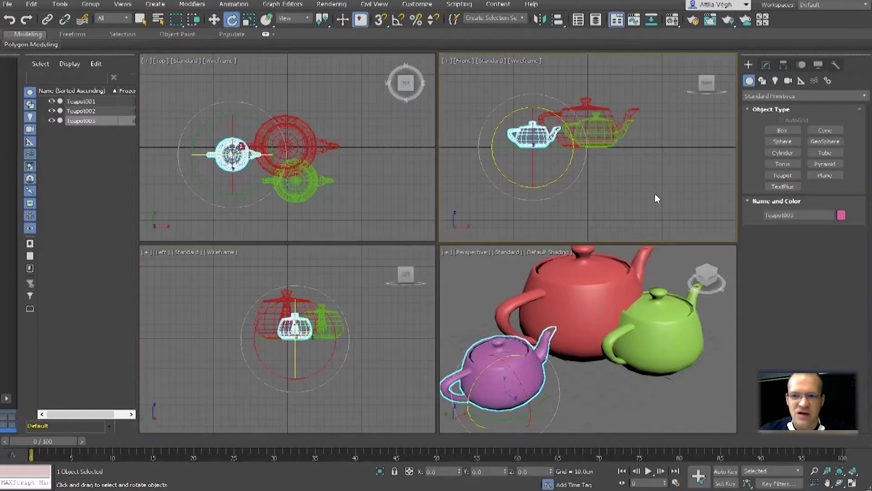
right_click(613, 385)
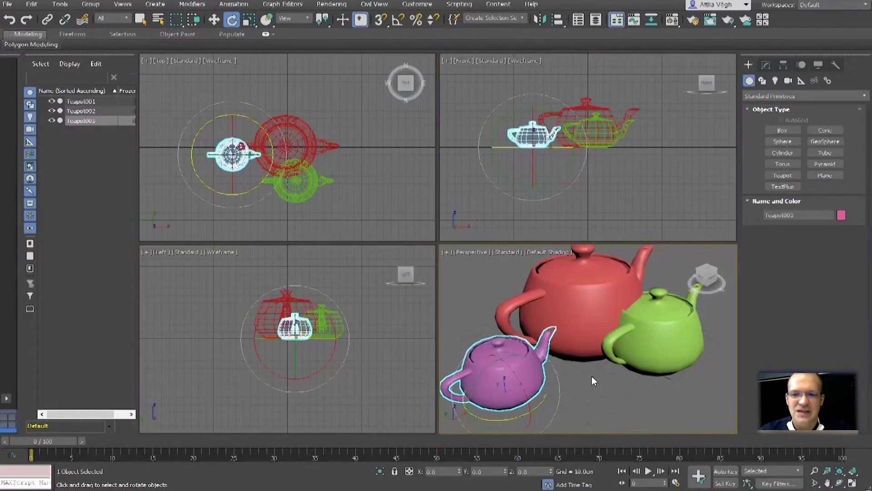
right_click(592, 375)
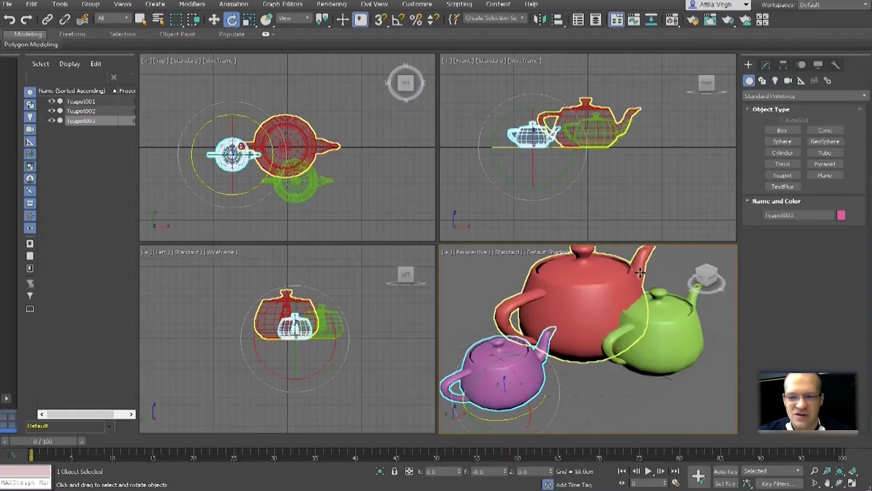
Clear the teapot selection and make Move the active tool in the Perspective viewport.
left_click(665, 264)
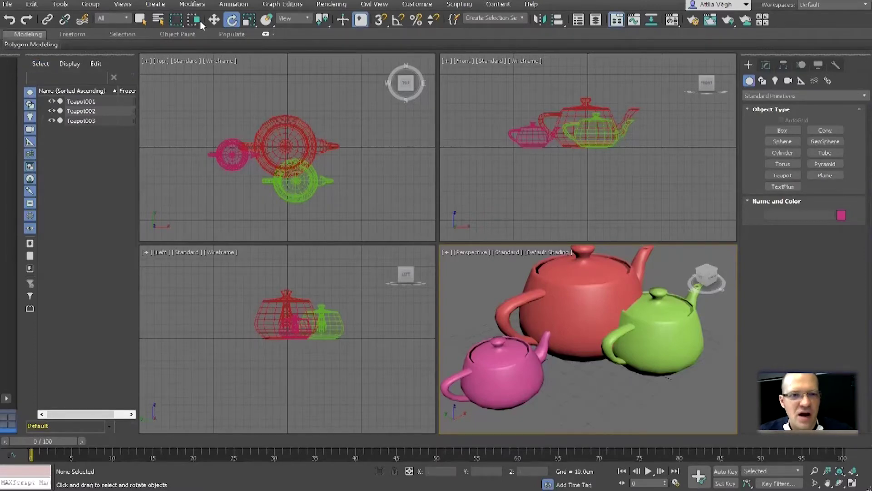
left_click(215, 20)
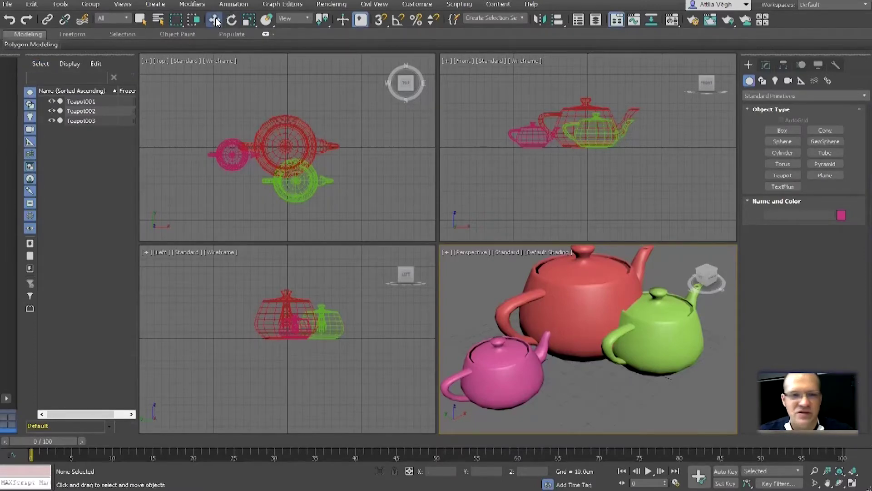
left_click(364, 109)
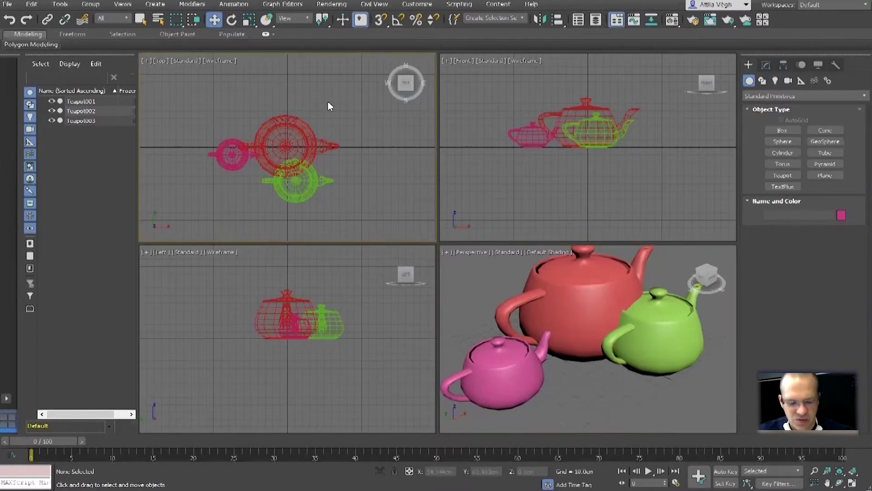
key("e")
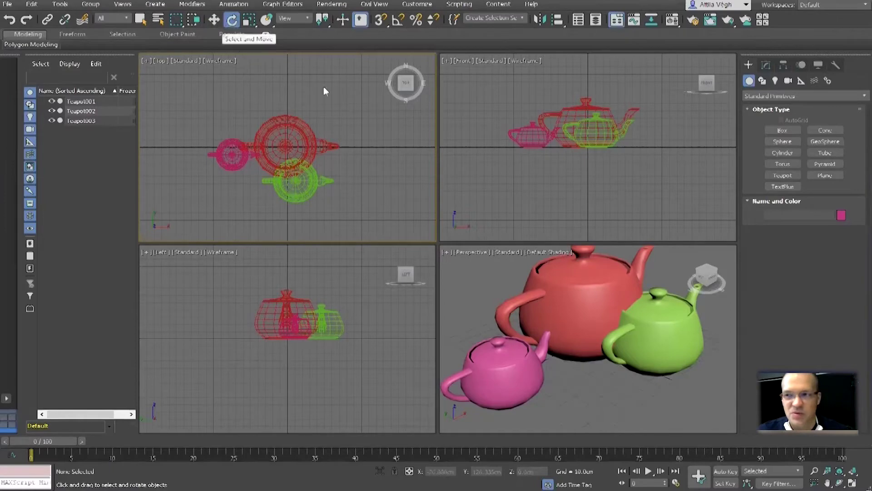
key("w")
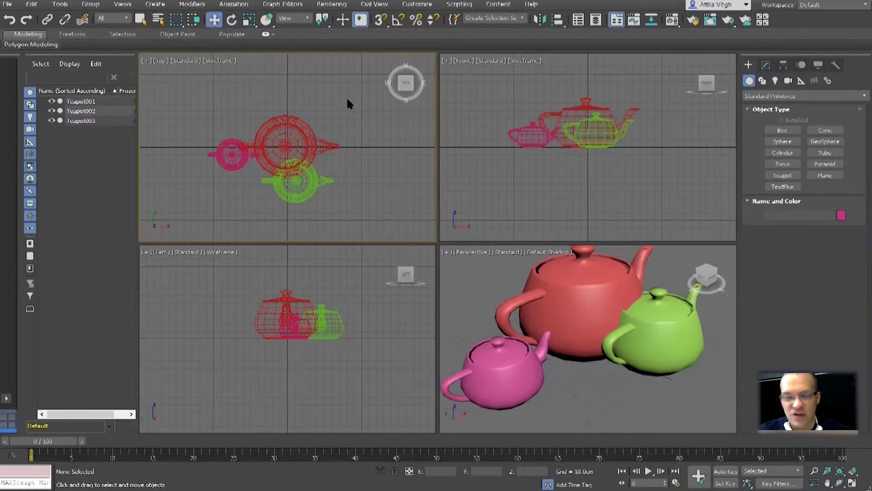
left_click(505, 282)
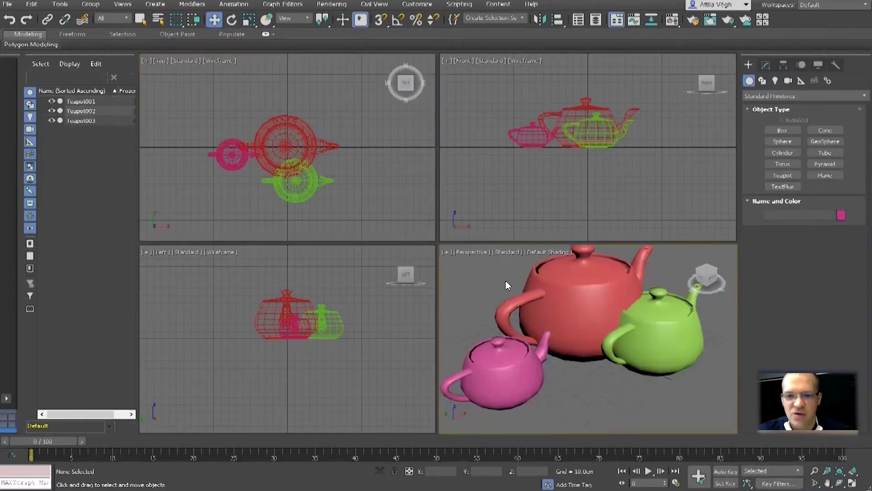
right_click(497, 279)
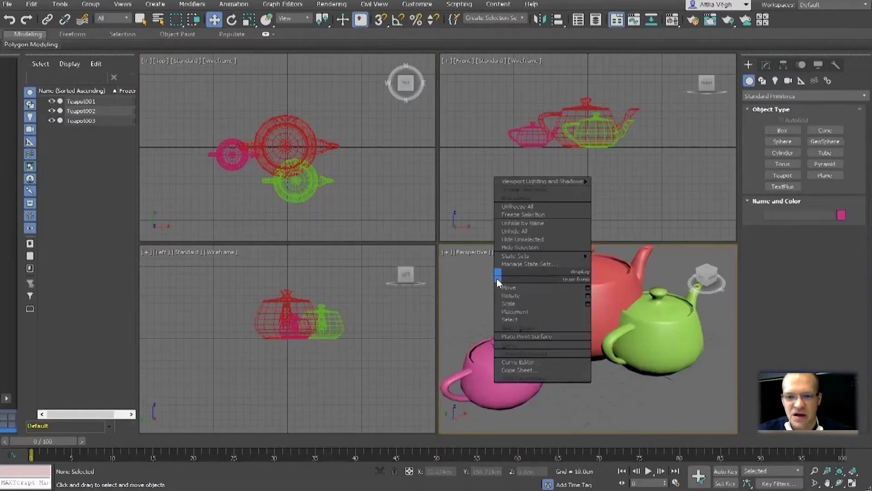
left_click(531, 288)
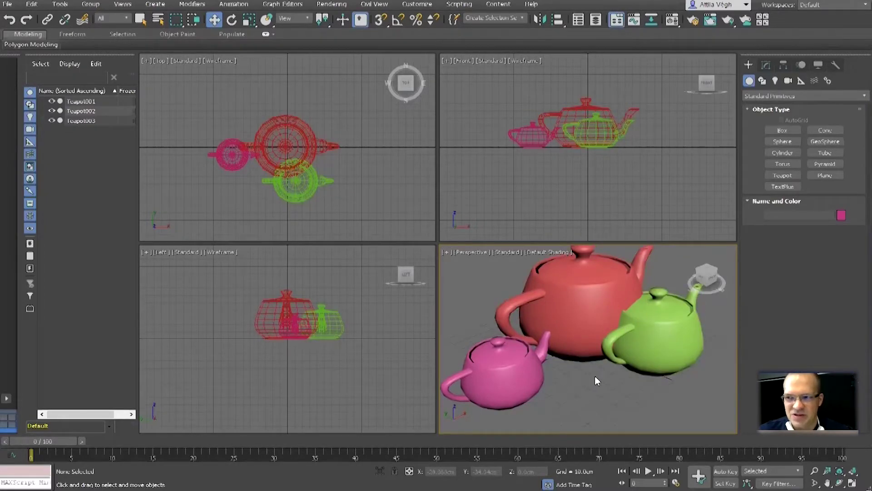
Pan the Perspective view and zoom it out and in around the three teapots.
mouse_move(595, 377)
middle_mouse_down()
mouse_move(590, 383)
mouse_move(613, 374)
mouse_move(566, 367)
mouse_move(580, 384)
mouse_move(595, 383)
mouse_move(580, 392)
mouse_move(588, 358)
mouse_move(584, 375)
mouse_move(586, 366)
middle_mouse_up()
scroll(583, 376, "down", 5)
scroll(583, 375, "up", 5)
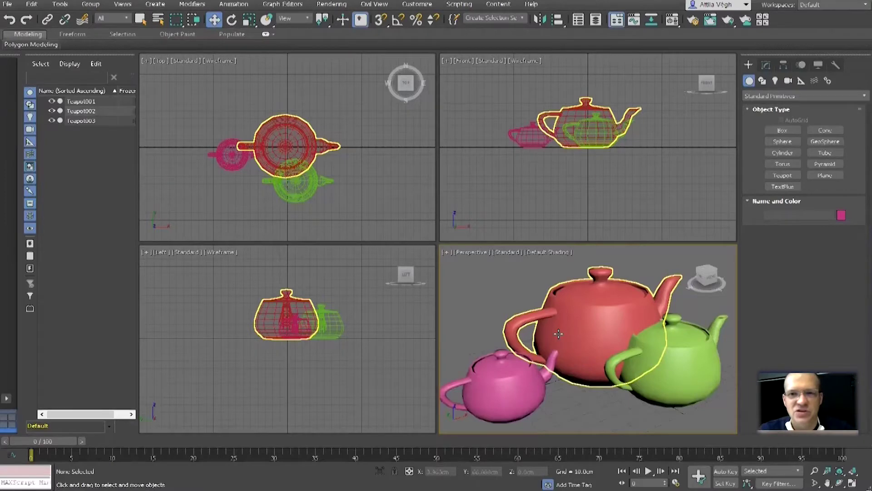
scroll(561, 319, "down", 3)
scroll(564, 309, "up", 2)
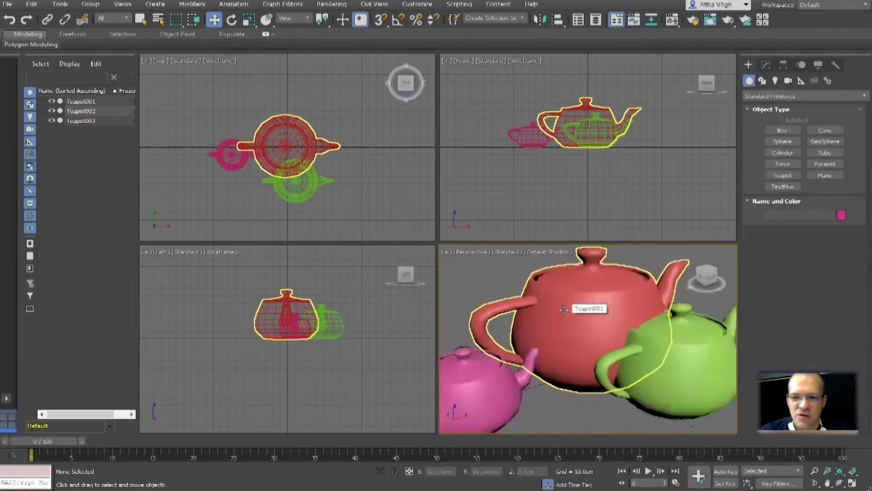
Practise zooming, panning and slightly orbiting the Perspective view until the three teapots are framed closely.
scroll(563, 310, "down", 4)
scroll(563, 310, "up", 2)
scroll(564, 310, "up", 2)
scroll(572, 307, "down", 2)
scroll(544, 299, "up", 4)
scroll(543, 299, "down", 3)
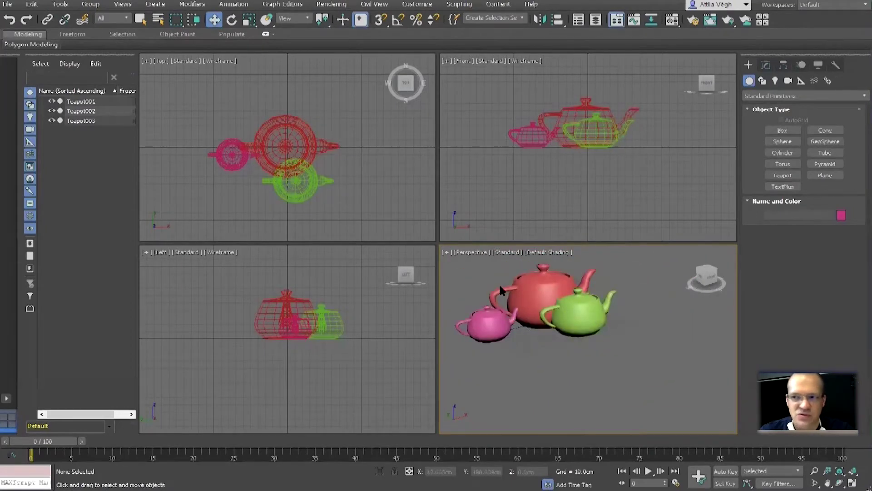
scroll(555, 310, "up", 2)
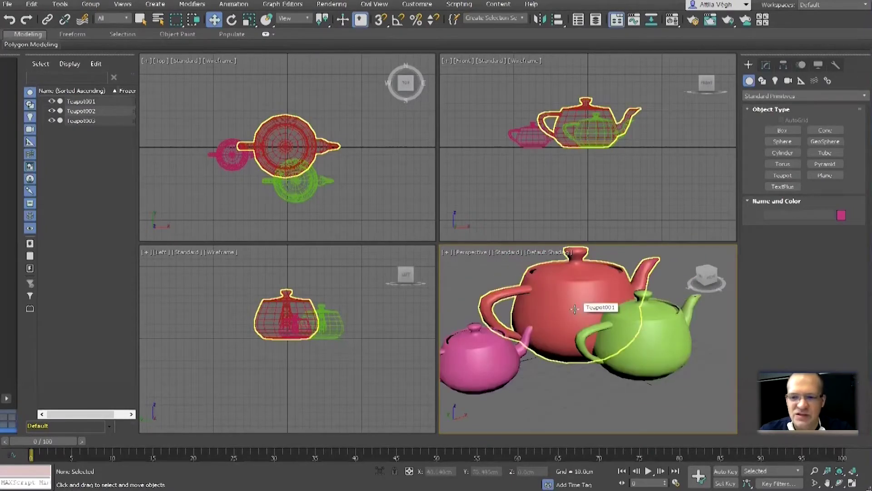
mouse_move(575, 309)
middle_mouse_down()
mouse_move(582, 331)
mouse_move(591, 312)
mouse_move(587, 330)
mouse_move(596, 318)
mouse_move(590, 338)
mouse_move(586, 326)
mouse_move(604, 315)
mouse_move(584, 321)
middle_mouse_up()
scroll(585, 323, "up", 2)
scroll(583, 328, "down", 5)
left_click(583, 327)
scroll(583, 328, "up", 3)
scroll(586, 329, "down", 2)
scroll(589, 329, "up", 2)
mouse_move(590, 330)
middle_mouse_down("alt")
mouse_move(600, 337)
mouse_move(602, 321)
mouse_move(596, 334)
mouse_move(579, 333)
mouse_move(596, 324)
middle_mouse_up("alt")
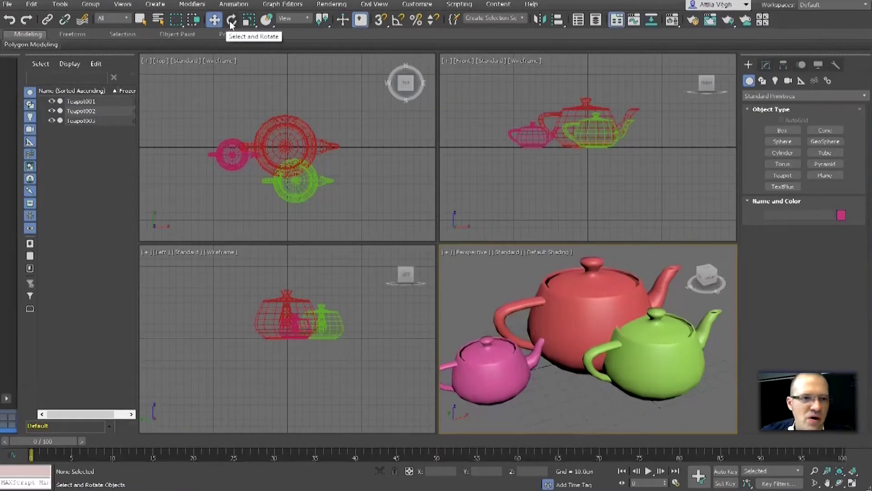
Switch in turn through the Select Object, Move, Rotate and Uniform Scale tools, leaving Uniform Scale active.
left_click(142, 20)
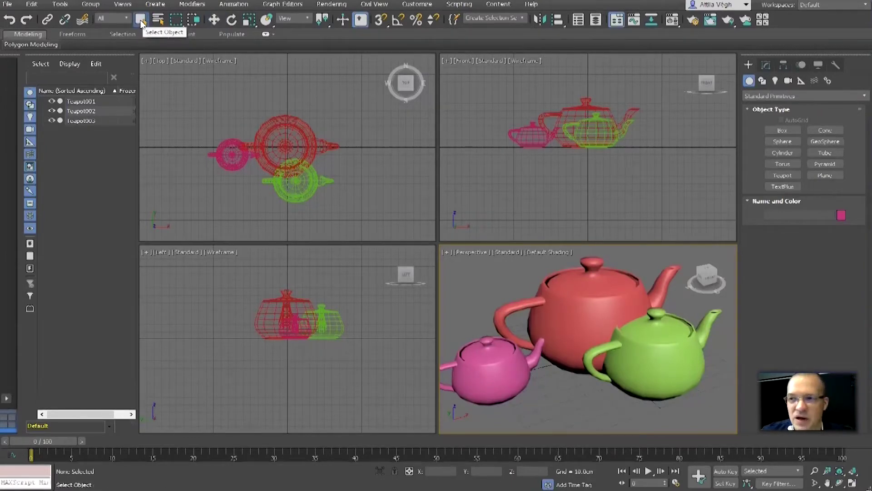
left_click(214, 20)
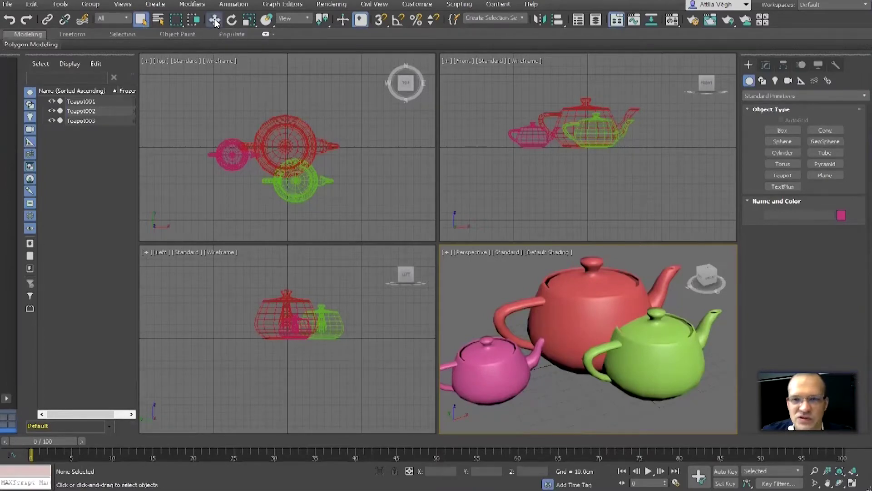
left_click(231, 20)
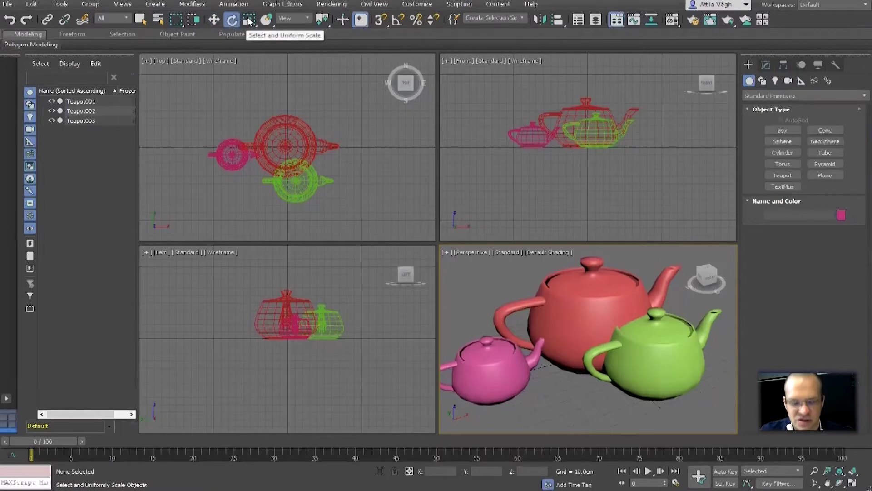
left_click(251, 20)
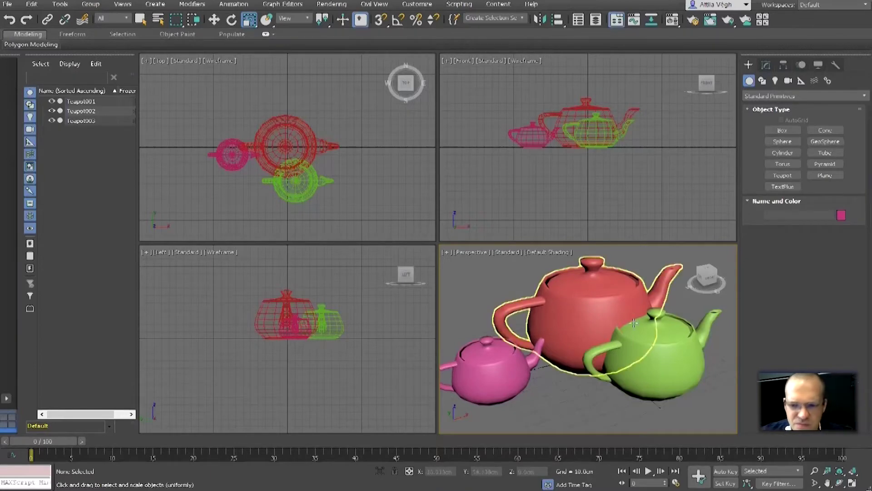
Switch from teapot creation back to Scale and examine the quad menu in the Perspective and Front viewports.
left_click(782, 175)
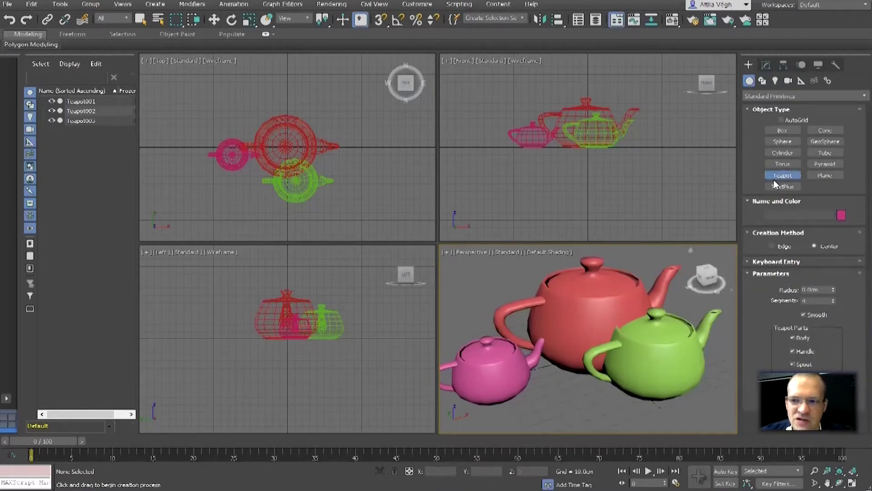
key("r")
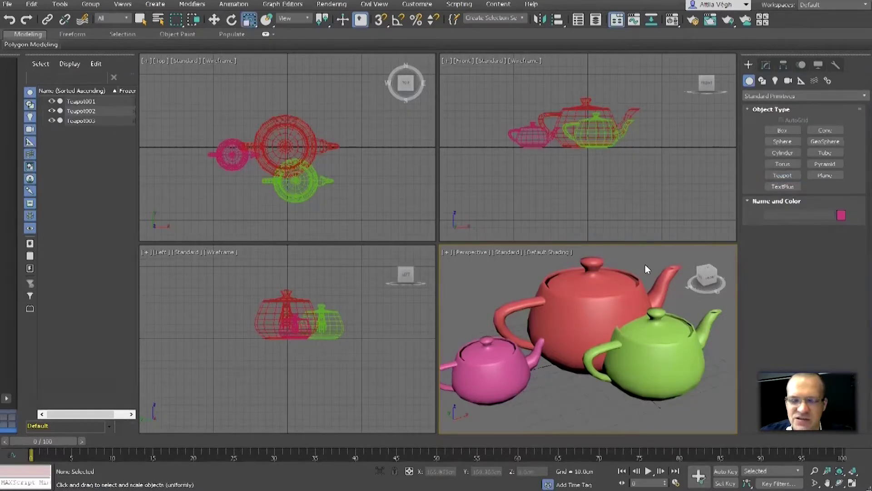
right_click(626, 263)
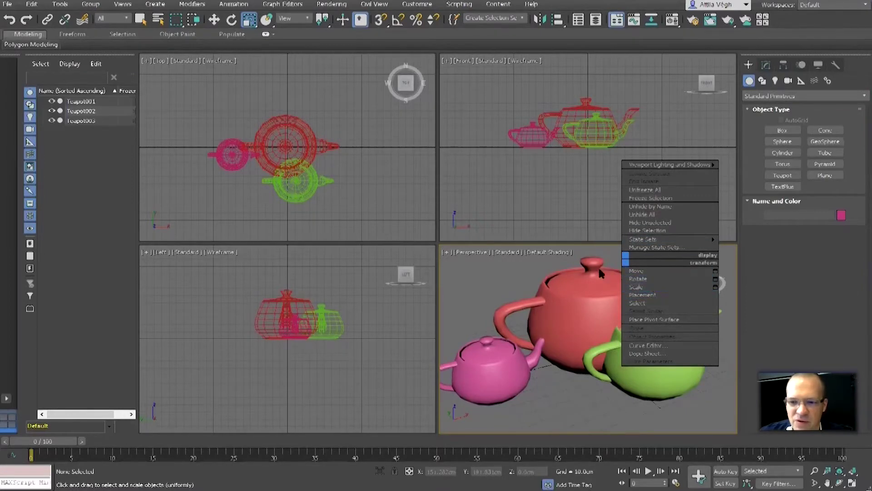
left_click(607, 258)
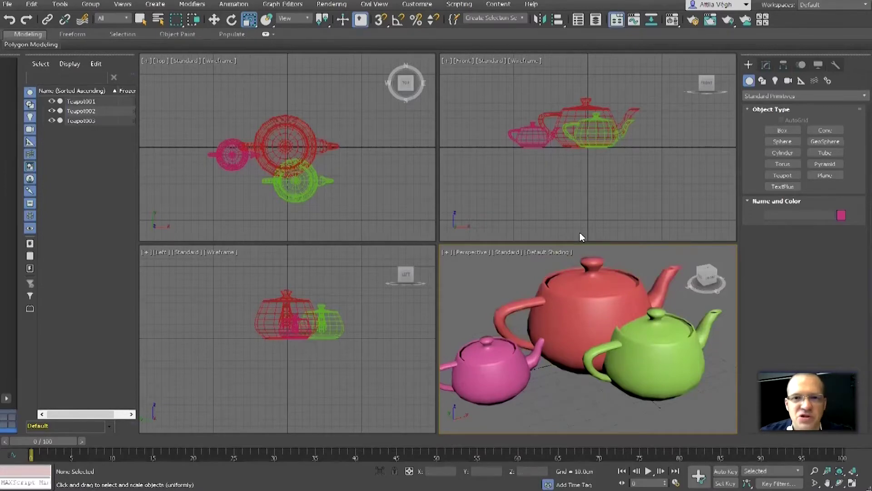
left_click(552, 167)
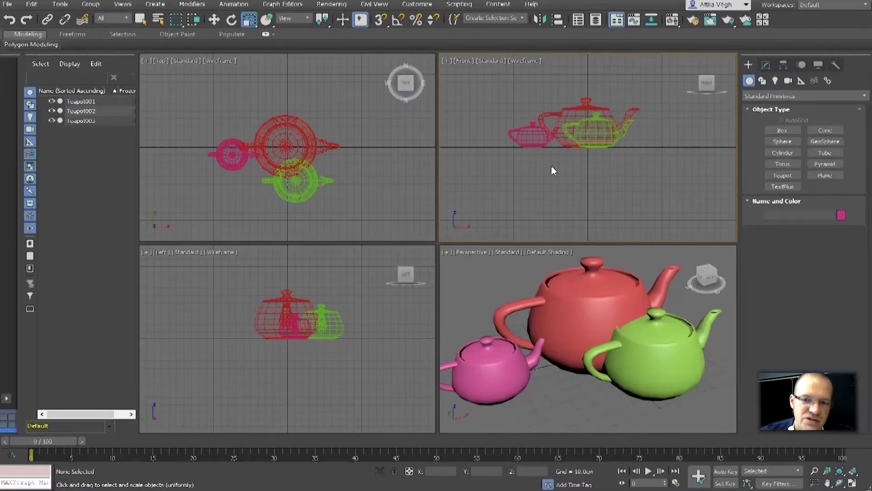
right_click(552, 167)
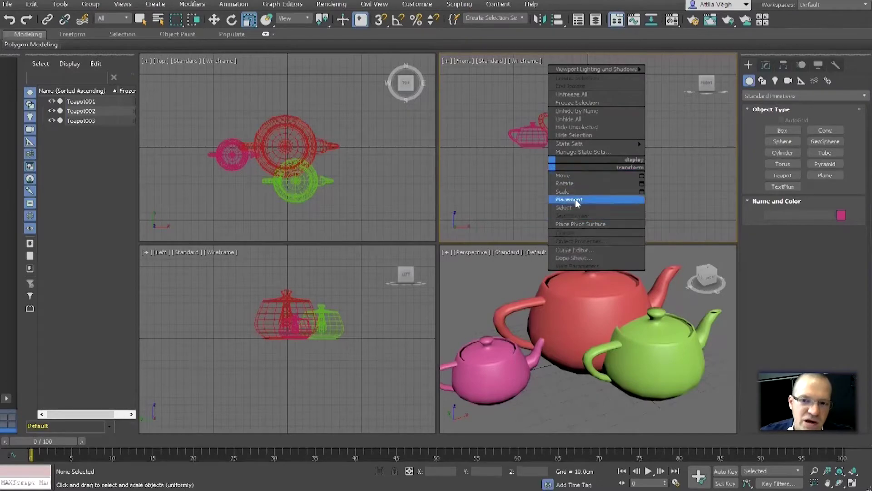
left_click(515, 168)
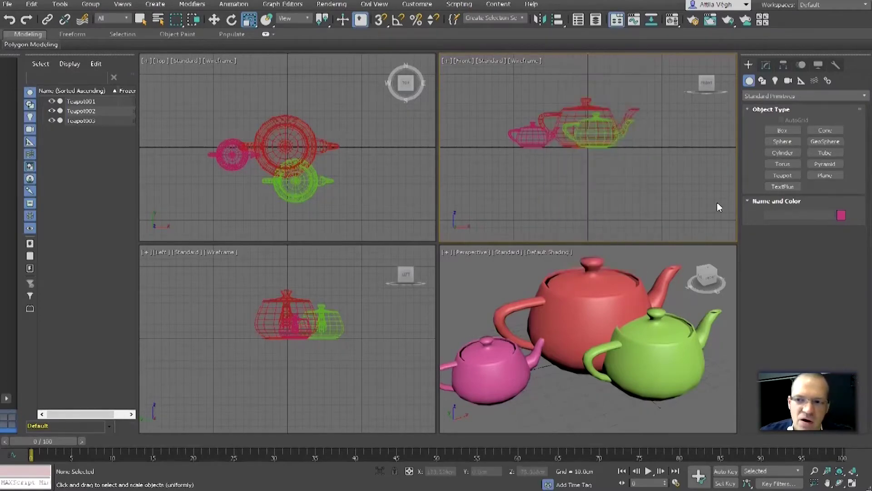
Create a fourth teapot about 19 cm in radius in front of the others in Perspective, and activate Scale in the Front viewport.
left_click(597, 302)
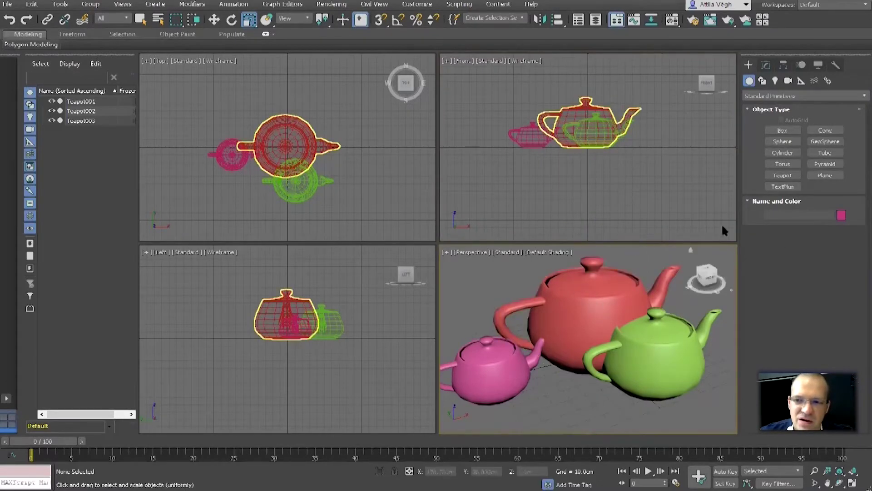
left_click(782, 175)
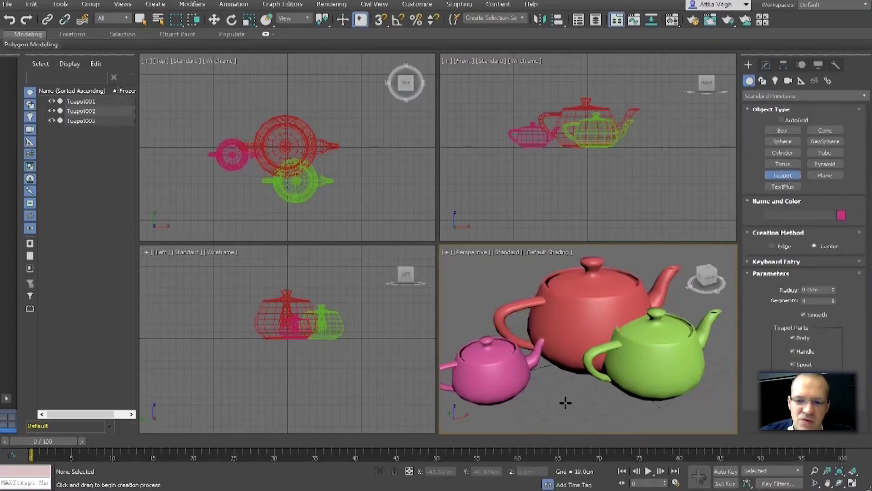
left_click_drag(565, 404, 599, 408)
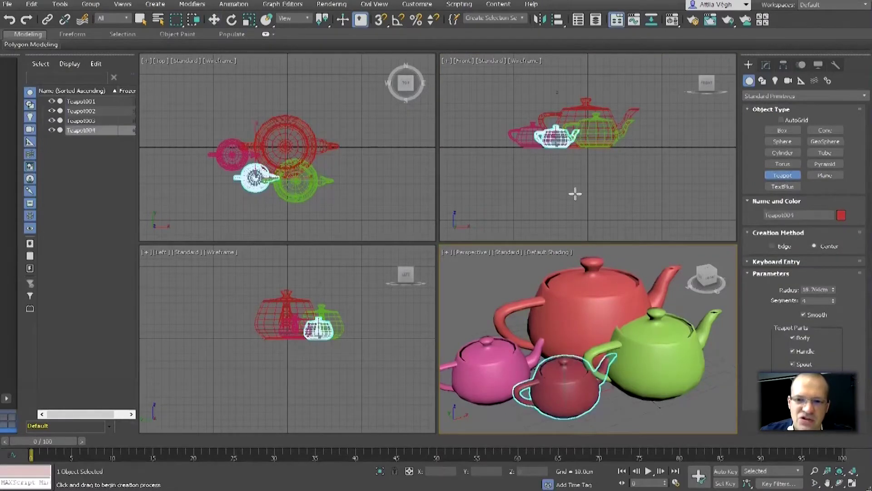
left_click(574, 170)
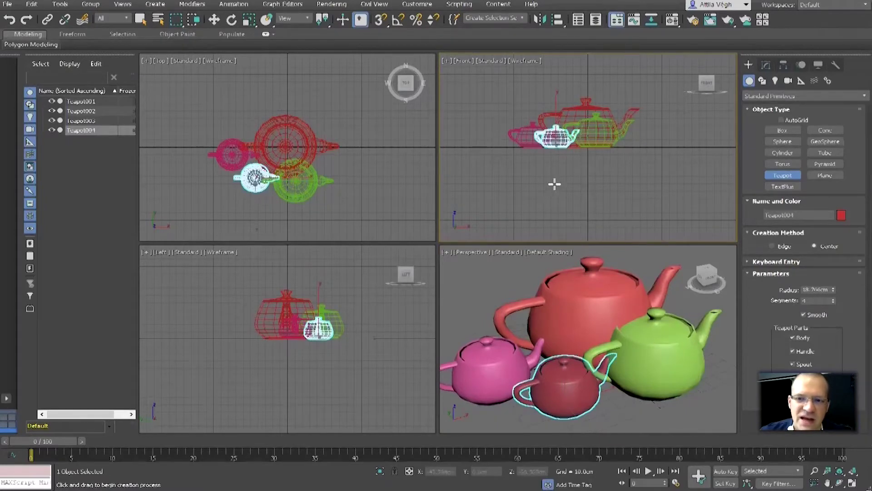
key("r")
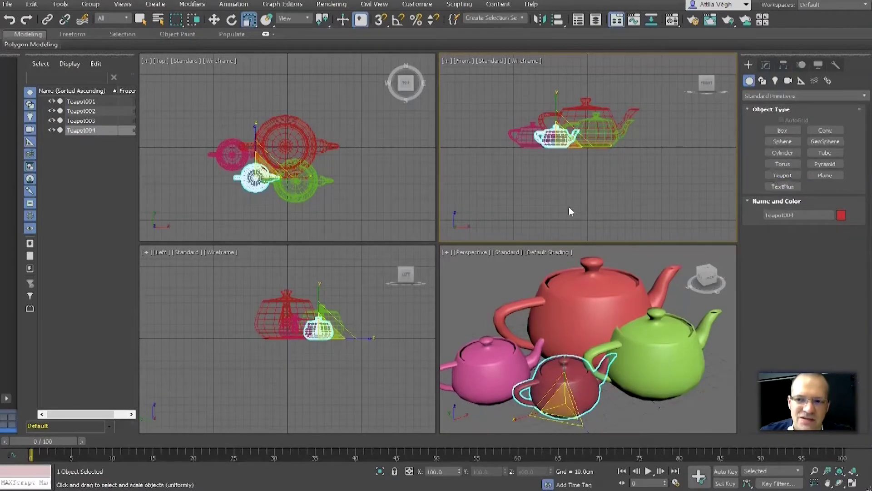
Examine the quad menu for the new teapot in the Front viewport, and clear the selection in Perspective.
right_click(578, 183)
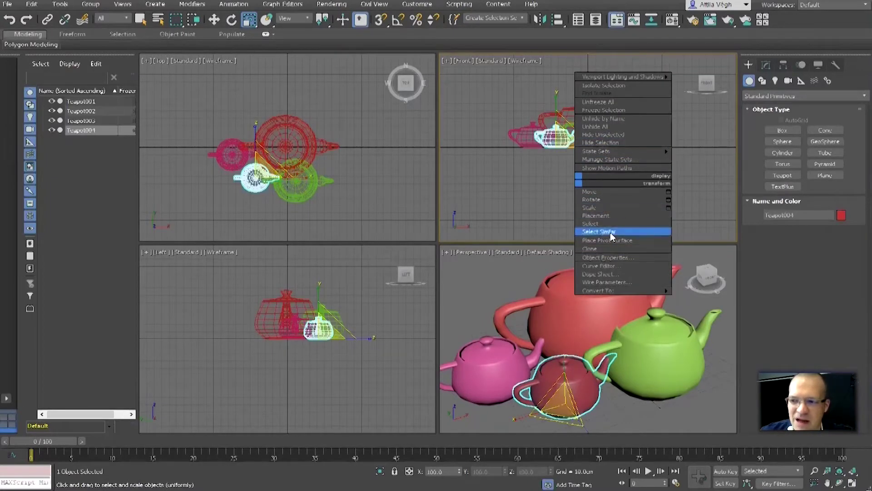
left_click(517, 177)
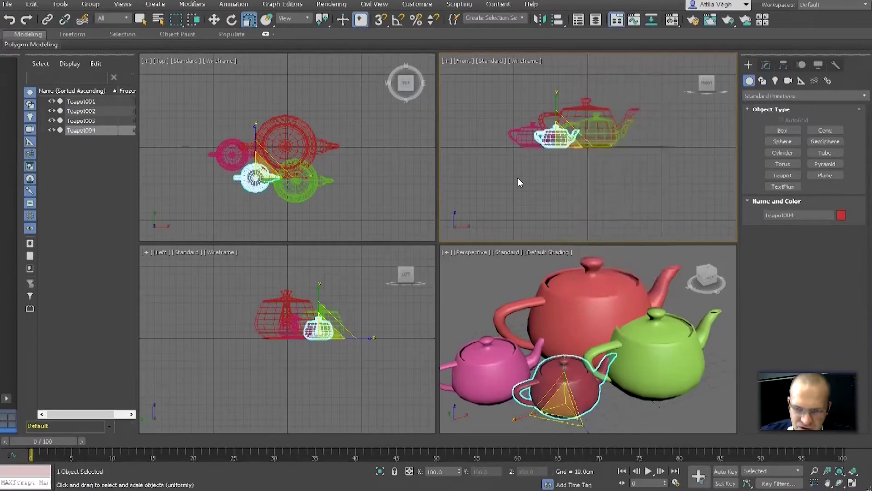
right_click(554, 178)
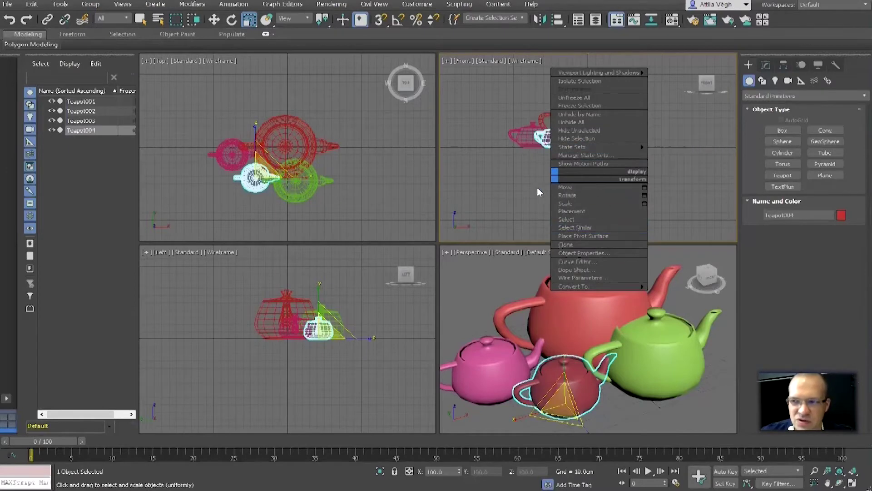
left_click(653, 211)
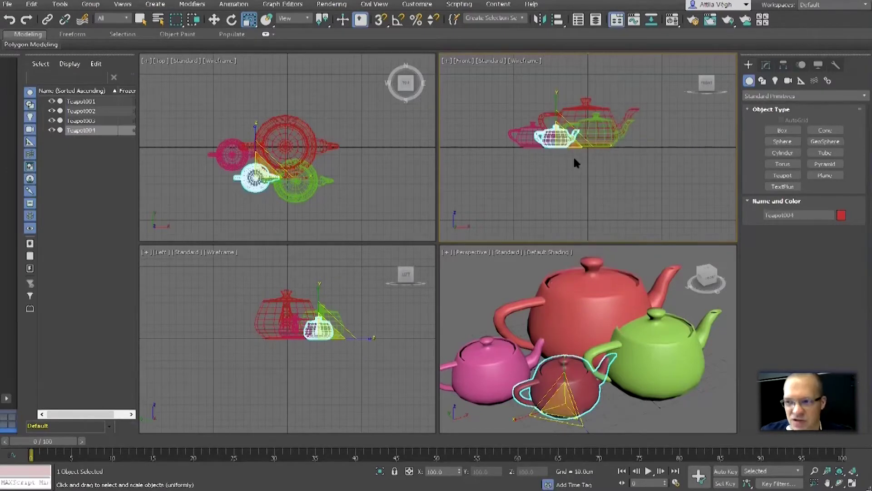
left_click(514, 283)
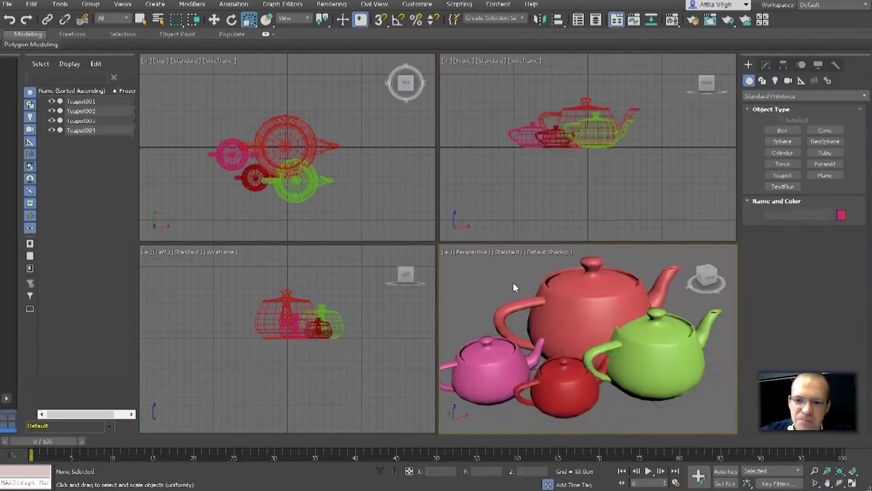
Select the teapots one after another in the Perspective viewport and finish by deselecting everything.
left_click(589, 315)
left_click(657, 350)
left_click(600, 319)
left_click(497, 363)
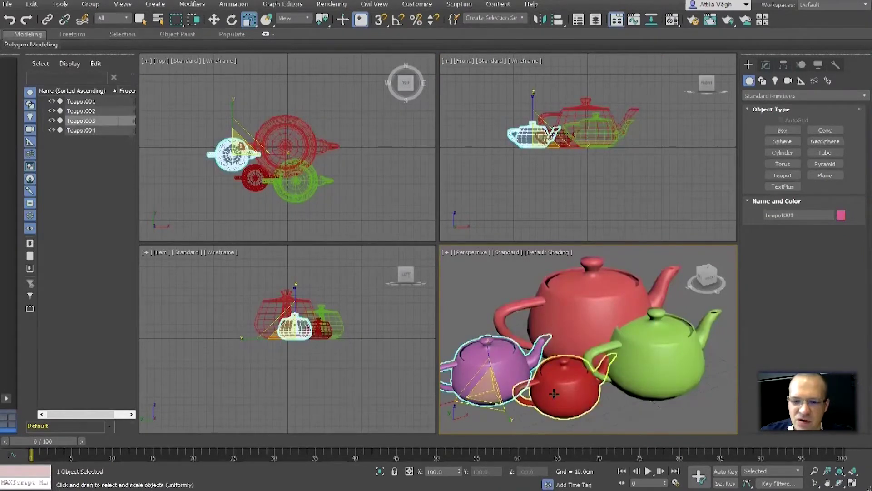
left_click(571, 393)
left_click(649, 377)
left_click(602, 320)
left_click(644, 257)
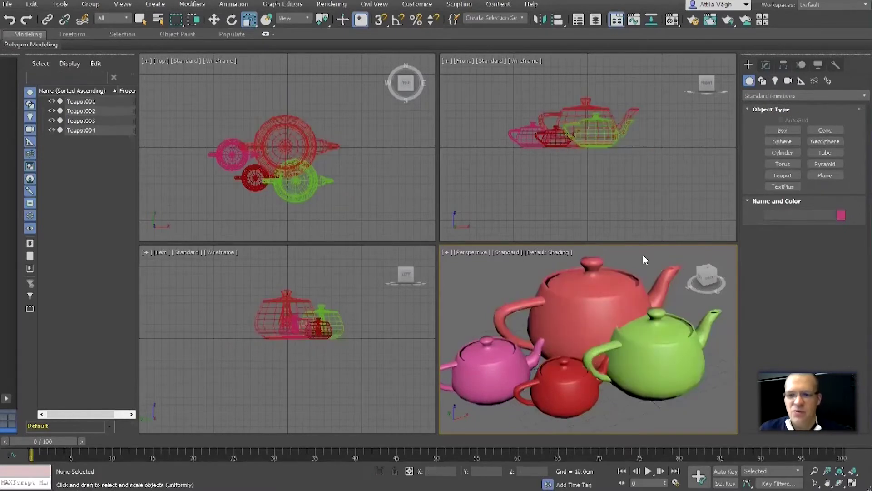
Select all four teapots with one selection region in the Perspective viewport, and clear the selection.
scroll(652, 282, "down", 4)
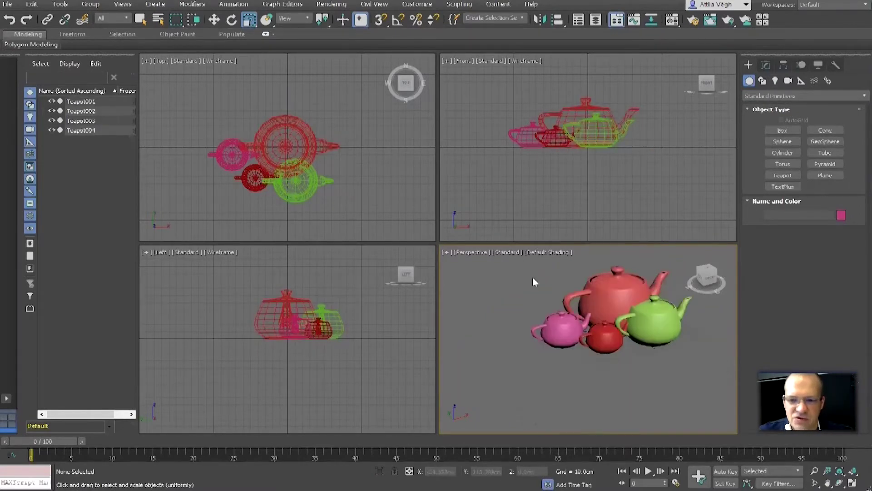
middle_click_drag(554, 280, 527, 303)
left_click_drag(486, 271, 698, 412)
left_click_drag(696, 408, 697, 408)
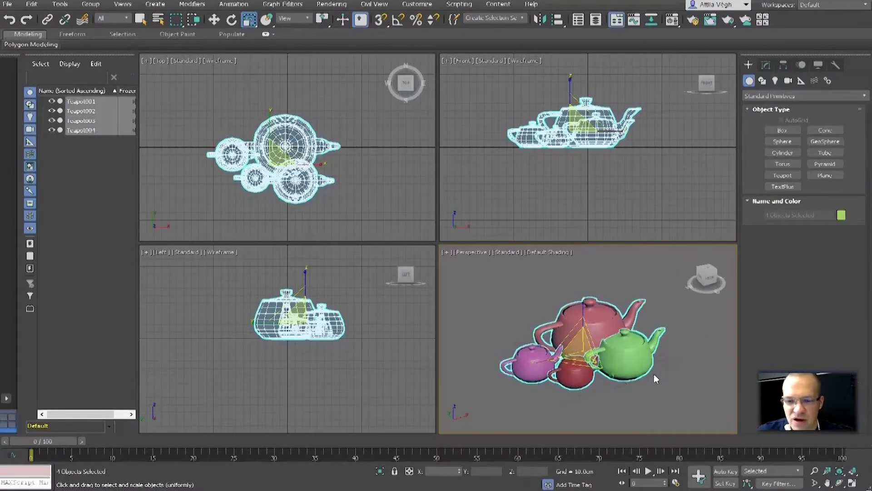
left_click(672, 372)
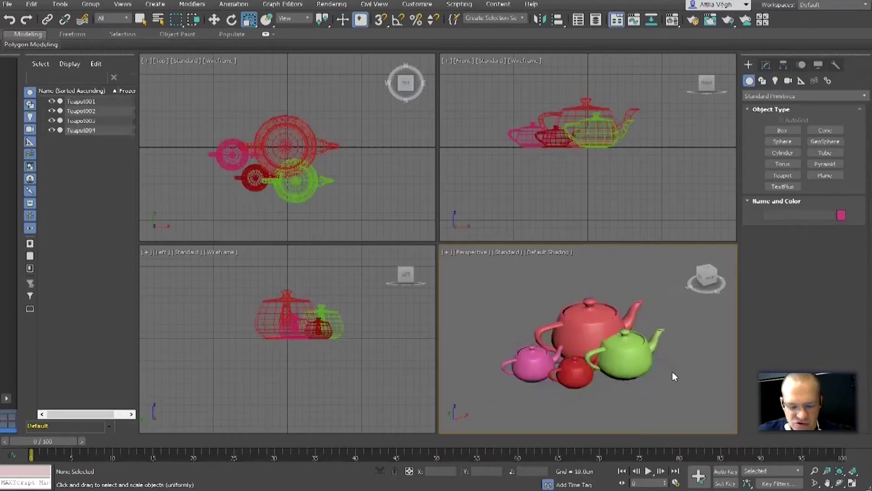
Select every object in the scene with the Select All command, and deselect them again.
key("ctrl+a")
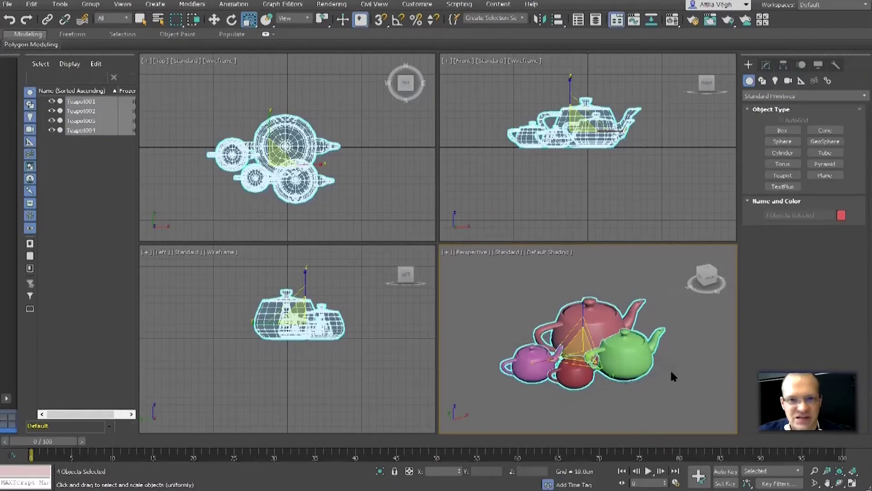
middle_click_drag(639, 352, 641, 343)
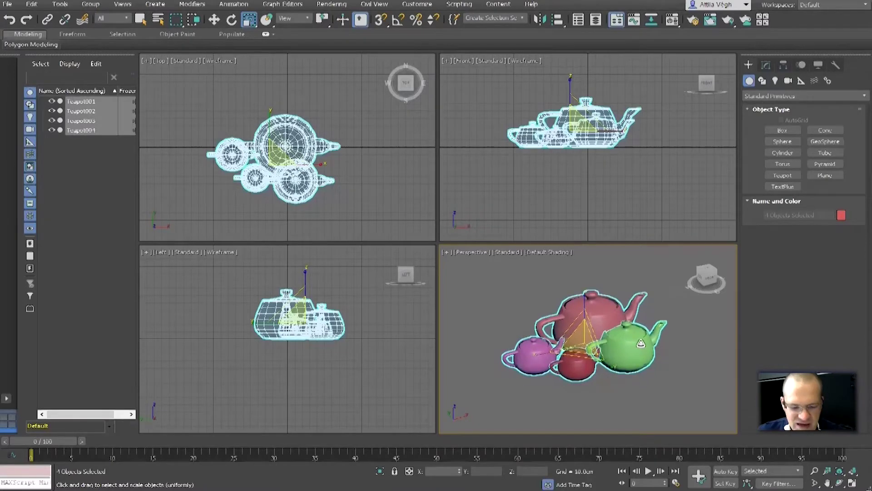
left_click(682, 354)
scroll(679, 352, "up", 10)
scroll(663, 354, "down", 10)
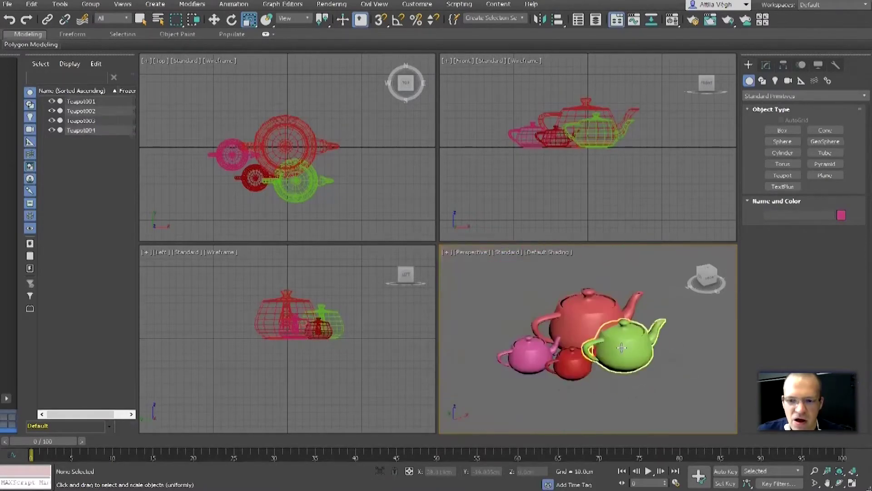
Select the green teapot, invert the selection to the other three teapots, and reselect only the green one.
left_click(624, 348)
key("ctrl+i")
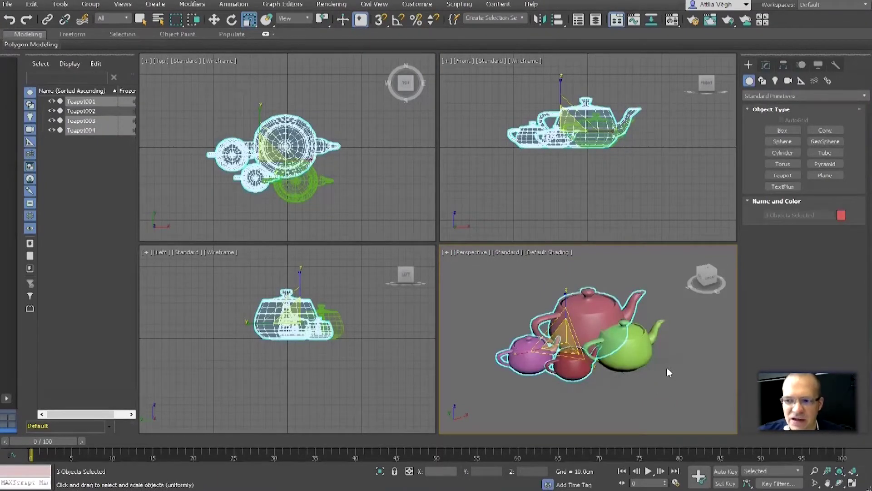
left_click(662, 365)
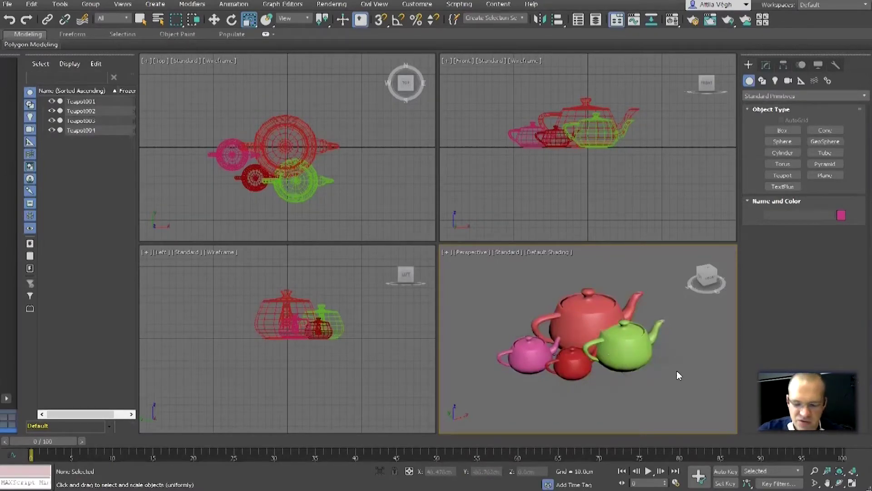
left_click(626, 354)
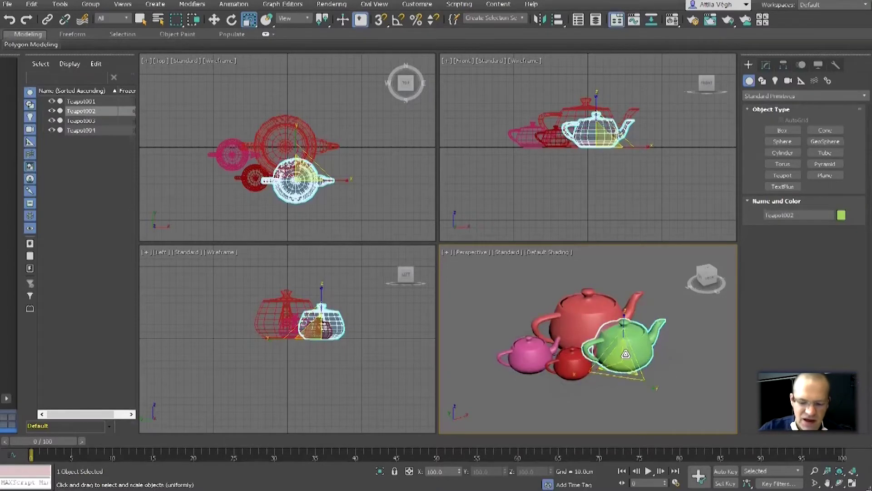
Invert the selection of the green teapot to the other three teapots, and deselect everything.
key("ctrl+i")
left_click(701, 375)
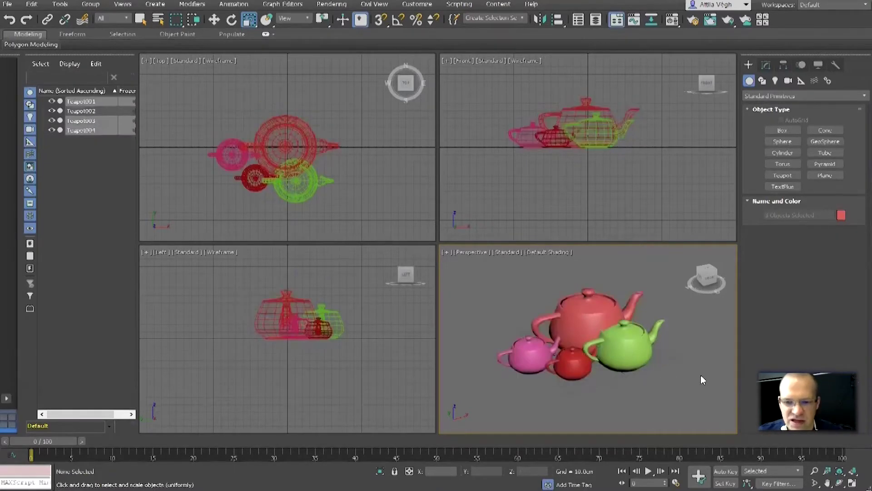
Select the large teapot, add the green and pink teapots to the selection, and clear the selection.
scroll(589, 319, "up", 4)
left_click(589, 319)
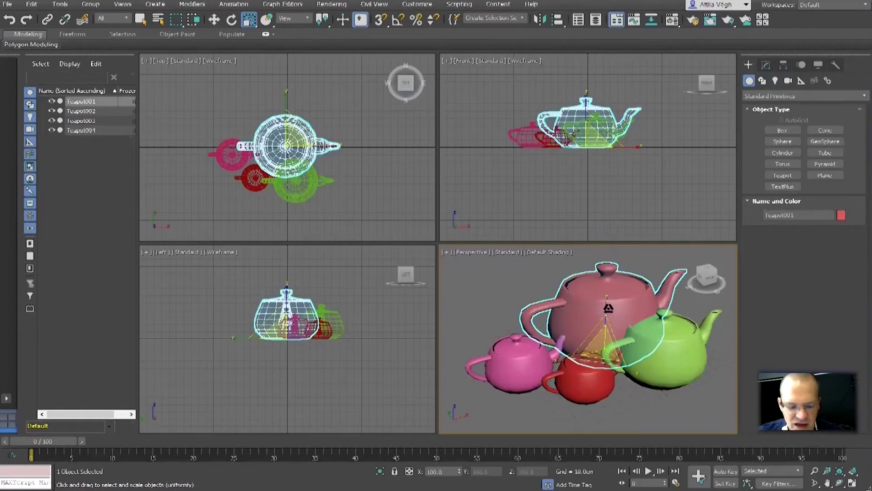
left_click(680, 350, "ctrl")
left_click(500, 360, "ctrl")
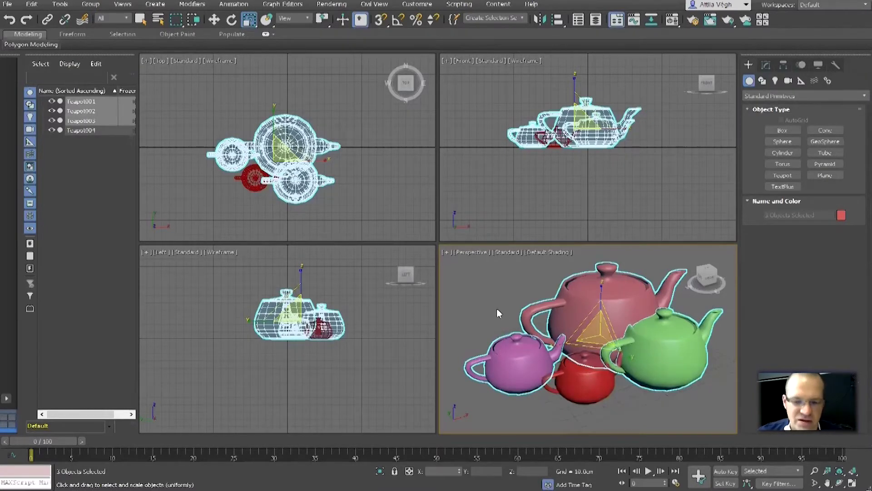
left_click(495, 306)
Build a selection of all four teapots starting with the green one, remove the green teapot from it, and deselect the rest.
left_click(670, 369)
left_click(604, 324, "ctrl")
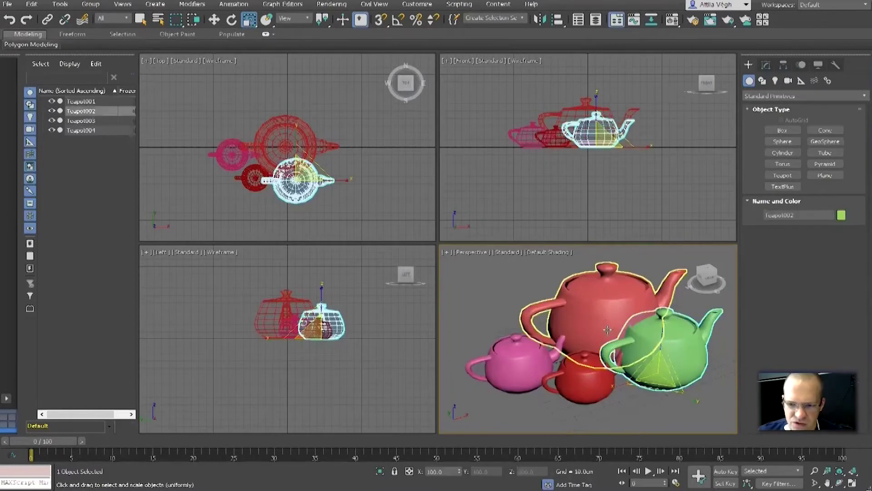
left_click(514, 363, "ctrl")
left_click(590, 389, "ctrl")
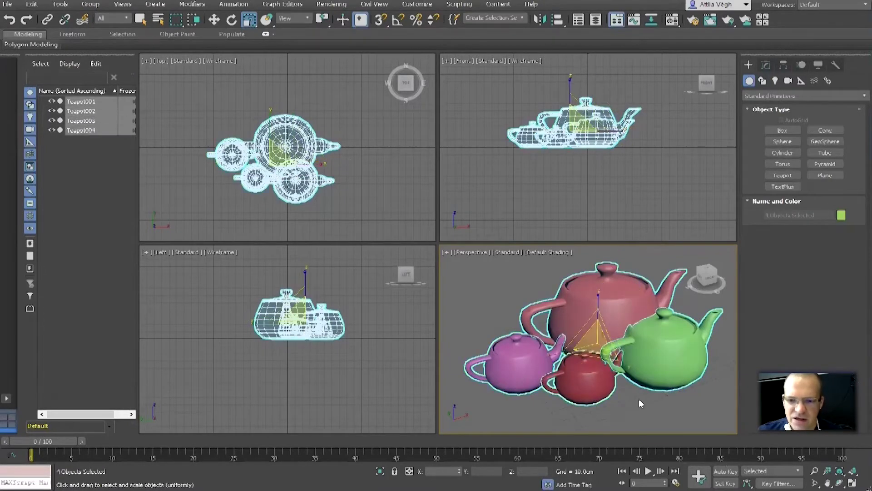
middle_click_drag(637, 400, 637, 387)
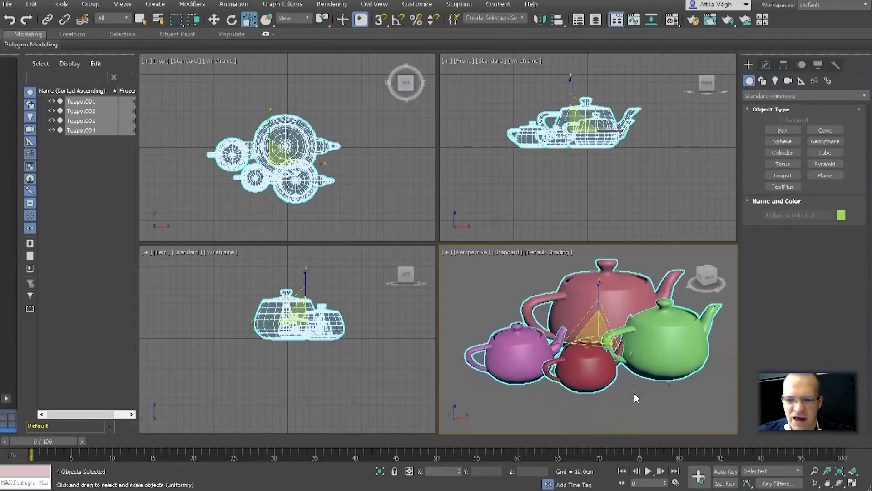
left_click(650, 343, "alt")
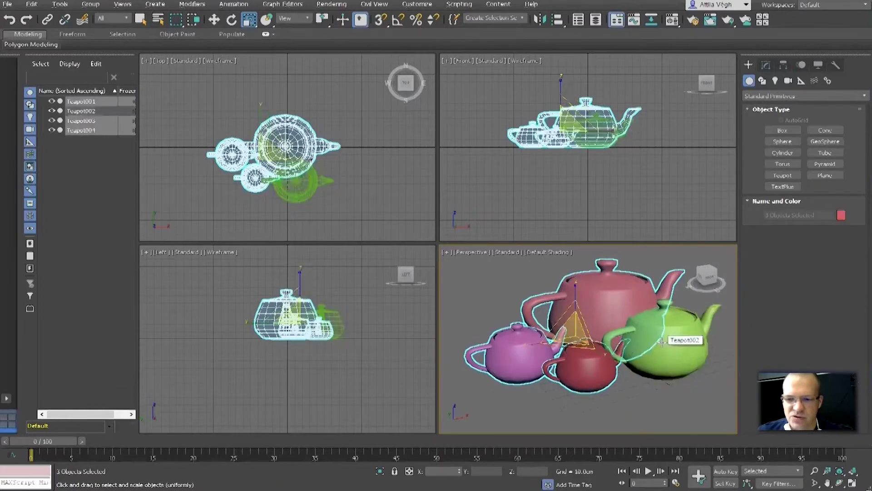
left_click(680, 392)
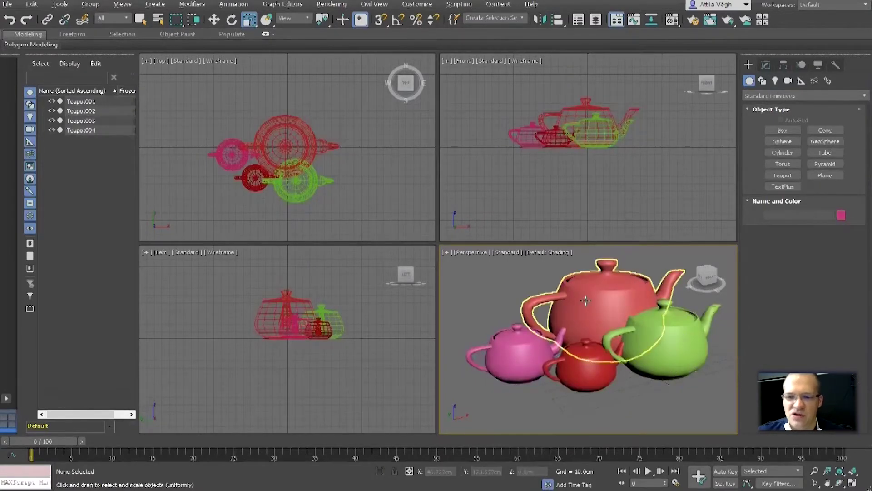
Select the large teapot, add the green teapot and remove it again, and clear the selection.
left_click(612, 309)
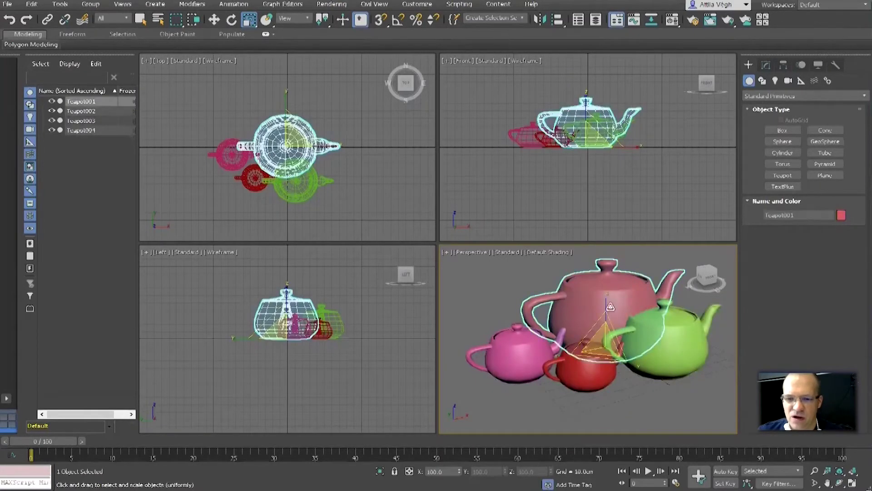
left_click(690, 346, "ctrl")
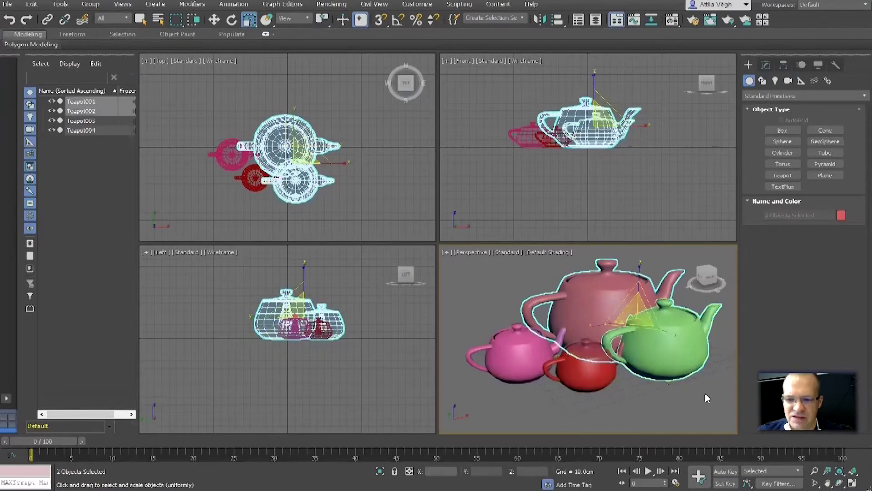
left_click(687, 348, "alt")
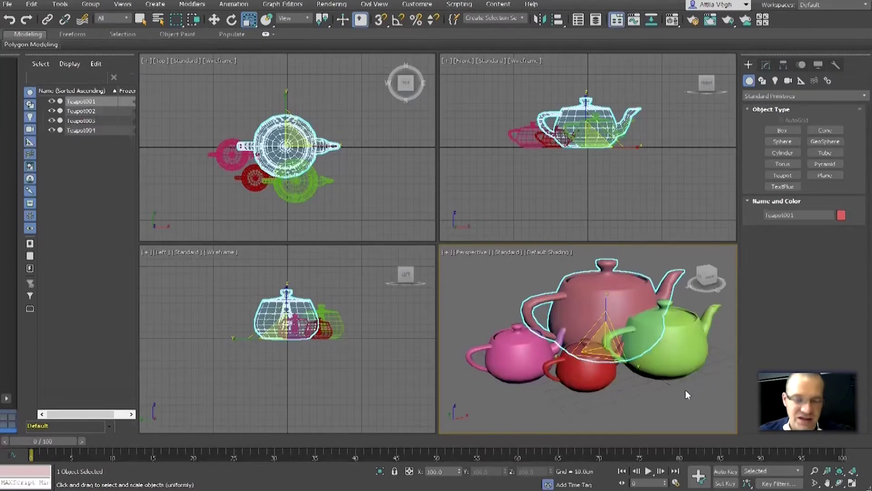
left_click(678, 392)
Zoom the Perspective viewport out and in, and zoom and pan the Front viewport closer around the teapots.
scroll(677, 392, "down", 4)
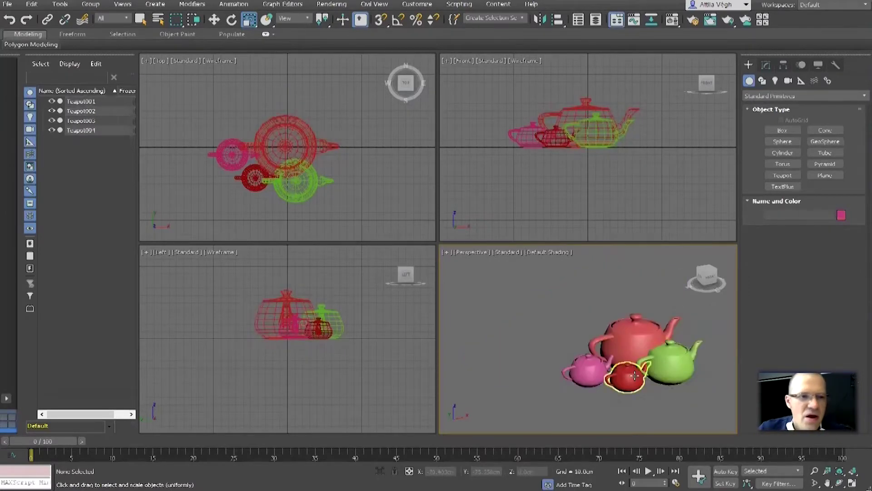
scroll(620, 315, "up", 3)
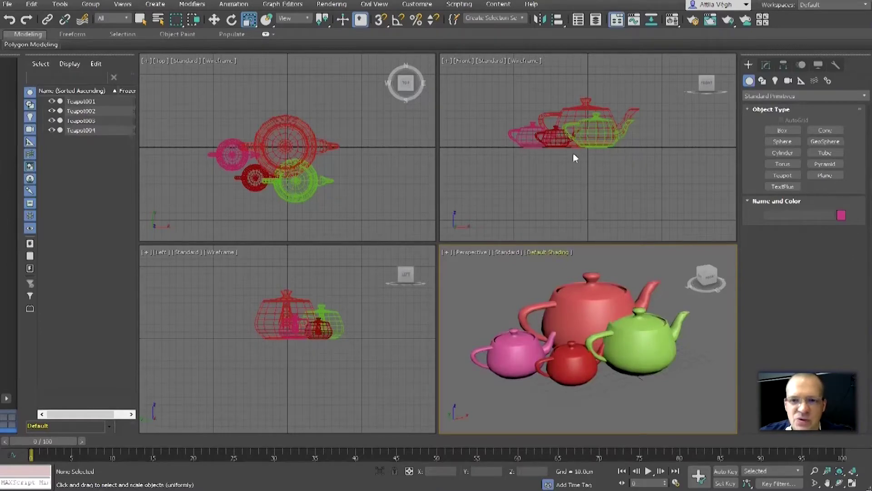
scroll(582, 170, "up", 2)
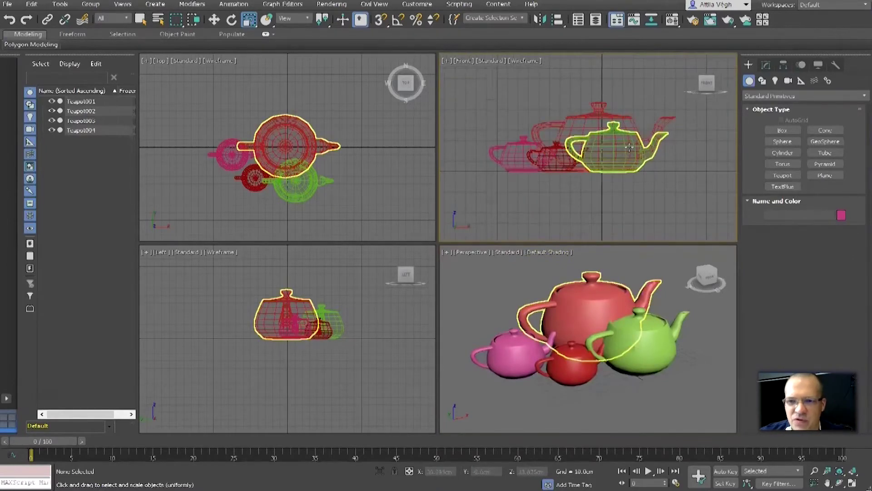
middle_click_drag(614, 188, 619, 196)
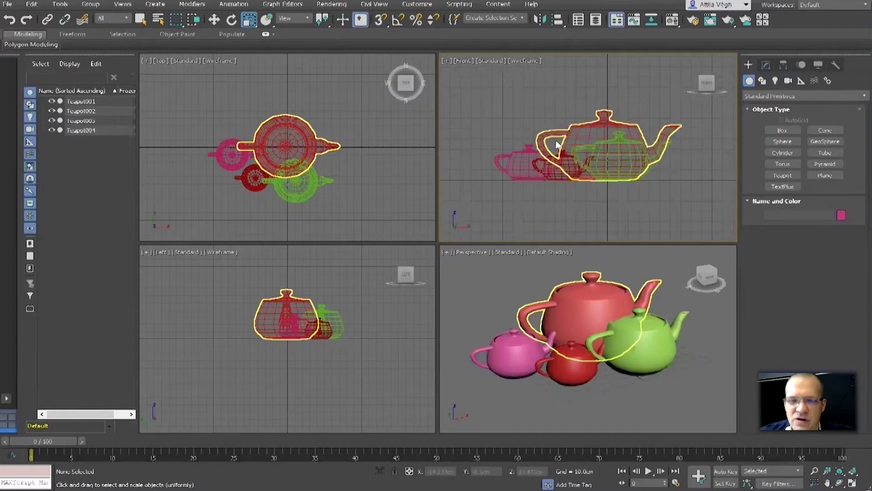
scroll(543, 130, "up", 2)
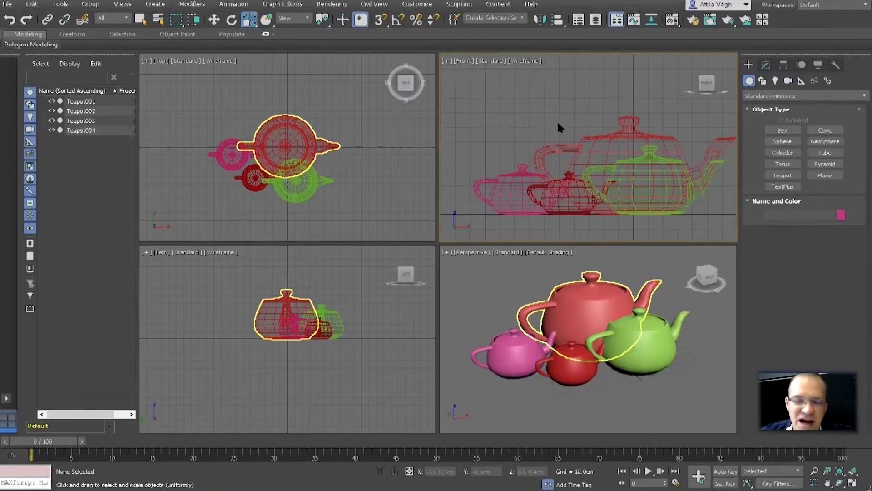
middle_click_drag(559, 128, 546, 129)
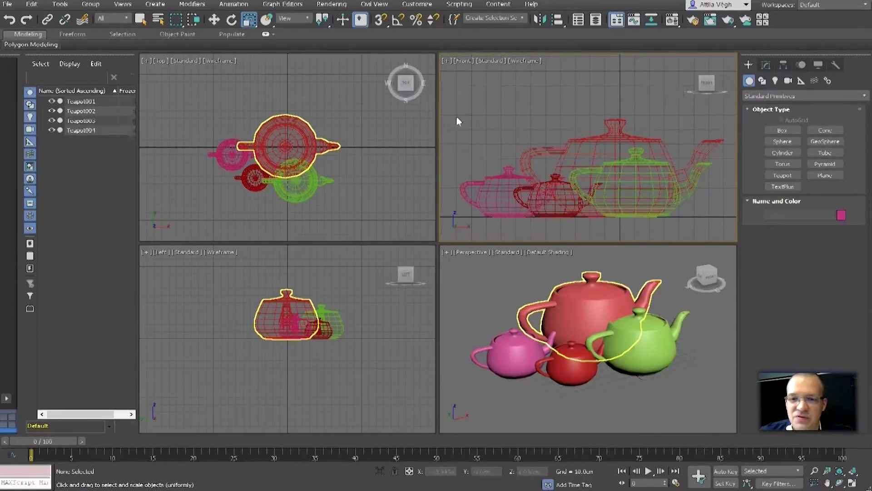
Orbit the Perspective view slightly with the ViewCube and pan the teapots within the viewport.
left_click(496, 294)
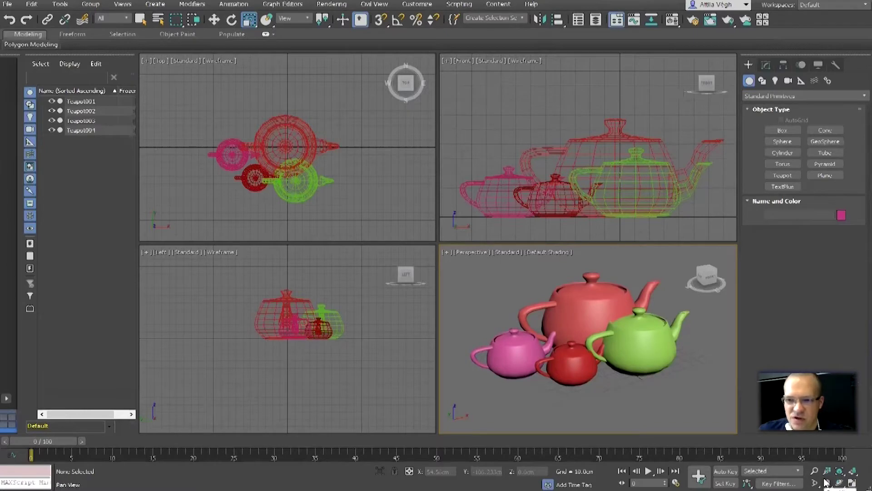
mouse_move(707, 278)
left_mouse_down()
mouse_move(707, 297)
mouse_move(728, 293)
mouse_move(719, 273)
mouse_move(722, 290)
mouse_move(733, 281)
mouse_move(711, 281)
left_mouse_up()
middle_click_drag(693, 345, 702, 347)
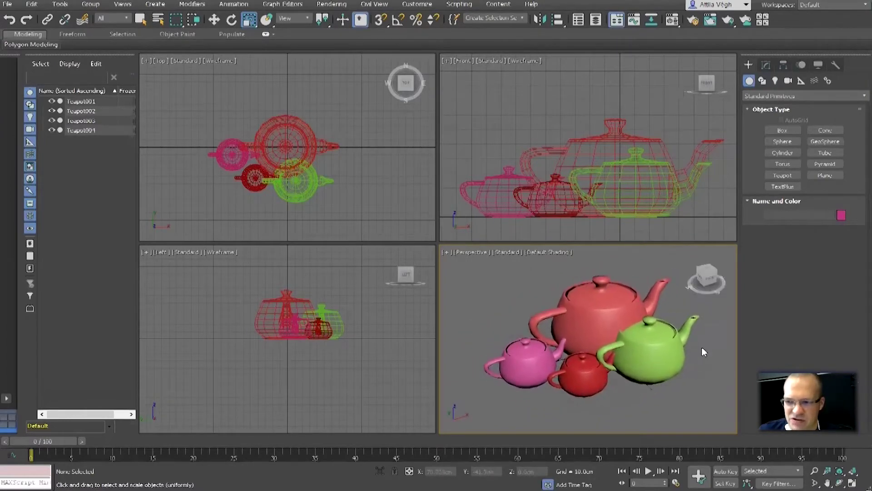
left_click_drag(706, 277, 707, 282)
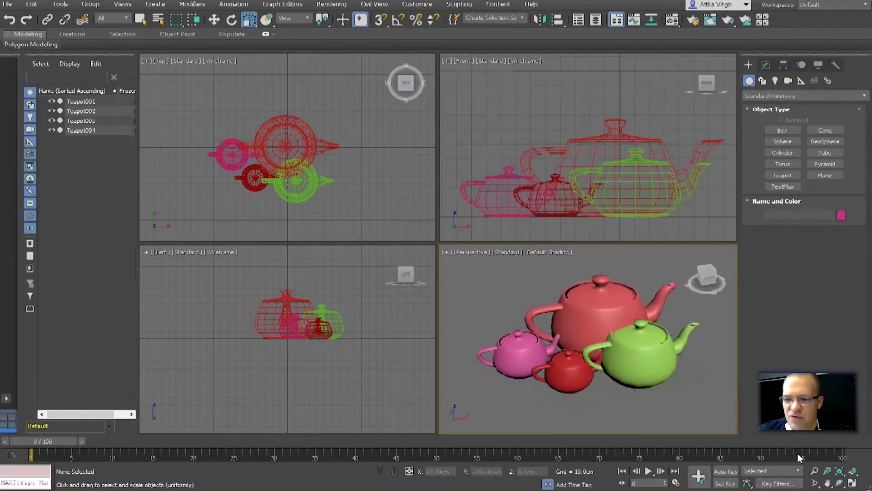
Try the Zoom, Zoom All and Pan View navigation tools in the Perspective viewport, and return to the Scale tool.
left_click(815, 471)
left_click_drag(609, 283, 633, 281)
left_click(827, 470)
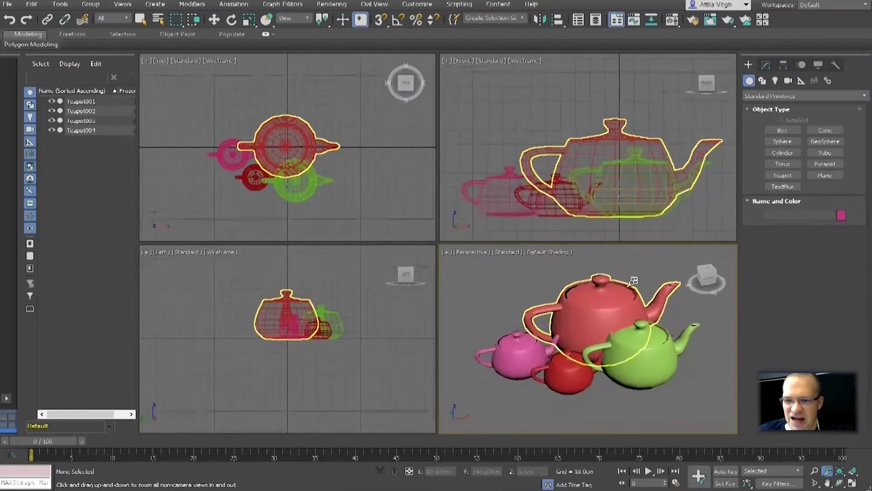
left_click(827, 483)
mouse_move(637, 341)
left_mouse_down()
mouse_move(631, 349)
mouse_move(632, 335)
left_mouse_up()
key("r")
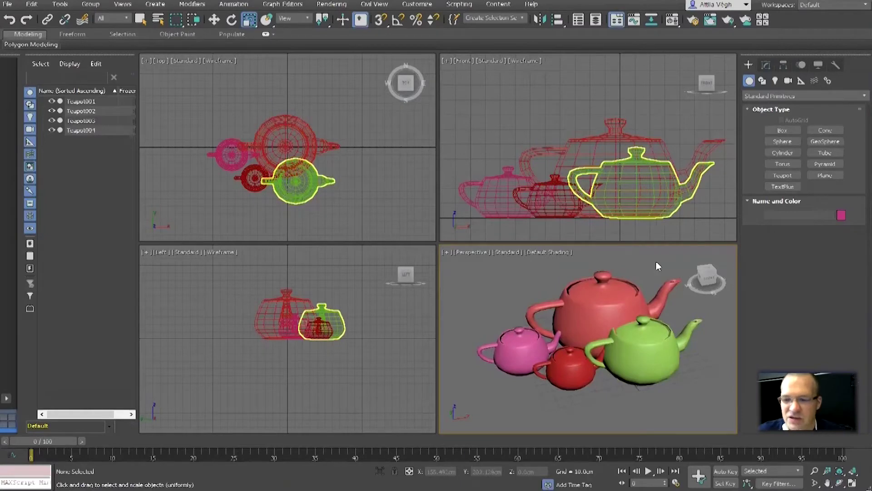
Maximize the Perspective, Front and Top viewports in turn, restoring the four-viewport layout after each.
left_click(853, 484)
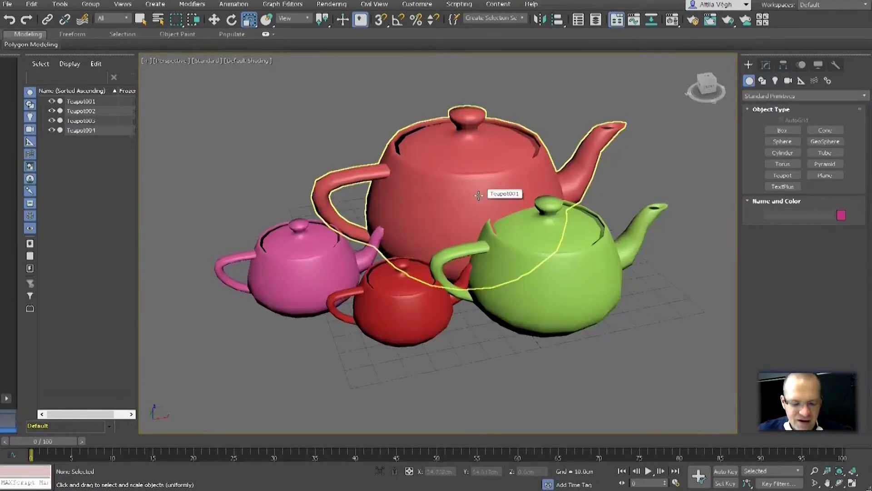
key("alt+w")
key("alt+w")
left_click(850, 483)
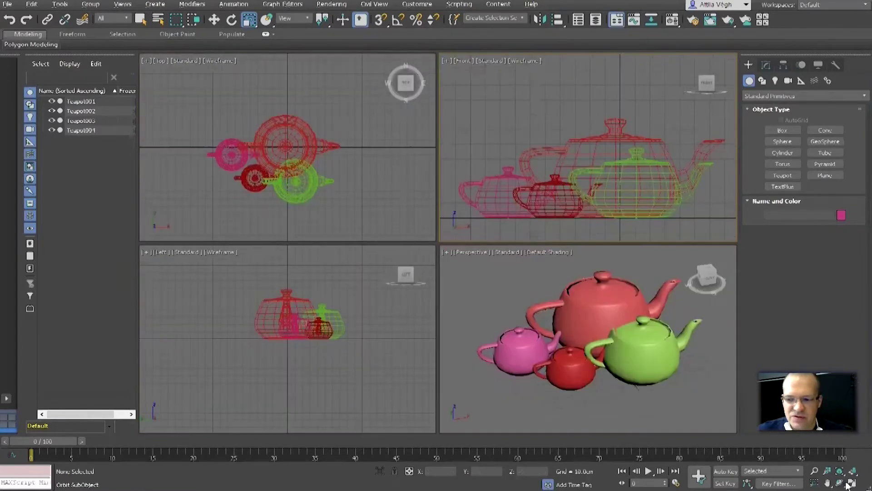
left_click(849, 483)
key("alt+w")
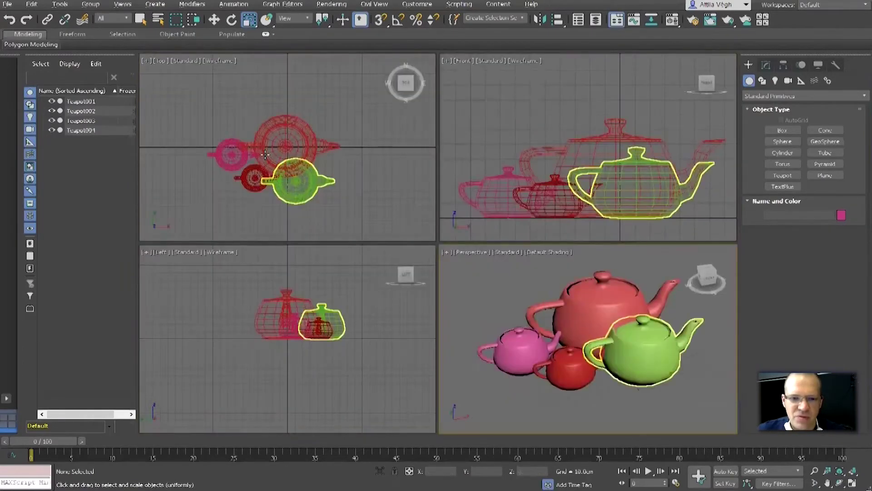
key("alt+w")
key("alt+w")
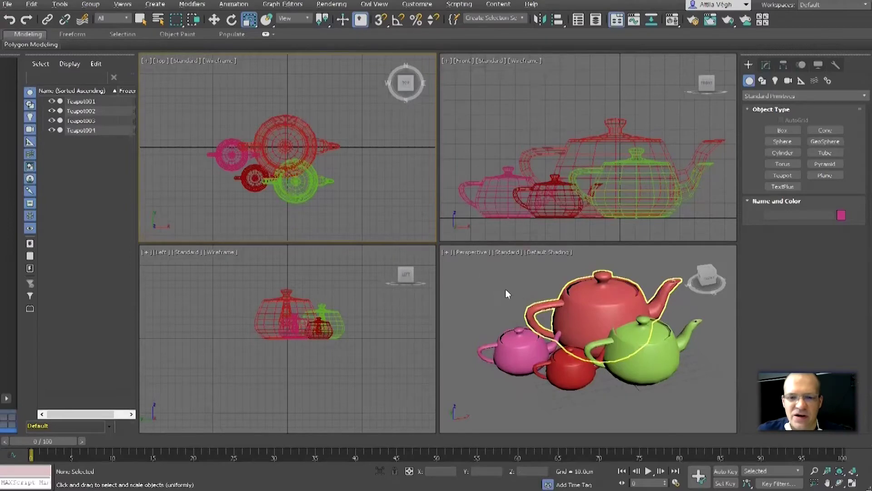
Toggle the Perspective viewport and the Front viewport between full size and the four-viewport layout.
key("alt+w")
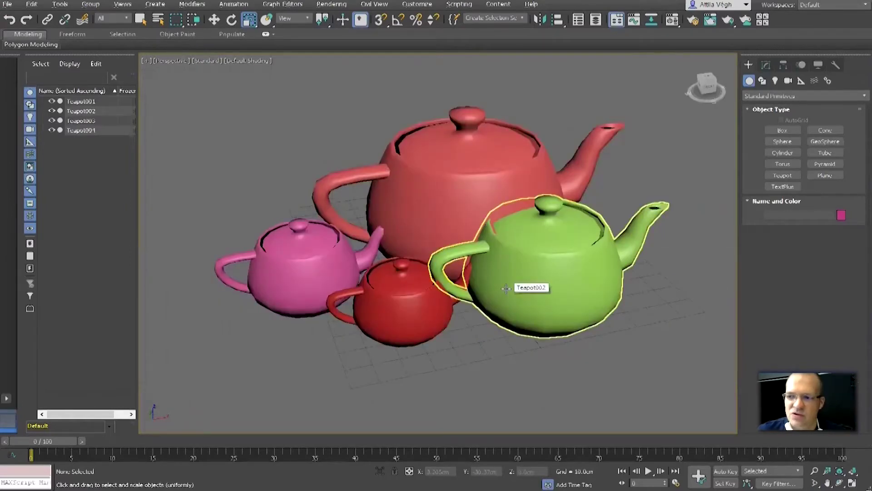
key("alt+w")
key("alt+w")
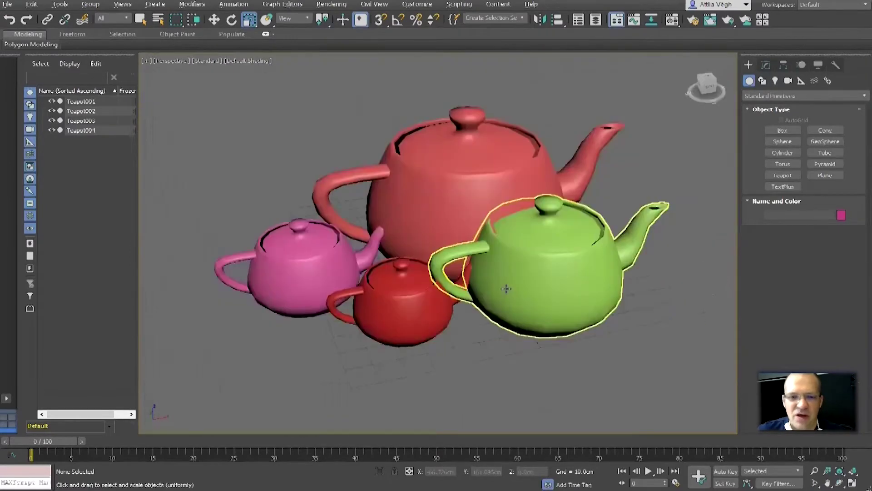
key("alt+w")
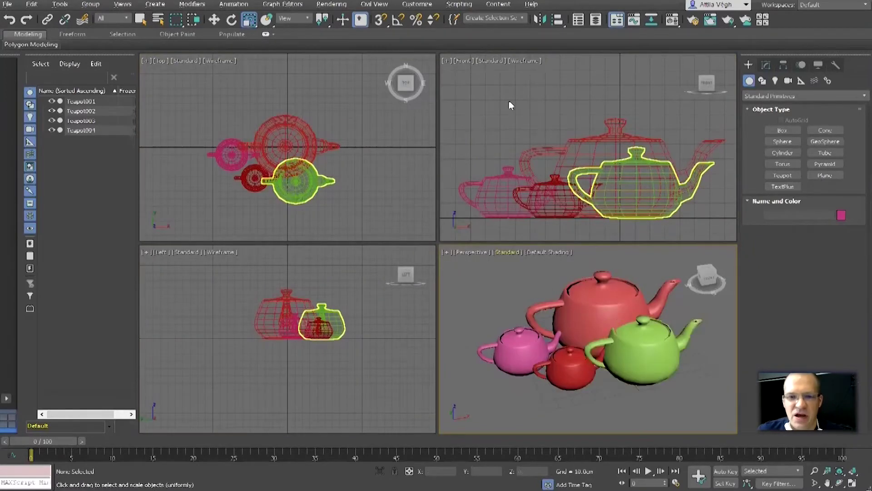
key("alt+w")
key("alt+w")
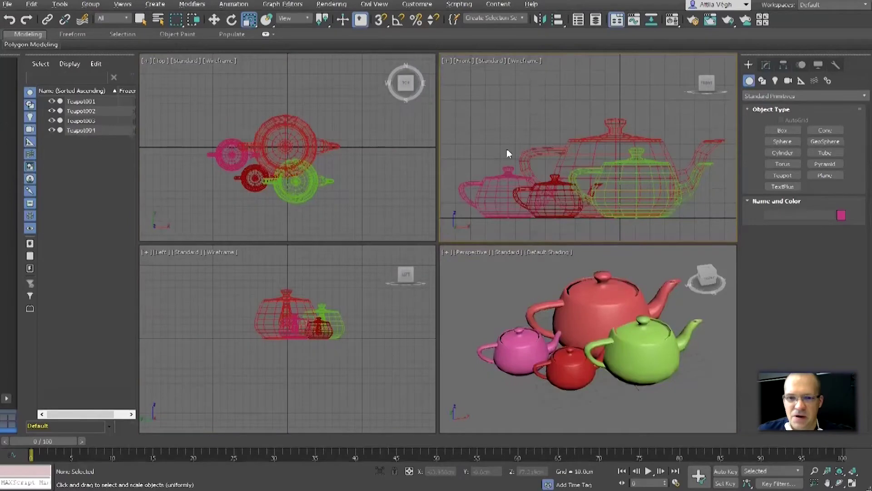
key("alt+w")
key("alt+w")
Activate the Perspective viewport and leave it maximized after toggling its size.
left_click(516, 287)
key("alt+w")
left_click(516, 287)
key("alt+w")
key("alt+w")
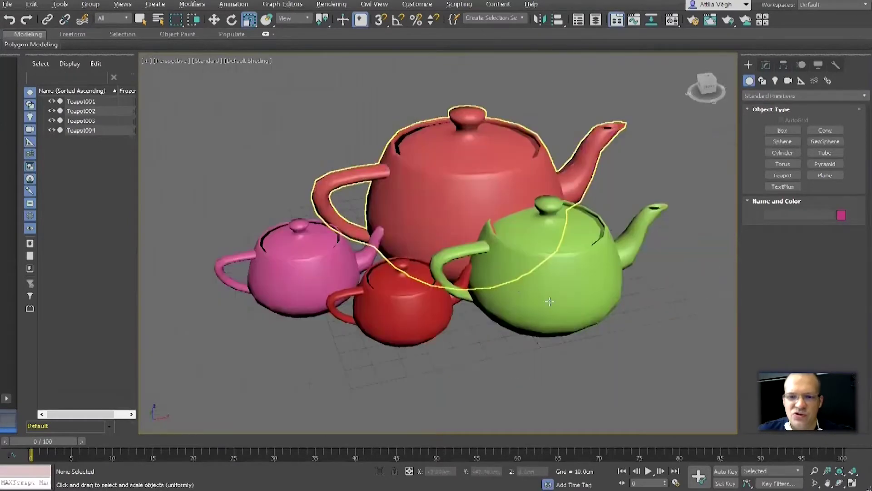
Pan the maximized Perspective view and zoom repeatedly in and out on the lid knob of the large teapot.
middle_click_drag(662, 334, 636, 367)
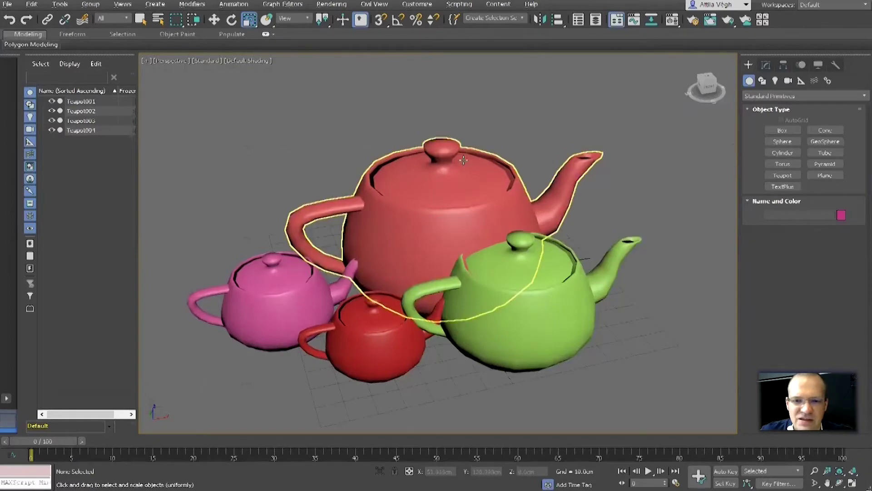
scroll(443, 149, "down", 3)
scroll(443, 149, "up", 3)
scroll(443, 149, "down", 3)
scroll(443, 150, "up", 6)
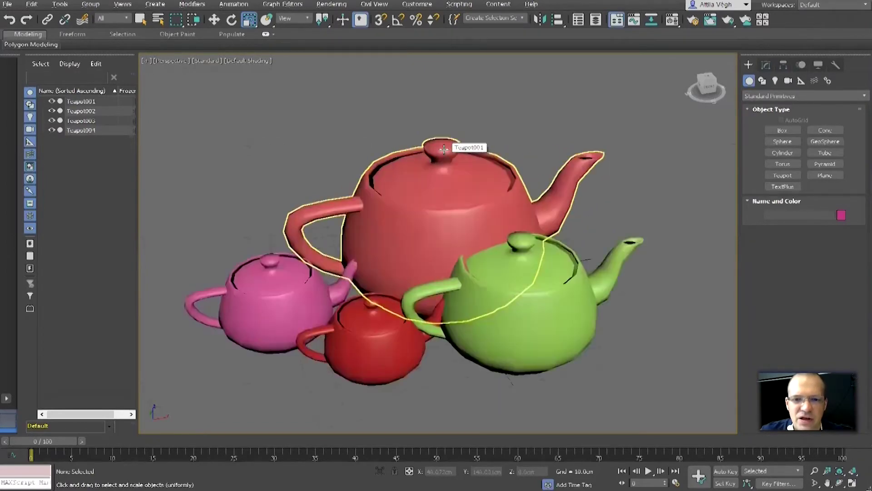
scroll(444, 150, "down", 6)
scroll(444, 150, "up", 7)
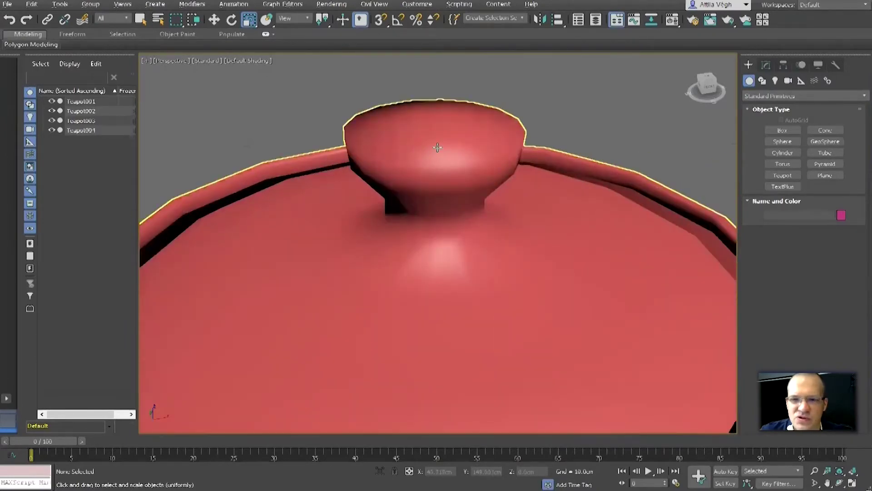
scroll(437, 147, "down", 7)
scroll(439, 144, "up", 3)
scroll(439, 145, "down", 3)
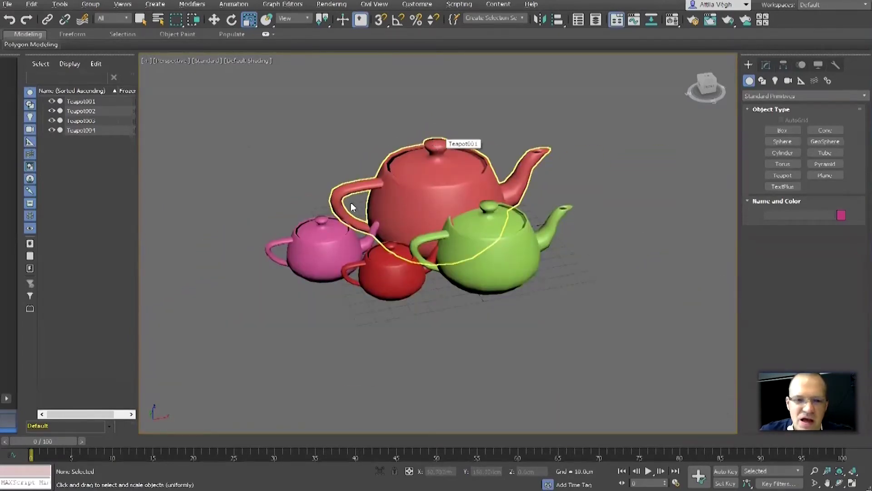
Zoom the Perspective view in and out on the pink teapot's lid knob and on the tip of the green teapot's spout.
scroll(322, 222, "down", 4)
scroll(322, 222, "up", 6)
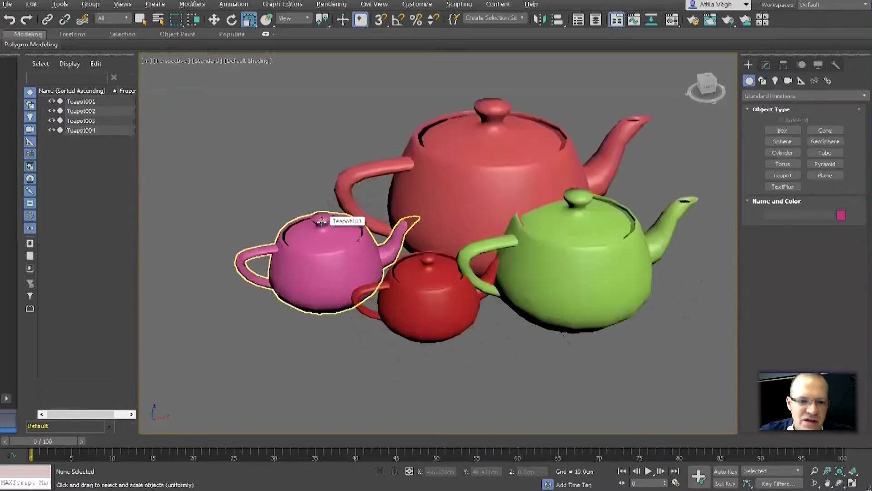
scroll(343, 220, "down", 6)
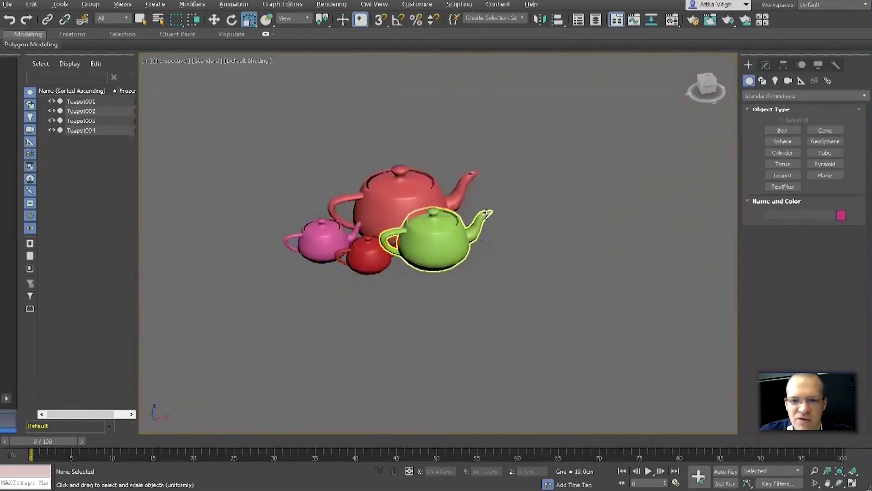
scroll(472, 215, "up", 10)
scroll(493, 202, "down", 5)
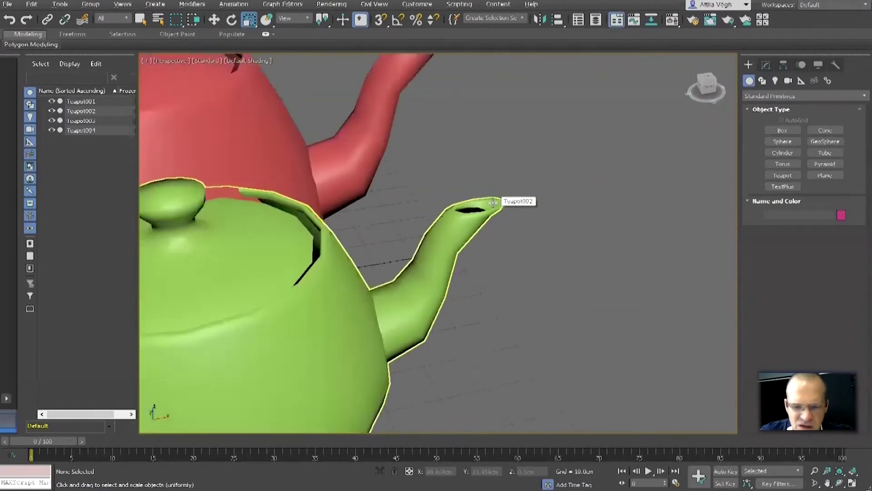
scroll(493, 203, "down", 4)
scroll(493, 202, "up", 4)
scroll(493, 202, "down", 6)
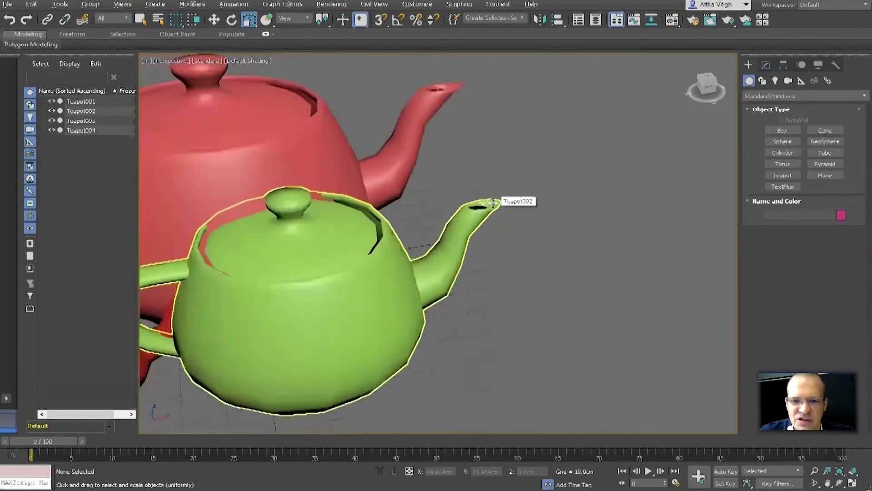
Zoom repeatedly out and in at different points around the teapots, finishing with a close view around the large teapot.
scroll(538, 226, "down", 3)
scroll(452, 233, "down", 3)
scroll(335, 231, "up", 4)
scroll(334, 230, "down", 4)
scroll(520, 242, "up", 3)
scroll(462, 235, "down", 3)
scroll(404, 237, "up", 8)
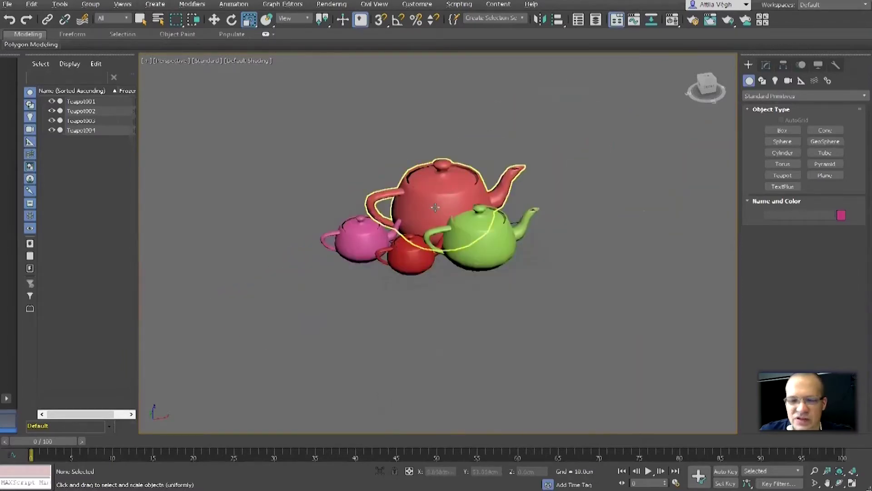
scroll(436, 207, "down", 8)
scroll(437, 206, "up", 8)
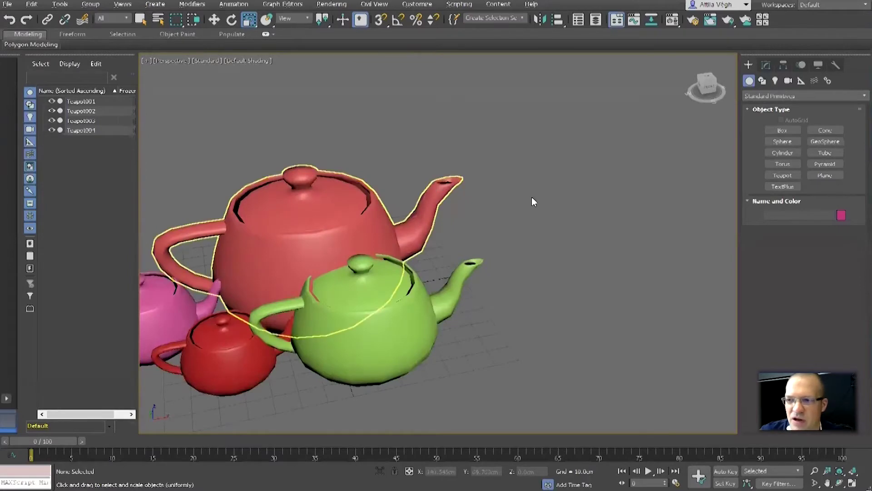
scroll(532, 198, "down", 6)
scroll(401, 220, "up", 6)
scroll(479, 206, "up", 2)
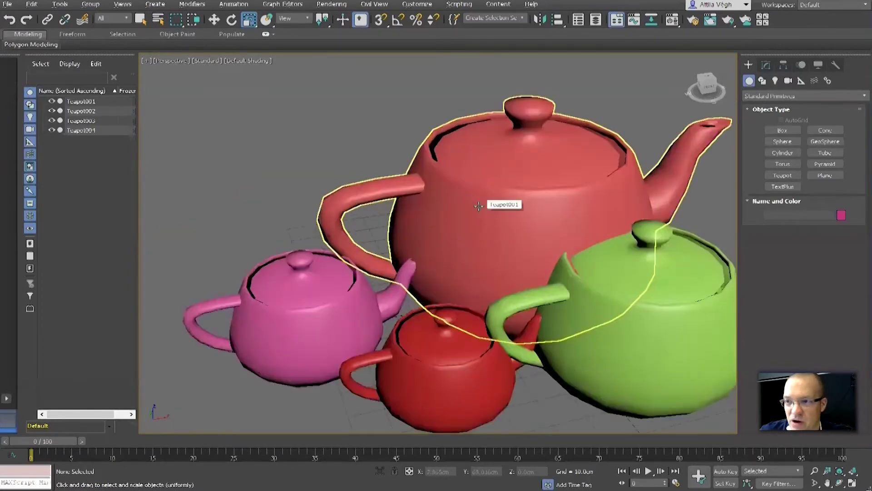
Move the Perspective view away from the teapots and frame all four teapots again.
scroll(366, 173, "down", 6)
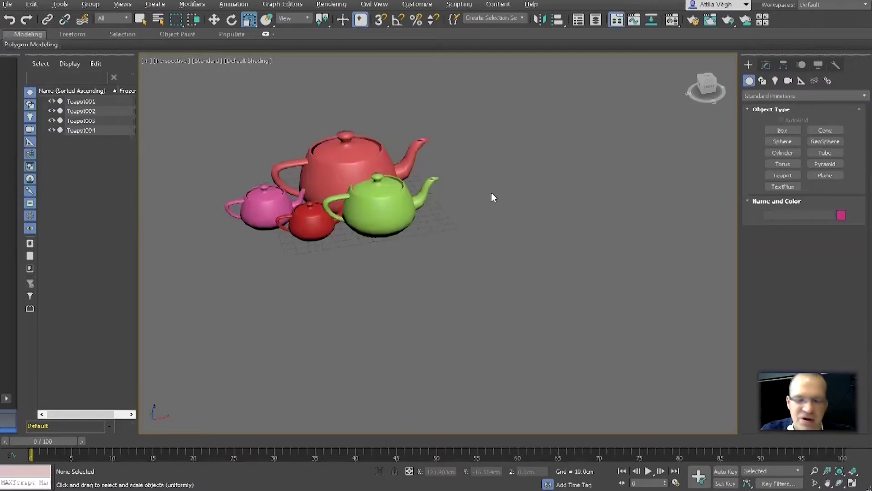
key("shift+g")
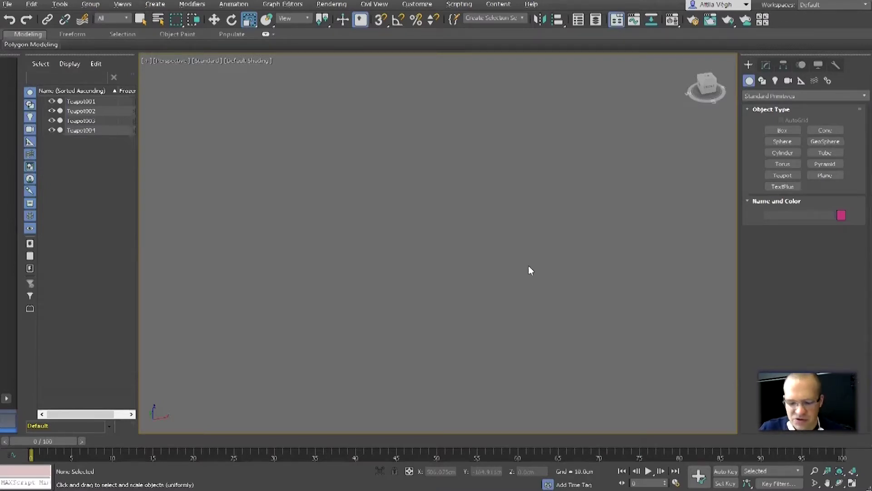
key("shift+g")
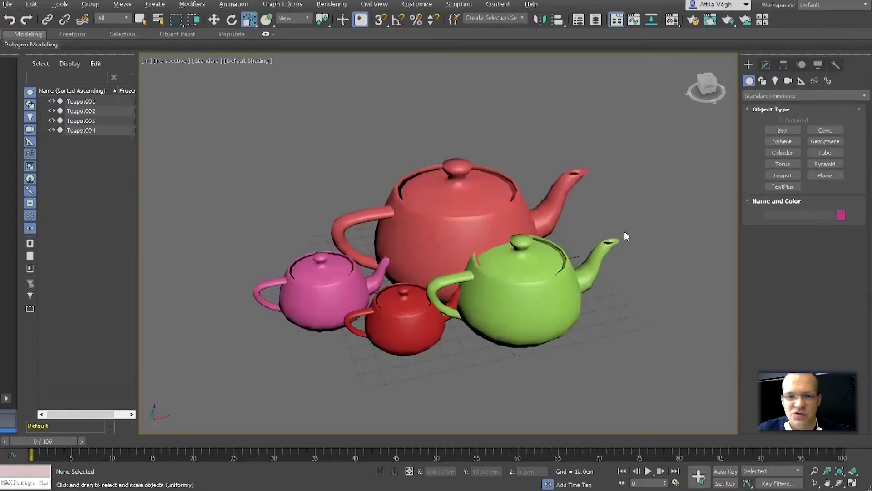
Select the large teapot, pan the Perspective view until it is out of sight, and zoom back to the selected teapot.
left_click(475, 197)
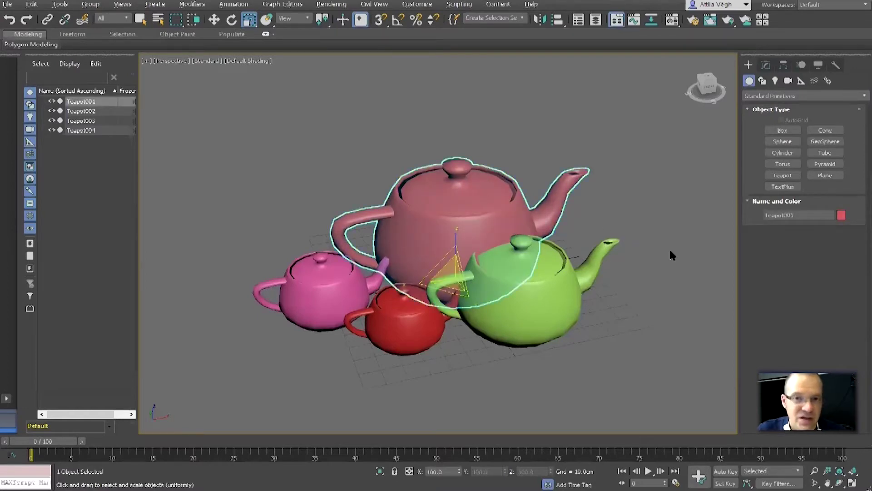
scroll(670, 252, "up", 2)
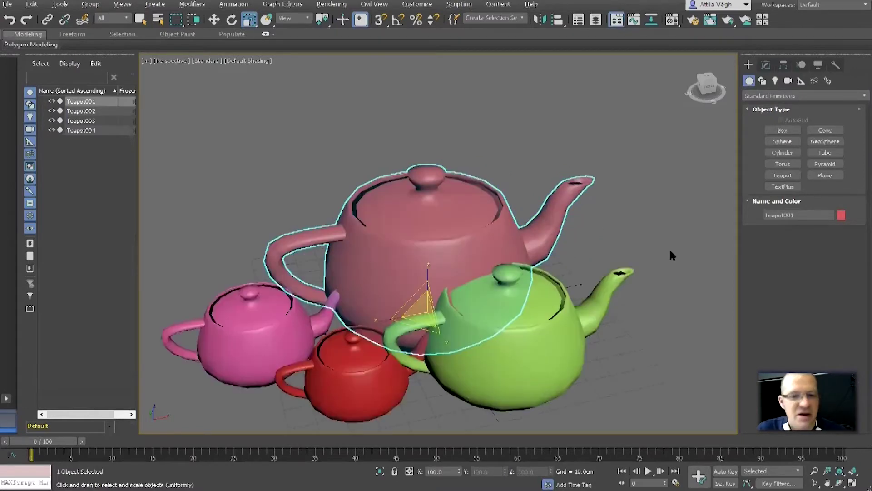
middle_click_drag(664, 250, 693, 195)
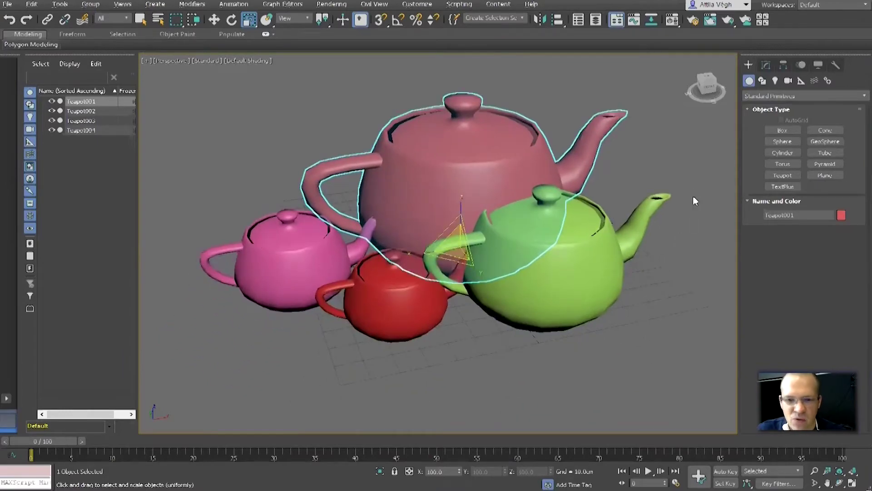
scroll(695, 235, "down", 4)
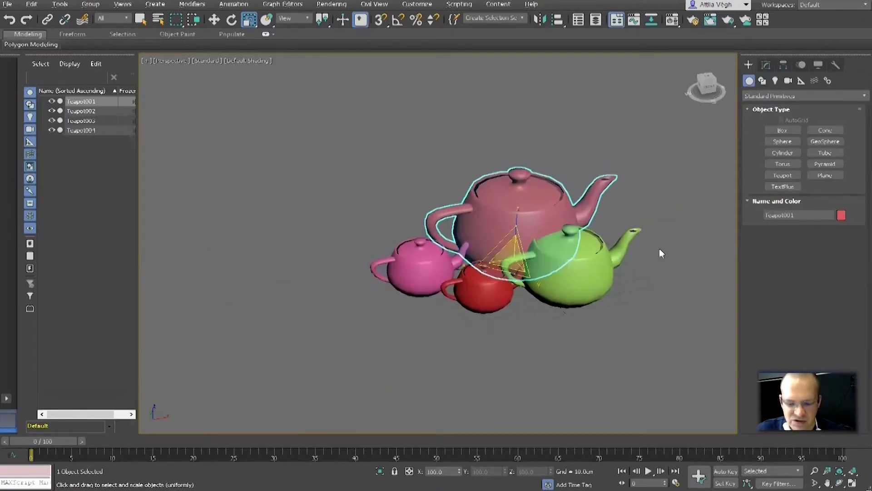
scroll(659, 248, "up", 4)
middle_click_drag(665, 222, 359, 216)
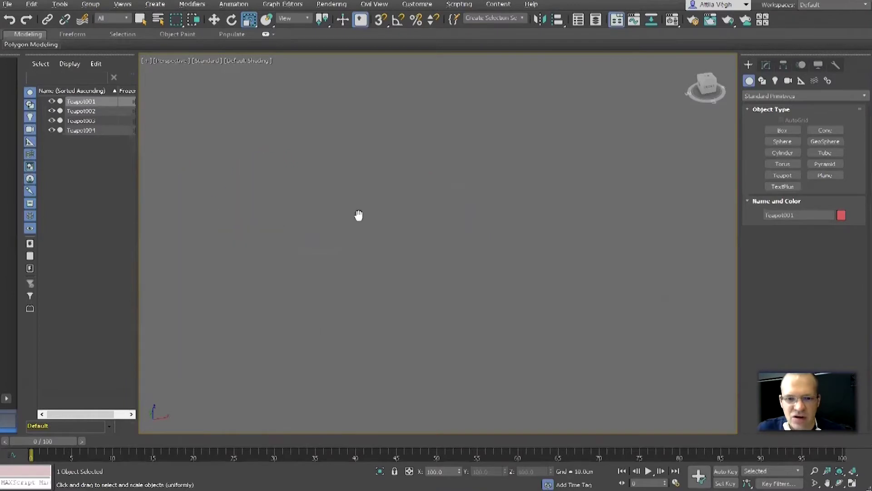
key("z")
Orbit the Perspective view to a slightly lower angle, clear the selection and zoom in on the four teapots.
scroll(547, 226, "down", 3)
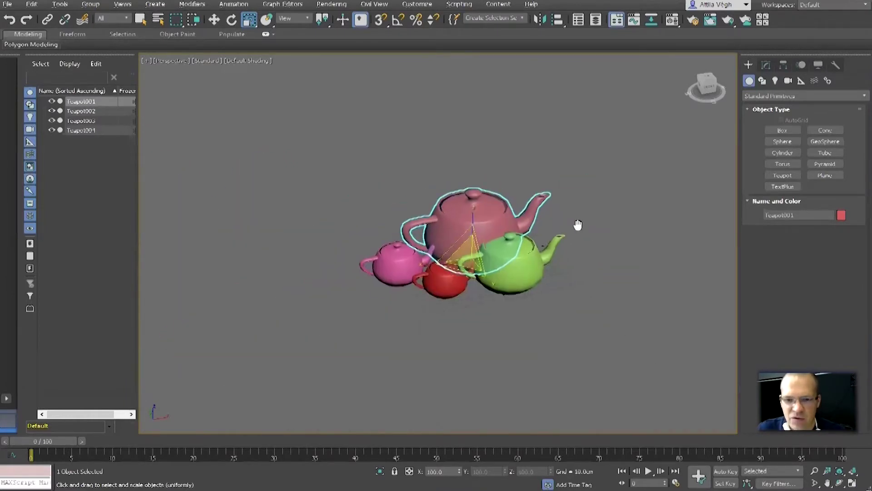
middle_click_drag(587, 215, 601, 240)
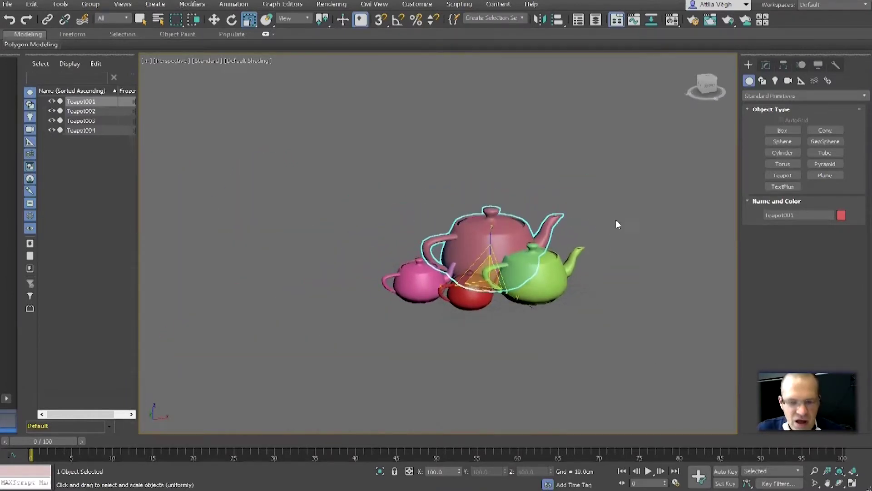
left_click(615, 222)
scroll(636, 245, "up", 4)
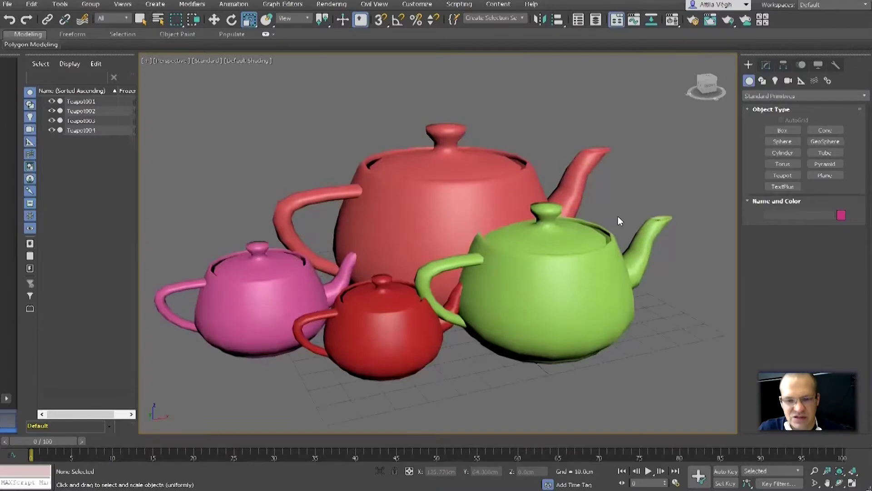
Switch the maximized viewport to the Top, Front and Left views in turn, and back to Perspective.
key("t")
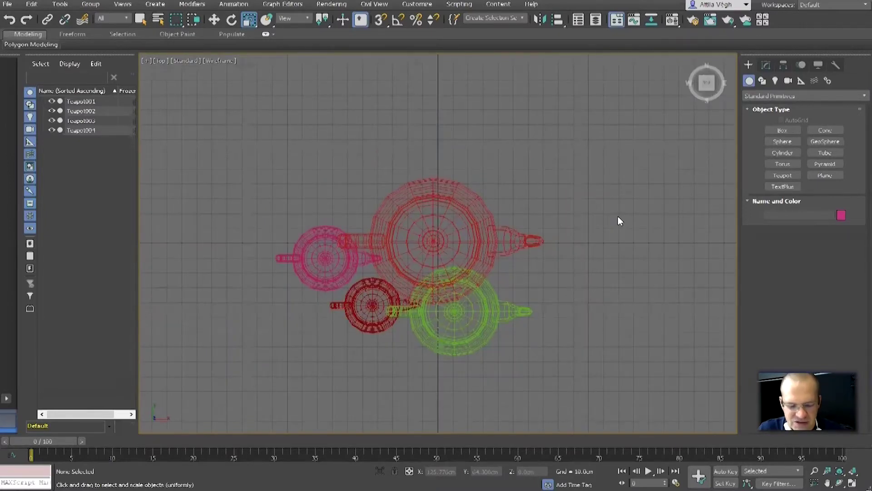
key("f")
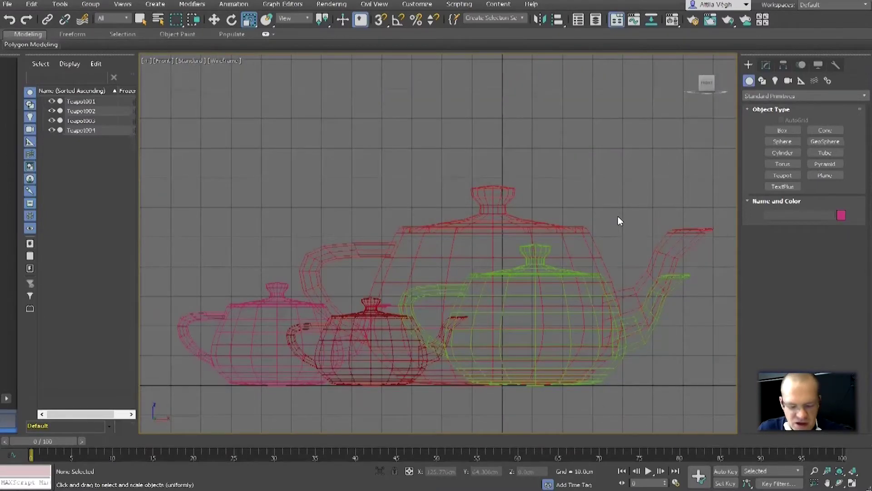
key("l")
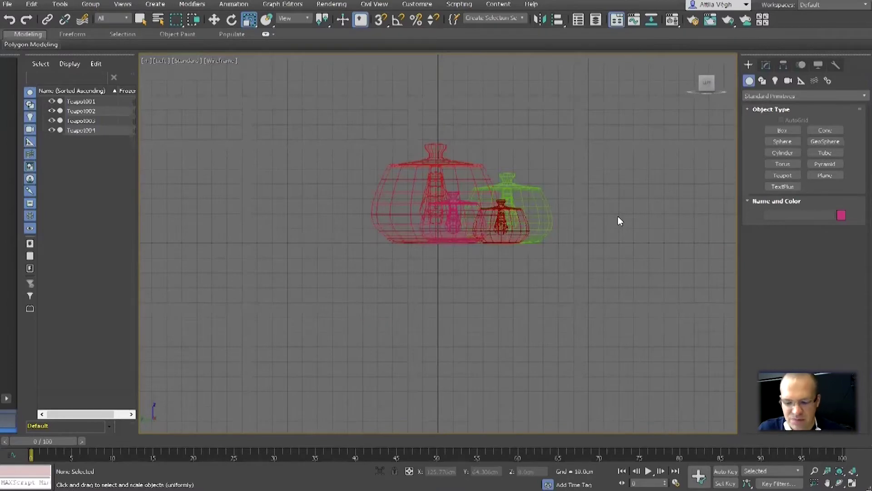
key("p")
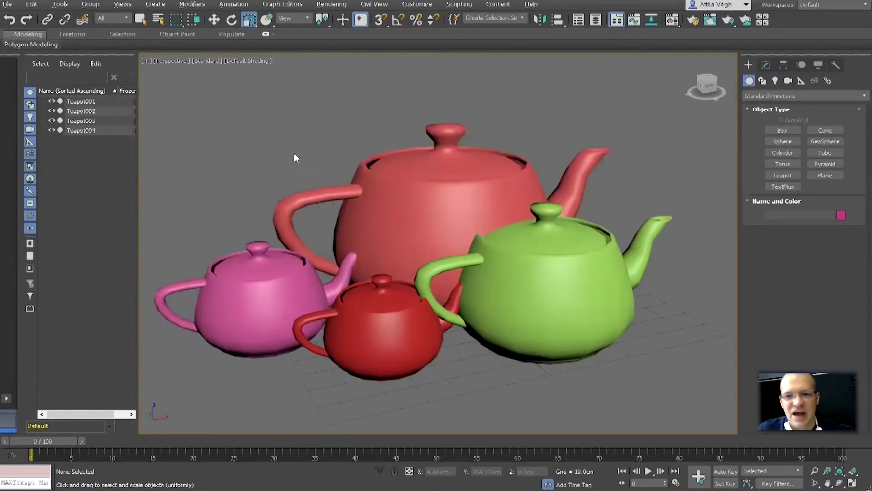
Toggle the maximized Perspective viewport and finish in the four-viewport layout.
key("alt+w")
key("alt+w")
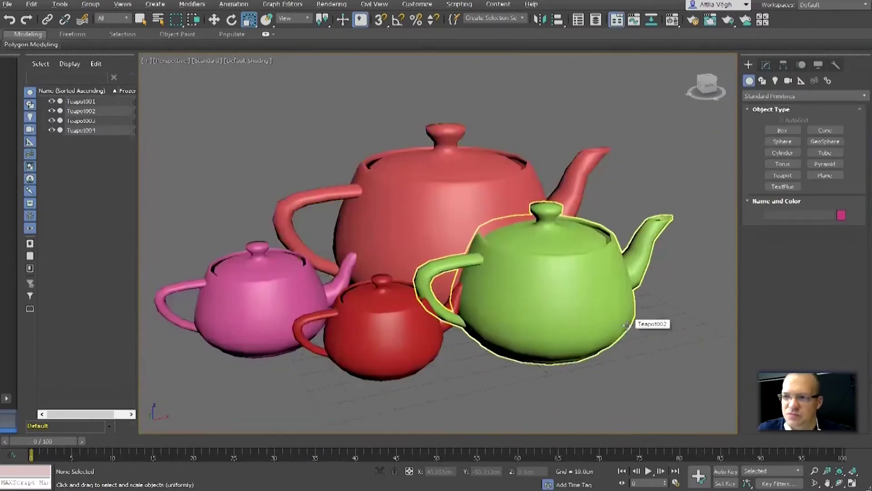
key("alt+w")
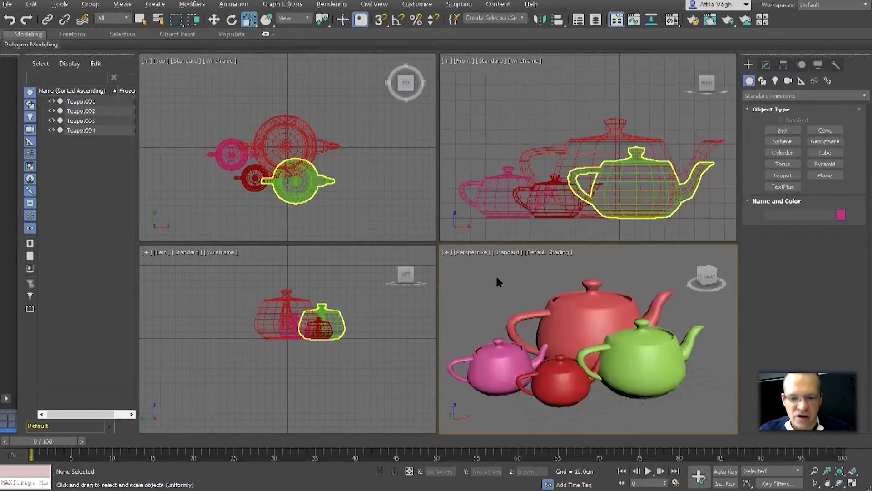
Select the large teapot with the scale tool active, add the pink teapot to the selection and lock the selection.
left_click(593, 314)
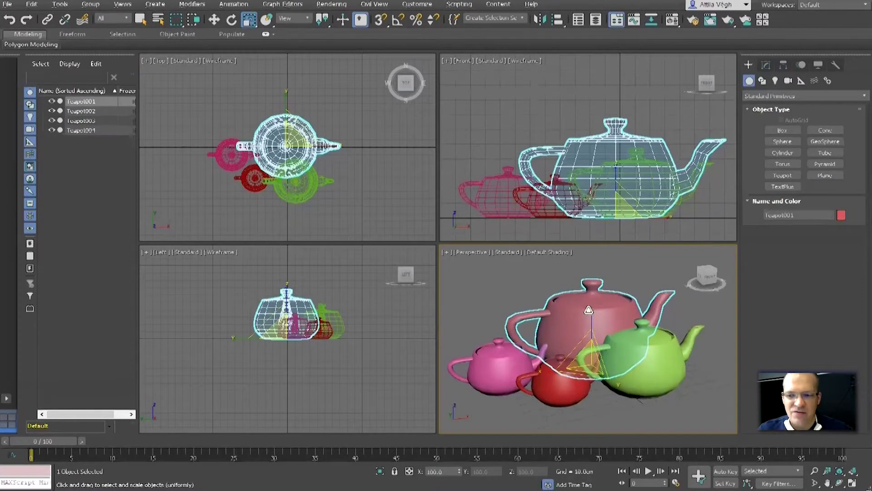
key("r")
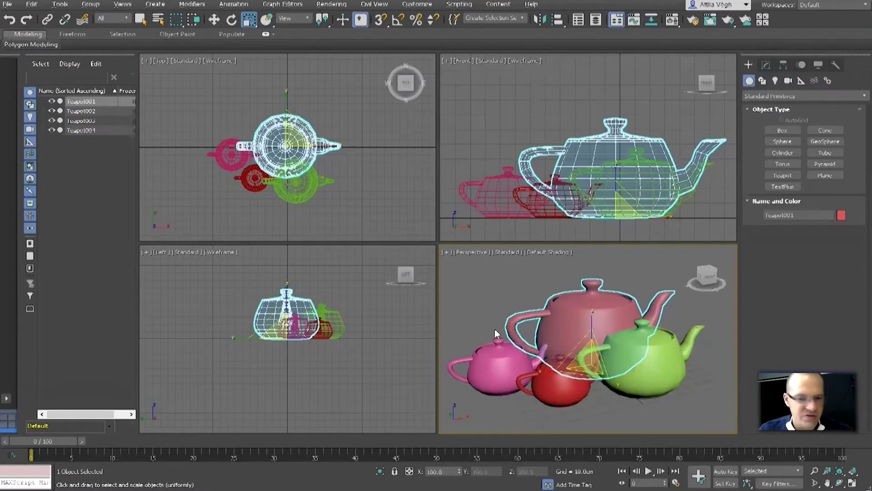
left_click(495, 360, "ctrl")
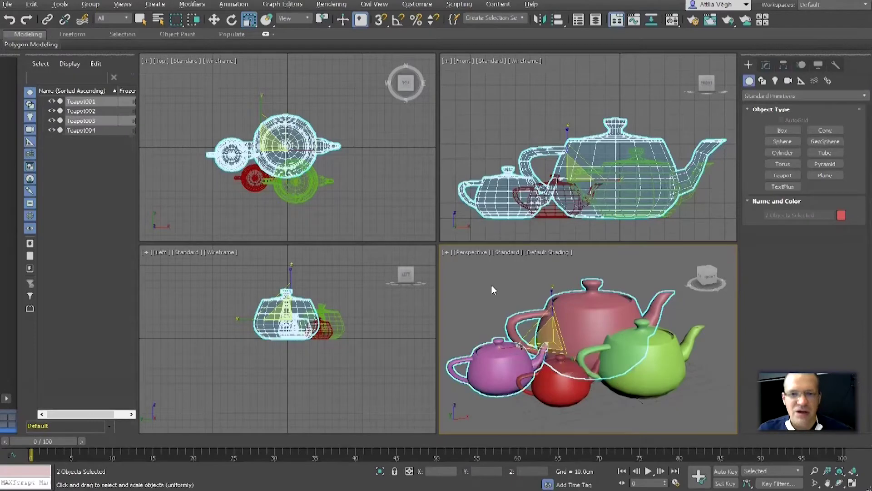
key("space")
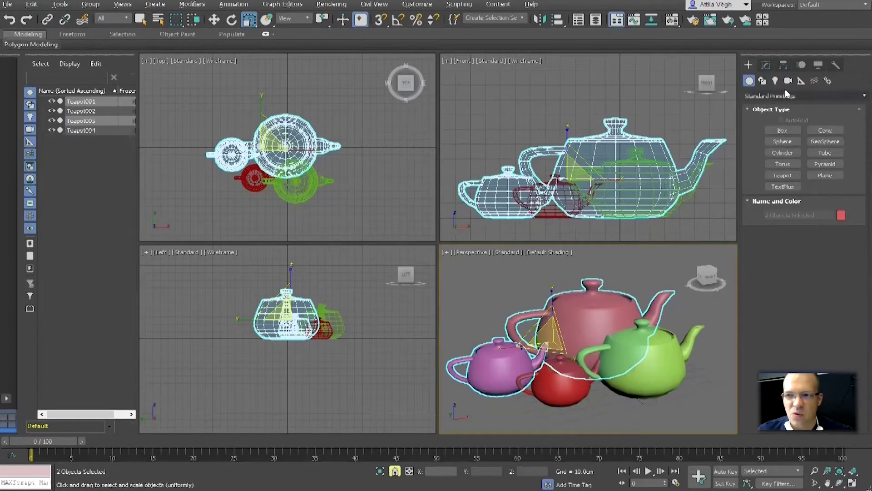
left_click(395, 473)
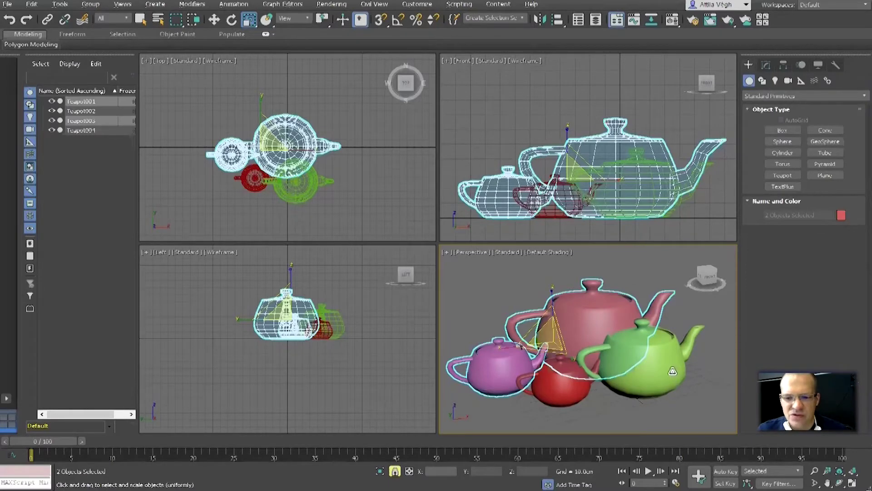
Activate the Left, Top and Perspective viewports in turn while keeping the locked selection.
right_click(348, 266)
right_click(341, 190)
right_click(635, 313)
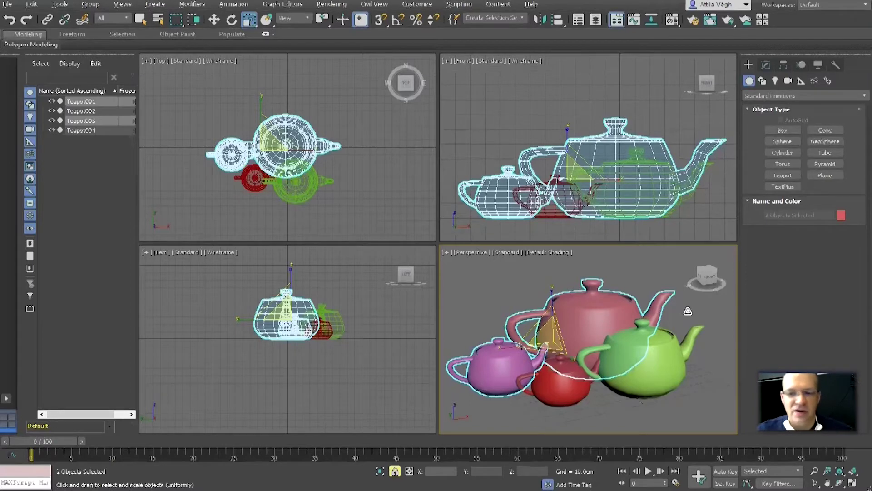
Release the selection of the two teapots, then select, deselect and reselect the large teapot in the Perspective viewport.
left_click(703, 309)
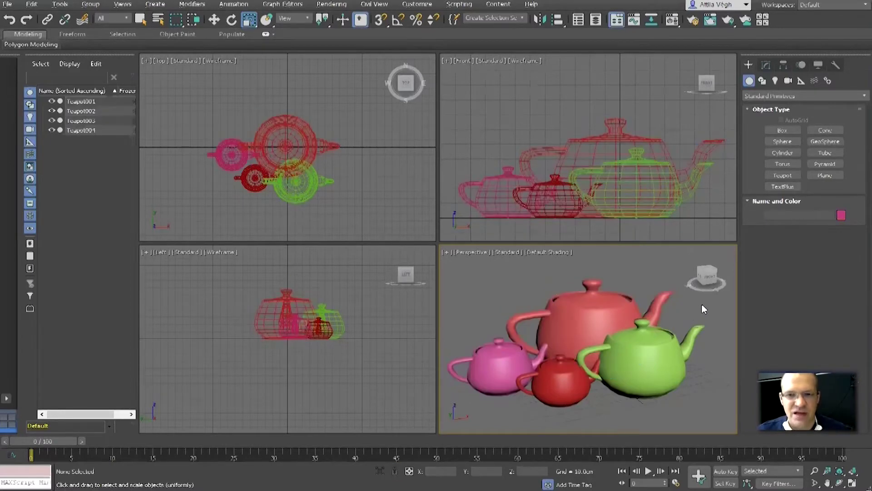
left_click(602, 318)
left_click(649, 280)
left_click(601, 316)
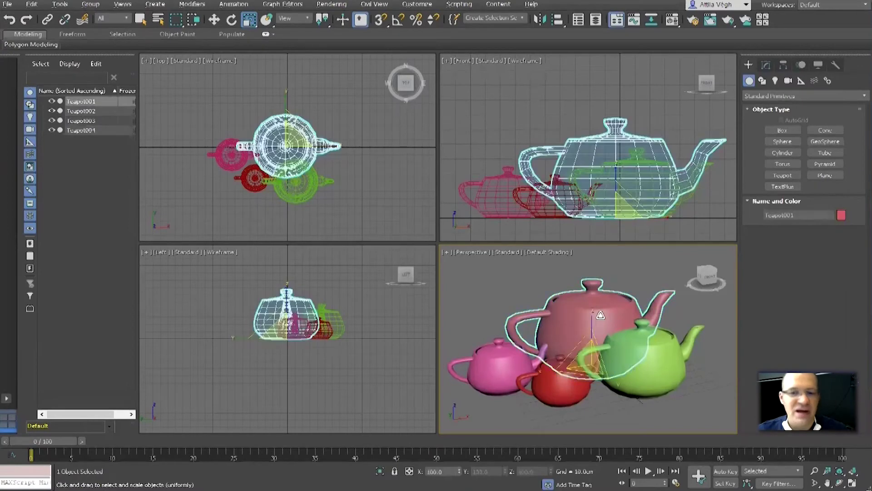
Select the green teapot, scale it uniformly to about 97% with its selection locked, and unlock the selection.
left_click(660, 353)
key("space")
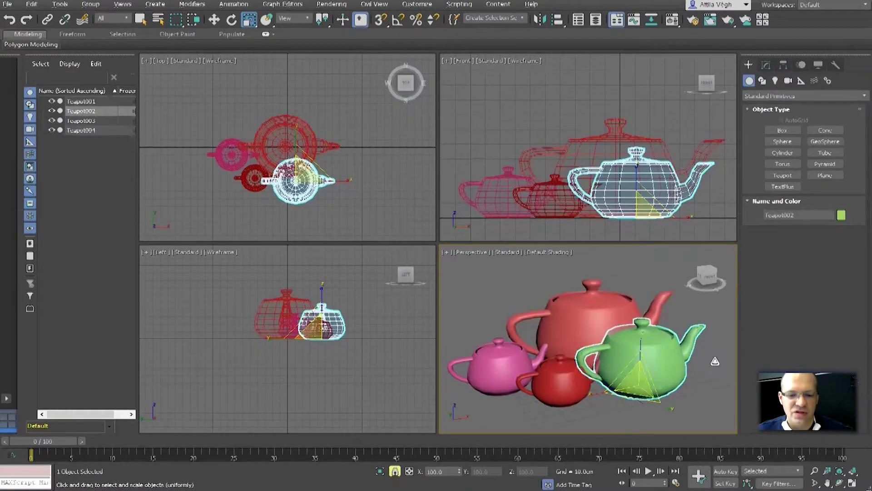
left_click_drag(513, 358, 547, 383)
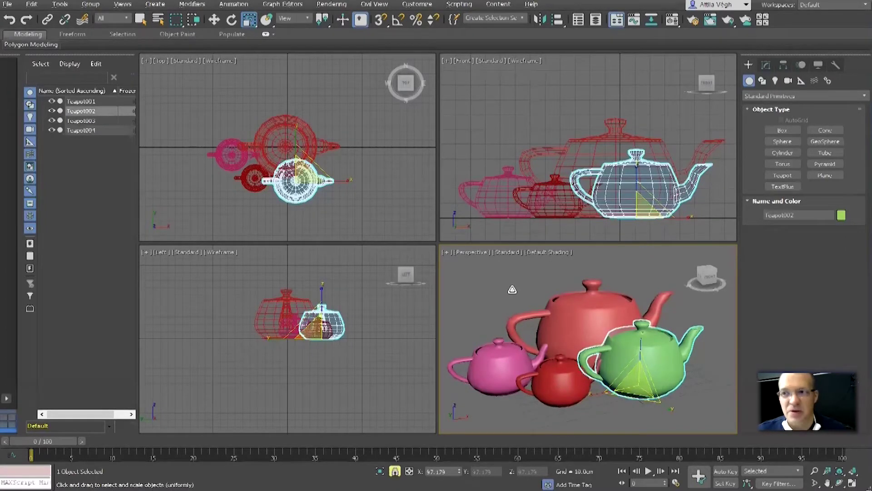
key("space")
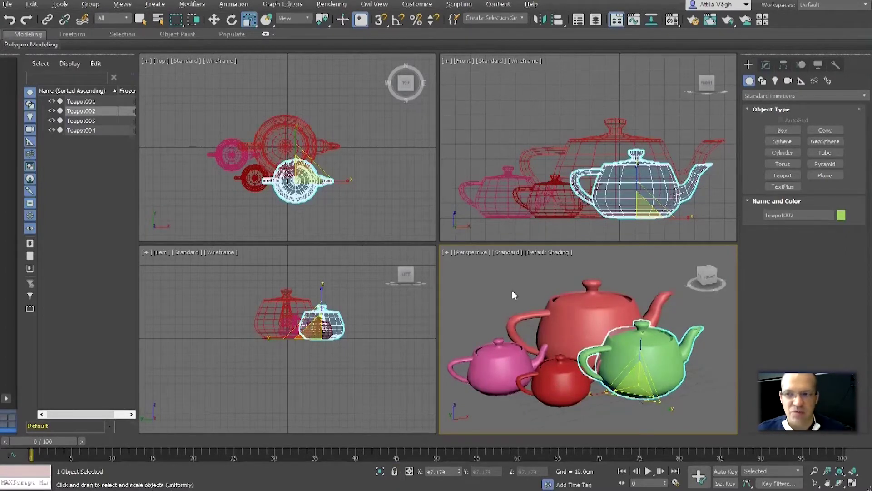
Widen the scene object list and select Teapot001, Teapot002, Teapot003 and Teapot004 from it one after another.
left_click(578, 327)
left_click(631, 347)
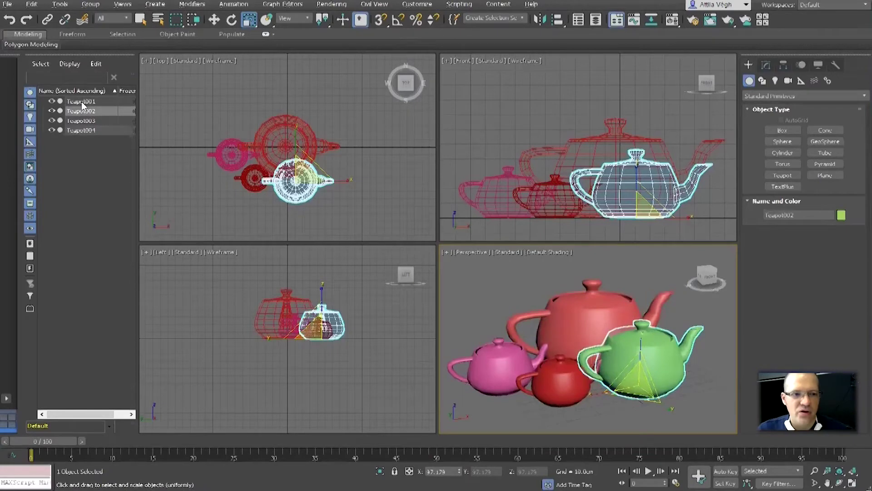
left_click_drag(143, 113, 200, 114)
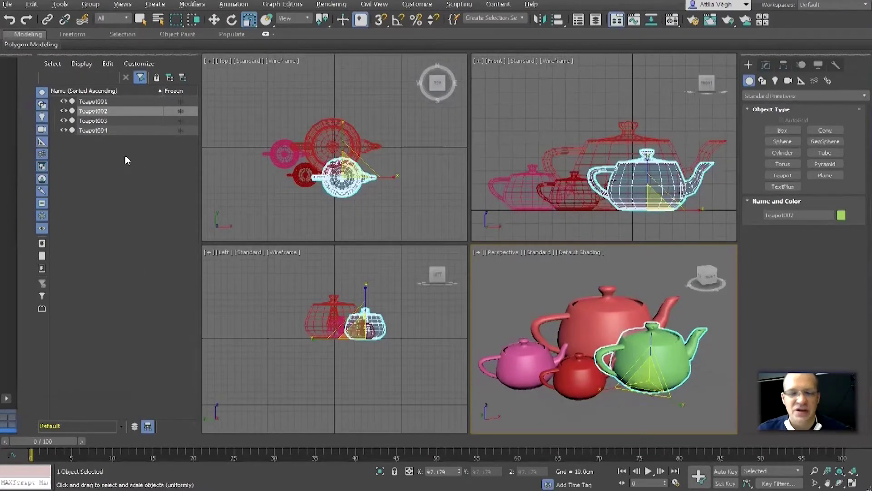
left_click(90, 104)
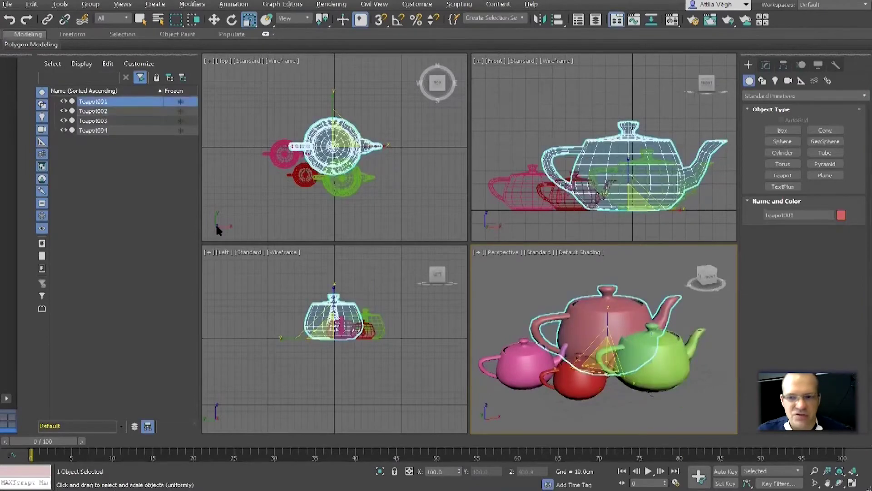
left_click(97, 112)
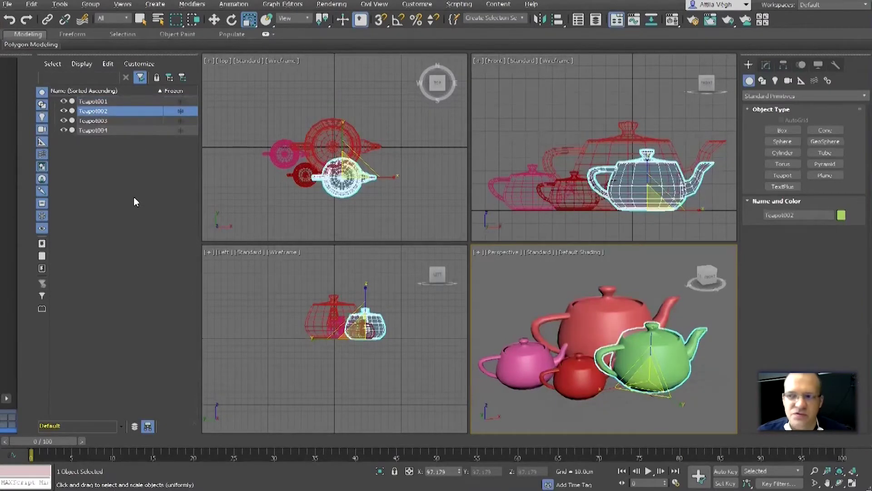
left_click(95, 120)
left_click(91, 130)
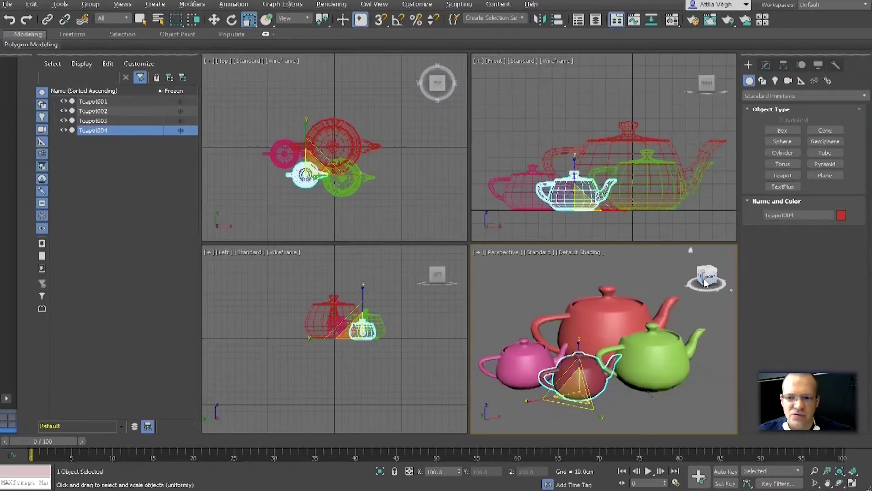
Orbit the Perspective viewport and align it to the front face of the ViewCube.
middle_click_drag(651, 363, 640, 384, "alt")
left_click_drag(707, 277, 713, 279)
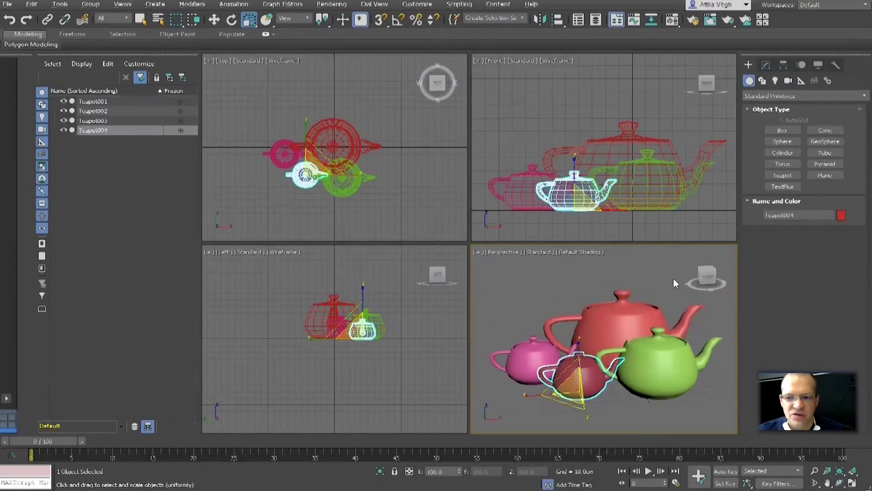
left_click(710, 279)
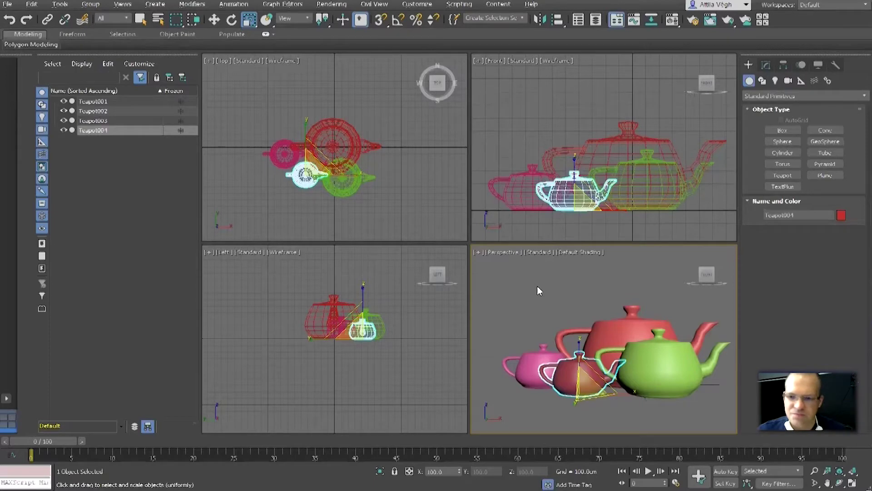
Clear the selection, select the large teapot in the Front viewport, and deselect it again in the Perspective viewport.
left_click(549, 288)
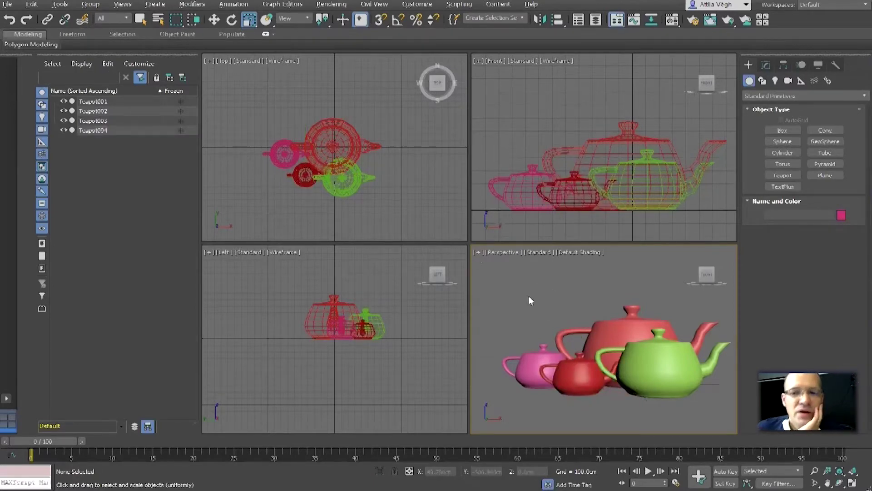
left_click(601, 161)
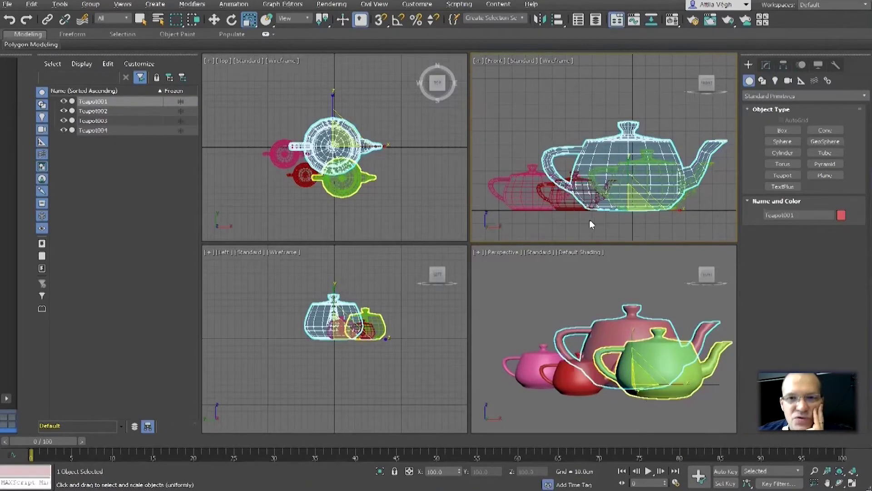
left_click(573, 288)
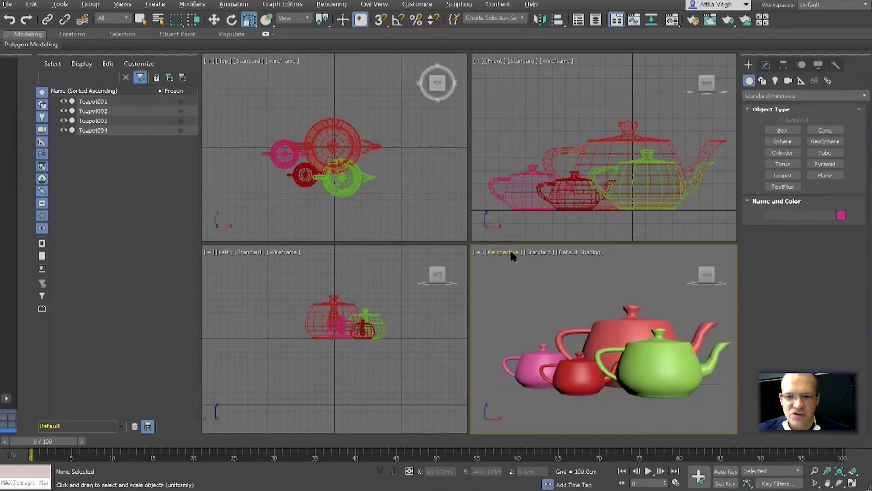
Switch the Perspective viewport's shading to Wireframe Override and back to Default Shading.
left_click(565, 253)
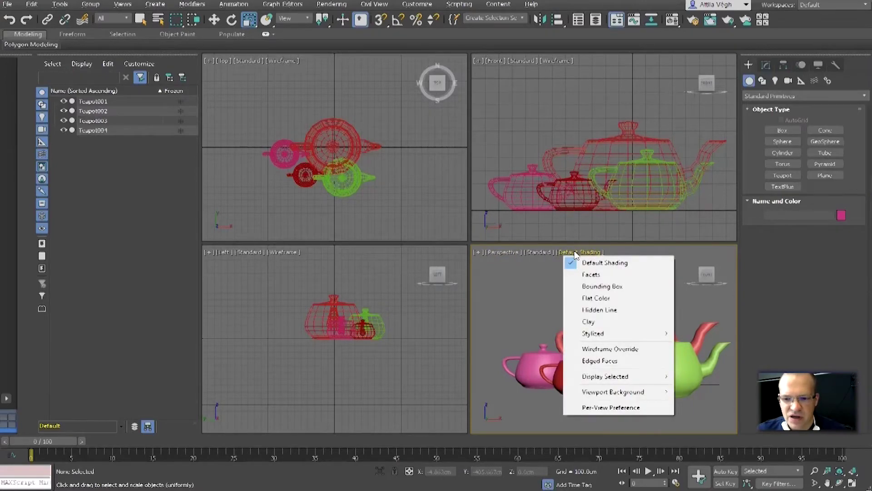
left_click(610, 348)
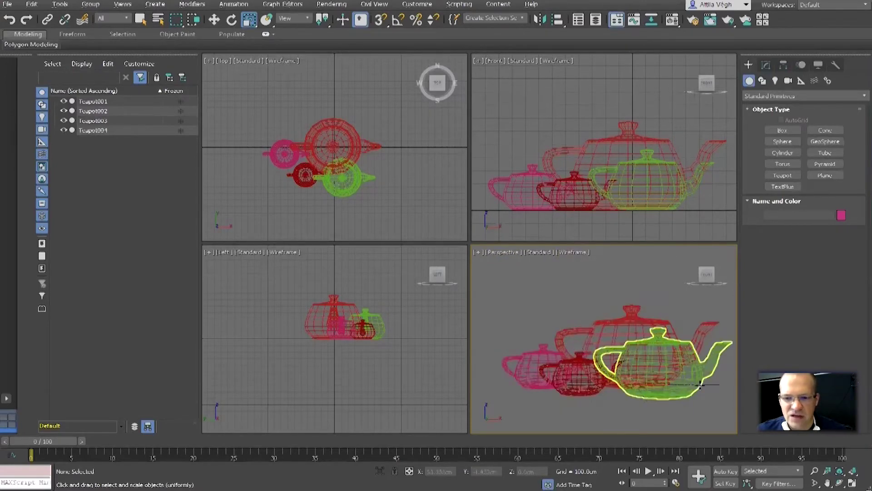
left_click(570, 253)
left_click(592, 260)
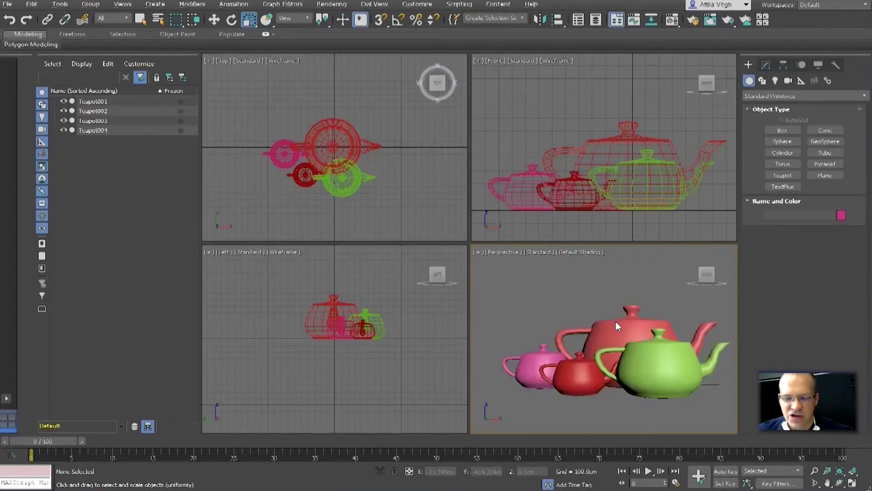
Toggle the Perspective viewport repeatedly between wireframe and shaded display, ending in Default Shading.
key("F3")
key("F3")
key("F3")
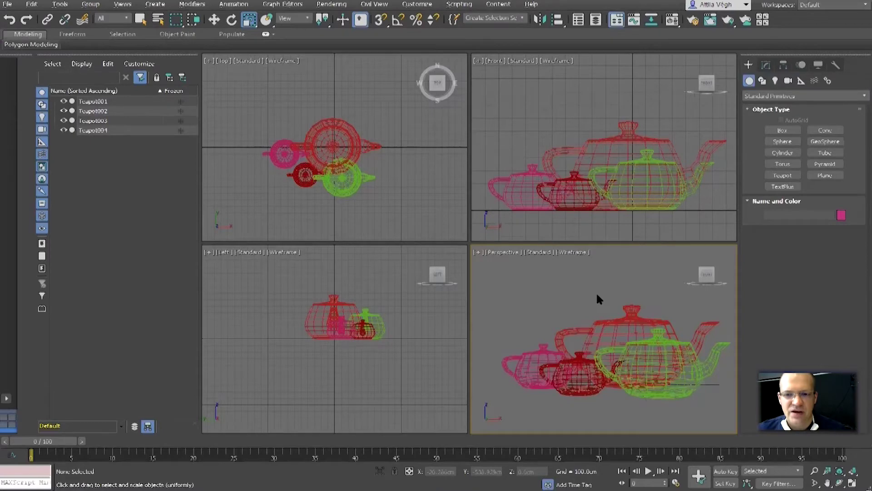
key("F3")
key("F3")
key("F3")
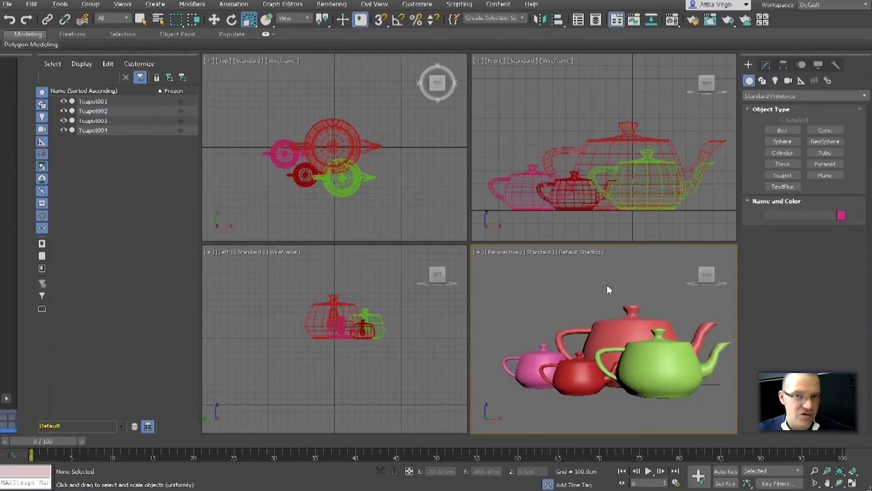
key("F3")
key("F3")
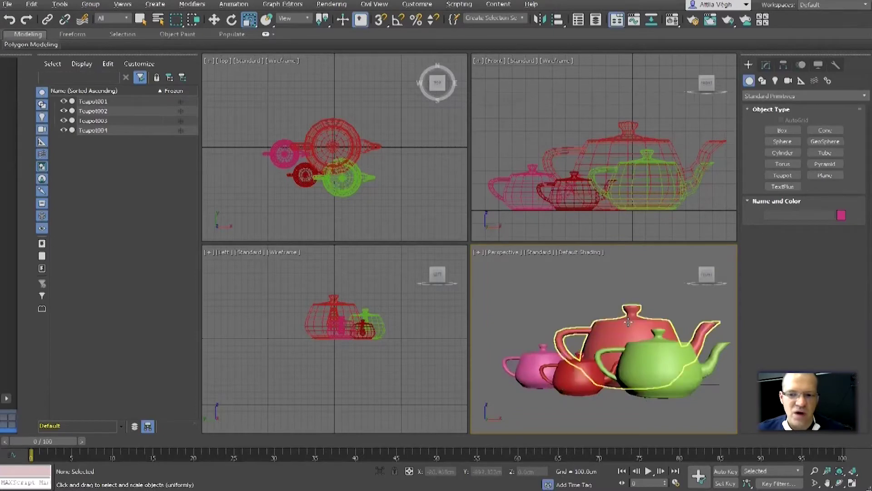
Maximize the Perspective viewport, view the teapots from above, and compare wireframe with shaded display.
key("alt+w")
middle_click_drag(628, 321, 667, 100, "alt")
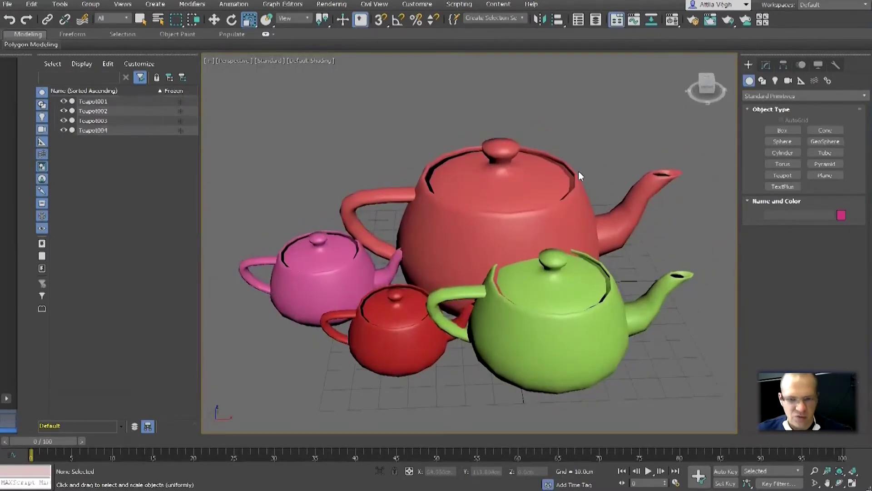
key("F3")
key("F3")
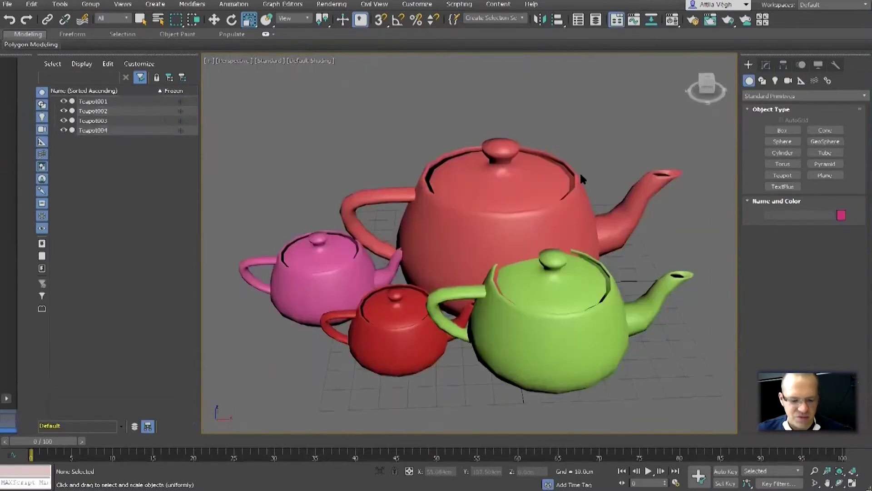
key("F3")
key("F3")
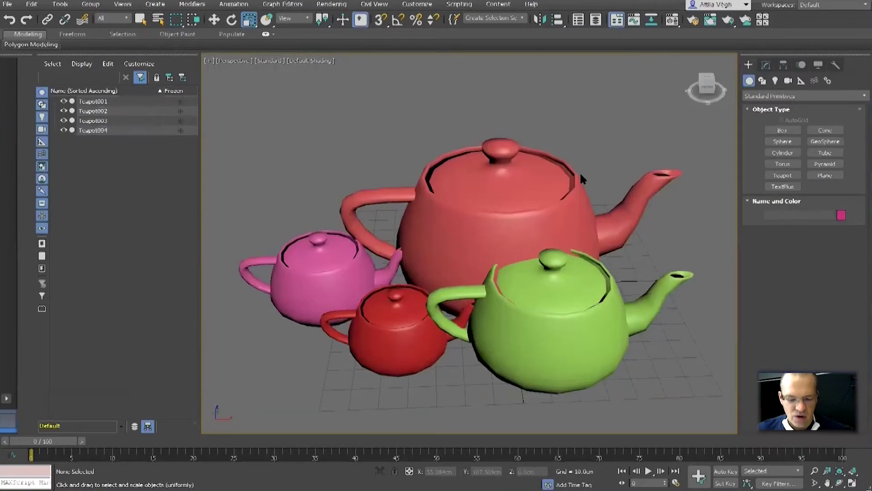
Turn on Edged Faces in the Perspective viewport, then select the large teapot and frame it in the view.
key("F4")
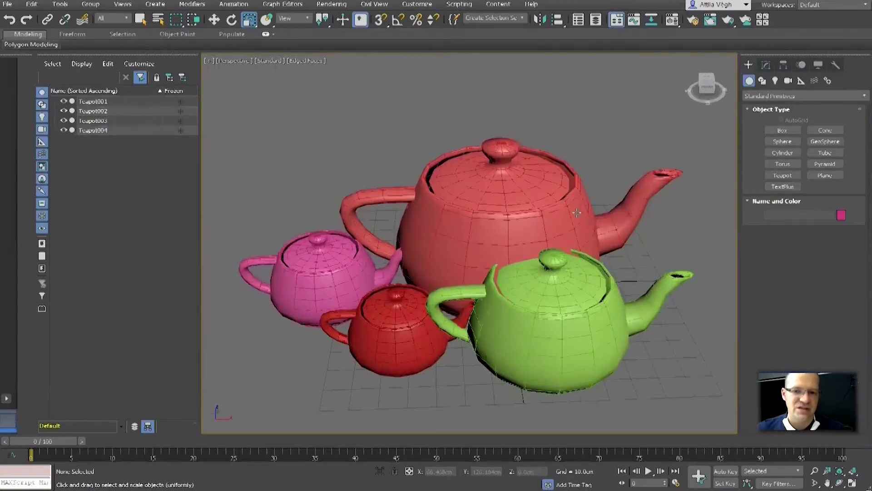
left_click(532, 243)
key("z")
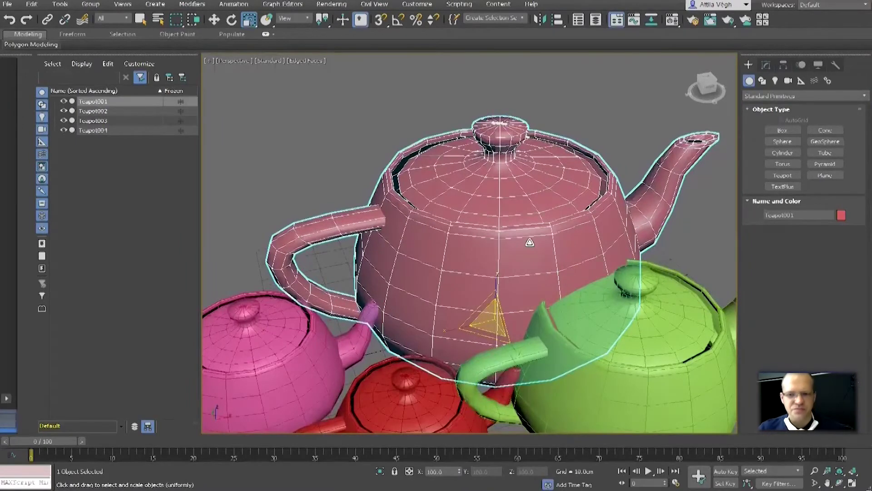
scroll(534, 244, "down", 5)
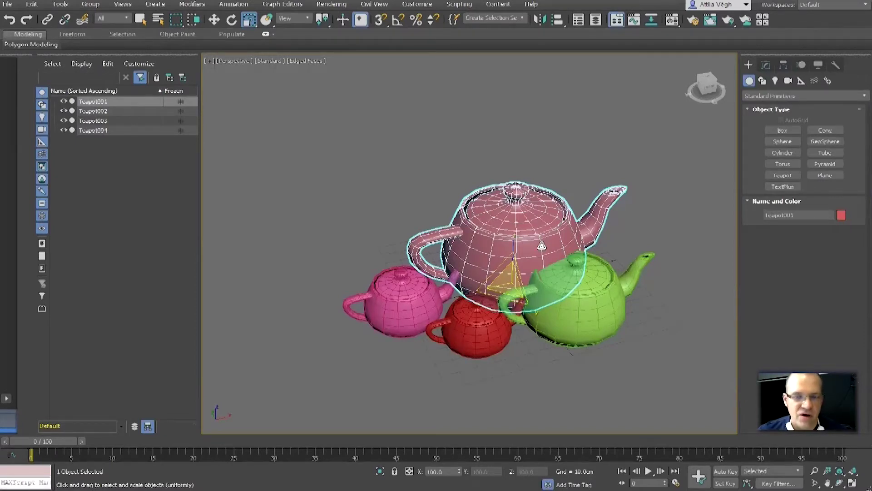
middle_click_drag(541, 239, 493, 249)
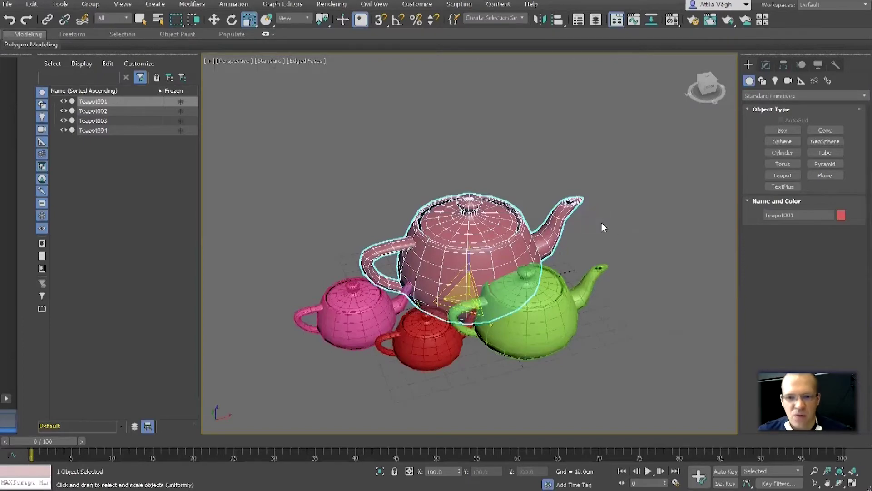
Examine the mesh of the large teapot's spout up close, toggling Edged Faces off and on.
scroll(601, 222, "up", 2)
scroll(565, 232, "up", 4)
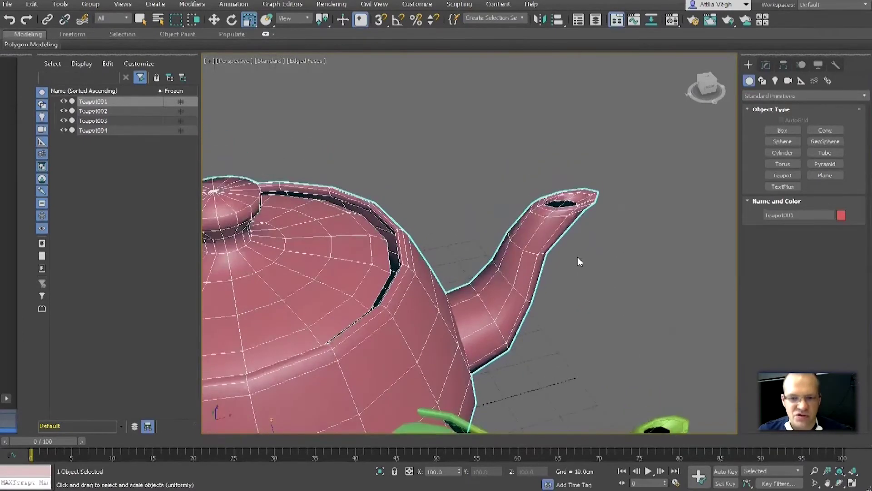
scroll(550, 217, "up", 3)
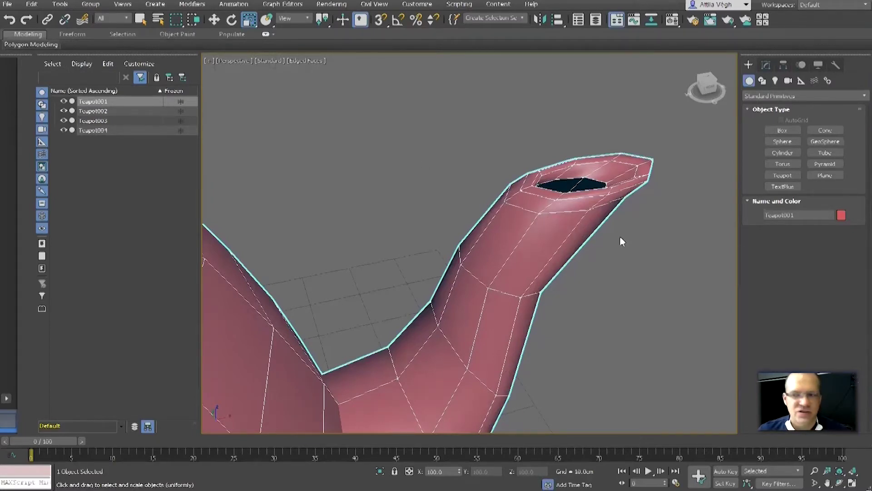
key("F4")
key("F4")
key("F4")
key("F4")
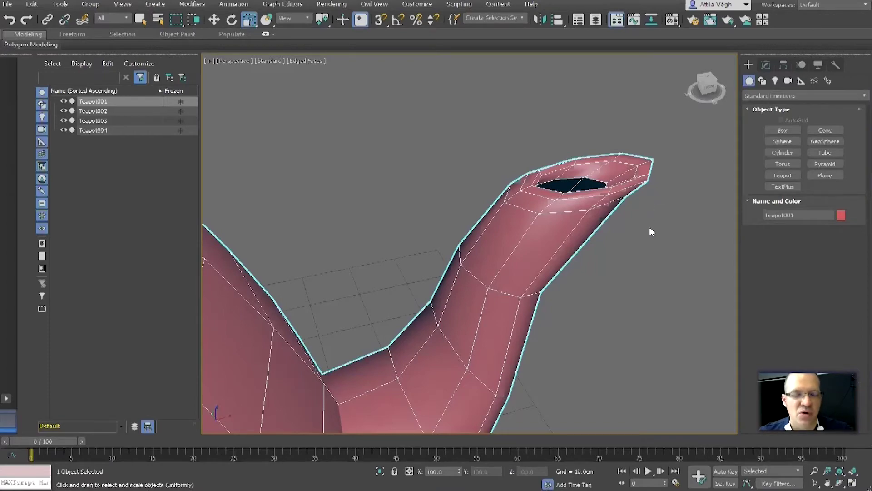
scroll(627, 253, "down", 5)
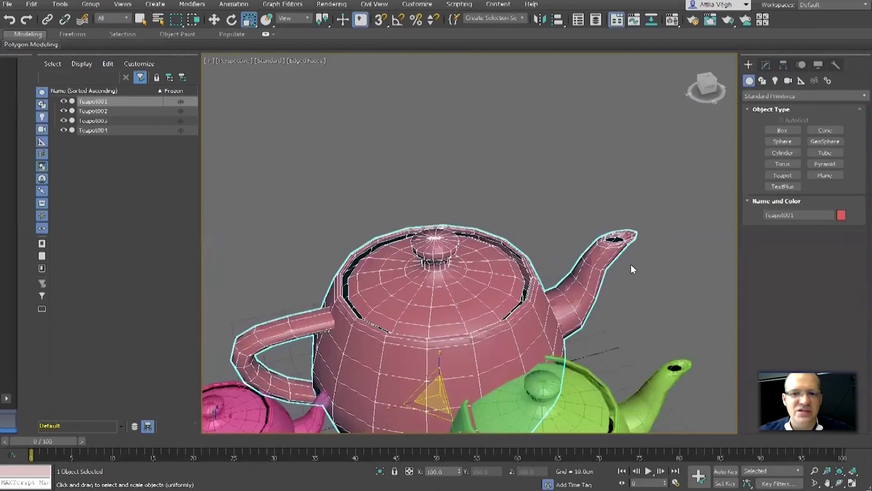
middle_click_drag(635, 265, 653, 215)
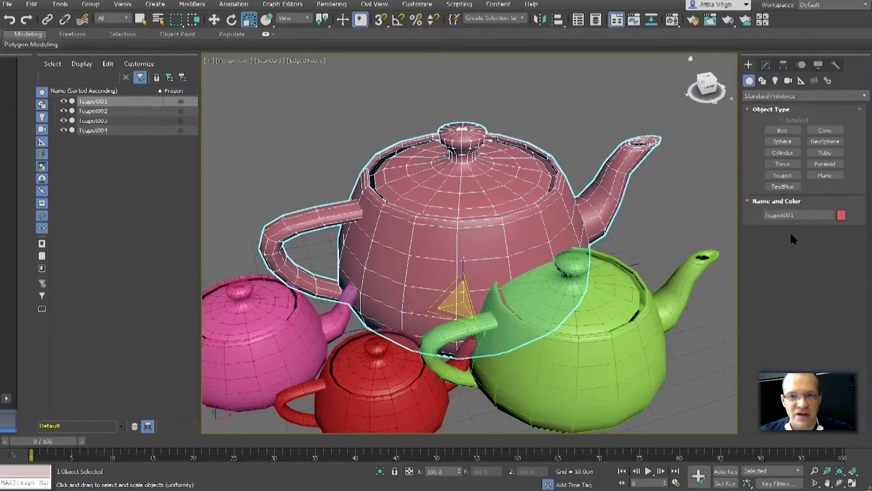
Display the large teapot's modify parameters and set its radius to 30 cm.
left_click(766, 64)
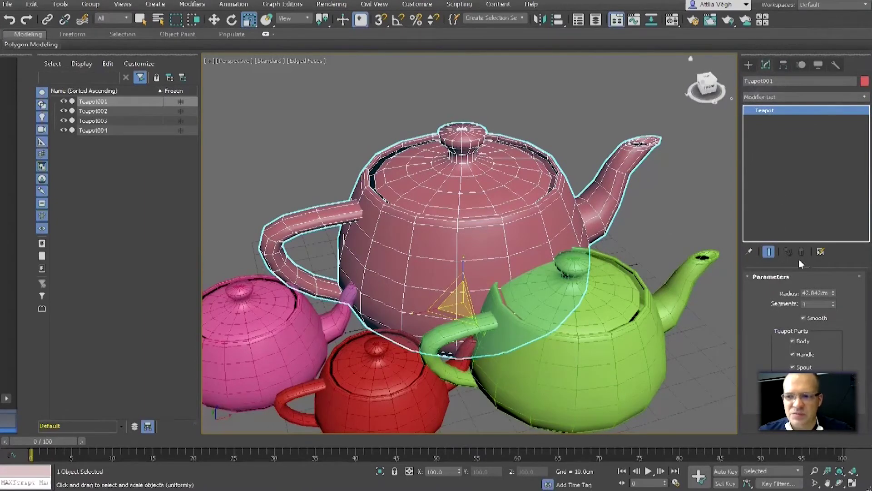
left_click_drag(802, 265, 795, 203)
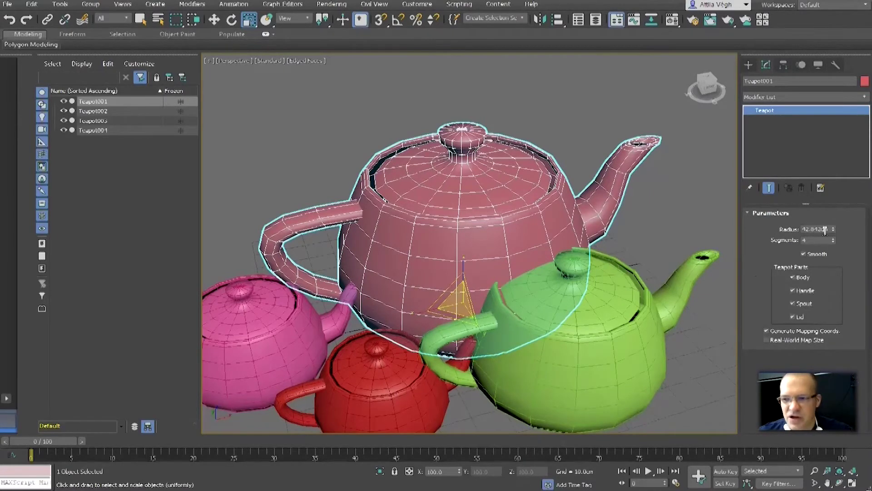
mouse_move(834, 229)
left_mouse_down()
mouse_move(833, 213)
mouse_move(843, 256)
mouse_move(841, 243)
left_mouse_up()
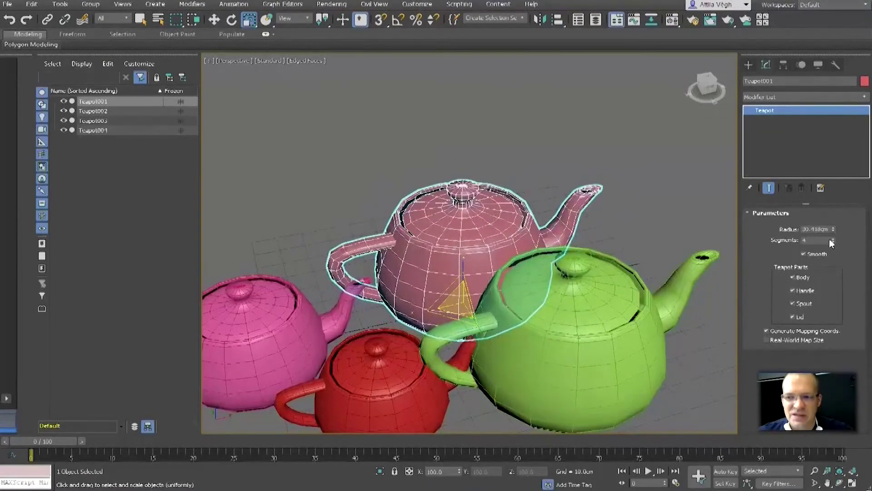
double_click(826, 229)
type("30")
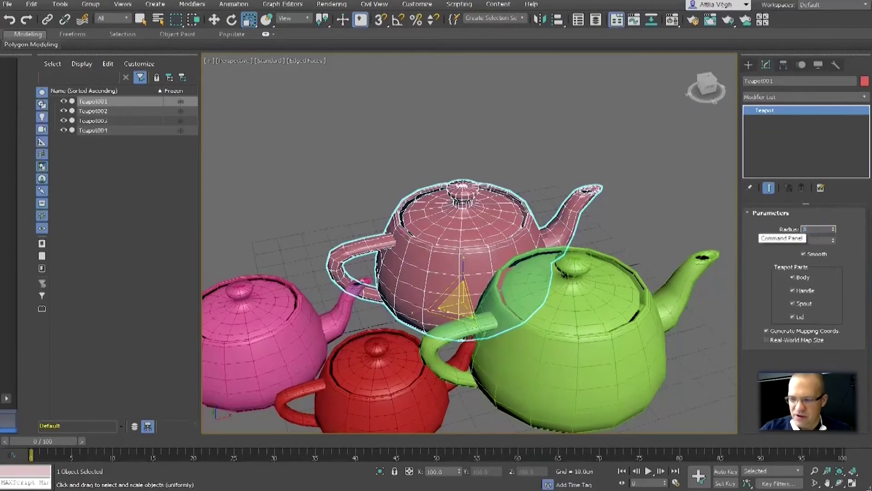
key("Return")
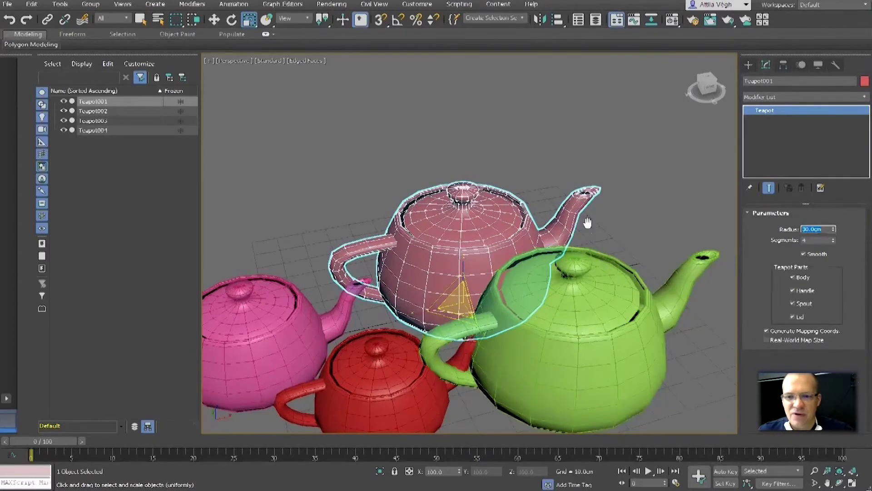
Increase the large teapot's segments to 10.
scroll(577, 222, "up", 5)
scroll(571, 225, "down", 5)
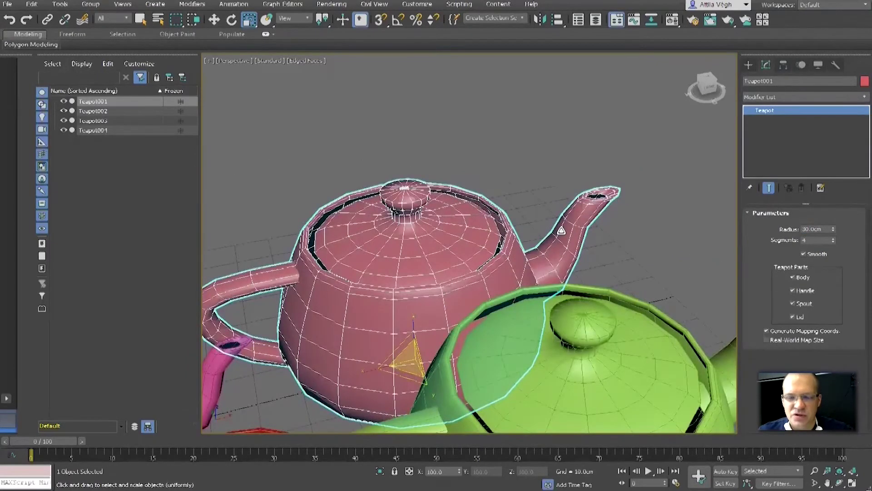
left_click(834, 238)
left_click(833, 238)
left_click(834, 238)
left_click(833, 238)
left_click(833, 238)
left_click(833, 238)
scroll(458, 249, "up", 1)
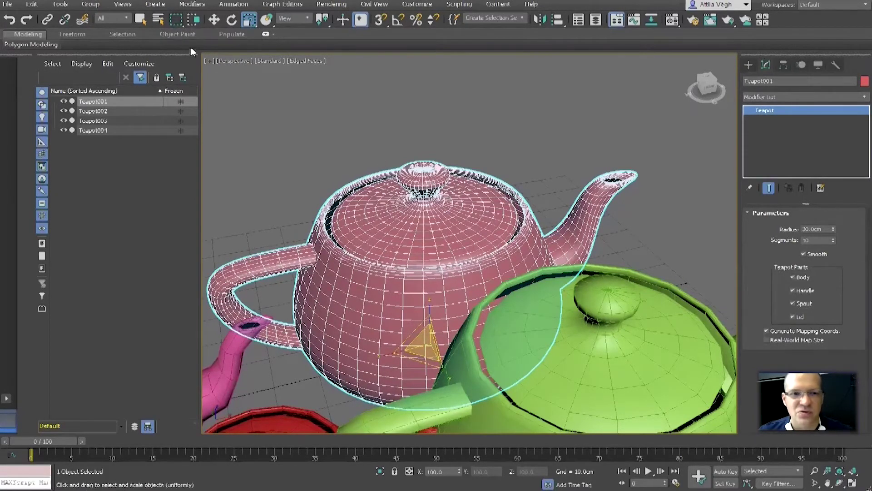
Set the large teapot's radius to 20 cm and enlarge it to about 34.2 cm.
left_click(178, 23)
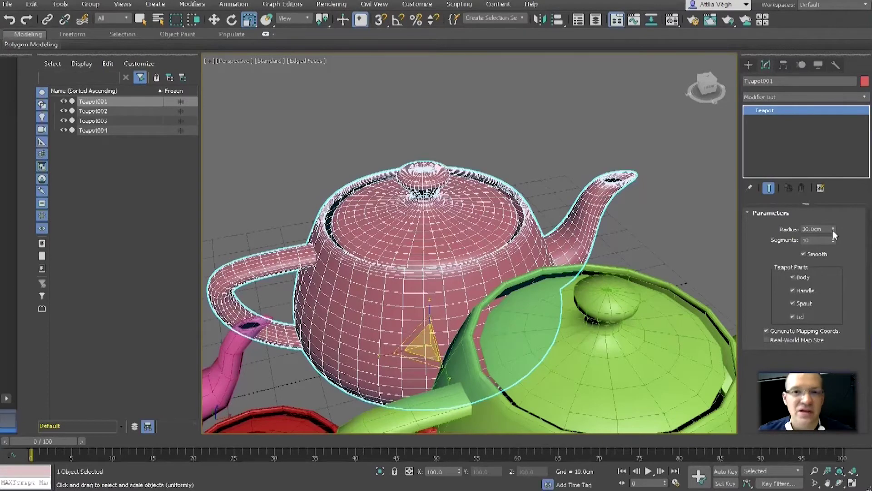
left_click_drag(816, 229, 771, 230)
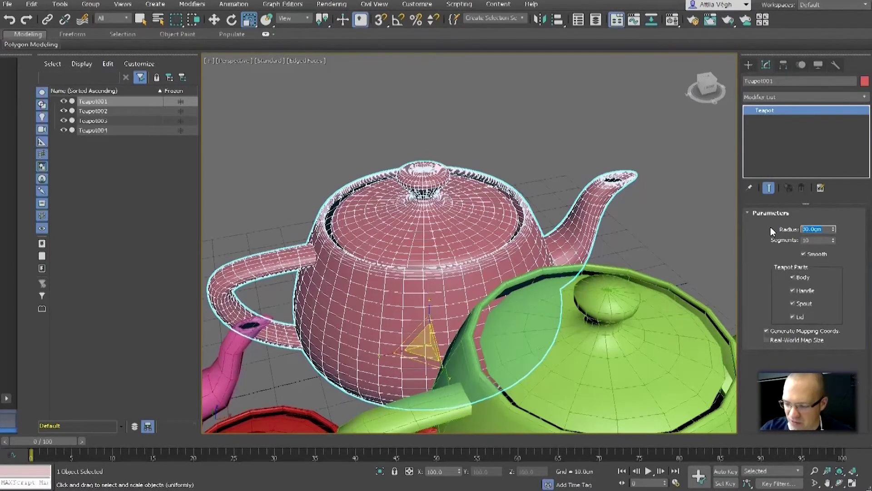
type("20")
key("Return")
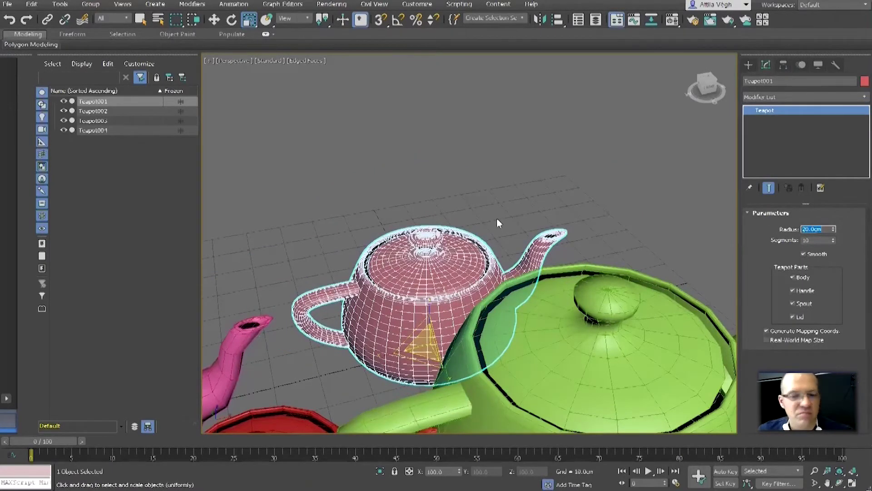
left_click_drag(834, 229, 836, 208)
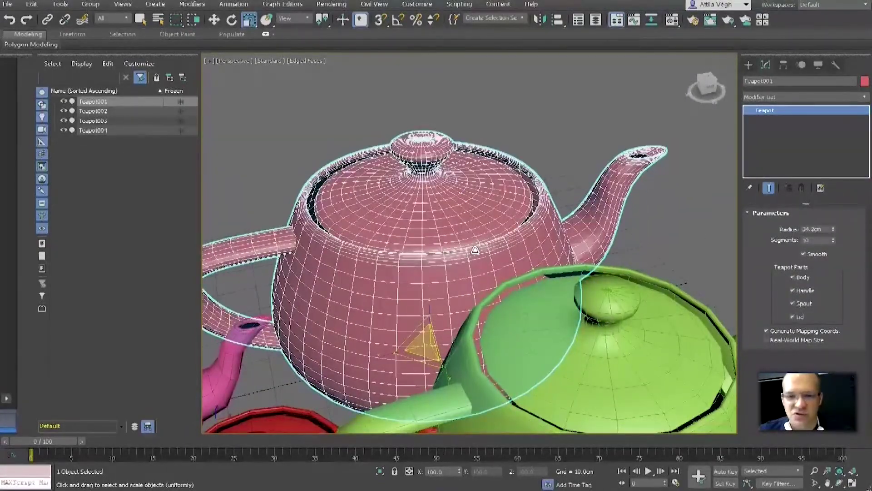
Move the large teapot backward along the Y axis to about Y 36.4 cm, clear of the other teapots, and frame it.
scroll(475, 249, "down", 6)
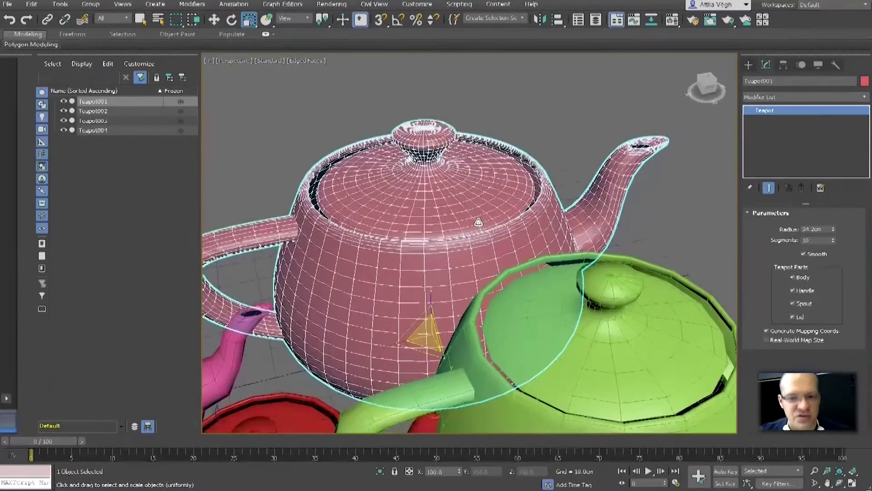
middle_click_drag(481, 232, 469, 269, "alt")
key("w")
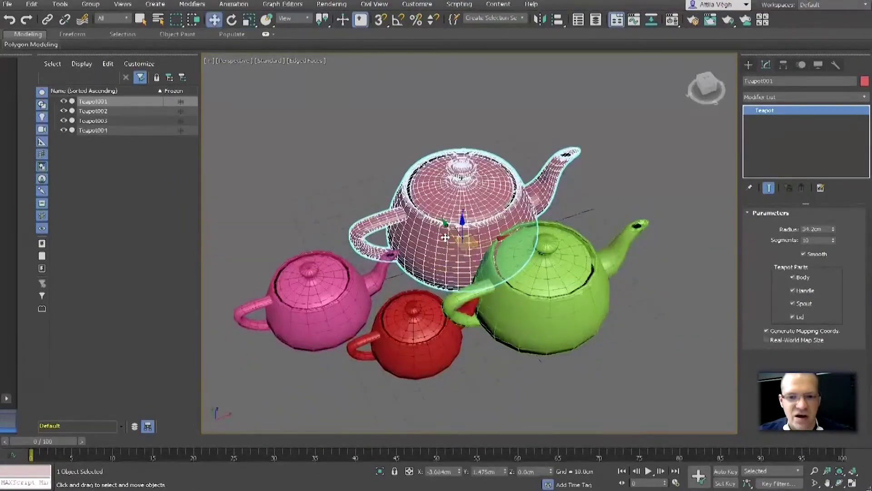
left_click_drag(443, 217, 413, 170)
key("z")
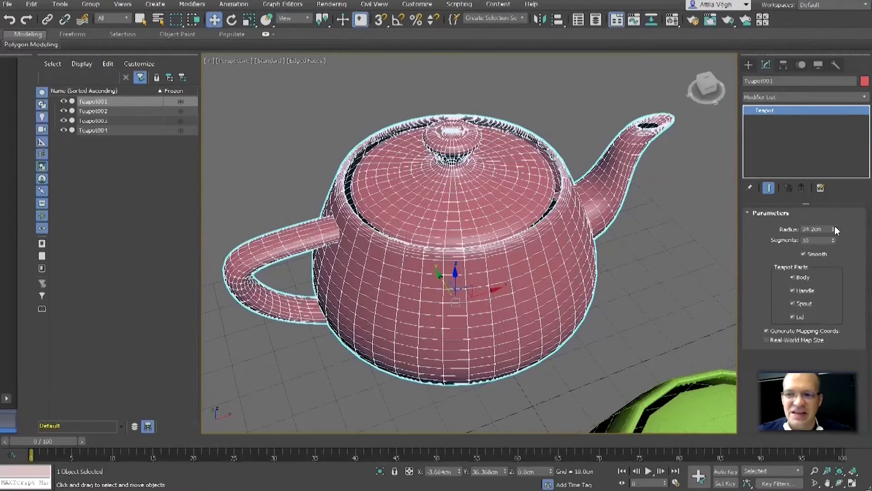
Try 33 segments on the large teapot, settling on 8 segments and a radius of about 31.8 cm.
left_click_drag(835, 230, 833, 230)
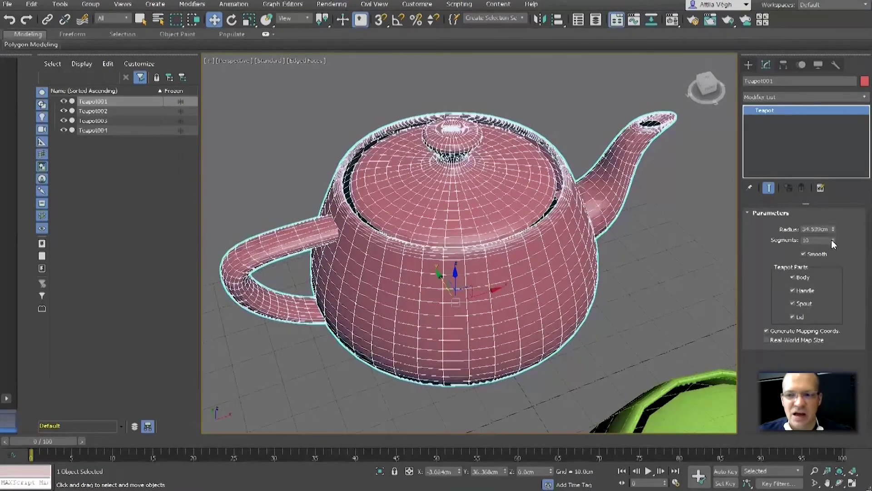
left_click_drag(833, 240, 835, 233)
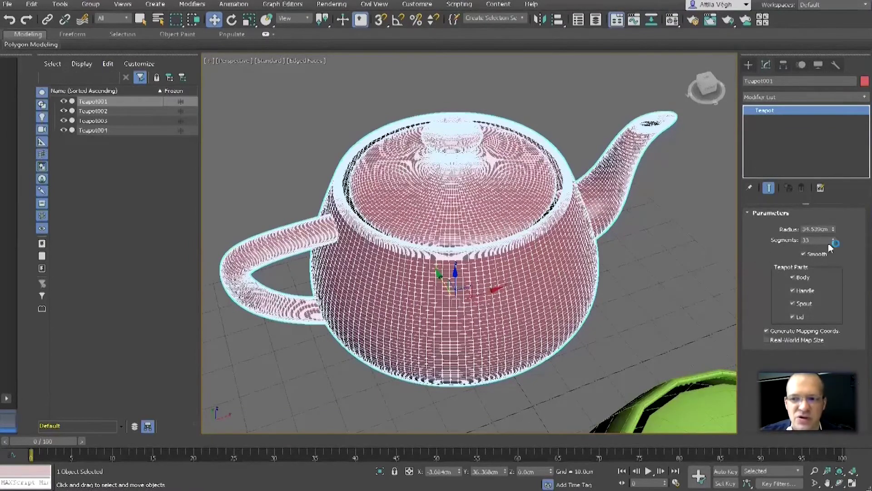
mouse_move(833, 241)
left_mouse_down()
mouse_move(834, 252)
mouse_move(833, 235)
left_mouse_up()
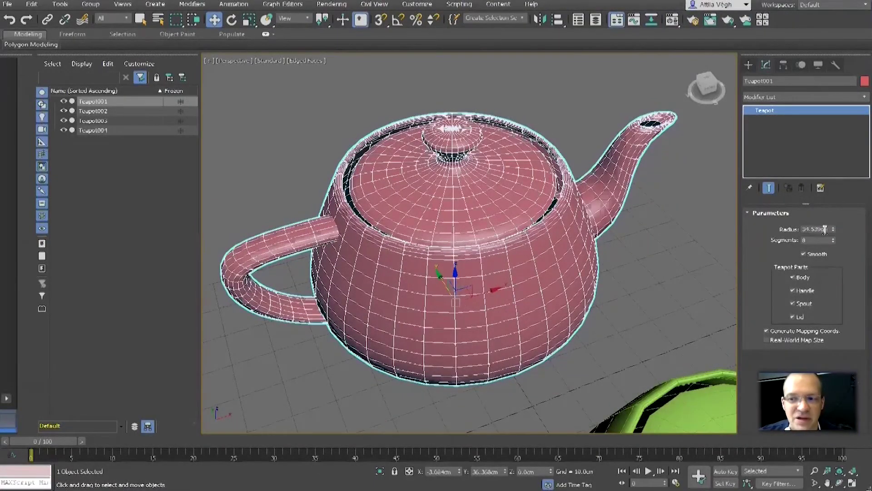
left_click_drag(832, 229, 832, 235)
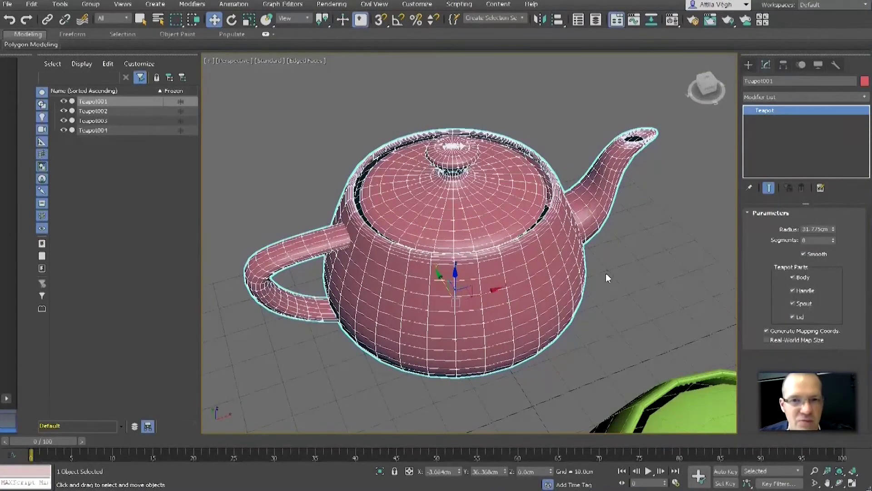
Remove the handle, spout and lid from the large teapot, keeping only its body.
scroll(611, 273, "down", 5)
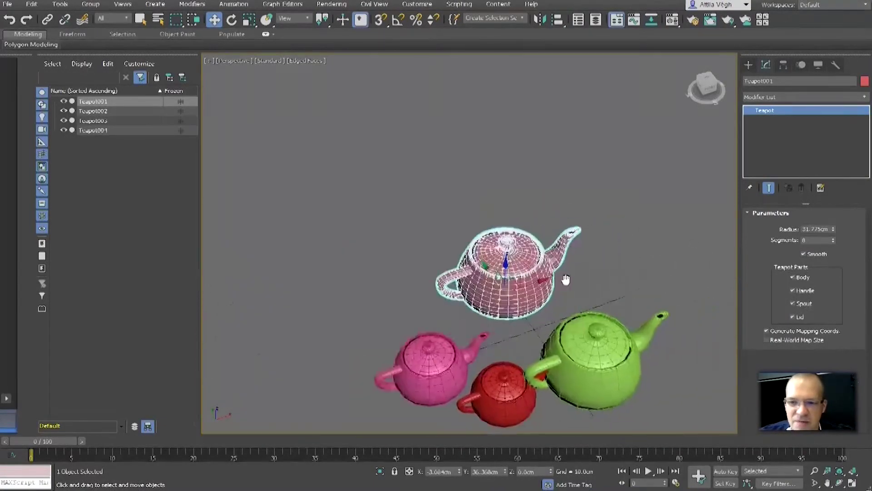
scroll(542, 264, "up", 5)
scroll(635, 312, "up", 2)
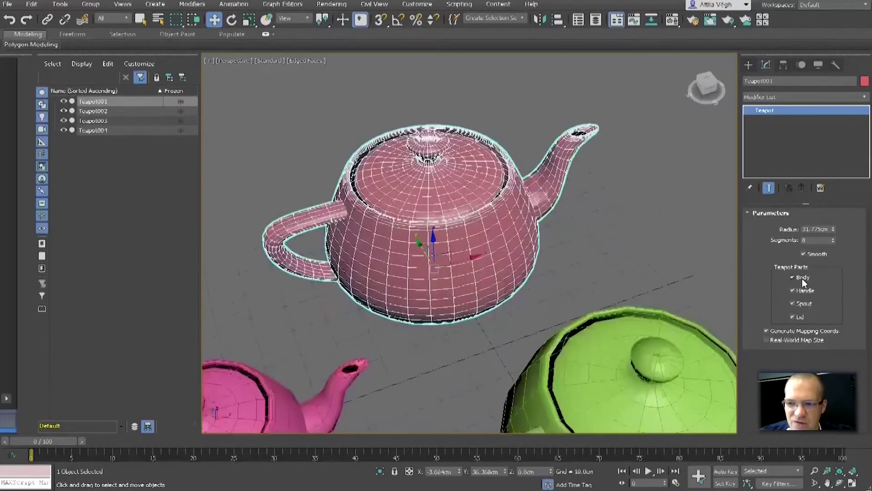
left_click(801, 290)
left_click(801, 303)
left_click(800, 317)
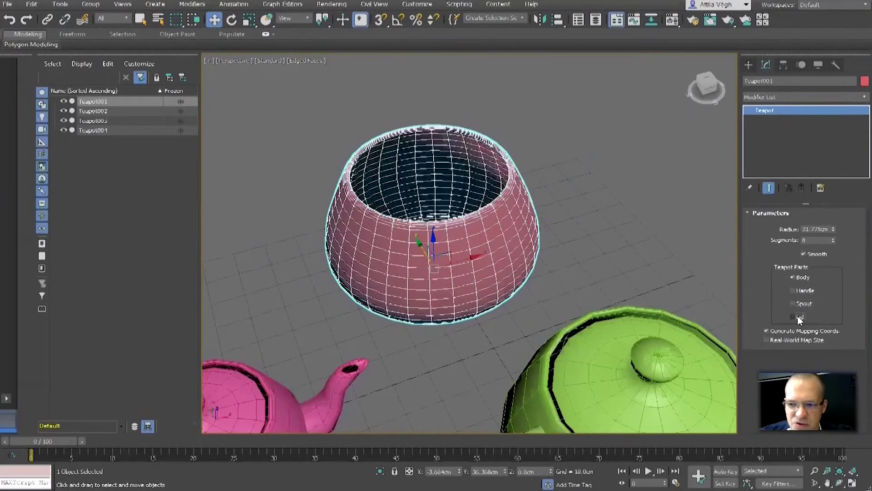
scroll(614, 273, "down", 5)
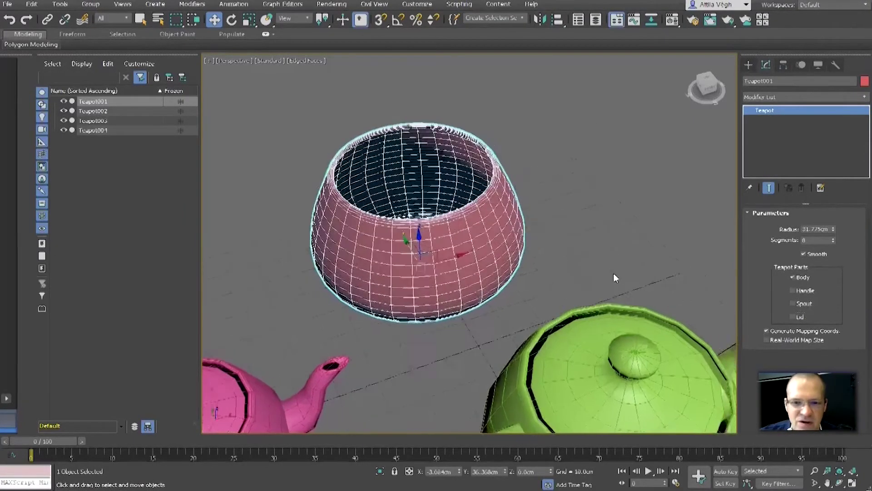
scroll(607, 274, "up", 5)
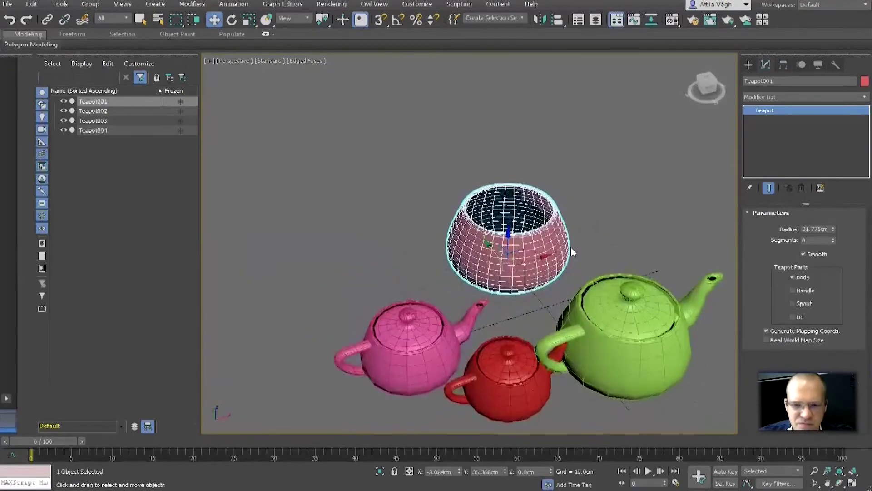
middle_click_drag(535, 246, 506, 231)
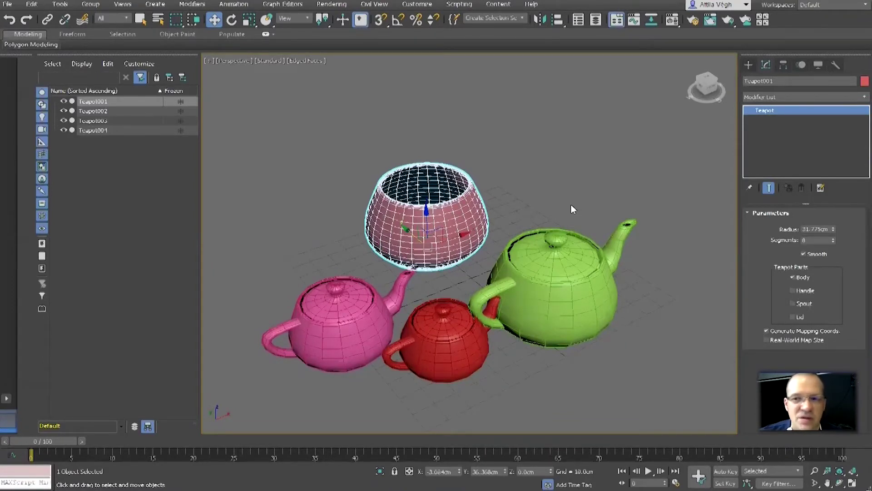
Create a tube beside the green teapot's spout, with radii of about 18 cm and 15.8 cm and a height of about 42 cm.
left_click(748, 65)
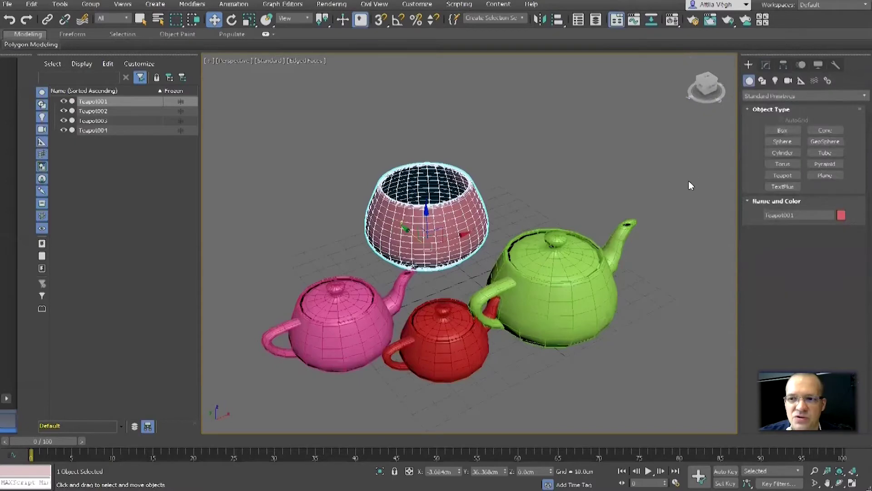
middle_click_drag(689, 180, 690, 192, "alt")
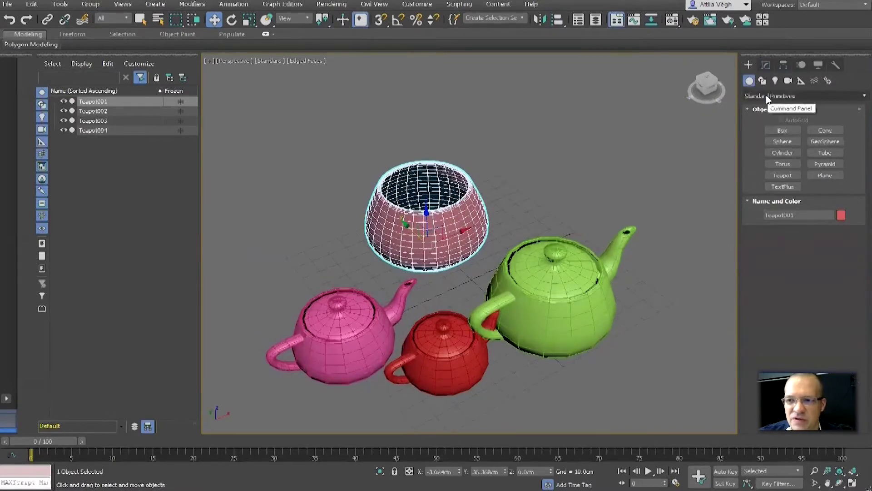
left_click(825, 152)
middle_click_drag(691, 250, 606, 207)
left_click_drag(578, 285, 608, 303)
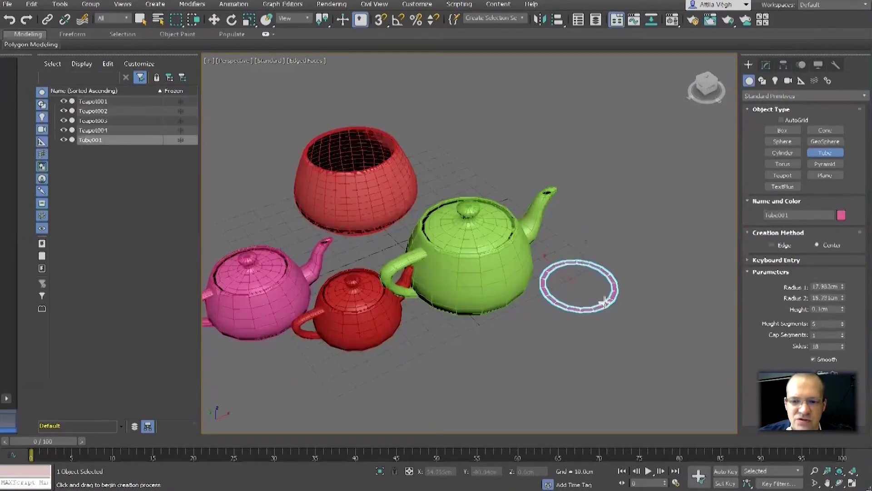
left_click(605, 301)
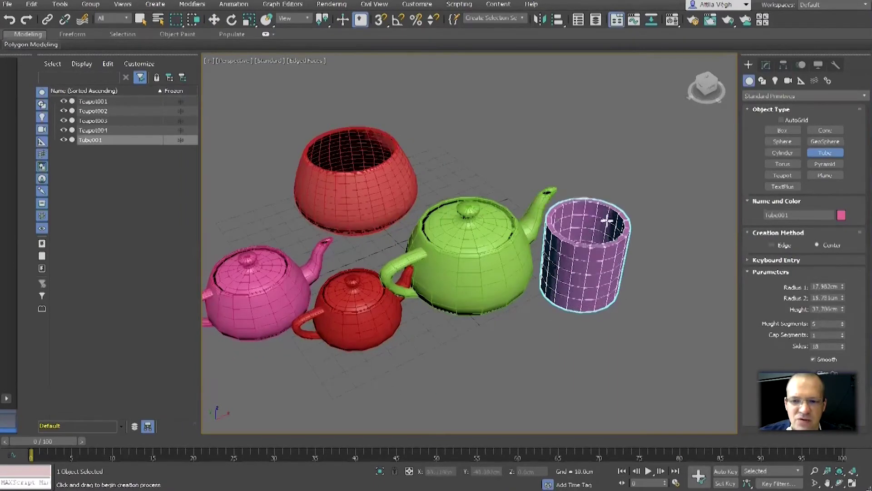
middle_click_drag(617, 185, 614, 324, "alt")
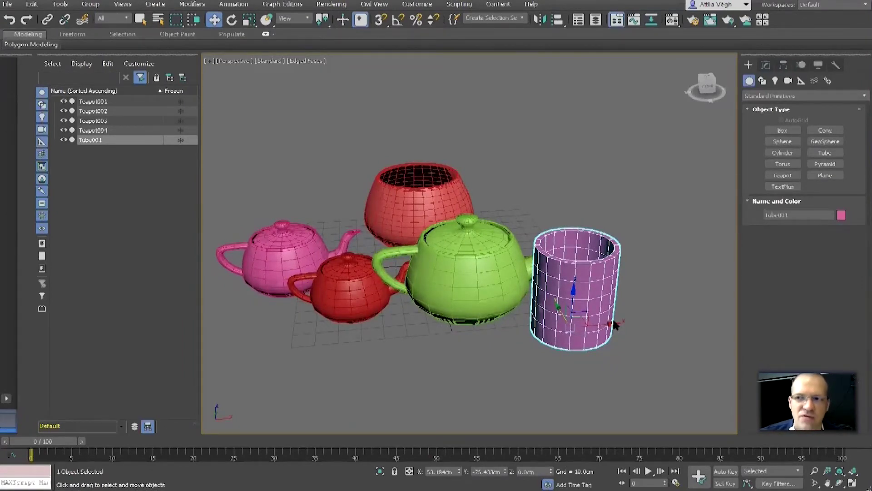
Select the green teapot and display its modify parameters.
left_click(488, 292)
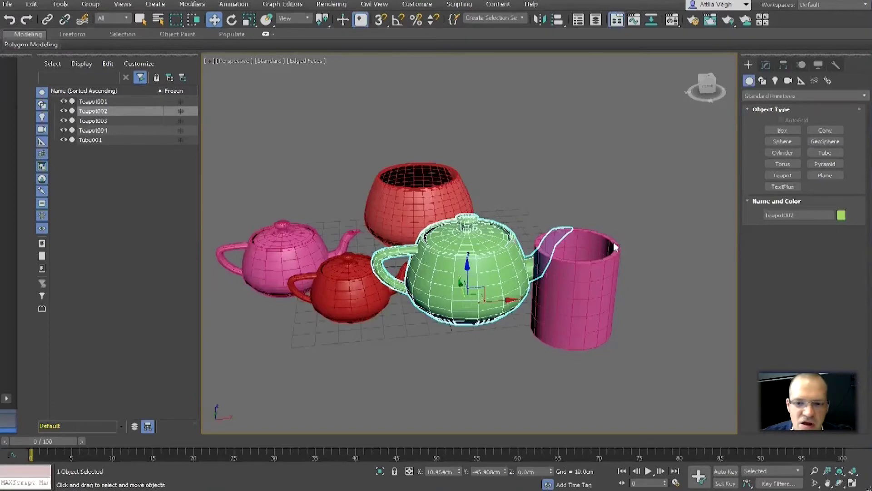
middle_click_drag(573, 324, 503, 296, "alt")
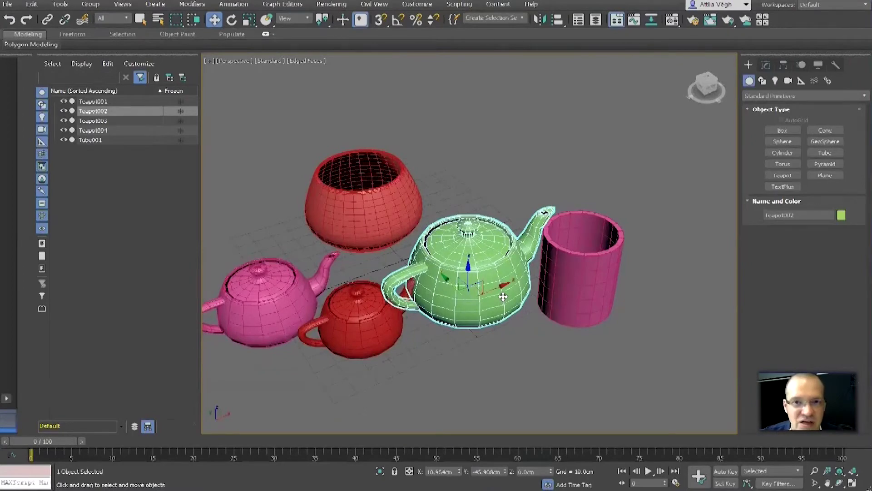
left_click(766, 65)
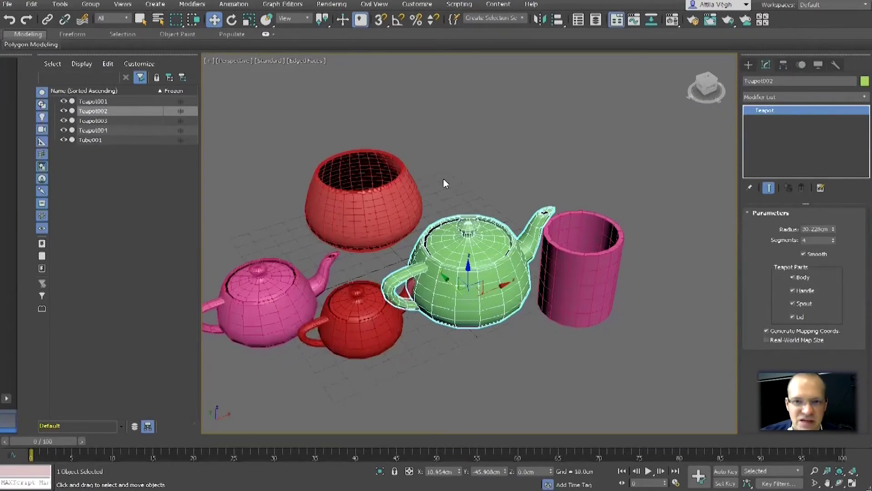
Apply a Taper modifier to the tube with an amount of 0.54 and a curve of 1.09.
left_click(563, 279)
middle_click_drag(602, 291, 564, 297, "alt")
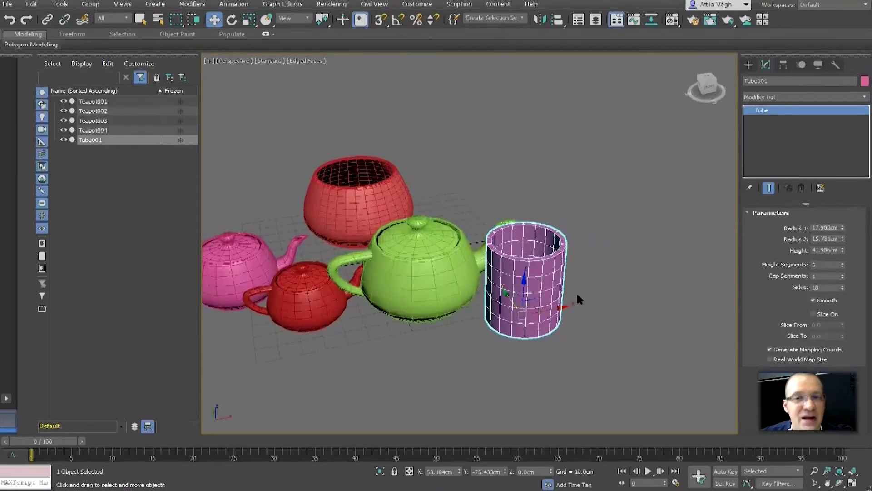
middle_click_drag(594, 306, 541, 302, "alt")
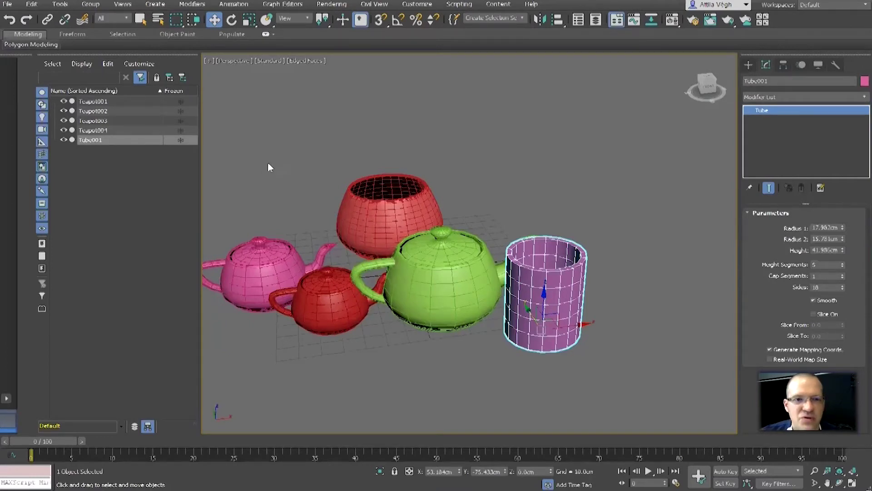
left_click(193, 6)
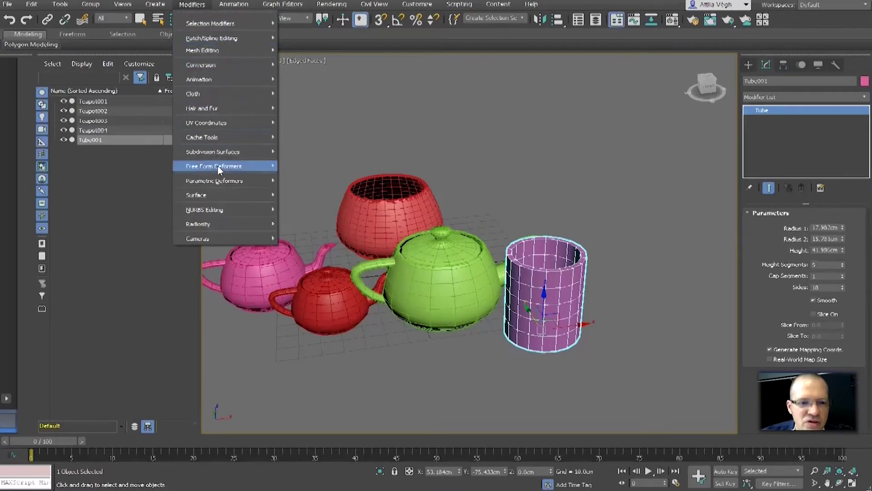
mouse_move(212, 182)
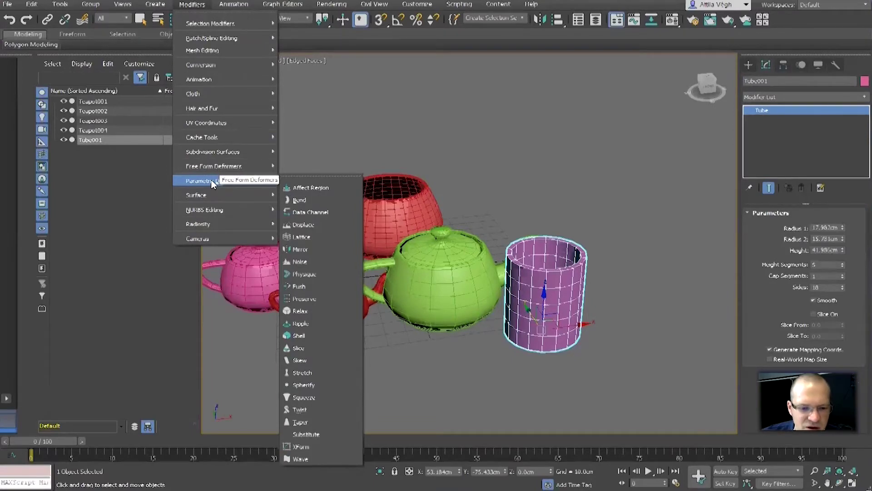
left_click(312, 421)
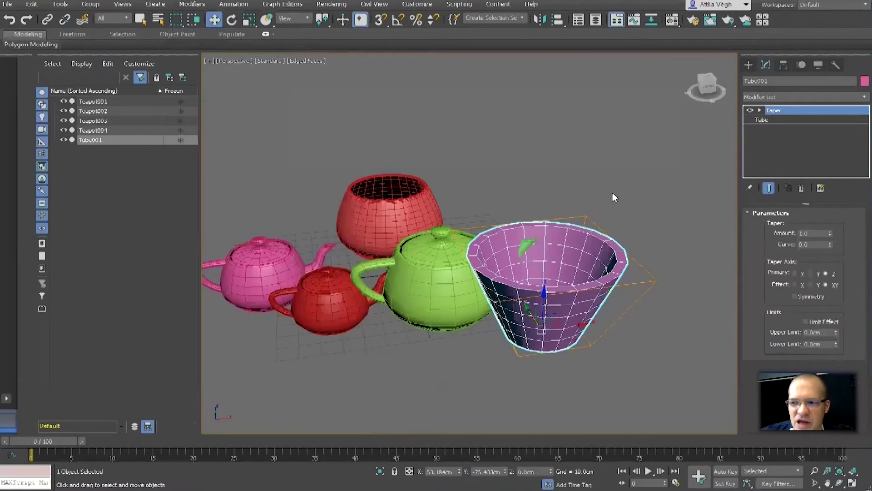
left_click_drag(831, 233, 820, 183)
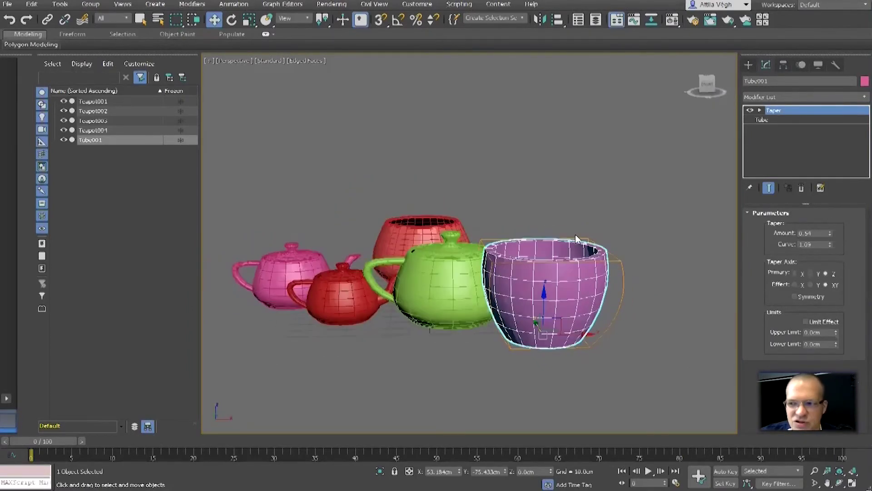
Examine the tapered tube up close and the Taper modifier's sub-levels in the modifier stack.
scroll(576, 238, "up", 2)
middle_click_drag(545, 250, 473, 217)
middle_click_drag(473, 217, 517, 199)
middle_click_drag(516, 199, 523, 221, "alt")
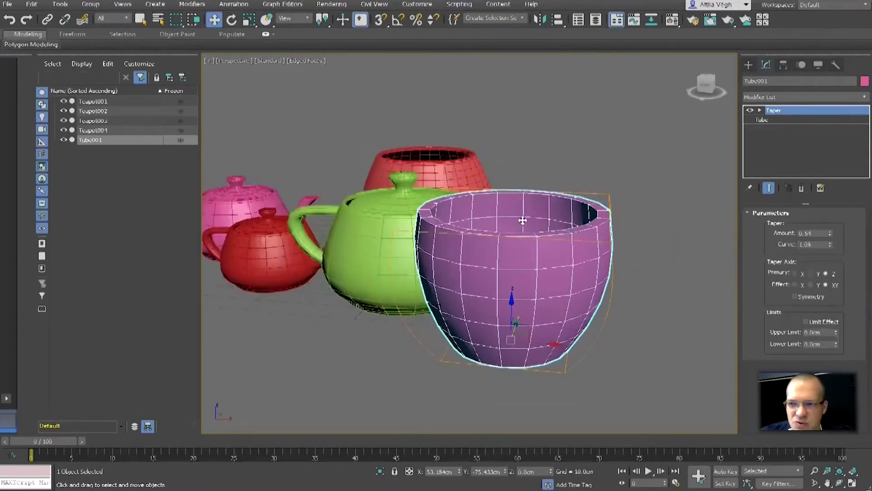
left_click(759, 110)
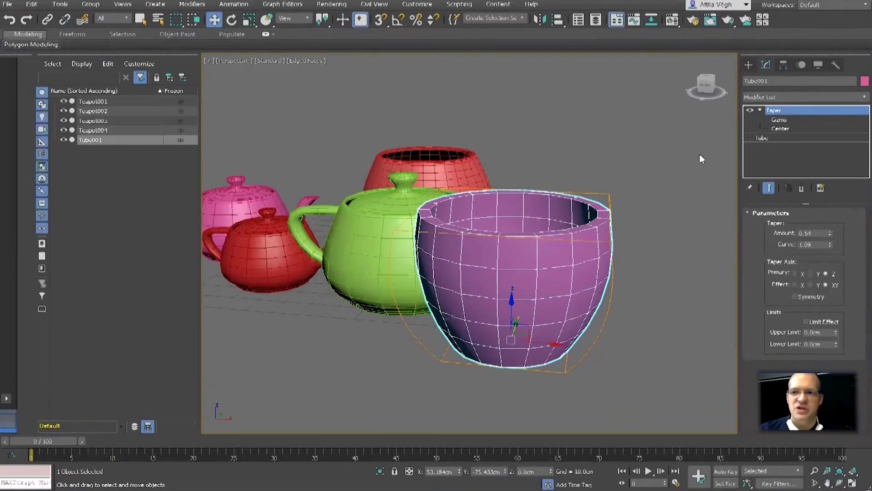
left_click(760, 110)
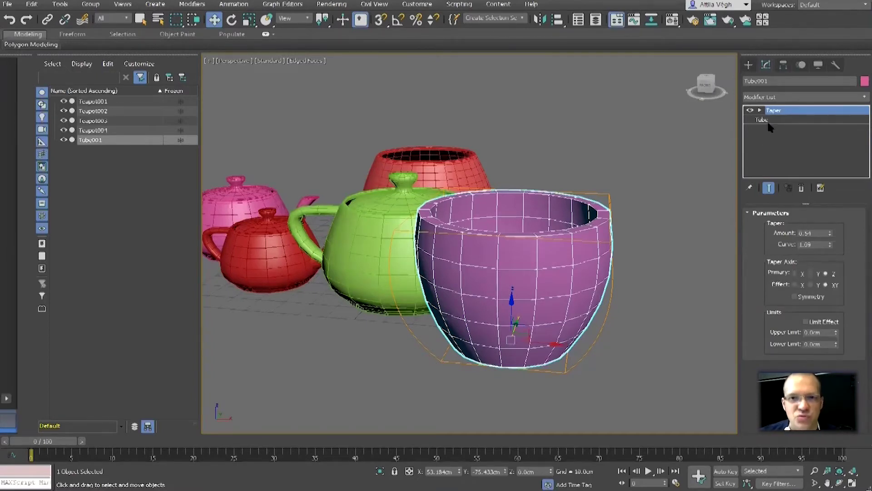
middle_click_drag(503, 241, 513, 242, "alt")
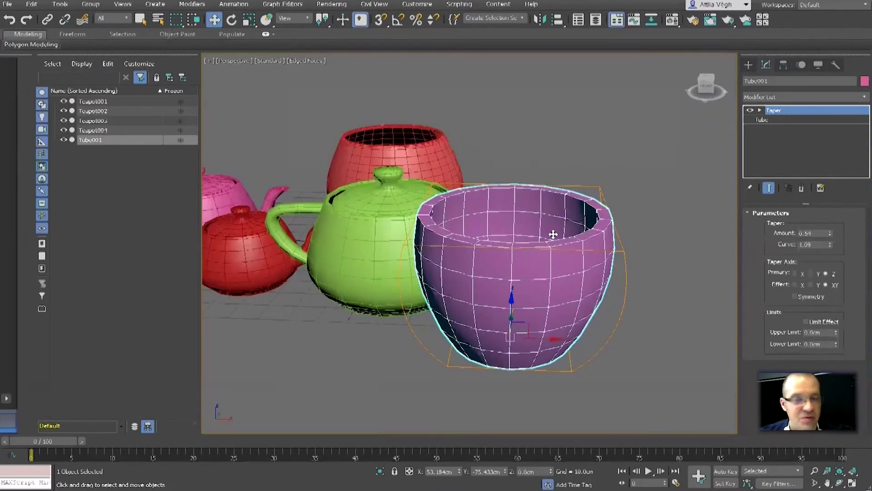
Refine the base tube's mesh under the Taper modifier to 50 sides and 12 height segments.
left_click(763, 120)
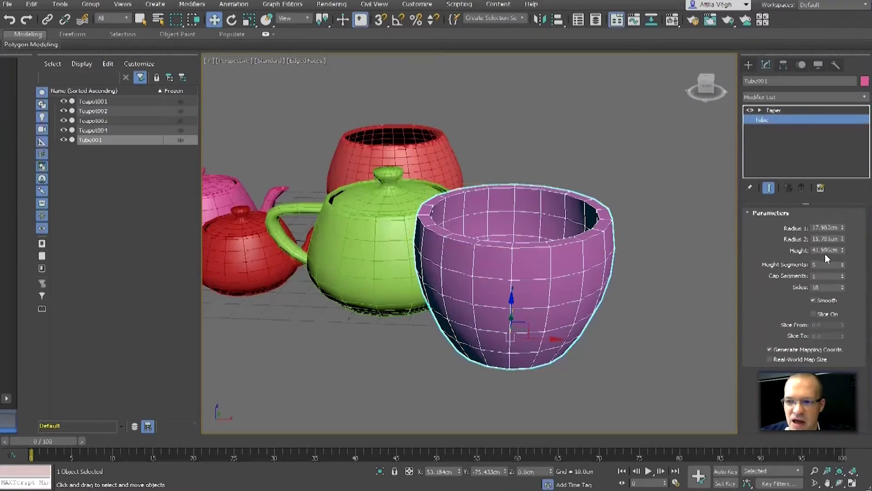
middle_click_drag(609, 265, 654, 284, "alt")
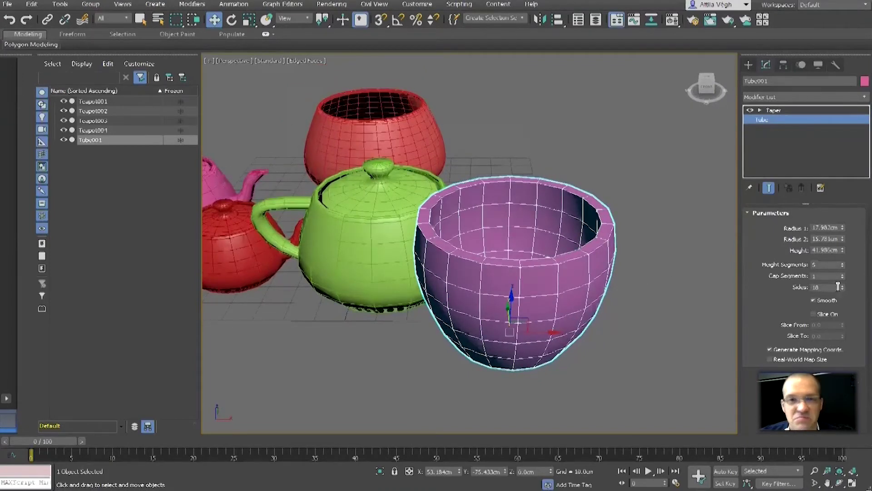
left_click_drag(842, 285, 843, 285)
type("50")
key("Return")
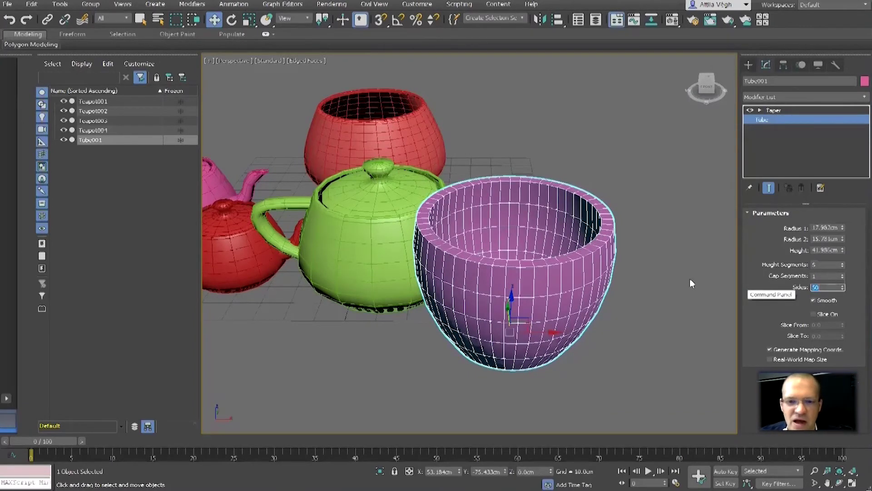
middle_click_drag(621, 325, 623, 241, "alt")
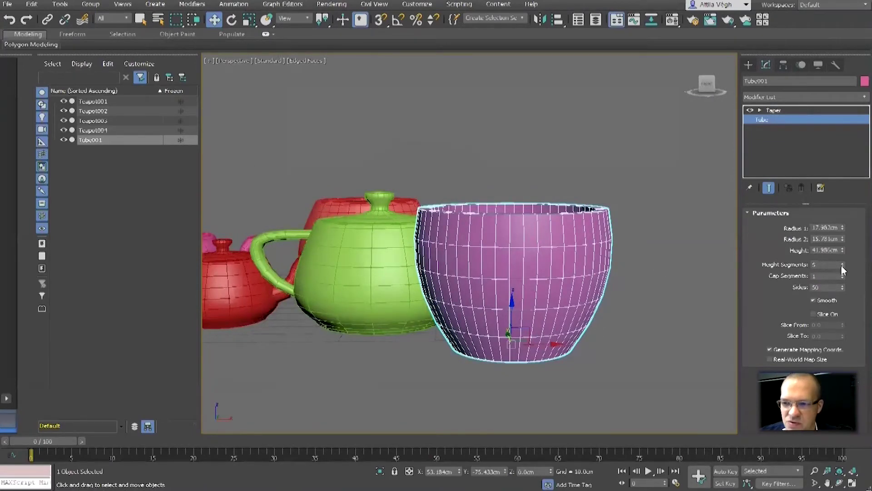
left_click_drag(842, 263, 843, 263)
middle_click_drag(680, 297, 656, 314, "alt")
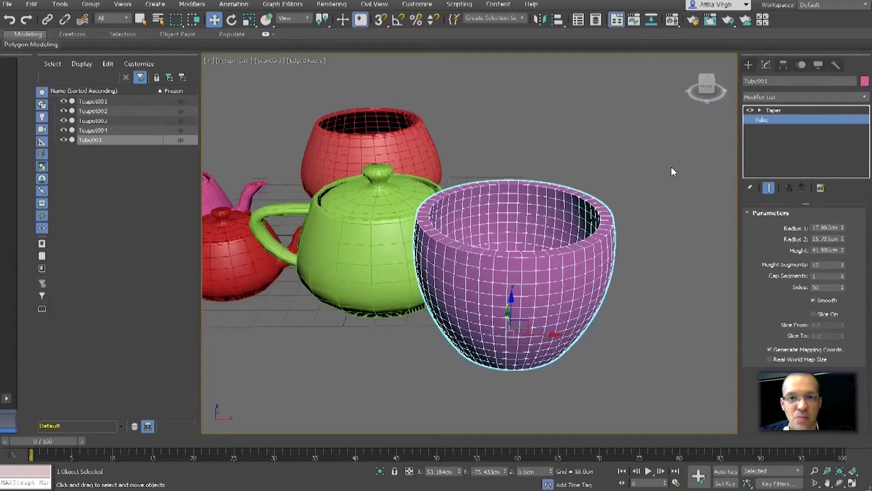
Set the tube's Taper amount to about -0.63 so that it narrows towards its upper end.
left_click(773, 110)
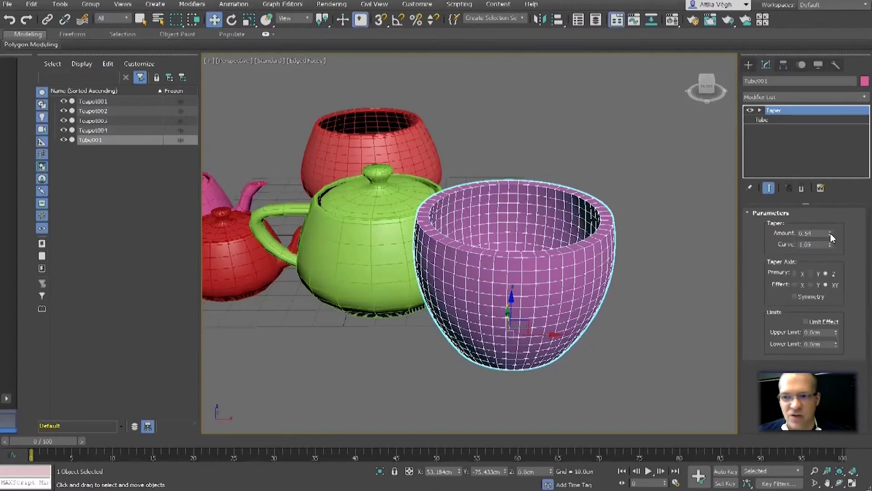
left_click_drag(832, 236, 835, 309)
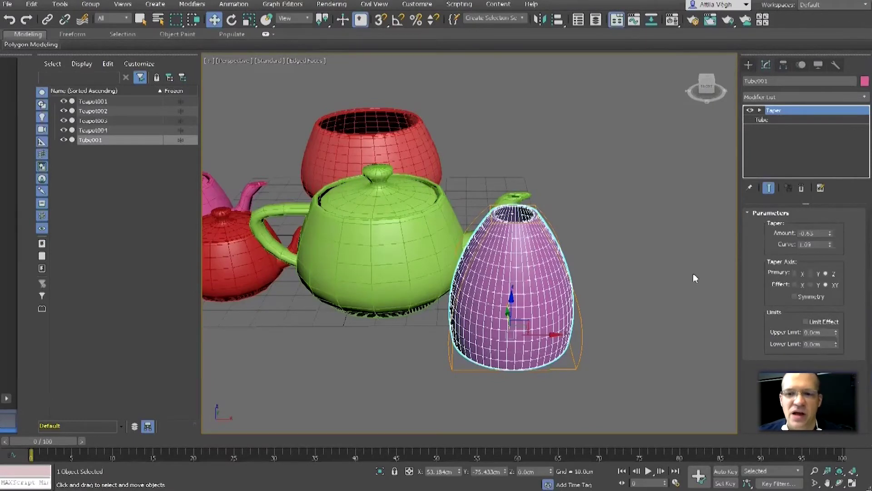
left_click(774, 117)
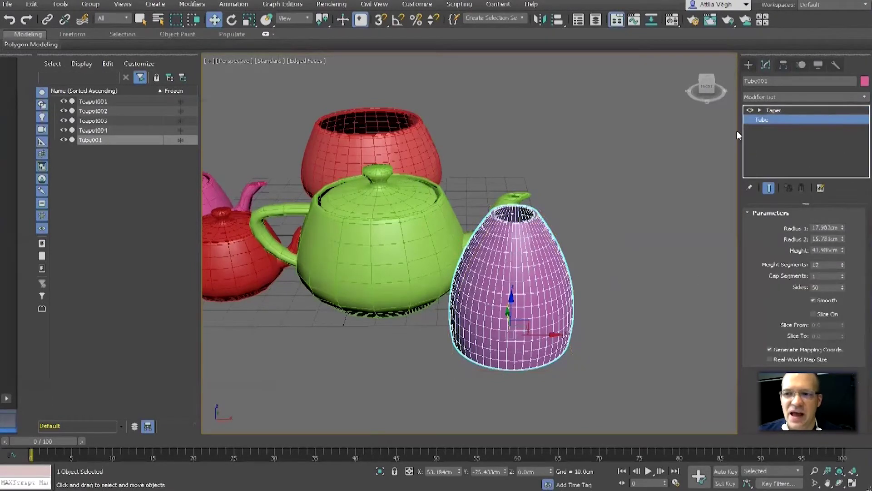
left_click(773, 111)
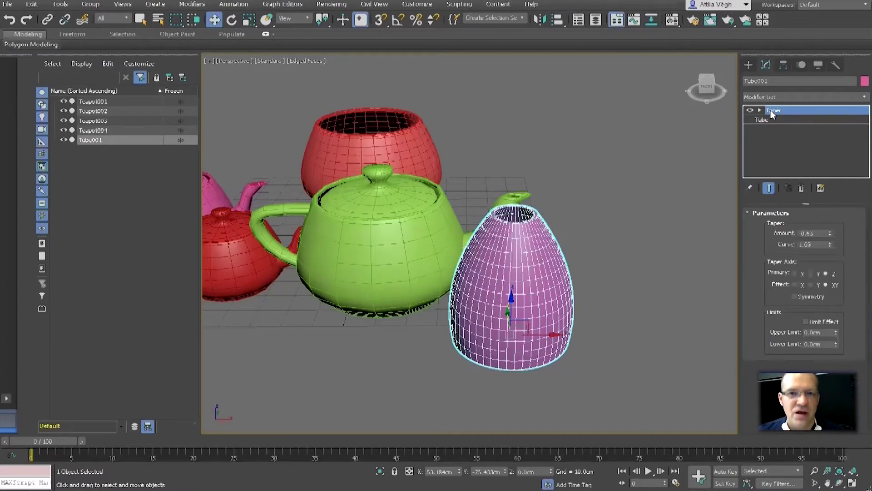
Add a Bend modifier above the Taper in the tube's modifier stack.
left_click(191, 5)
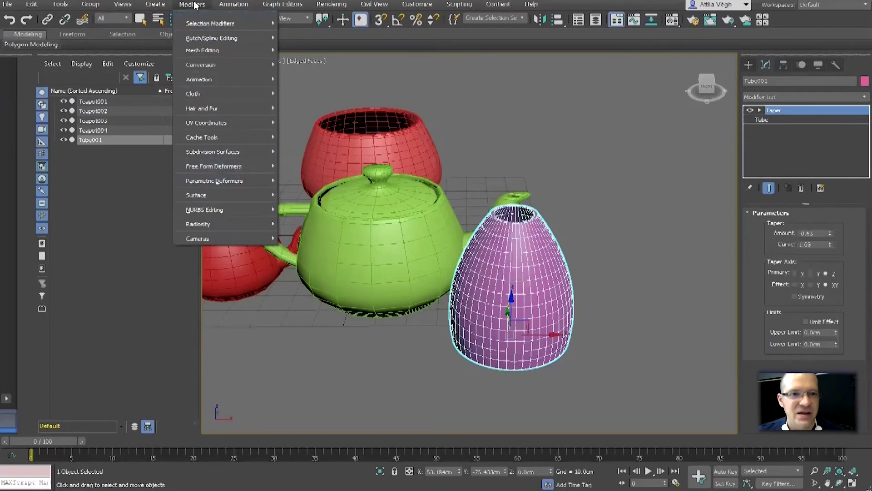
mouse_move(204, 179)
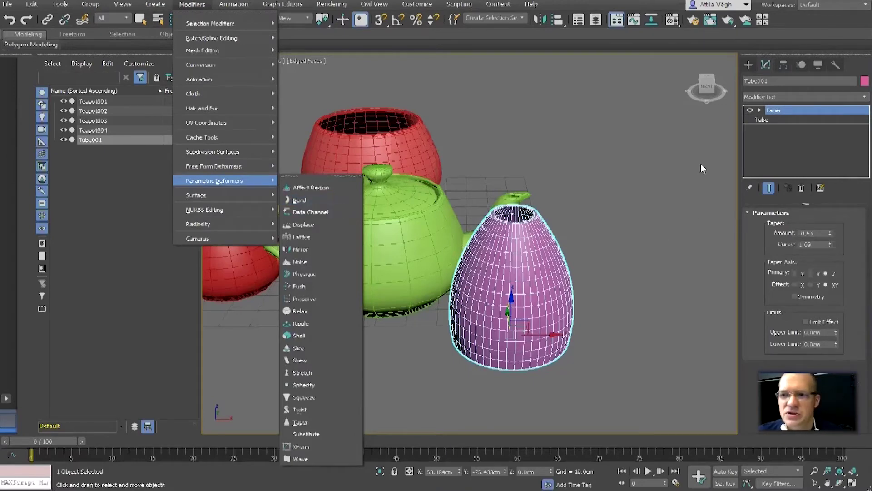
left_click(193, 5)
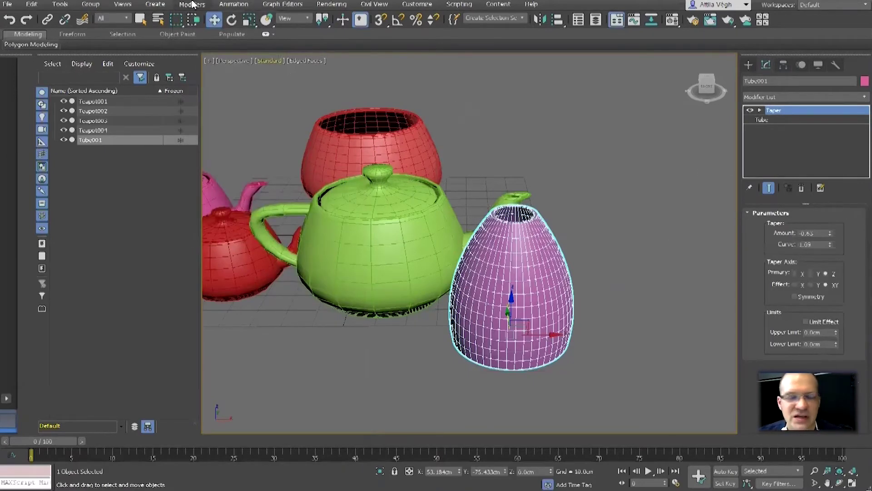
left_click(193, 6)
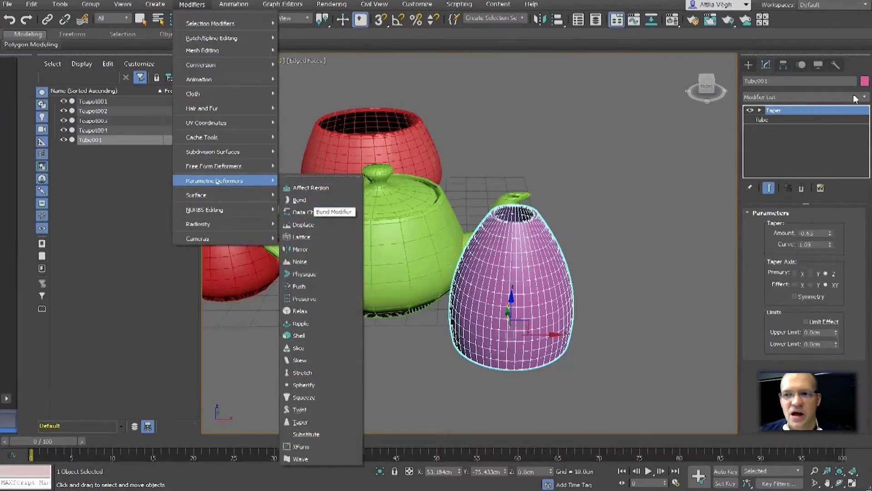
left_click(610, 122)
left_click(789, 97)
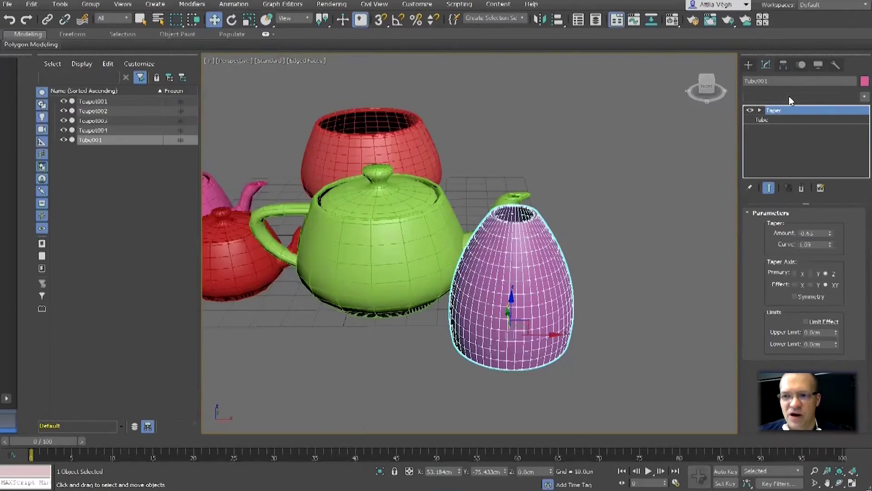
left_click(789, 96)
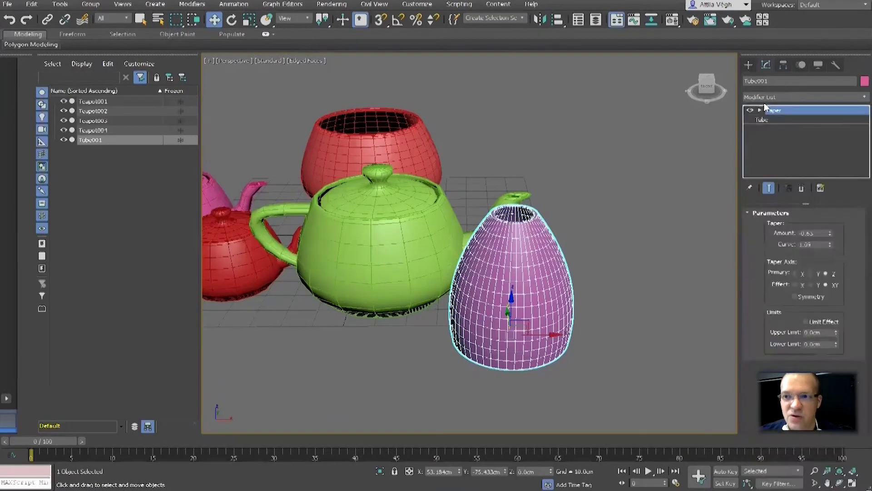
left_click(765, 97)
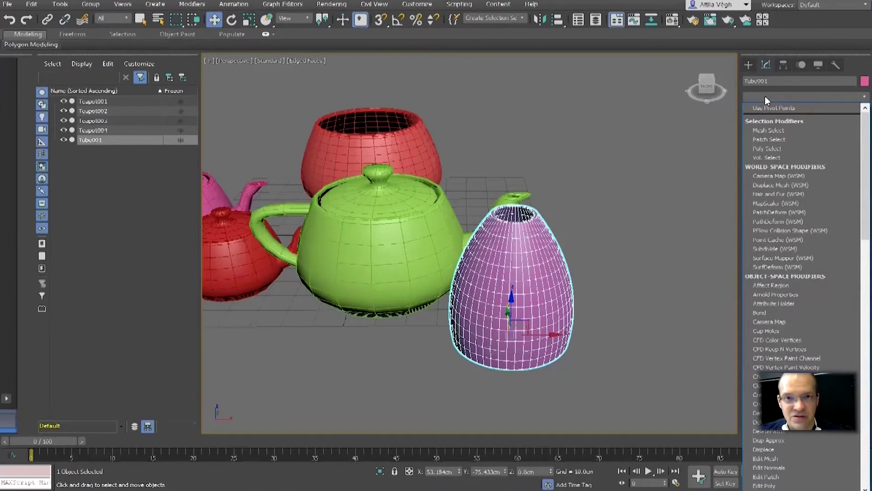
type("b")
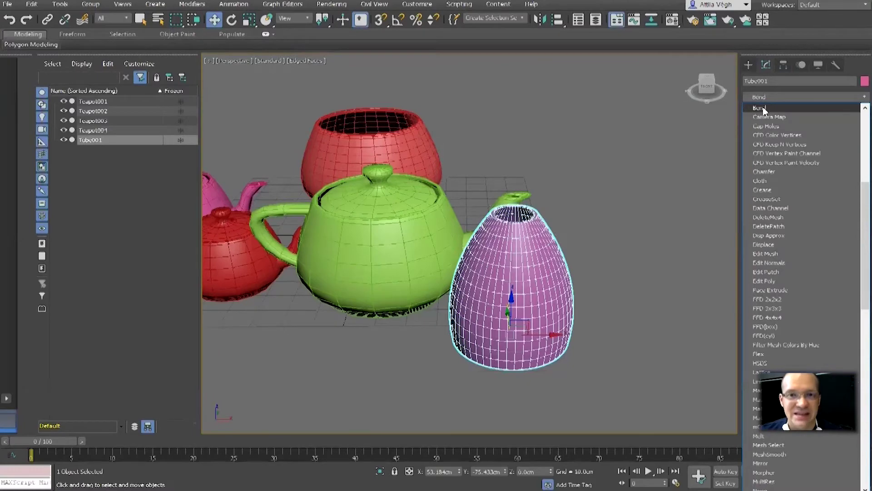
left_click(763, 108)
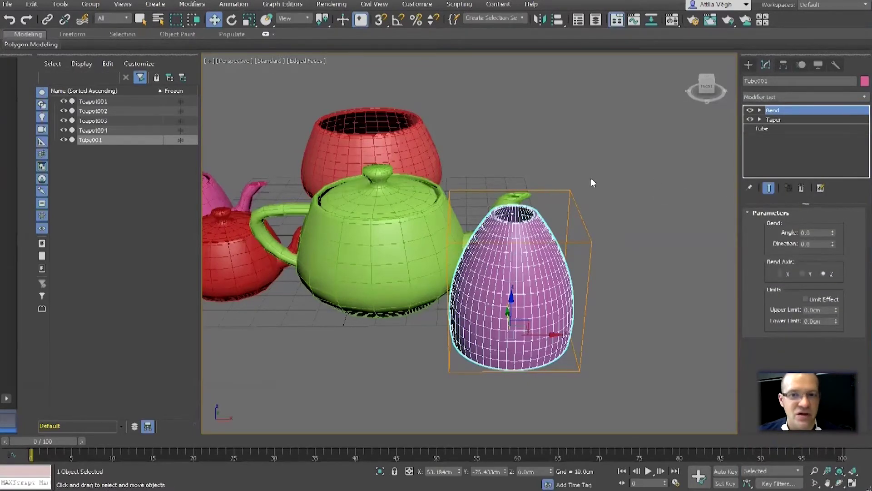
Set the Bend angle to about 46.5 degrees so the tube leans to one side.
middle_click_drag(553, 187, 560, 215, "alt")
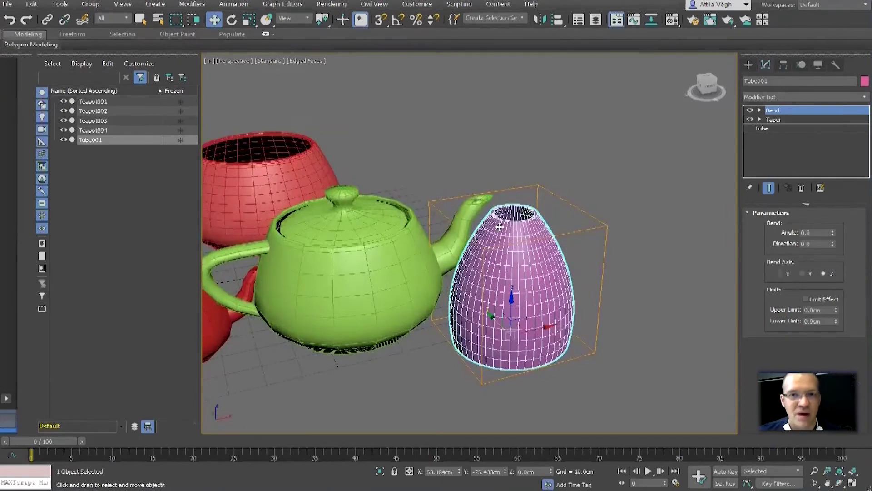
left_click_drag(831, 230, 826, 181)
middle_click_drag(638, 267, 590, 253, "alt")
scroll(453, 252, "up", 3)
scroll(603, 268, "up", 1)
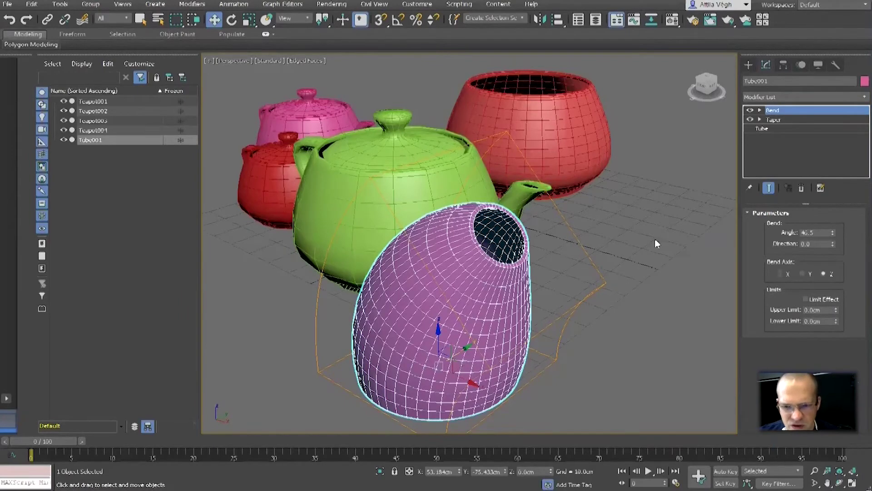
middle_click_drag(598, 259, 620, 256, "alt")
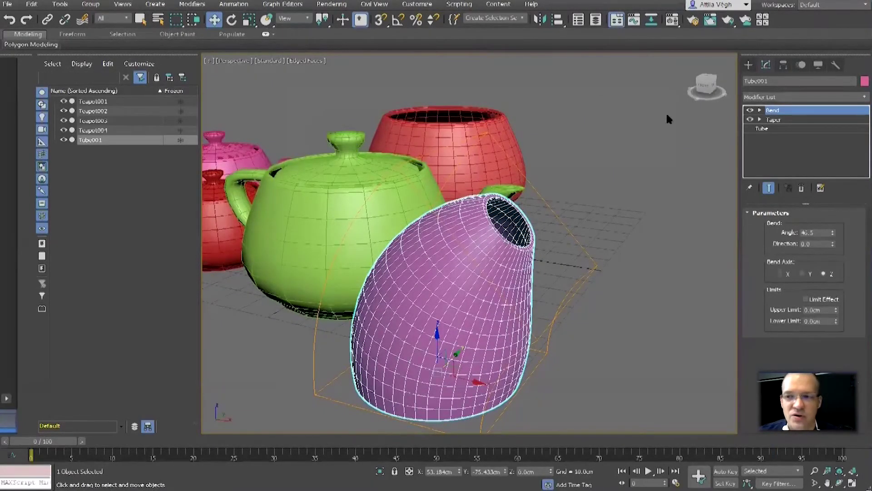
Reduce the base tube's height to about 21.8 cm while keeping the Taper and Bend modifiers applied.
left_click(781, 119)
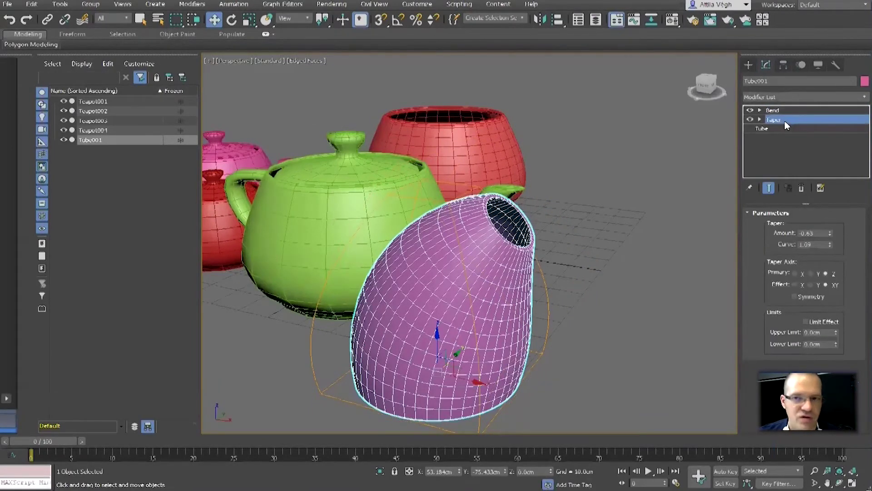
left_click(773, 129)
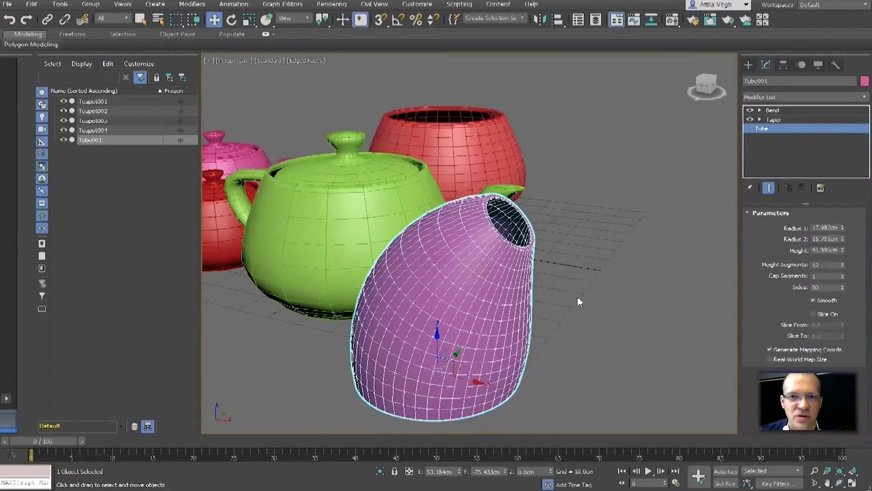
left_click_drag(842, 249, 843, 271)
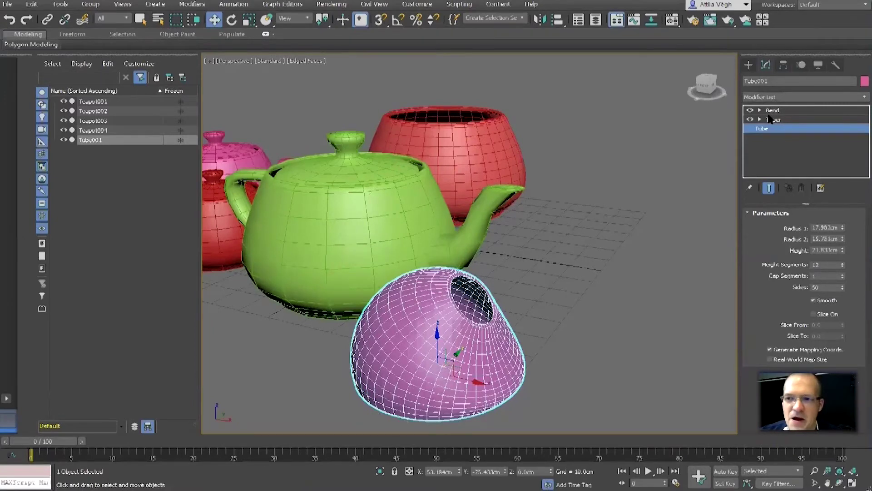
Switch the Bend and Taper modifiers off and on again to compare their individual effects on the tube.
left_click(774, 120)
left_click(770, 110)
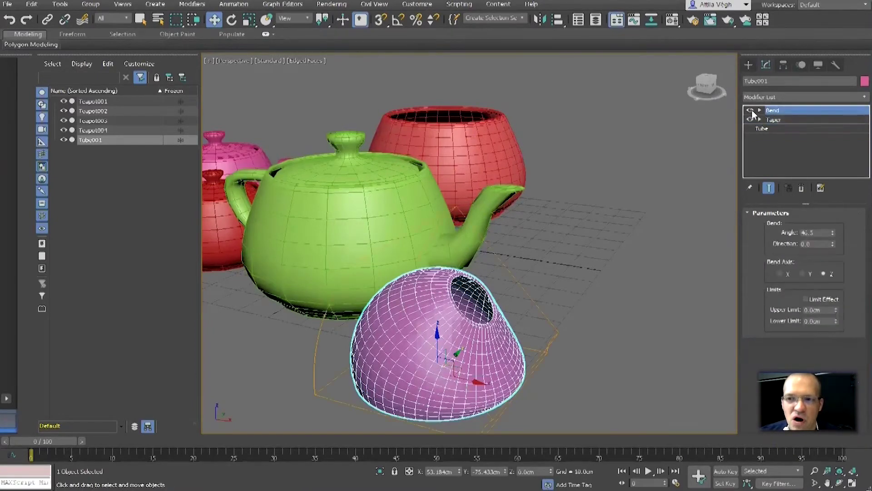
left_click(750, 110)
left_click(750, 110)
left_click(749, 119)
left_click(750, 119)
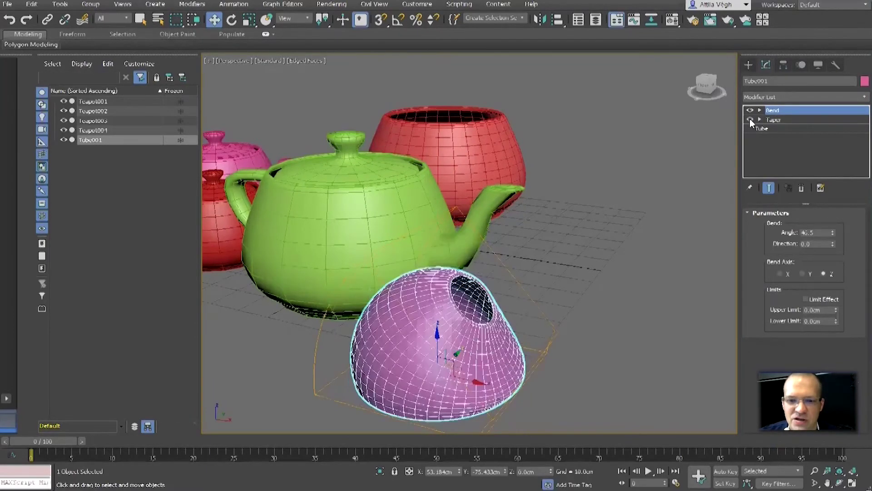
left_click(750, 119)
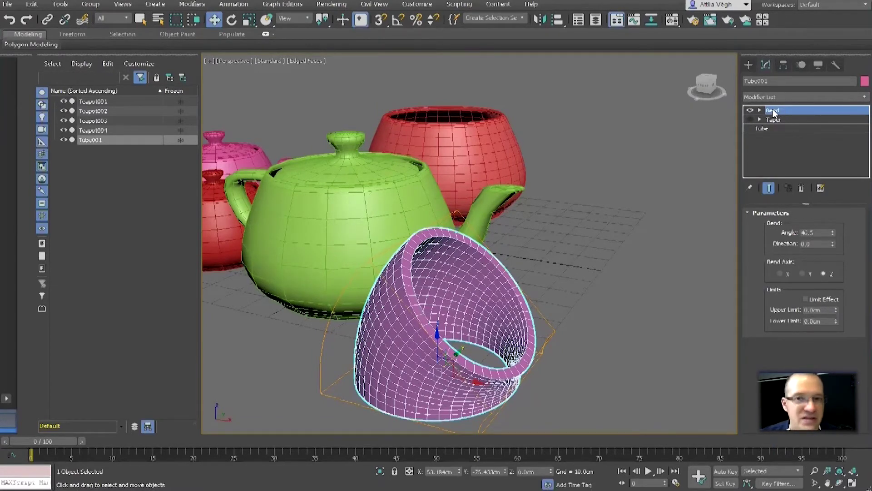
left_click(750, 111)
left_click(750, 111)
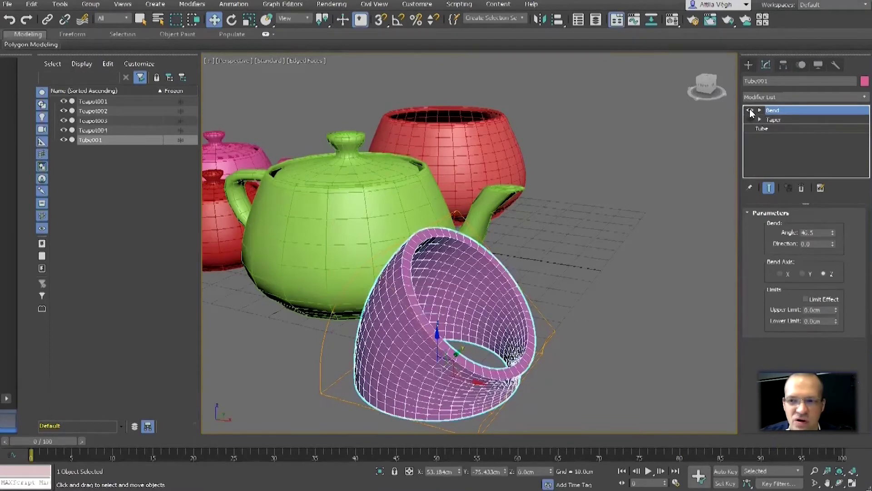
left_click(750, 119)
Set the base tube's height to about 24 cm.
left_click(779, 129)
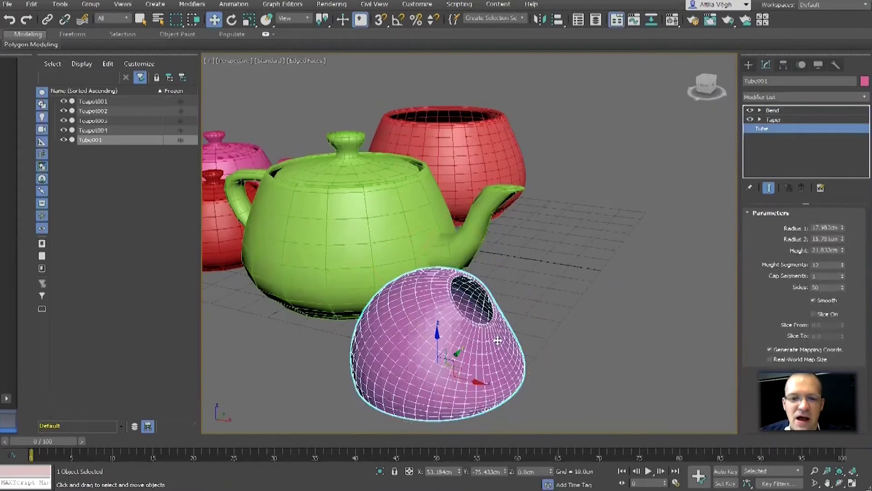
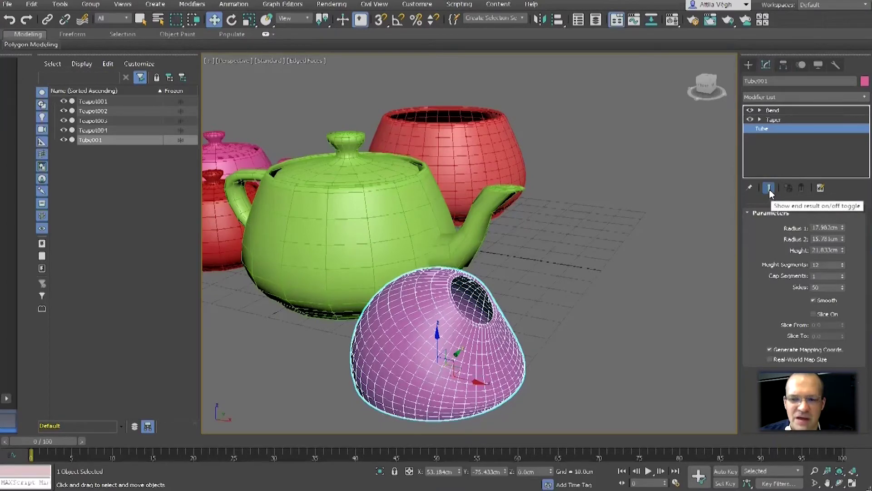
left_click_drag(842, 250, 843, 236)
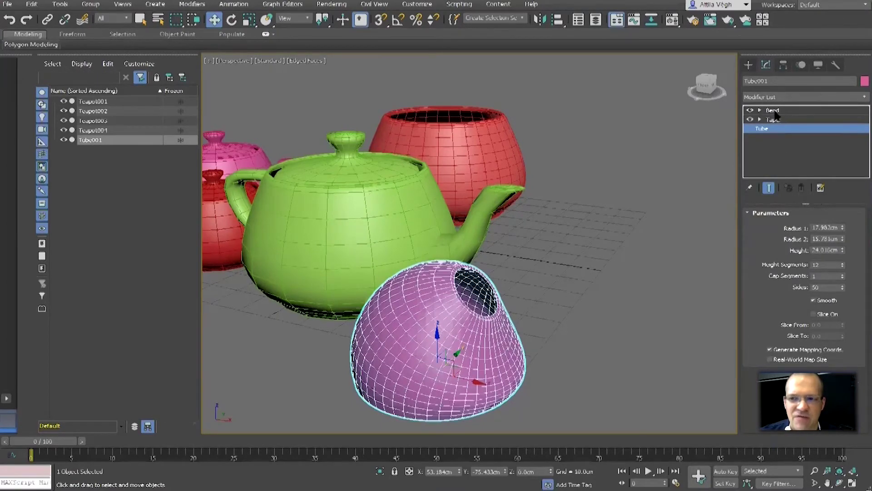
Examine the tube at its base, Taper and Bend levels with the end result hidden, and restore the end result display.
left_click(770, 187)
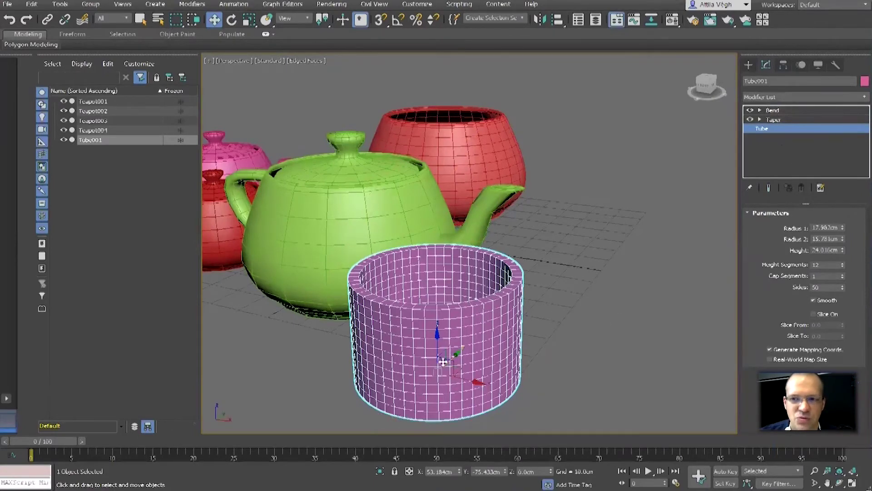
left_click(777, 120)
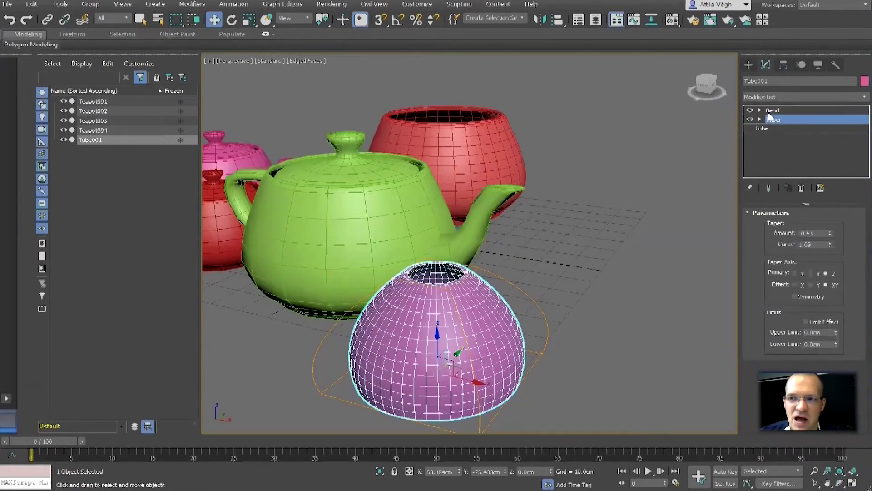
left_click(774, 110)
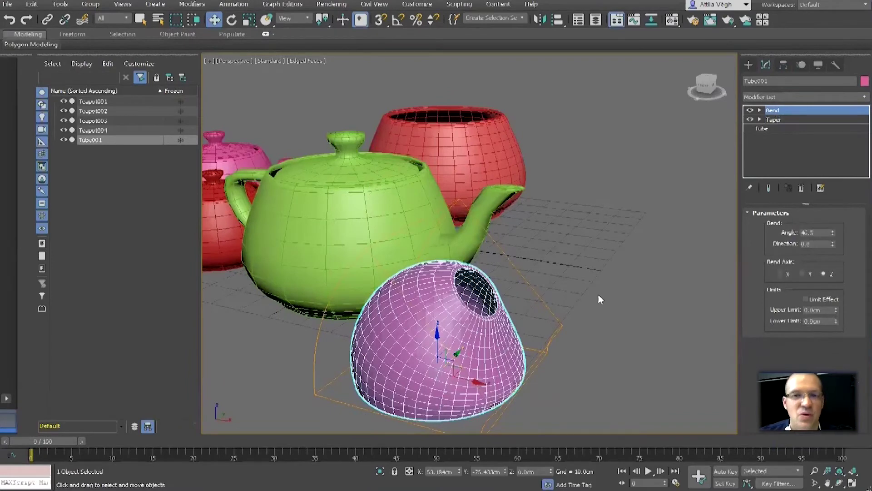
left_click(756, 129)
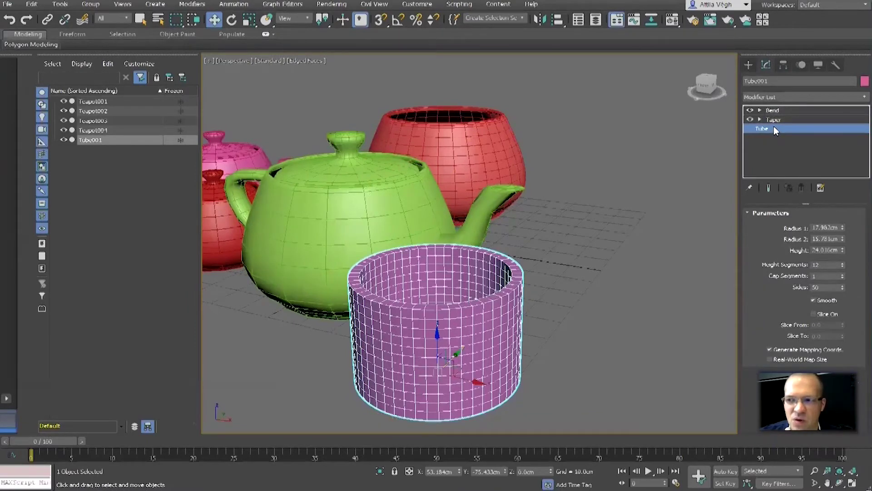
left_click(770, 188)
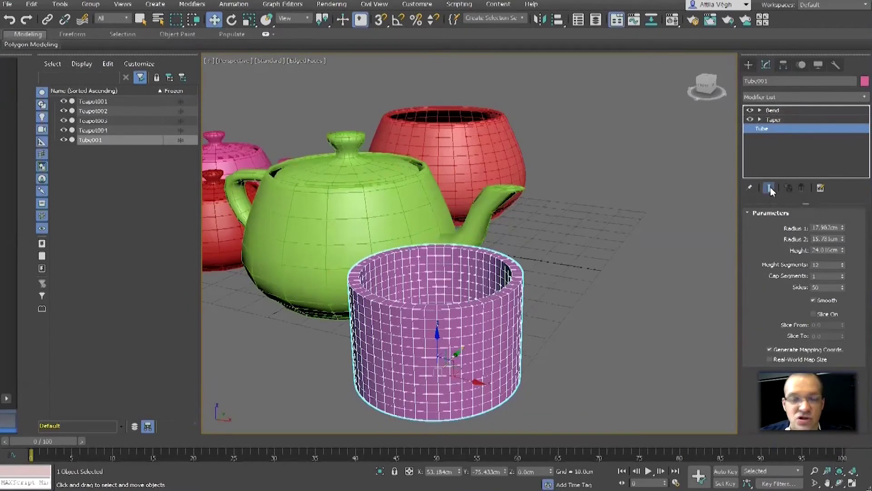
Try selecting the lidless red teapot, the green teapot and the tube together, and clear the selection.
left_click(605, 264)
scroll(595, 267, "down", 5)
middle_click_drag(584, 271, 489, 304, "alt")
scroll(517, 296, "up", 3)
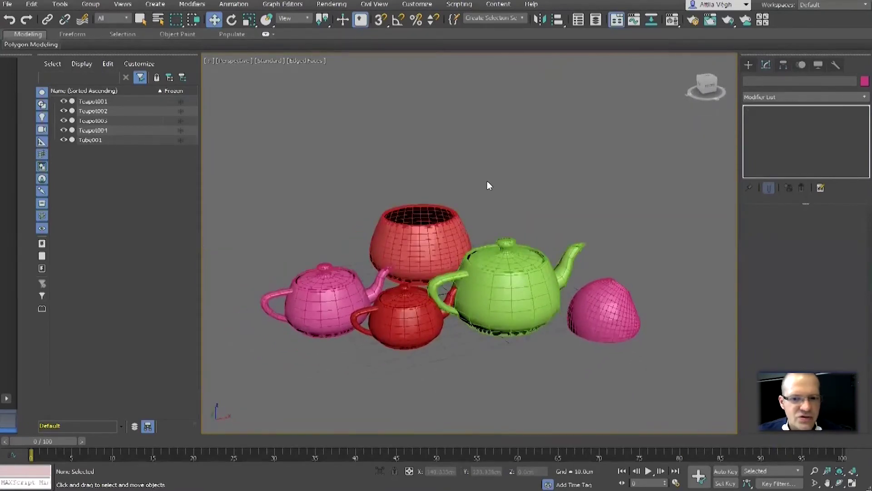
left_click(604, 311)
left_click(495, 282)
left_click(421, 246, "ctrl")
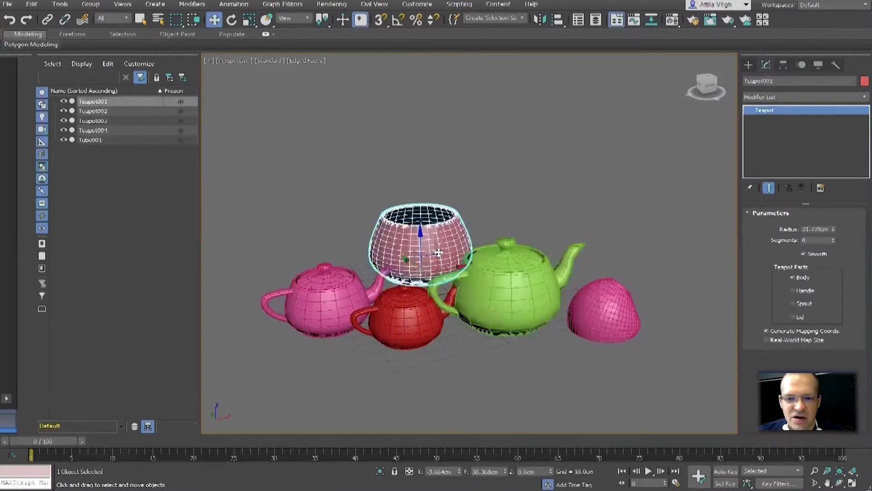
left_click(604, 314, "ctrl")
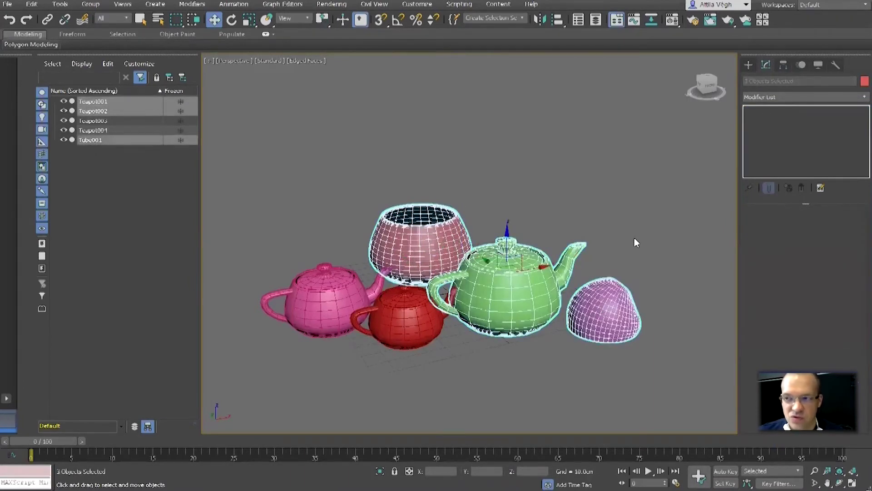
left_click(628, 222)
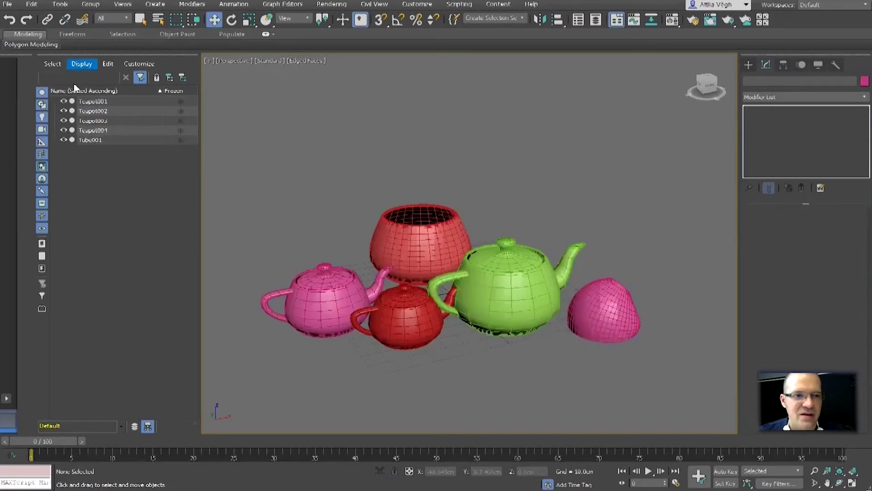
Select Teapot001, Teapot002, Teapot003, Teapot004 and Tube001 one after another in the scene's object list.
left_click(93, 101)
left_click(94, 111)
left_click(94, 121)
left_click(91, 130)
left_click(89, 140)
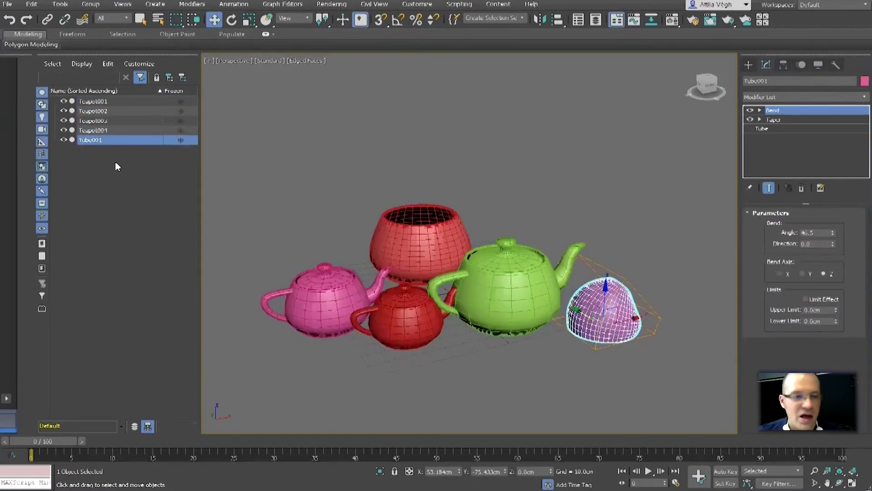
Hide and show Teapot002, Teapot004 and Tube001 in turn, leaving each one visible.
left_click(63, 111)
left_click(64, 111)
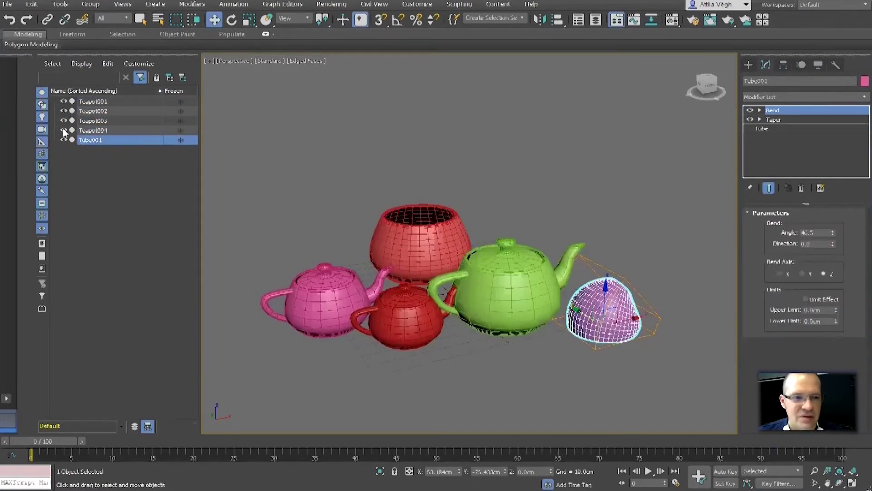
left_click(63, 131)
left_click(63, 130)
left_click(64, 140)
left_click(64, 140)
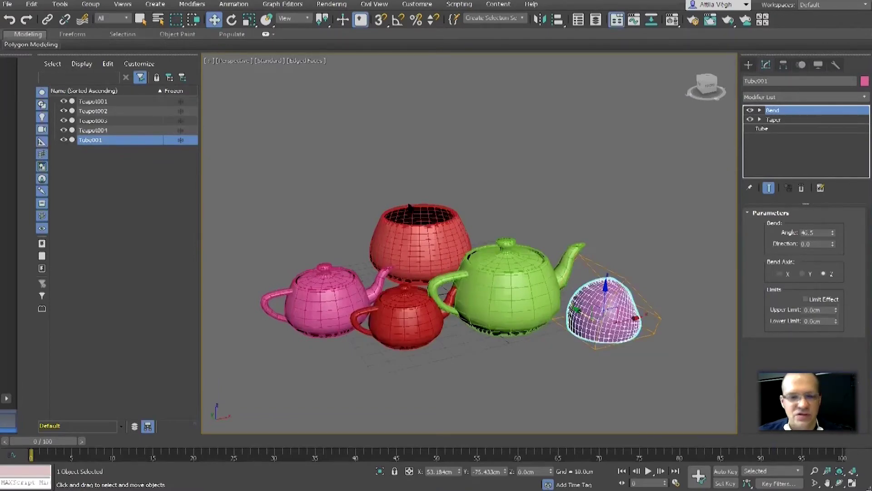
Examine the teapots and the bent tube from several angles and distances, and clear the selection.
scroll(414, 207, "up", 5)
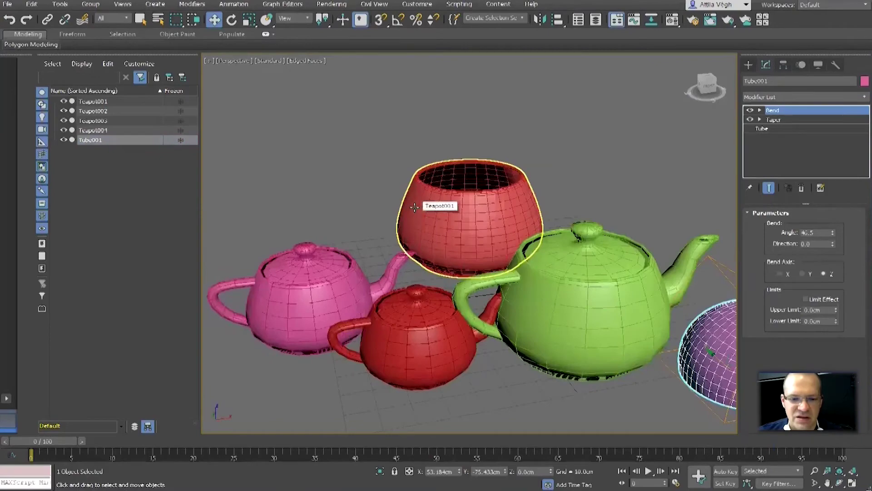
scroll(414, 208, "down", 6)
scroll(464, 306, "up", 4)
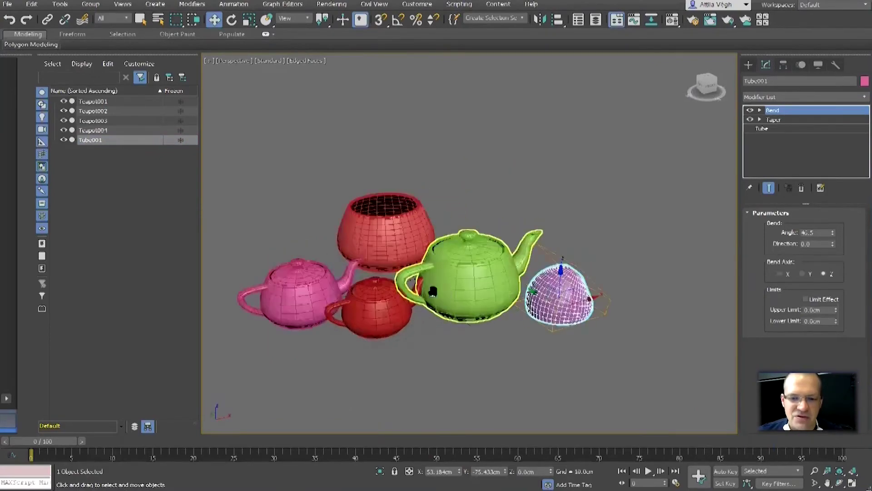
middle_click_drag(463, 306, 427, 323, "alt")
scroll(505, 303, "up", 4)
middle_click_drag(513, 298, 466, 250, "alt")
middle_click_drag(498, 297, 480, 299, "alt")
middle_click_drag(554, 315, 608, 312, "alt")
left_click(593, 294)
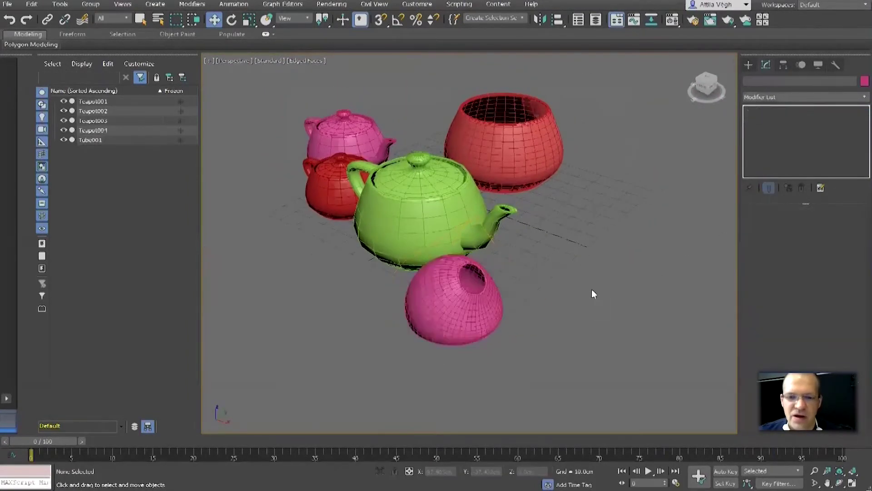
scroll(545, 306, "up", 4)
scroll(541, 315, "down", 5)
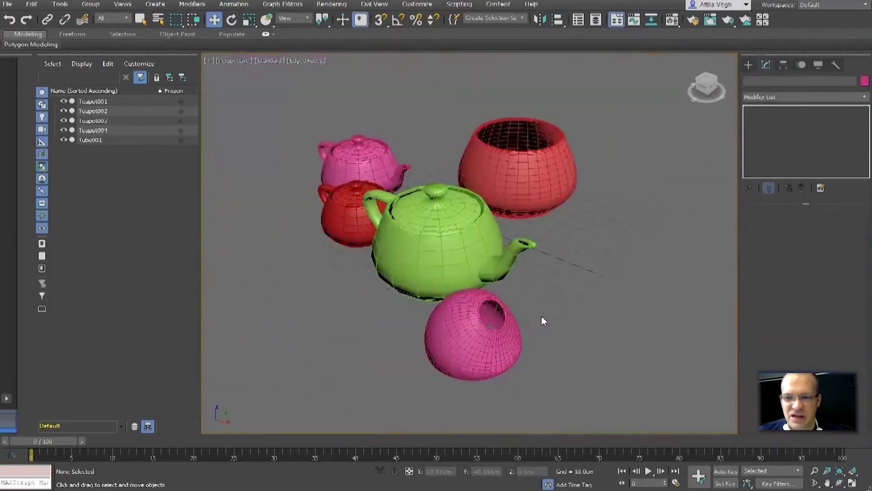
Select the bent pink tube and turn on its see-through display.
left_click(748, 65)
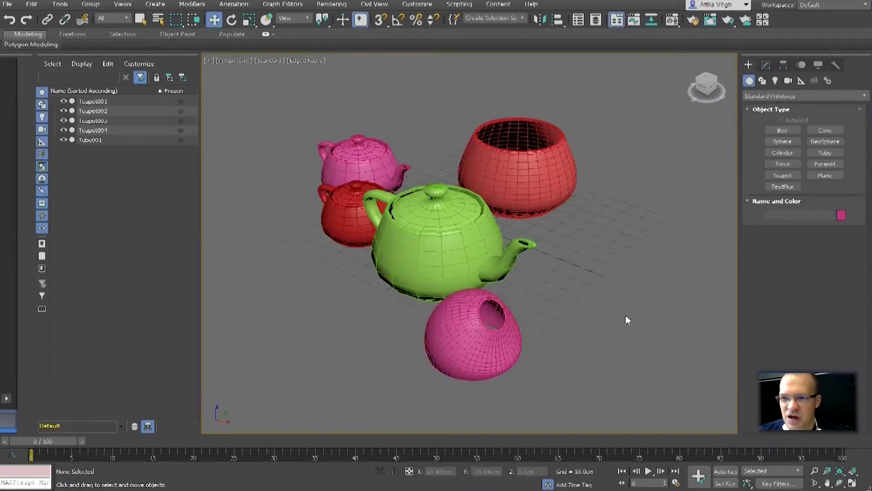
left_click(466, 343)
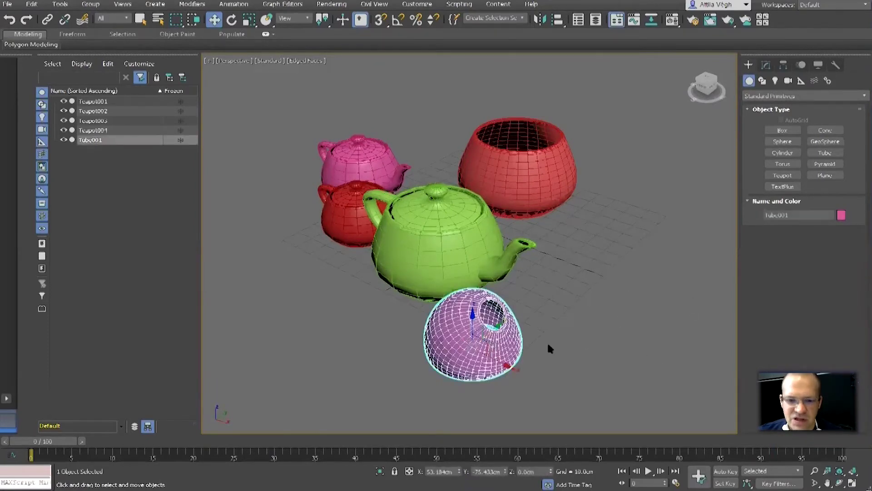
key("alt+x")
left_click(598, 306)
middle_click_drag(586, 310, 527, 304, "alt")
left_click(530, 308)
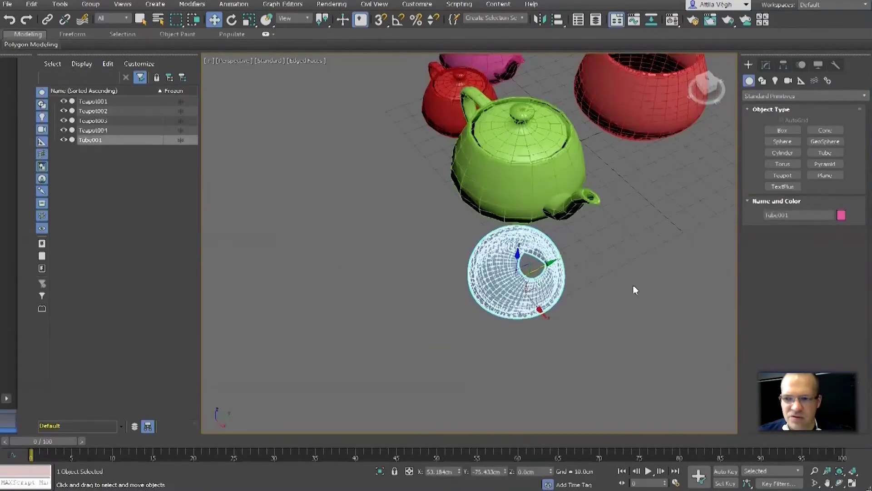
middle_click_drag(633, 288, 678, 283, "alt")
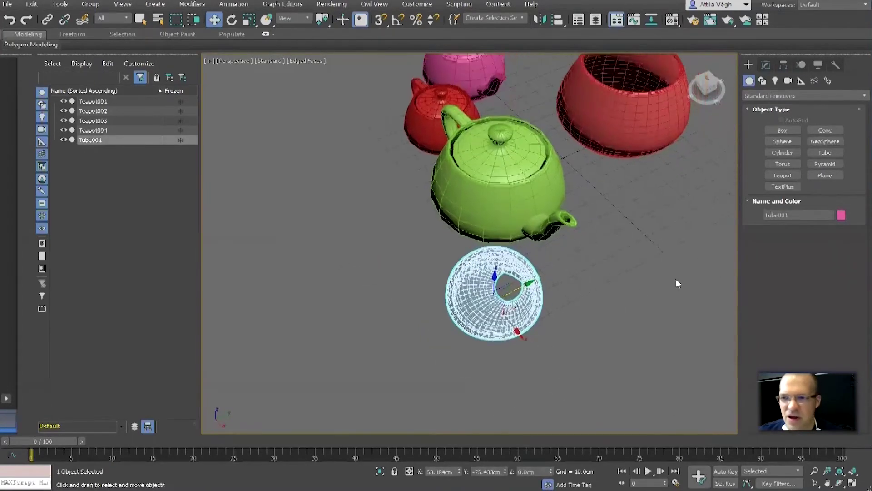
Create a small sphere at the see-through tube's base and move it up inside to a height of about 7.5 cm.
left_click(786, 144)
left_click_drag(583, 273, 527, 330)
key("w")
middle_click_drag(575, 293, 531, 312, "alt")
left_click_drag(540, 300, 528, 300)
middle_click_drag(409, 334, 530, 302, "alt")
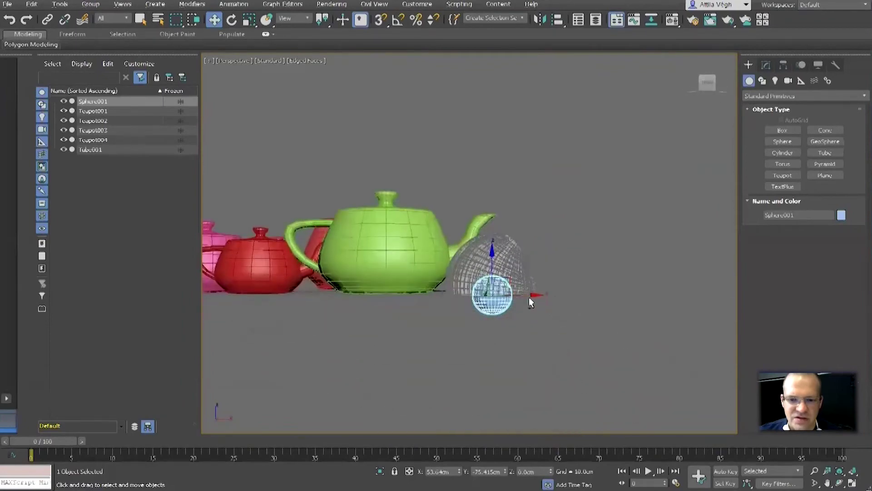
left_click_drag(492, 254, 493, 239)
middle_click_drag(493, 272, 504, 344, "alt")
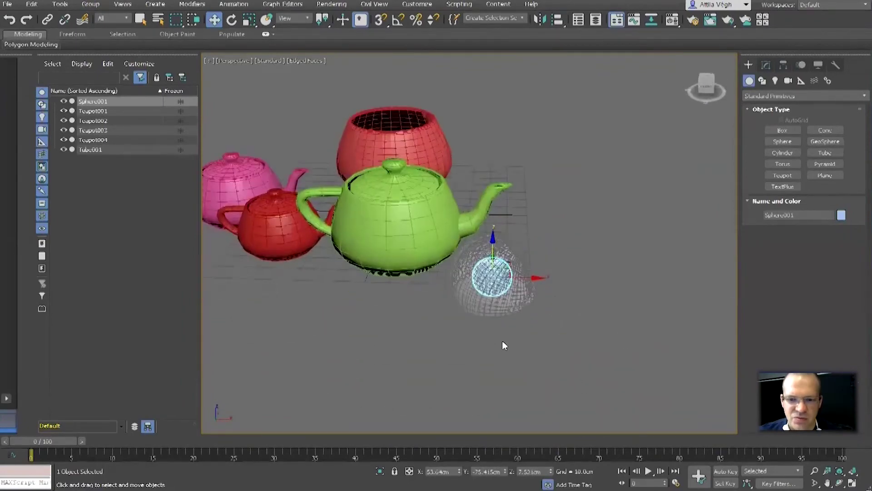
Turn off see-through display for the bent pink tube and clear the selection.
left_click(501, 317)
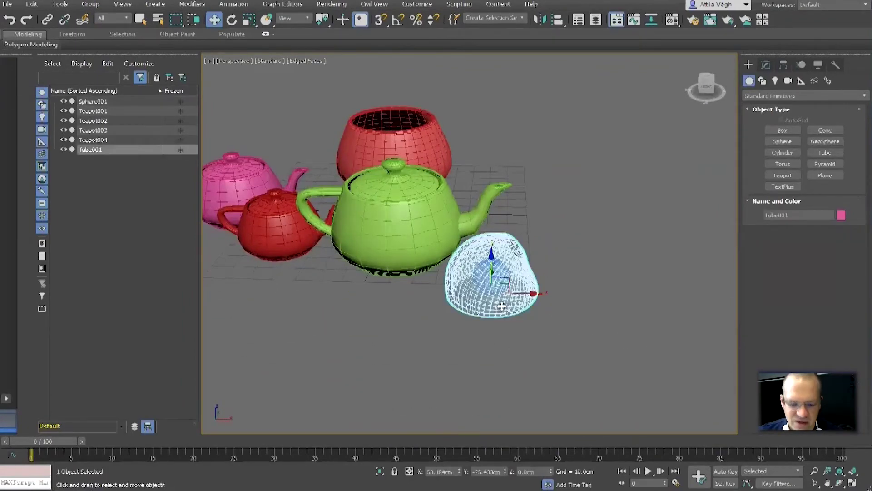
left_click(519, 338)
mouse_move(520, 338)
middle_mouse_down("alt")
mouse_move(534, 344)
mouse_move(491, 345)
mouse_move(525, 344)
middle_mouse_up("alt")
scroll(534, 345, "up", 6)
scroll(532, 340, "down", 4)
scroll(527, 350, "down", 5)
scroll(531, 360, "up", 6)
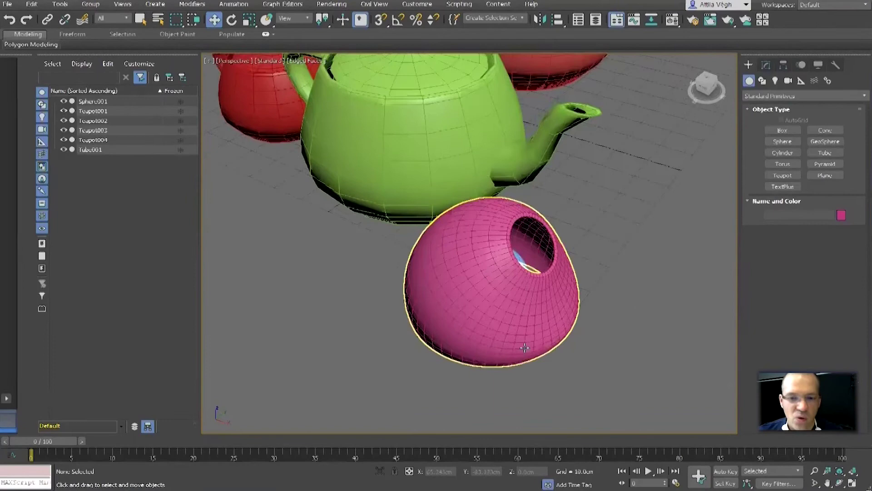
Check the sphere inside the tube in wireframe display, and return the viewport to shaded display.
key("F3")
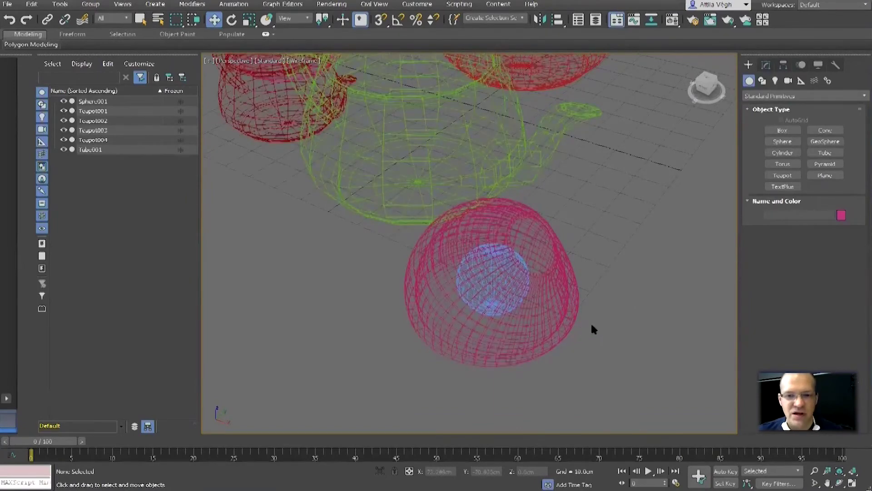
scroll(591, 321, "down", 5)
scroll(596, 313, "up", 5)
key("F3")
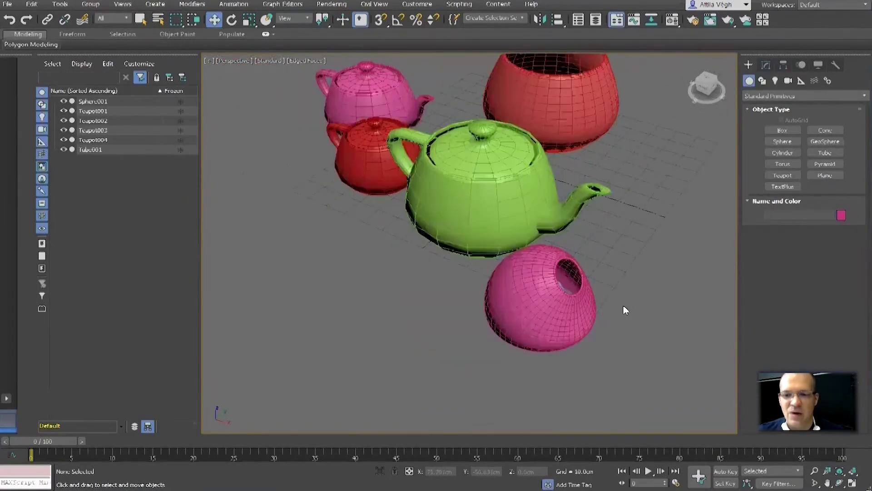
Select the sphere and move it into the tube's upper opening, to about X 59.9 cm and Z 17.2 cm.
scroll(609, 320, "up", 4)
left_click(653, 295)
middle_click_drag(653, 294, 516, 293)
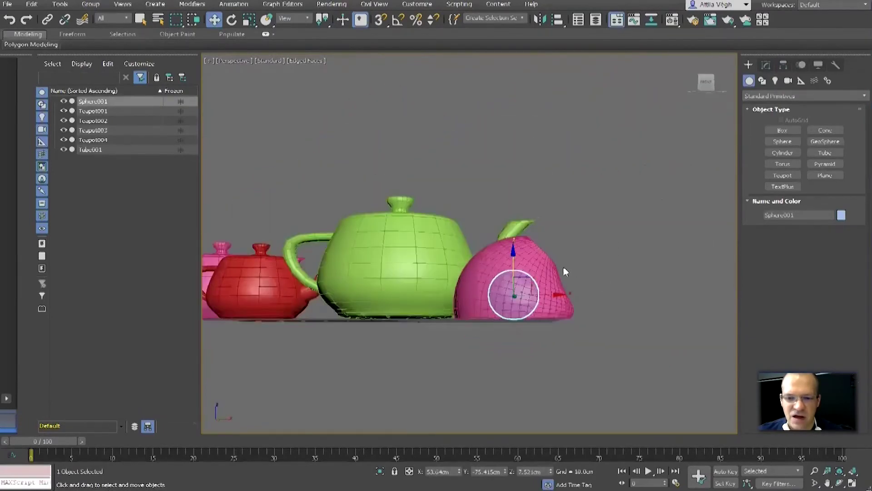
left_click_drag(516, 292, 551, 248)
middle_click_drag(652, 268, 522, 304, "alt")
scroll(521, 305, "up", 5)
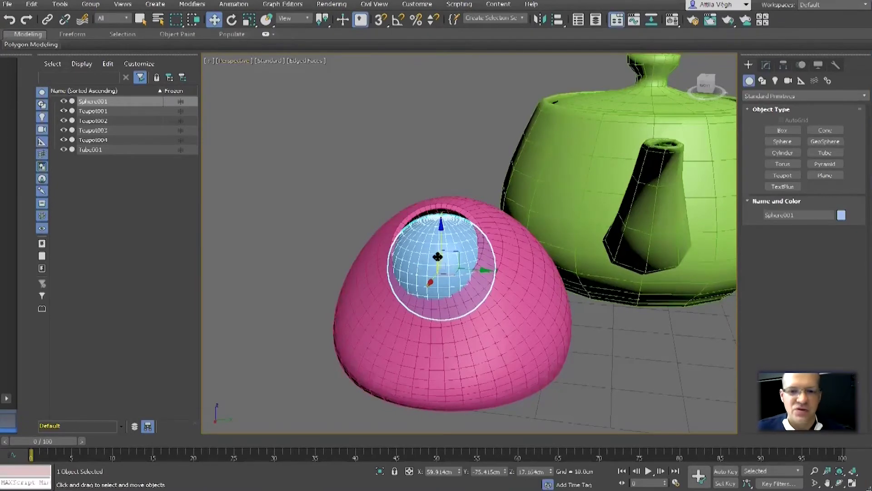
middle_click_drag(440, 255, 429, 259, "alt")
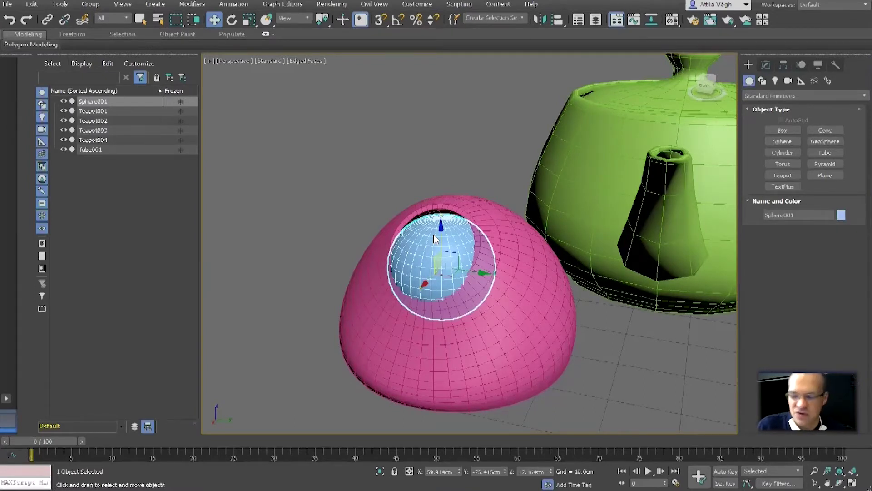
middle_click_drag(490, 325, 454, 309, "alt")
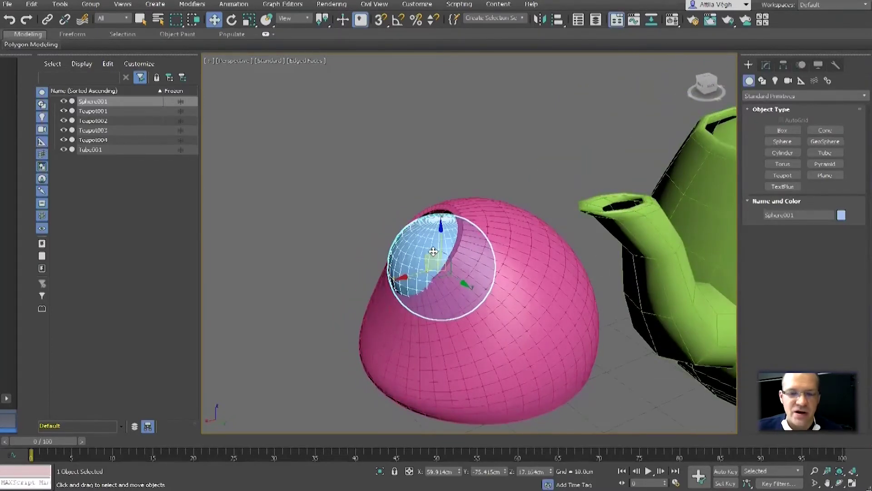
middle_click_drag(440, 291, 445, 301, "alt")
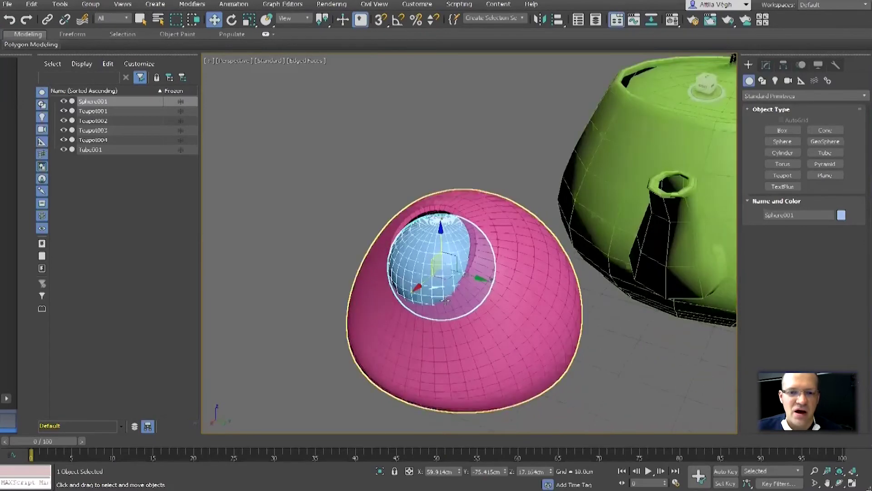
Turn off the edged faces display and switch through the Rotate and Scale tools back to the Move tool.
left_click(232, 19)
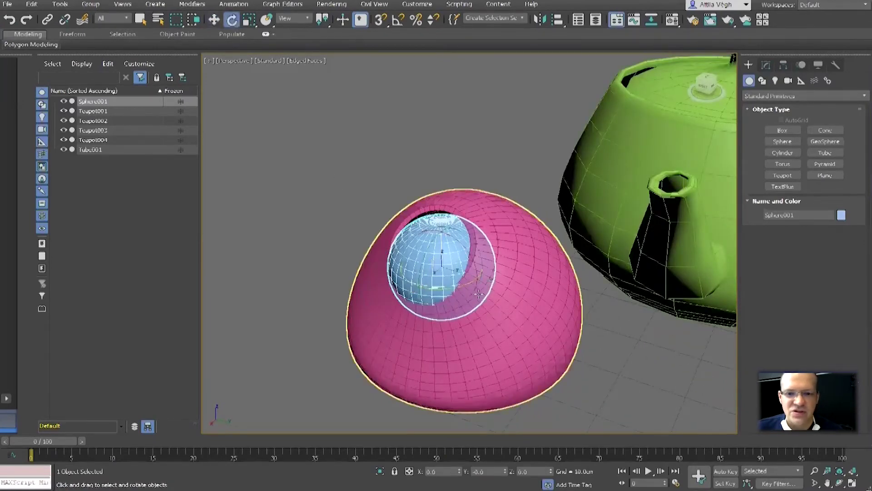
key("F4")
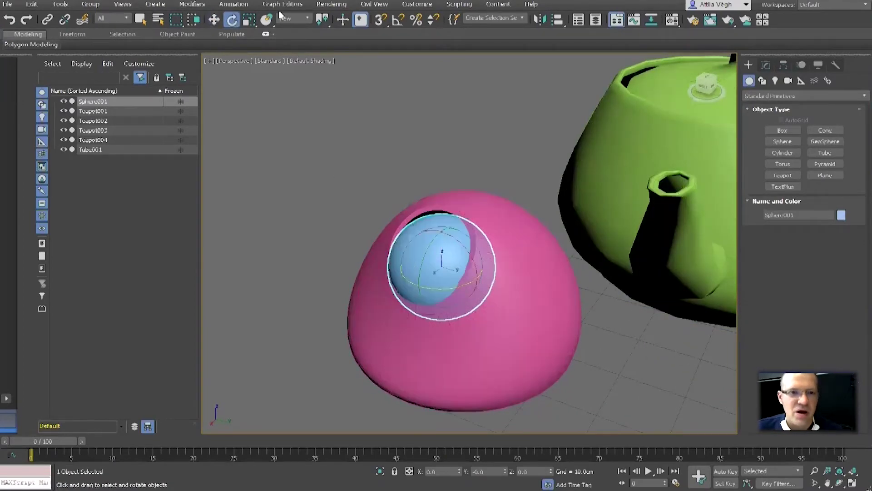
key("r")
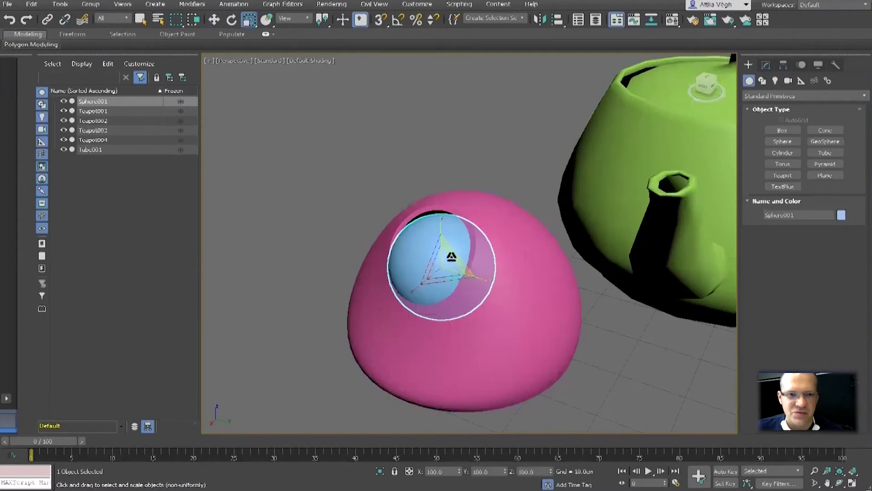
left_click(215, 20)
Move the sphere along X to about 64.7 cm, and within the YZ plane to about Y -77.2 cm, Z 21.4 cm.
scroll(412, 300, "up", 3)
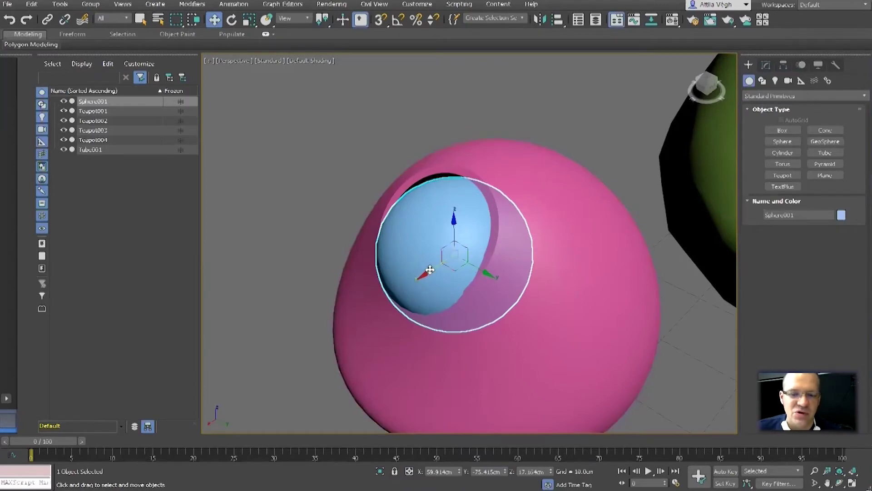
left_click_drag(429, 270, 369, 266)
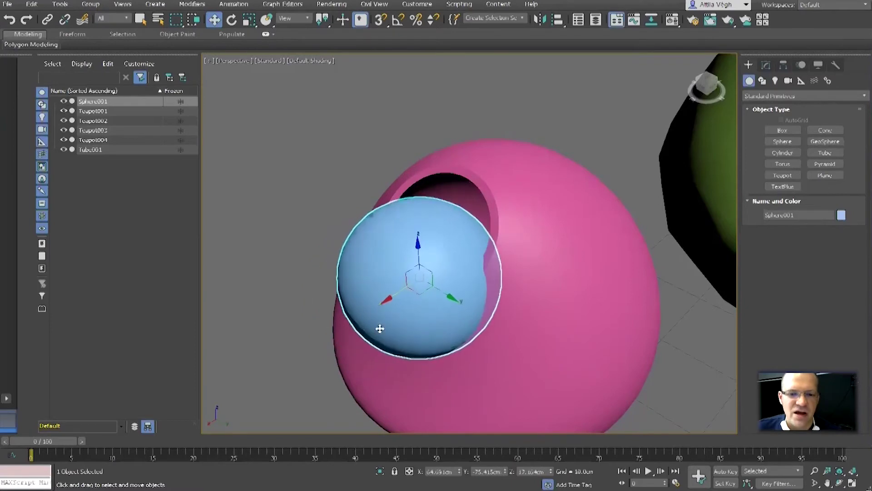
left_click_drag(449, 294, 441, 248)
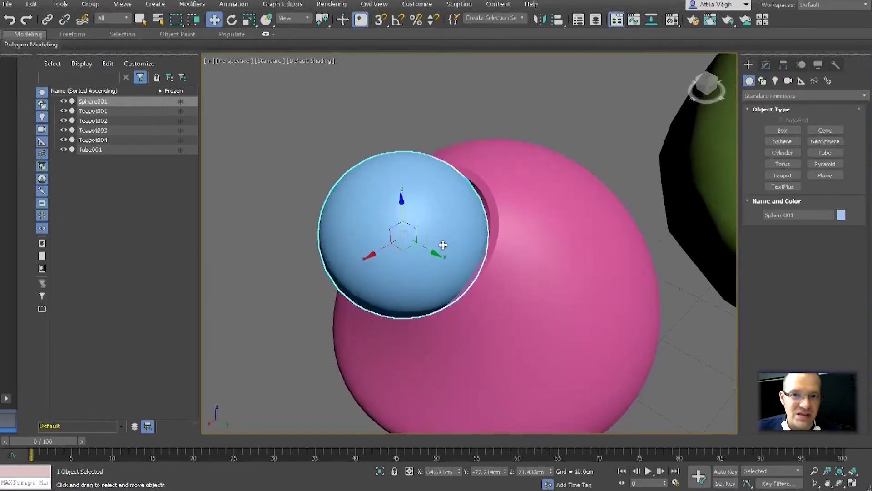
middle_click_drag(438, 253, 438, 217, "alt")
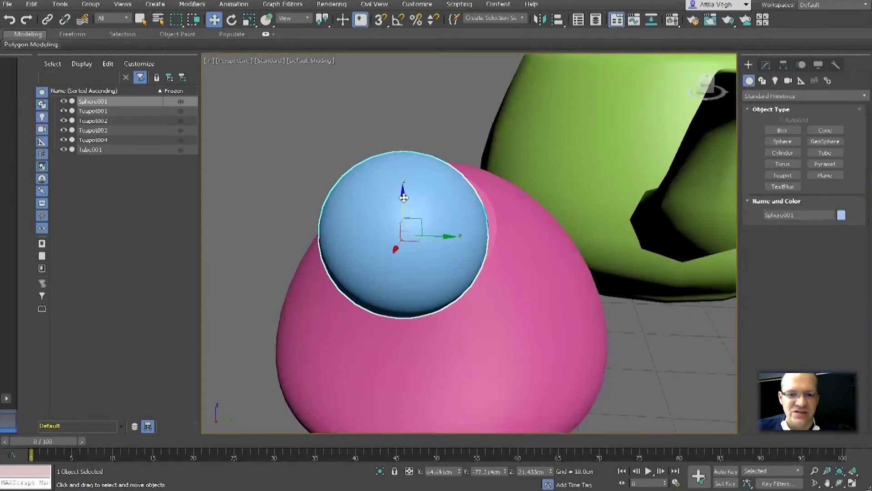
Move the sphere in front of the tube's opening to about X 64.1 cm, Y -72.9 cm, Z 23.9 cm.
left_click_drag(419, 219, 455, 192)
middle_click_drag(455, 191, 417, 206, "alt")
mouse_move(418, 196)
left_mouse_down()
mouse_move(430, 203)
mouse_move(422, 205)
left_mouse_up()
middle_click_drag(422, 205, 427, 236, "alt")
mouse_move(432, 224)
left_mouse_down()
mouse_move(439, 235)
mouse_move(443, 229)
left_mouse_up()
middle_click_drag(445, 228, 450, 231, "alt")
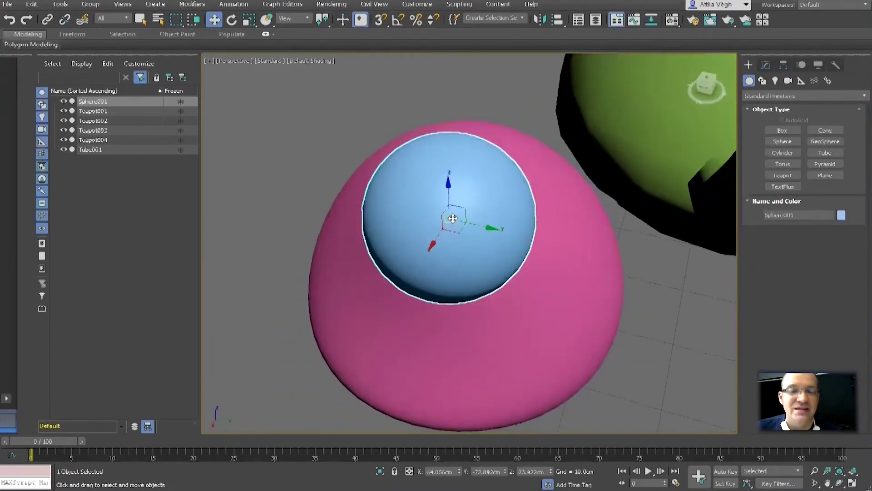
Move the sphere away from the opening to about X 62.3 cm, Y -80.4 cm, Z 23.1 cm.
left_click_drag(453, 219, 405, 213)
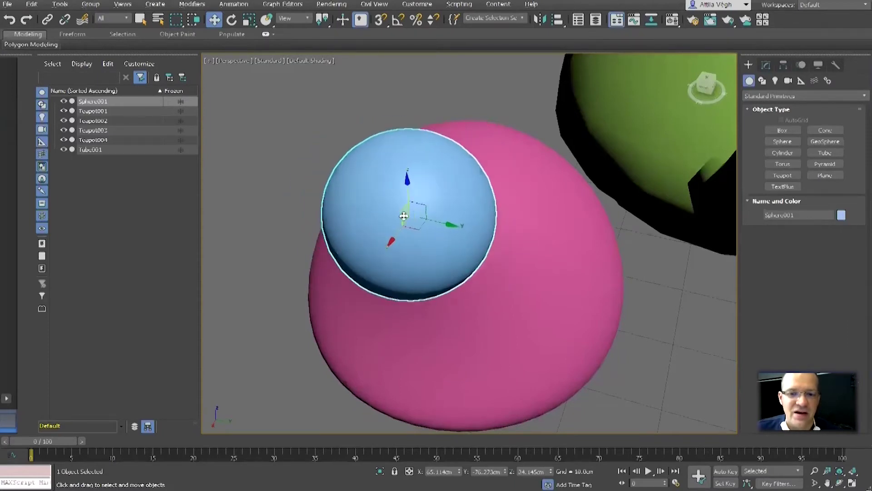
middle_click_drag(405, 212, 408, 214, "alt")
left_click_drag(408, 214, 382, 245)
middle_click_drag(382, 246, 353, 228, "alt")
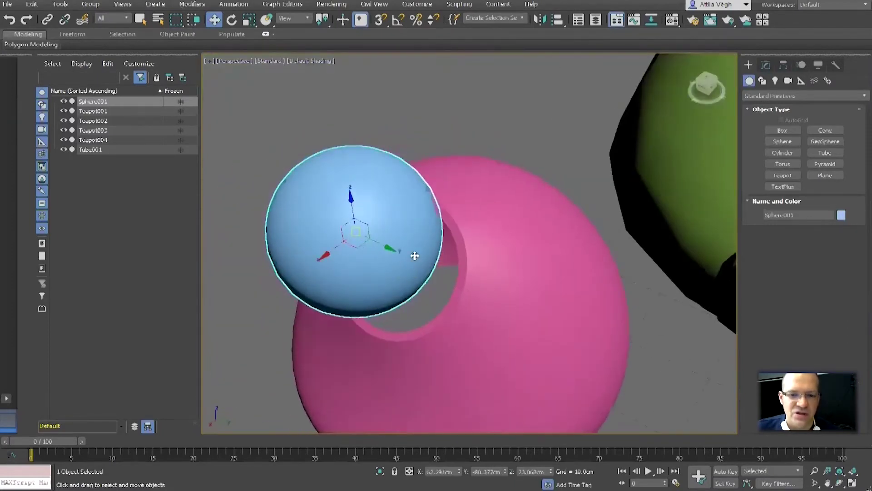
Move the sphere back into the tube's opening, to about X 59 cm, Y -74.9 cm, Z 19.5 cm.
left_click_drag(354, 229, 411, 265)
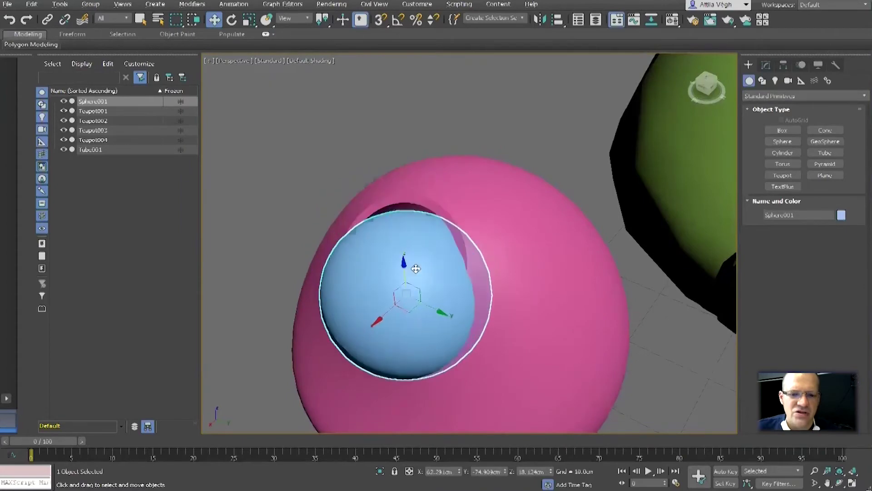
middle_click_drag(412, 266, 430, 312, "alt")
left_click_drag(433, 311, 400, 272)
scroll(384, 264, "down", 3)
mouse_move(384, 264)
middle_mouse_down("alt")
mouse_move(302, 291)
mouse_move(384, 273)
middle_mouse_up("alt")
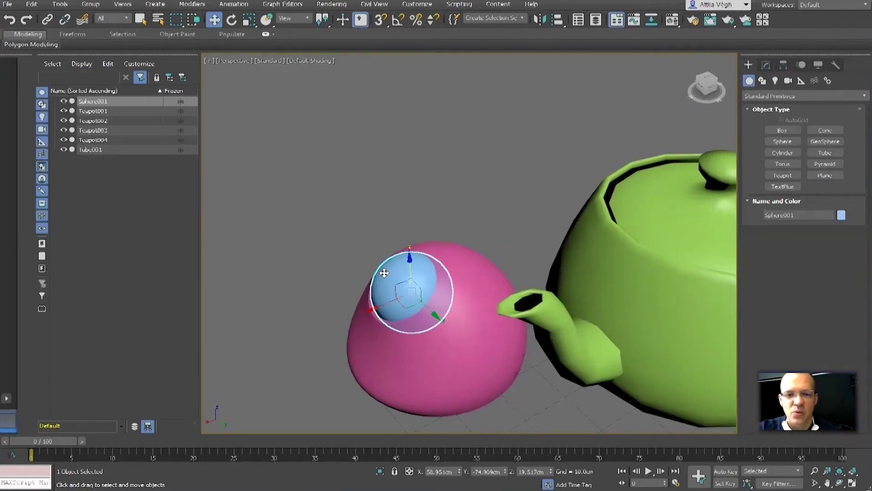
Turn on the edged faces display and shift the sphere in the XY plane to about X 60.3 cm, Y -75.2 cm.
middle_click_drag(367, 285, 436, 295, "alt")
key("F4")
mouse_move(436, 296)
middle_mouse_down("alt")
mouse_move(466, 288)
mouse_move(438, 280)
middle_mouse_up("alt")
middle_click_drag(437, 281, 411, 220, "alt")
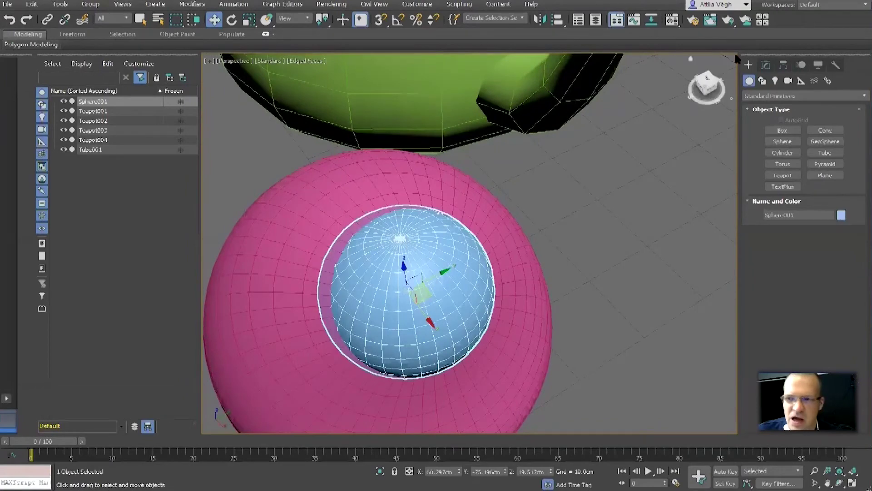
Reduce the sphere's radius to about 6.1 cm and nudge it along the Y axis within the tube's opening.
left_click(766, 64)
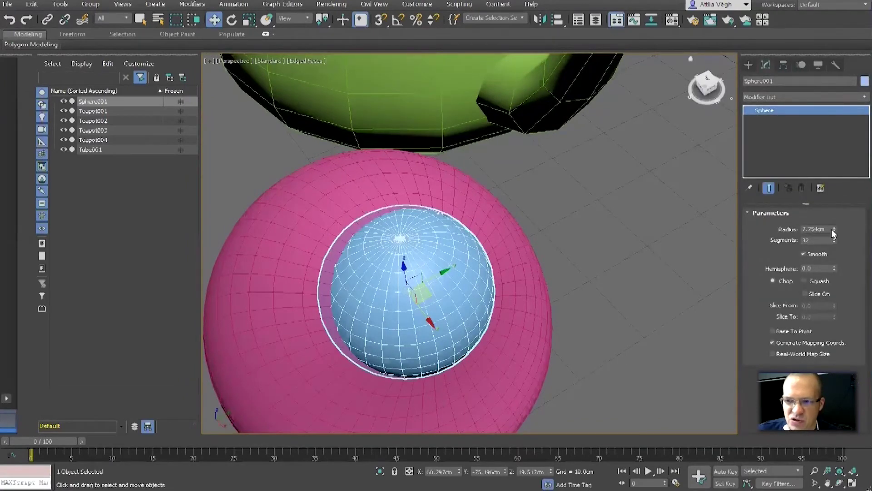
left_click_drag(834, 230, 835, 239)
middle_click_drag(448, 254, 426, 256, "alt")
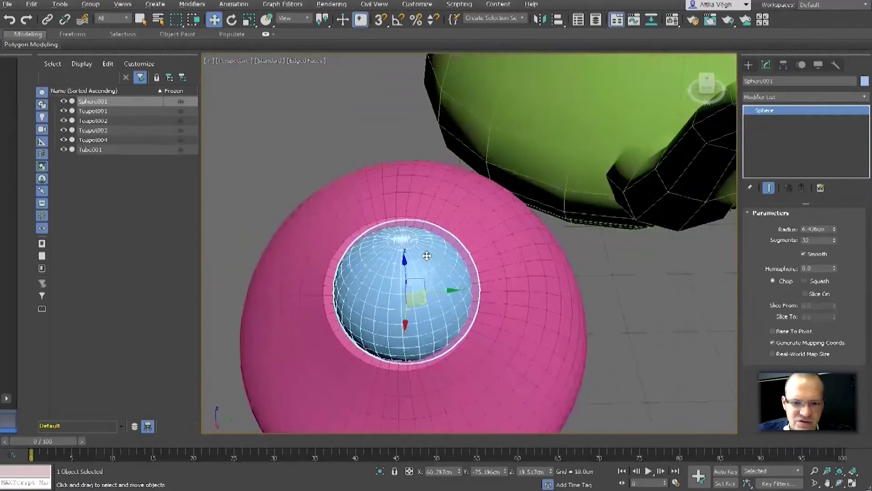
scroll(426, 256, "up", 4)
left_click_drag(835, 228, 835, 233)
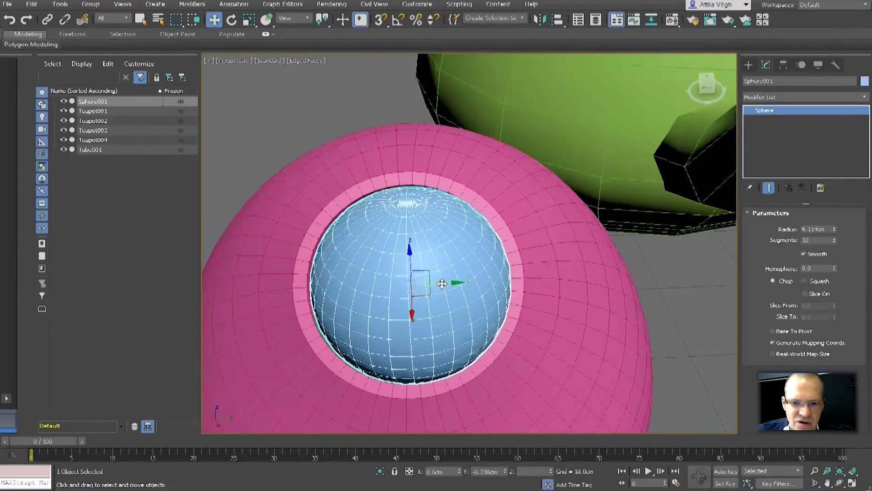
mouse_move(451, 282)
middle_mouse_down("alt")
mouse_move(463, 270)
mouse_move(454, 287)
mouse_move(463, 285)
mouse_move(482, 237)
mouse_move(514, 230)
mouse_move(451, 253)
mouse_move(537, 272)
mouse_move(553, 301)
mouse_move(548, 332)
mouse_move(445, 340)
mouse_move(468, 296)
middle_mouse_up("alt")
Deselect the sphere and turn off the edged faces display.
scroll(451, 254, "down", 3)
left_click(552, 271)
key("F4")
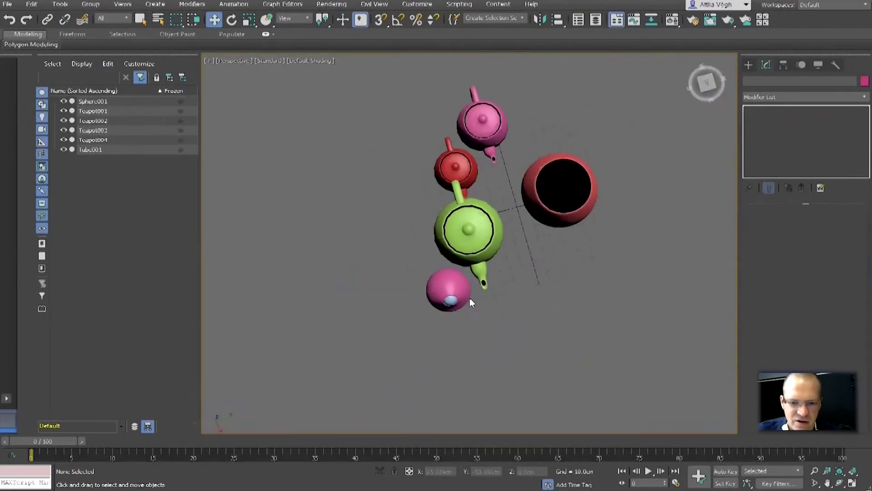
Select the tube that holds the sphere and activate the Rotate tool.
scroll(450, 292, "up", 5)
left_click(458, 256)
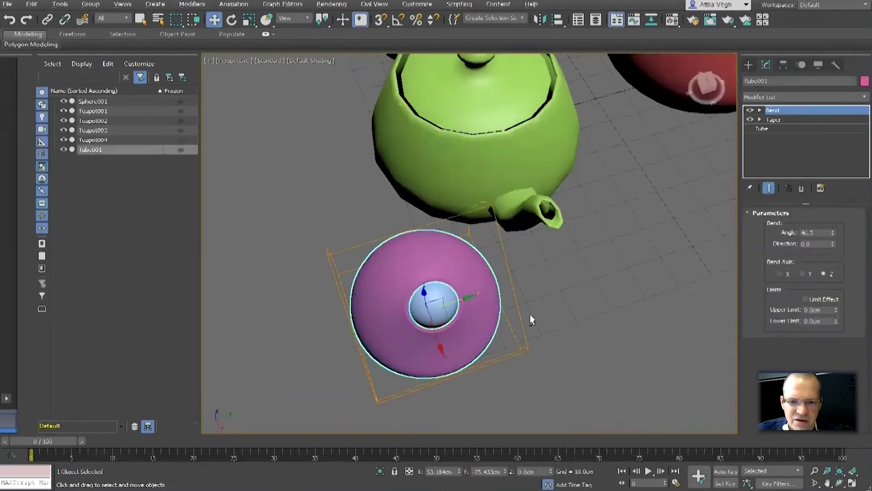
middle_click_drag(529, 314, 557, 257, "alt")
scroll(558, 256, "down", 5)
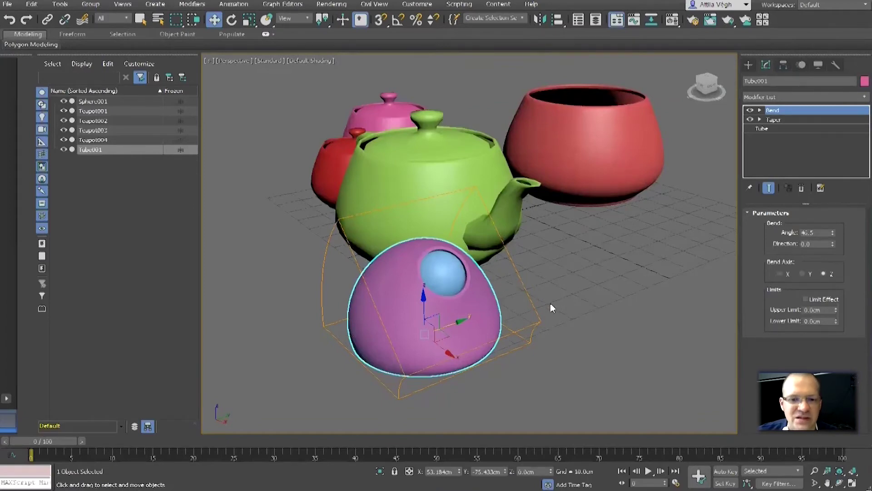
middle_click_drag(551, 303, 560, 308, "alt")
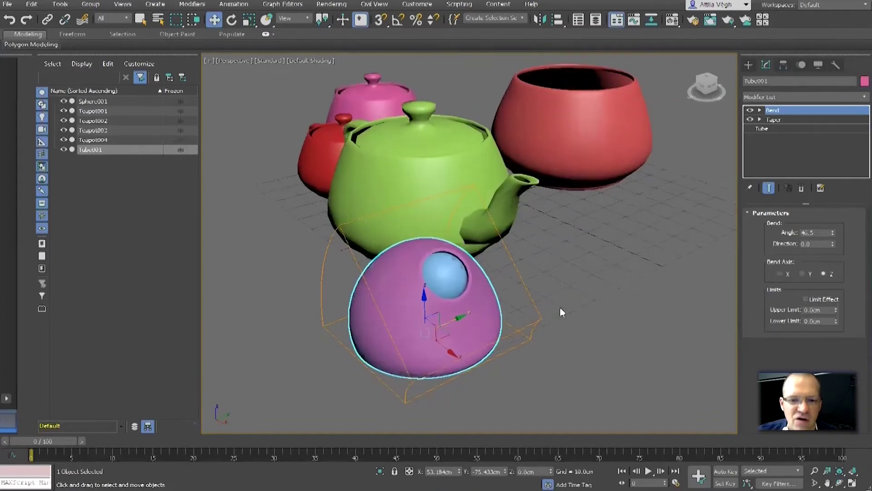
left_click(590, 344)
left_click(435, 341)
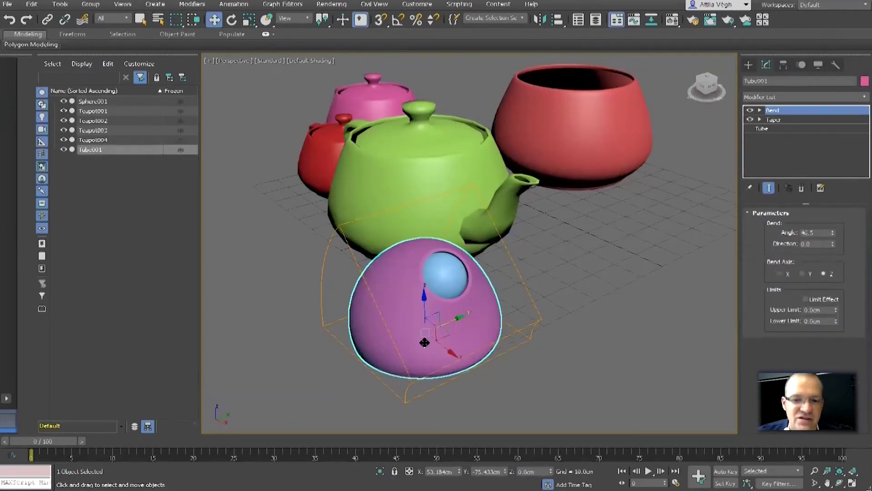
left_click(231, 22)
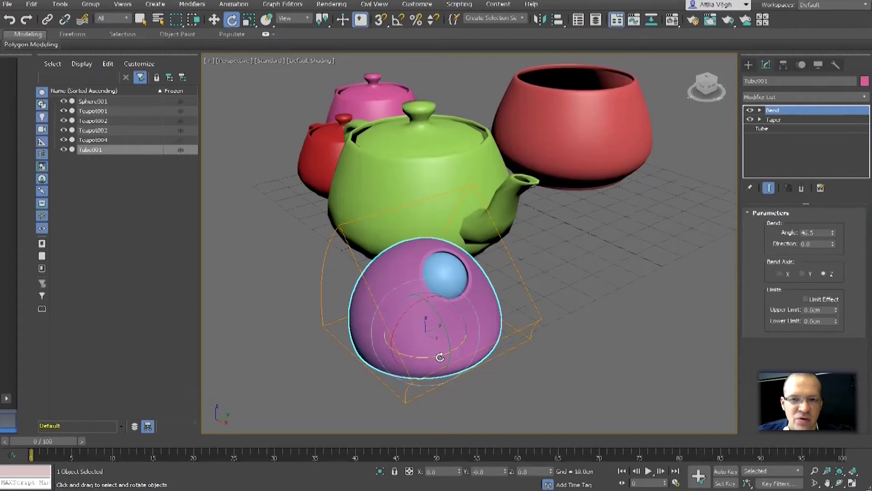
Try rotating the tube about the Z axis by about -46 and then about -22 degrees, undoing each rotation.
left_click_drag(440, 357, 390, 366)
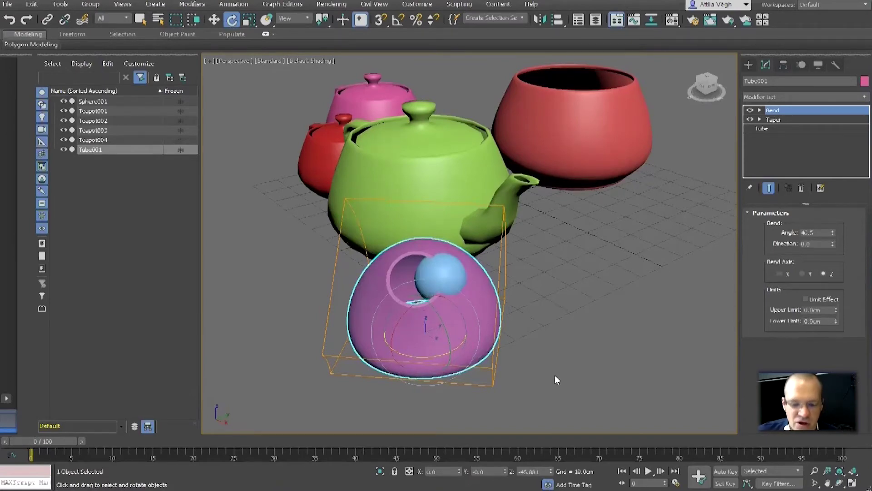
key("ctrl+z")
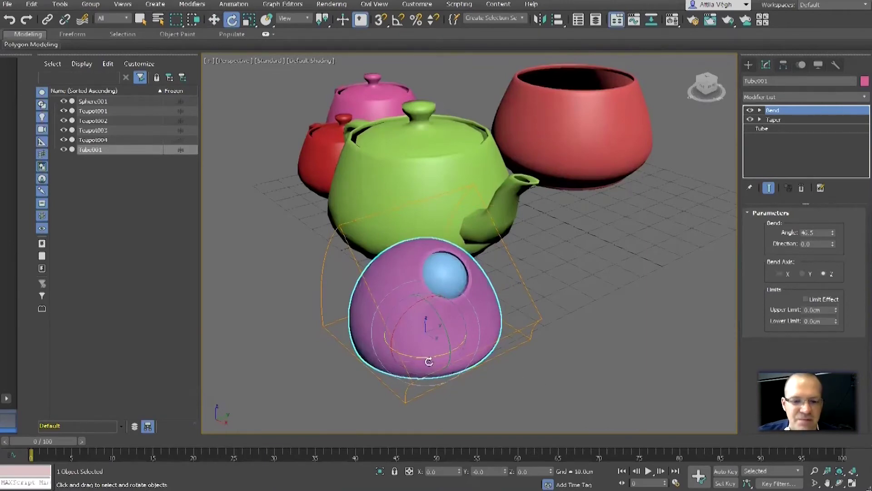
mouse_move(419, 356)
left_mouse_down()
mouse_move(400, 361)
mouse_move(410, 366)
left_mouse_up()
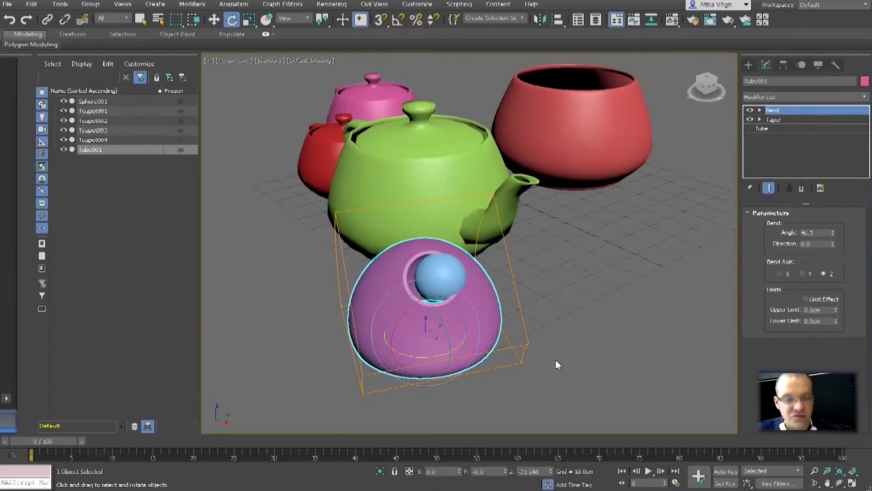
key("ctrl+z")
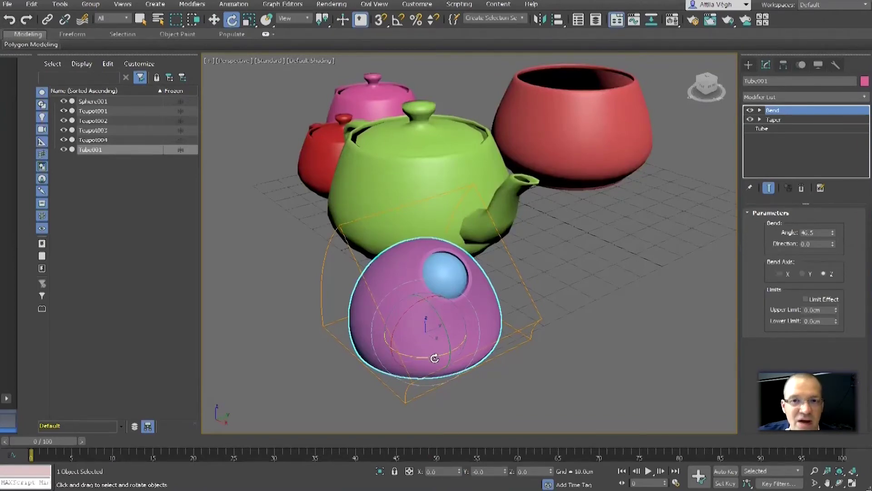
Rotate the tube about the Z axis and set its Z rotation to exactly -25 degrees.
left_click_drag(435, 358, 407, 362)
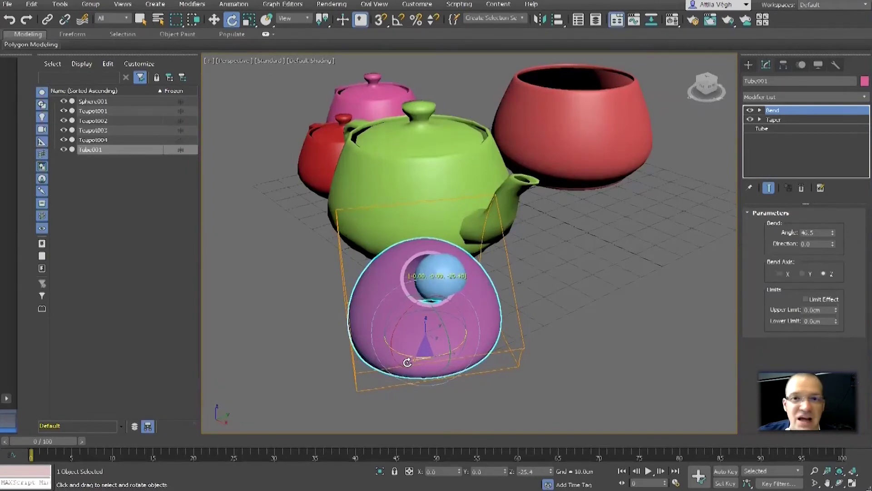
left_click_drag(407, 362, 406, 363)
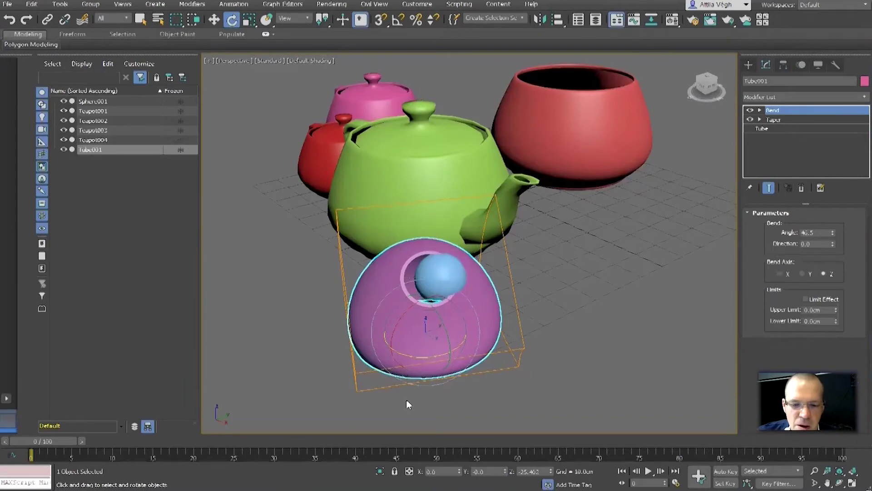
double_click(544, 470)
type("-25")
key("Return")
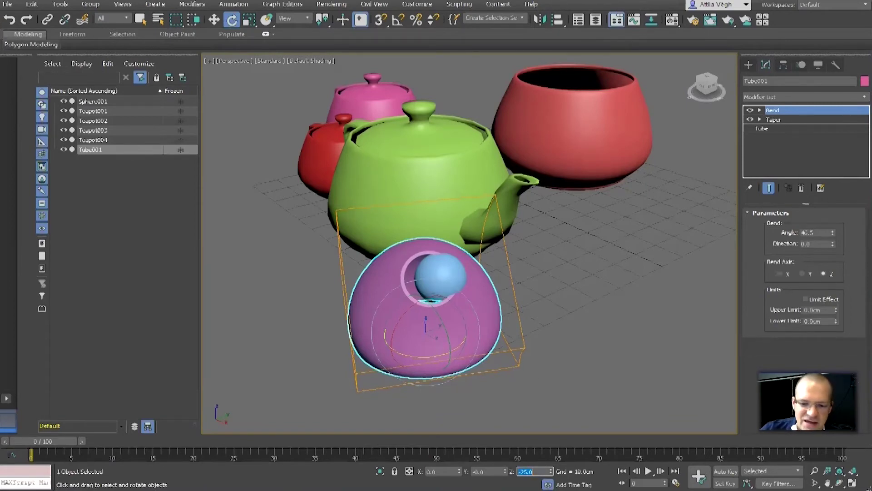
middle_click_drag(607, 289, 607, 313, "alt")
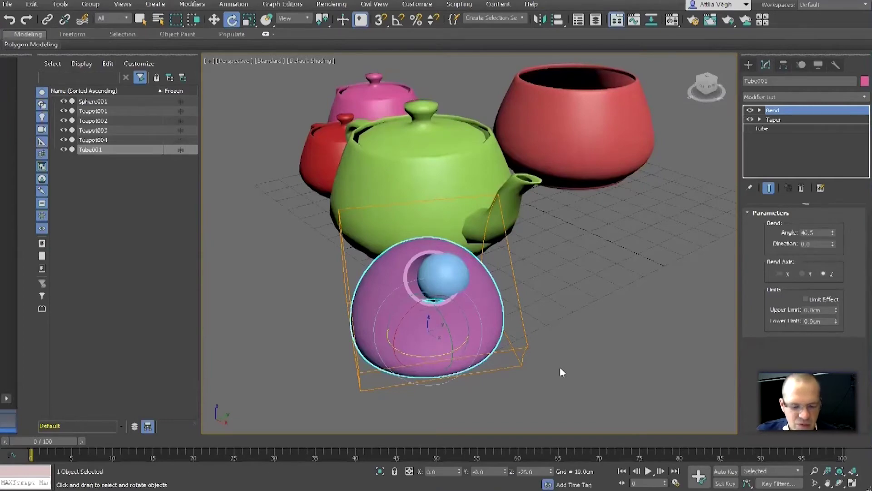
Place the tube at the world origin with the Move tool by setting X to 0 and Y to 0.
key("w")
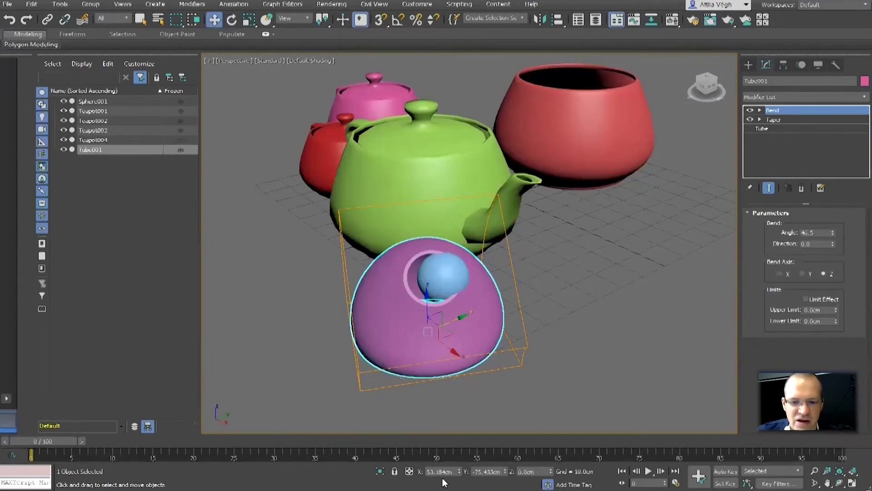
left_click(577, 325)
left_click(469, 313)
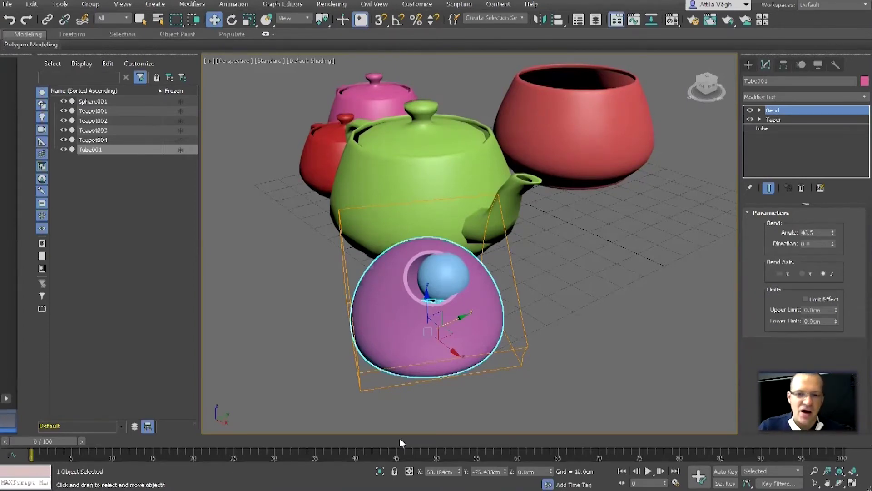
middle_click_drag(529, 427, 574, 220, "alt")
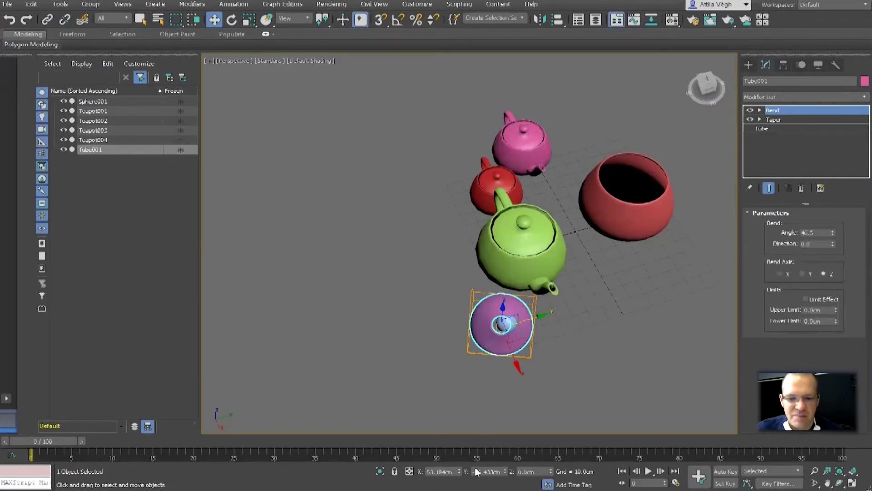
middle_click_drag(556, 375, 528, 350, "alt")
scroll(527, 345, "up", 5)
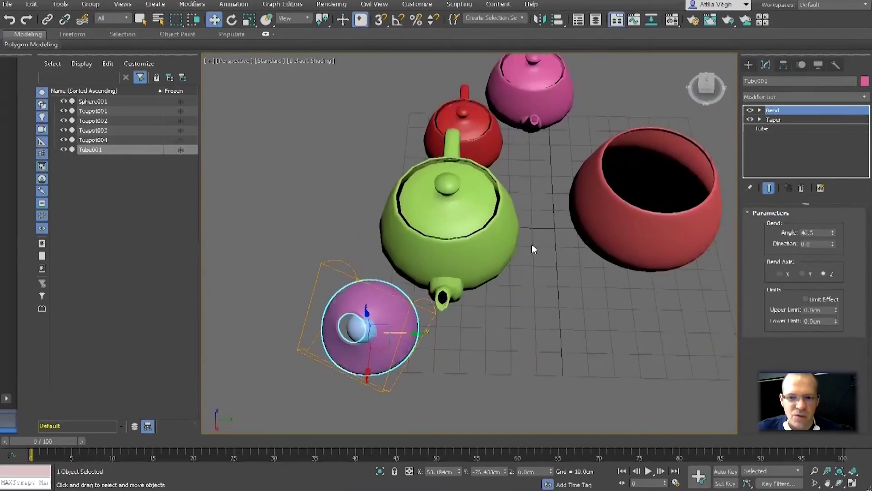
left_click_drag(454, 471, 359, 468)
type("0")
key("Return")
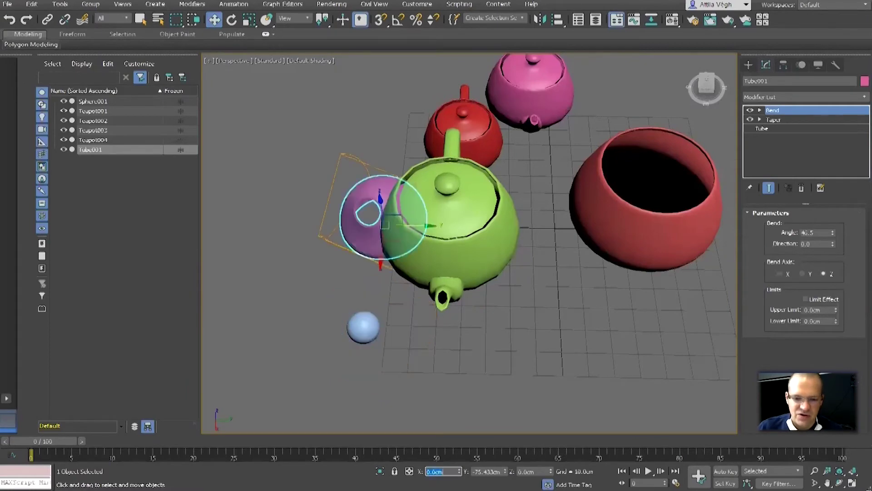
double_click(493, 471)
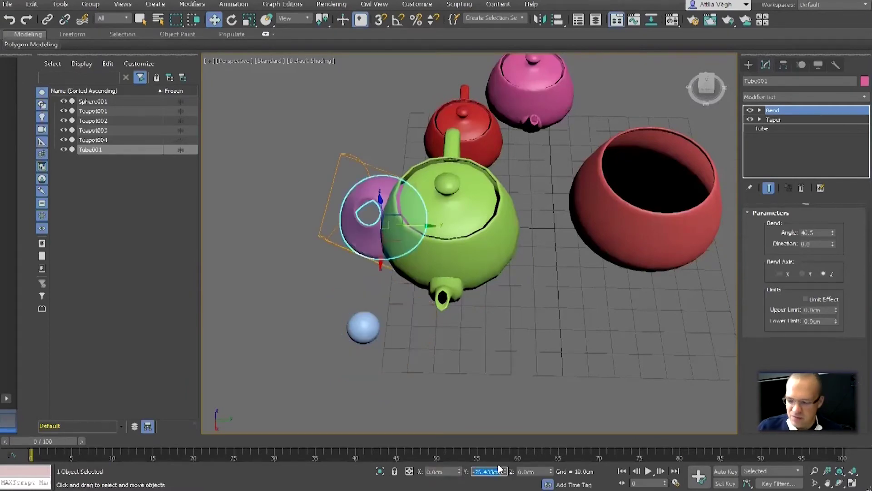
type("0")
key("Return")
Move the large red teapot body away from the tube, to about Y 66.8 cm.
middle_click_drag(599, 346, 625, 272, "alt")
left_click(629, 257)
left_click_drag(629, 257, 708, 239)
Move the green teapot away from the tube along the Y axis, to about Y -110.9 cm.
left_click(477, 300)
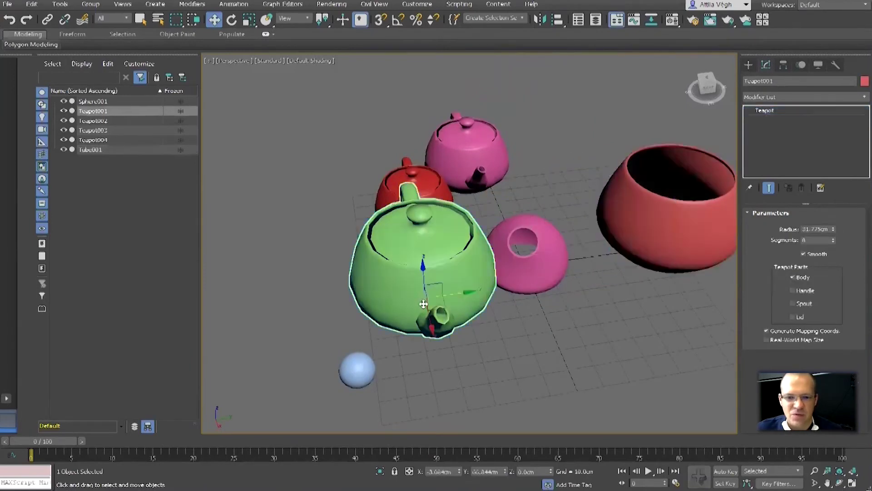
left_click_drag(461, 293, 388, 323)
middle_click_drag(387, 322, 509, 314, "alt")
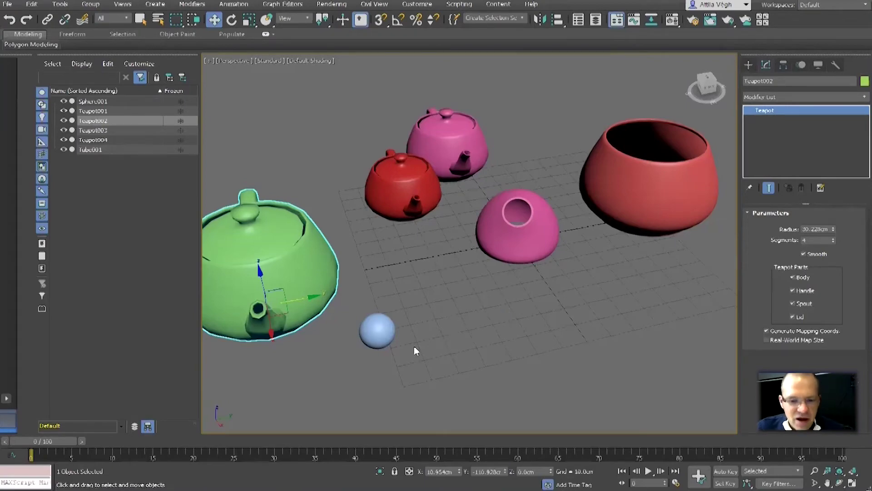
Move the sphere in the XY plane into the rotated tube's opening, to about X 7.4 cm, Y -3.2 cm.
left_click(382, 330)
middle_click_drag(417, 339, 411, 326, "alt")
left_click_drag(411, 326, 535, 276)
middle_click_drag(503, 306, 512, 307, "alt")
left_click_drag(519, 289, 410, 175)
middle_click_drag(410, 177, 400, 182, "alt")
scroll(398, 182, "up", 6)
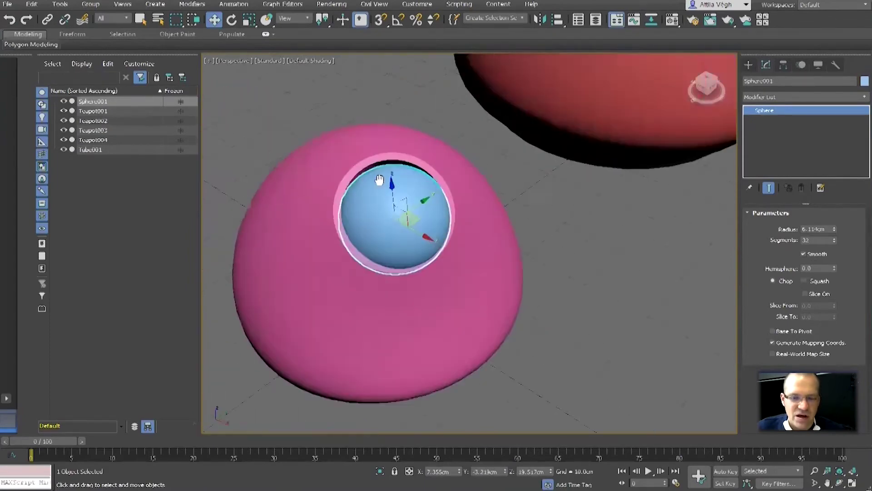
Fine-tune the sphere's seat in the tube's opening along X and Z, to about X 6.6 cm, Z 19.9 cm.
left_click_drag(398, 183, 385, 206)
middle_click_drag(386, 206, 436, 220, "alt")
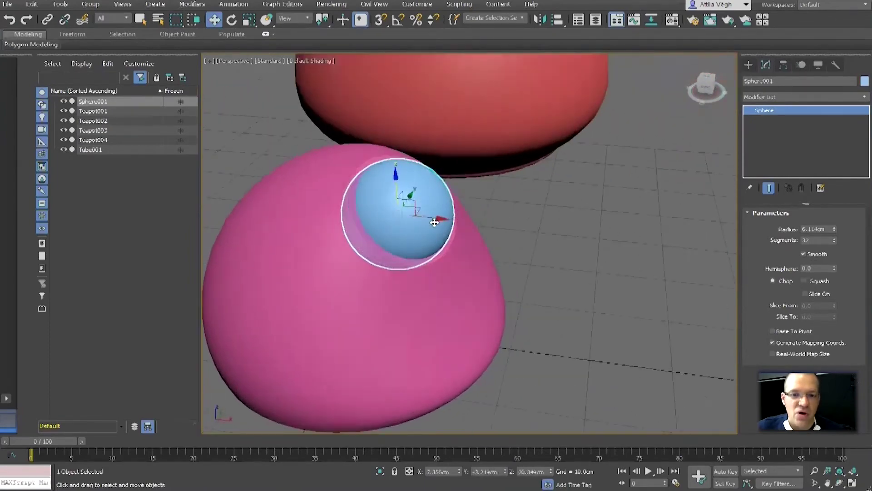
left_click_drag(430, 219, 424, 219)
left_click_drag(392, 193, 393, 198)
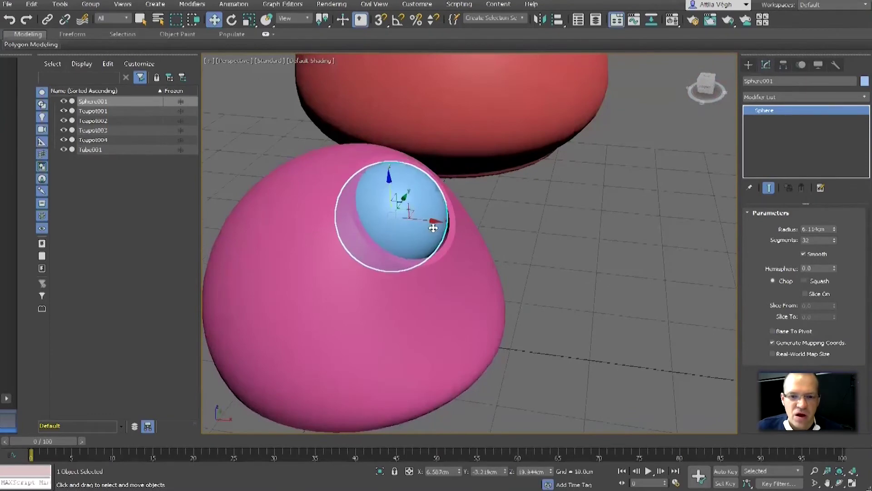
scroll(432, 228, "down", 5)
scroll(404, 258, "up", 5)
middle_click_drag(481, 264, 450, 263, "alt")
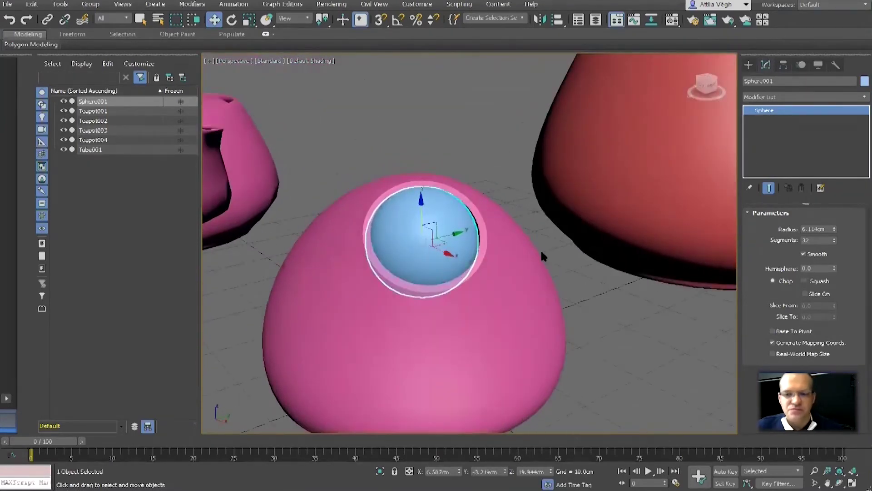
Select the sphere and tube together and move them away from the origin to the far side of the pink teapot.
scroll(595, 239, "down", 4)
scroll(595, 241, "down", 4)
middle_click_drag(603, 247, 436, 250, "alt")
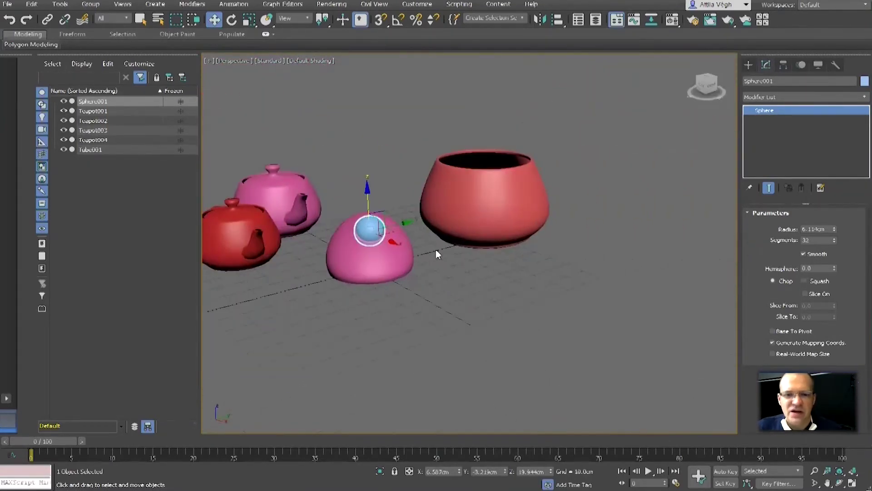
left_click_drag(415, 311, 341, 188)
middle_click_drag(345, 191, 382, 256, "alt")
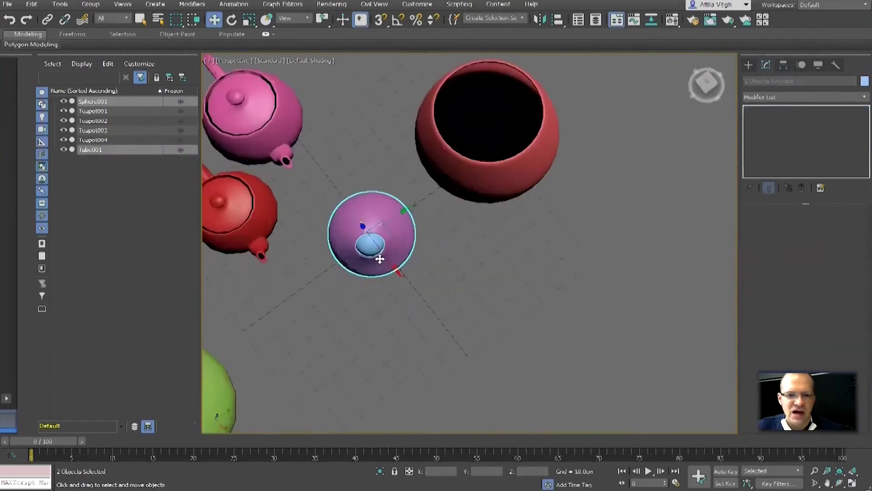
left_click_drag(391, 231, 380, 83)
scroll(380, 84, "down", 5)
middle_click_drag(381, 86, 387, 171)
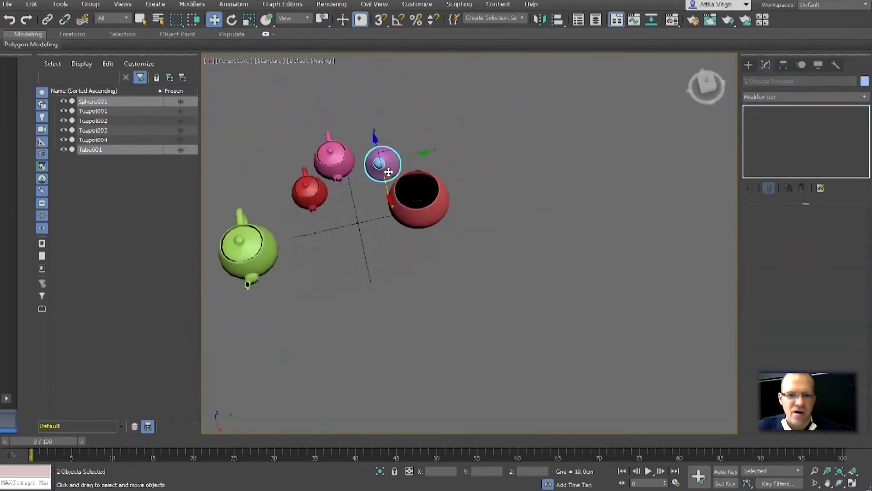
left_click_drag(391, 171, 400, 135)
middle_click_drag(400, 135, 426, 209, "alt")
scroll(413, 191, "up", 4)
Select the green teapot and reset its X coordinate to 0 cm.
left_click(325, 298)
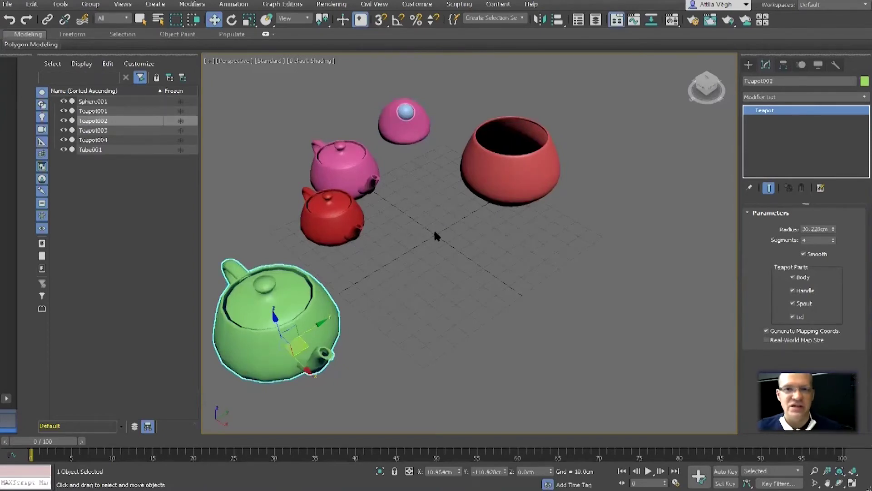
double_click(451, 471)
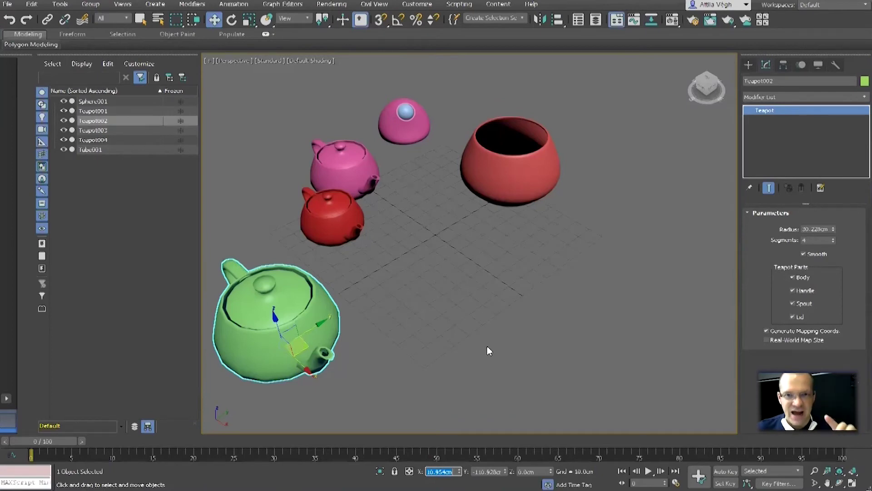
right_click(460, 472)
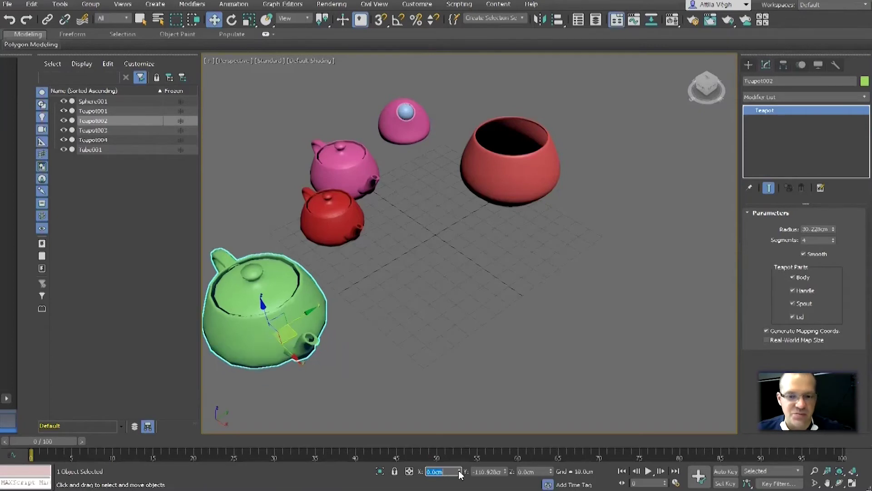
Reset the green teapot's Y coordinate to 0 cm so it sits at the world origin.
right_click(505, 471)
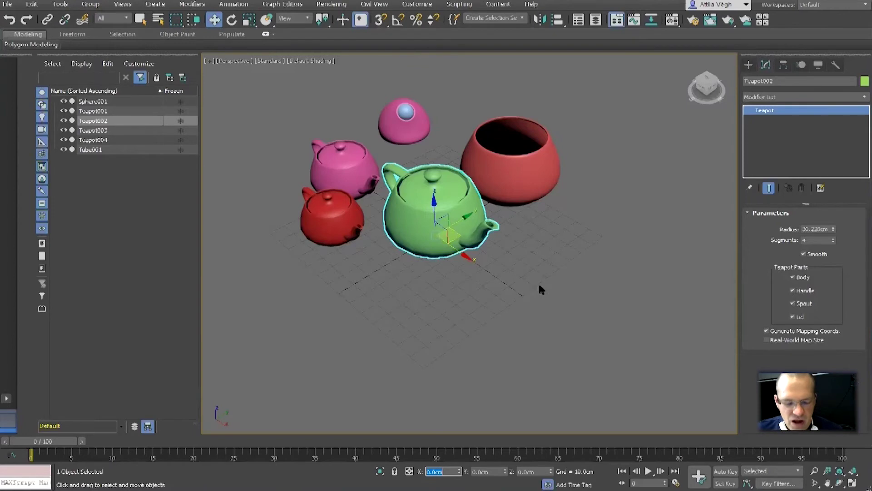
middle_click_drag(538, 283, 524, 261, "alt")
scroll(515, 266, "up", 4)
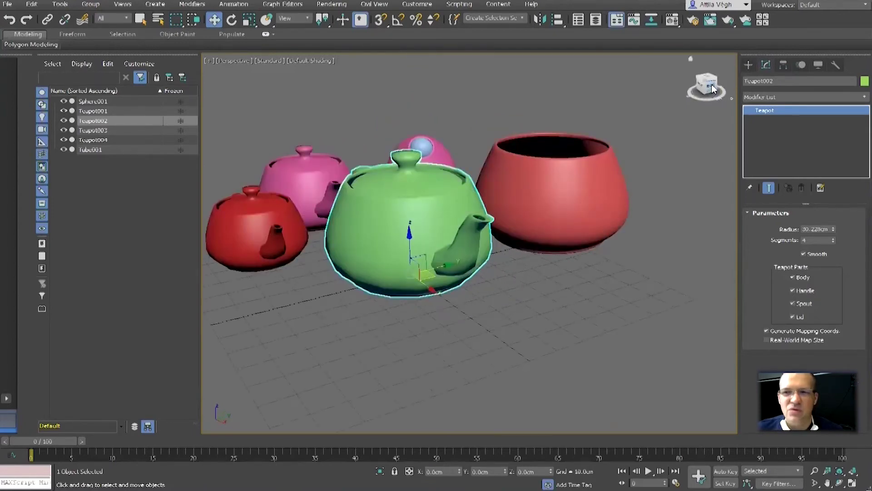
Rotate the green teapot about its Z axis and set the Z rotation to exactly -90 degrees.
middle_click_drag(658, 106, 637, 155, "alt")
scroll(651, 161, "up", 3)
scroll(668, 143, "down", 5)
scroll(638, 154, "up", 4)
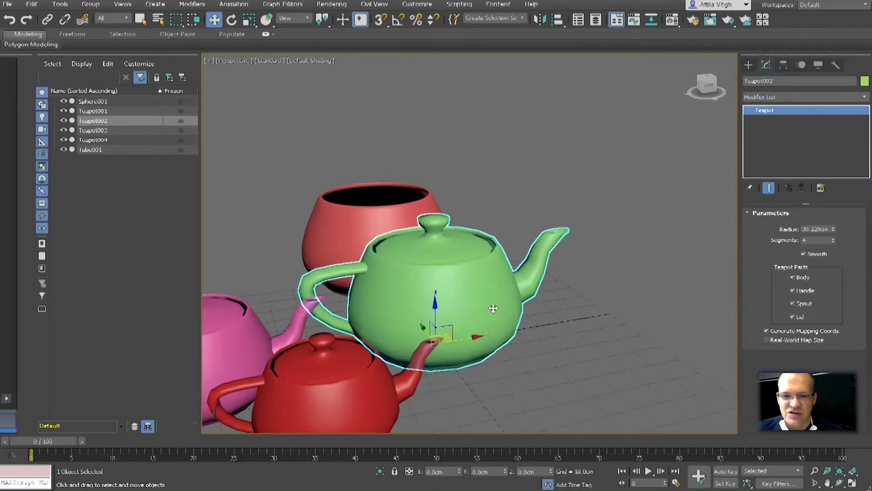
middle_click_drag(470, 301, 489, 271)
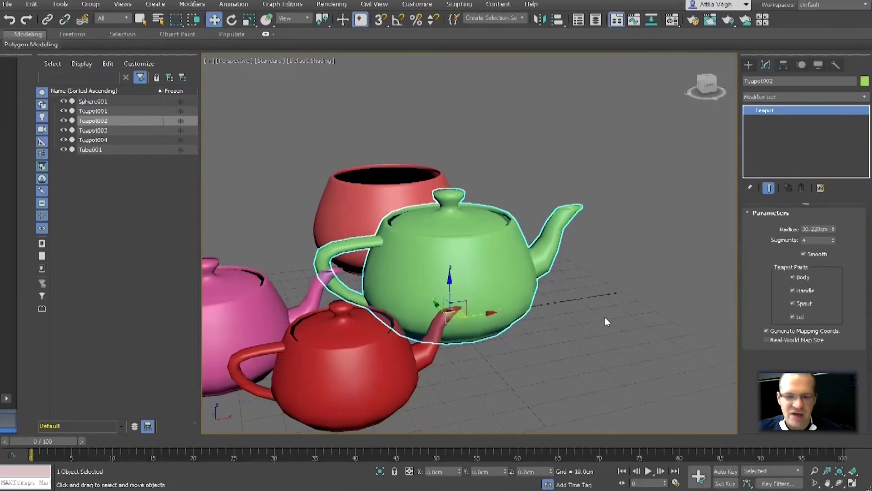
key("e")
left_click_drag(473, 337, 380, 344)
left_click(534, 471)
type("-90")
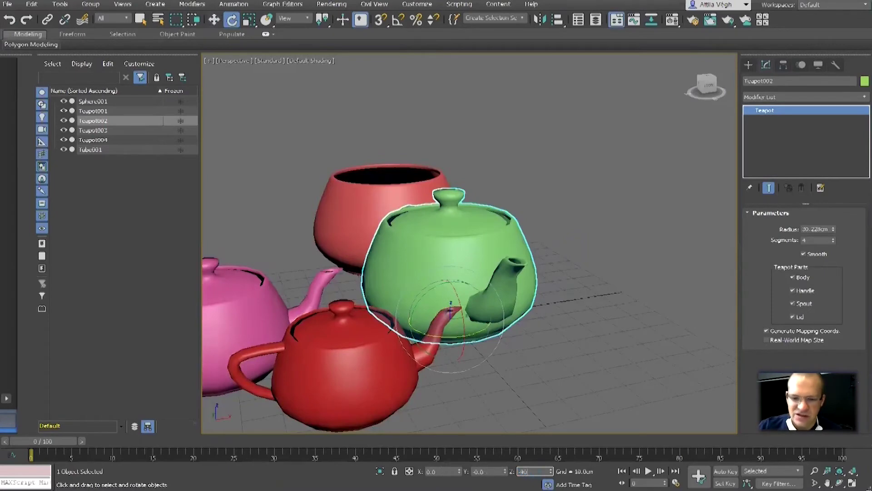
key("Return")
Inspect the rotated green teapot from several perspective angles and in the front view, toggling between wireframe and shaded display.
middle_click_drag(526, 317, 593, 342, "alt")
scroll(516, 327, "up", 3)
scroll(528, 323, "down", 6)
middle_click_drag(519, 322, 432, 313, "alt")
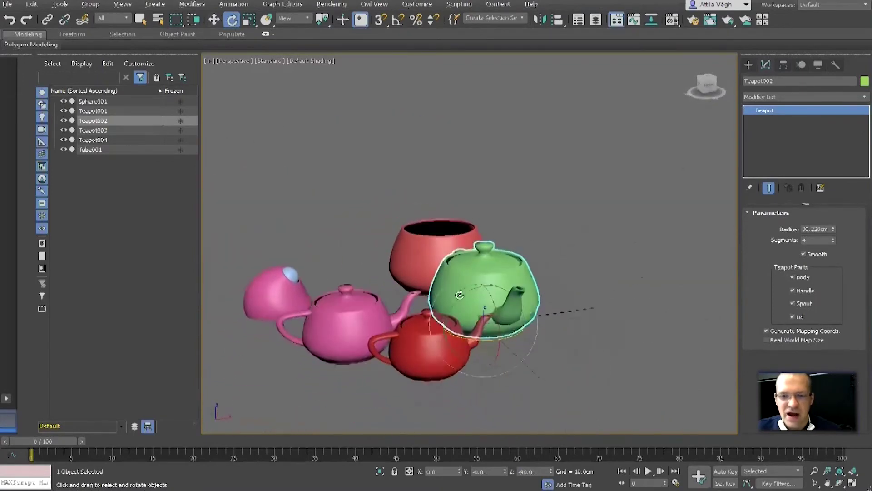
scroll(623, 146, "up", 3)
scroll(584, 160, "down", 3)
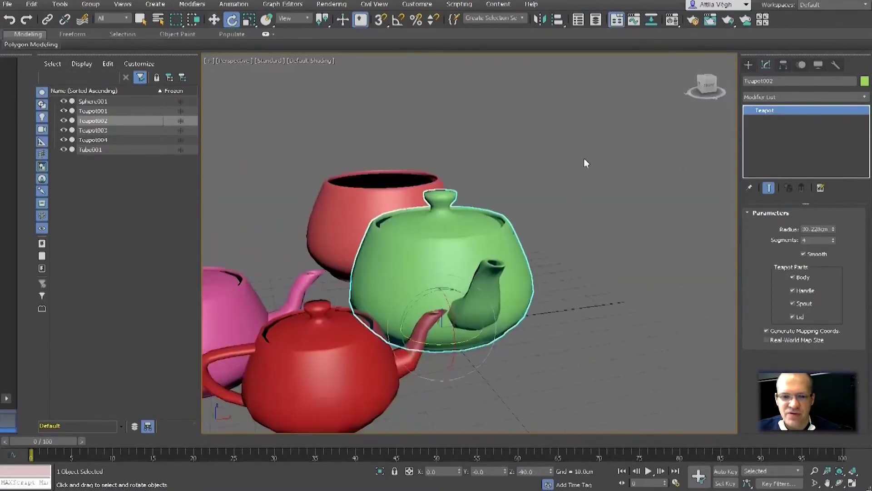
key("f")
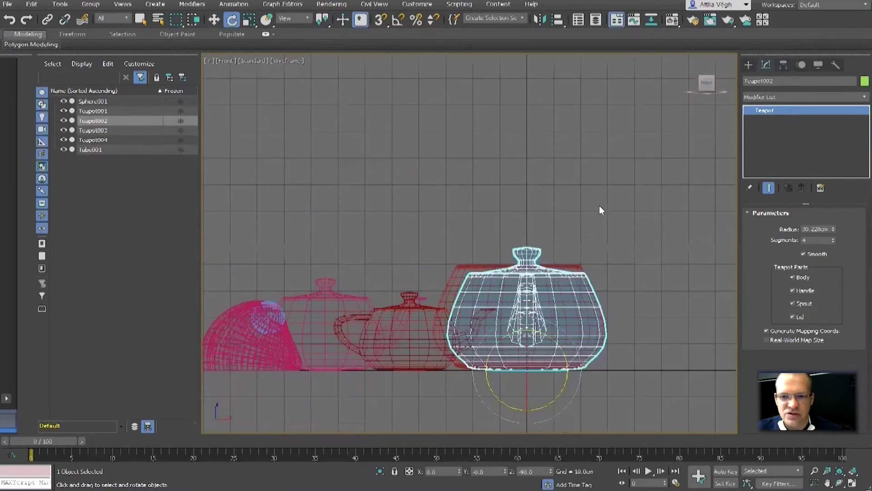
key("F3")
key("F3")
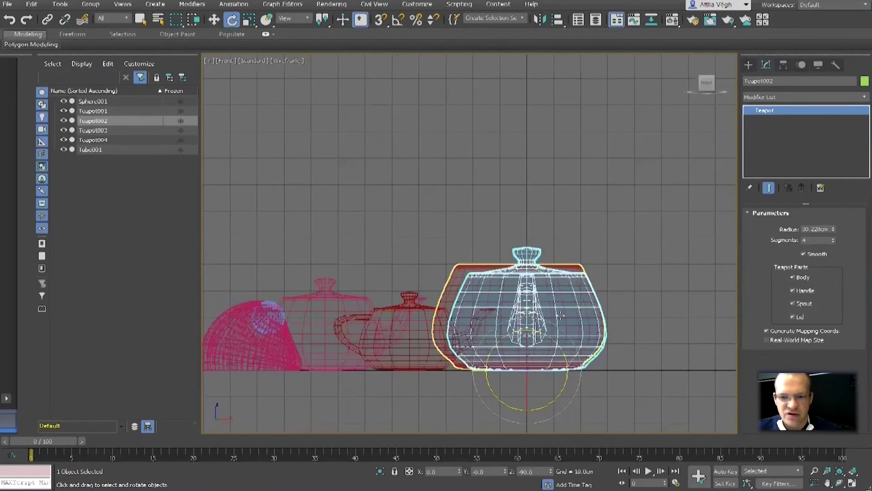
scroll(525, 303, "up", 2)
middle_click_drag(524, 304, 520, 281)
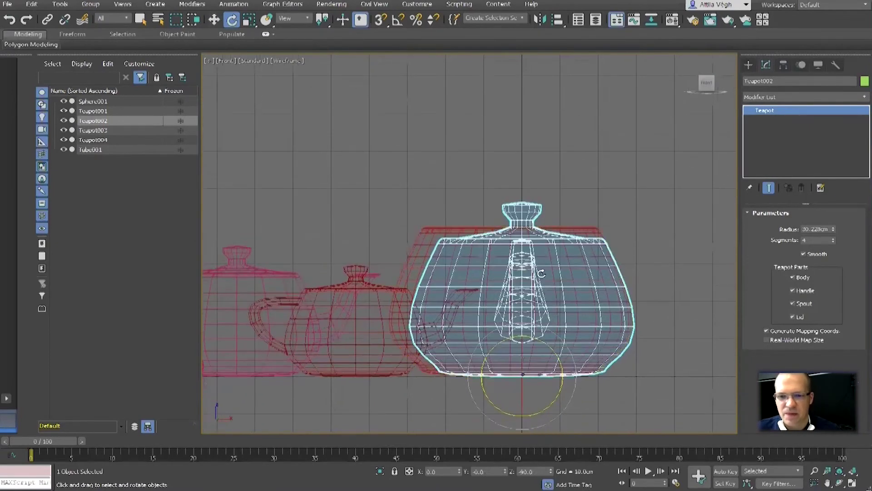
key("F3")
key("F3")
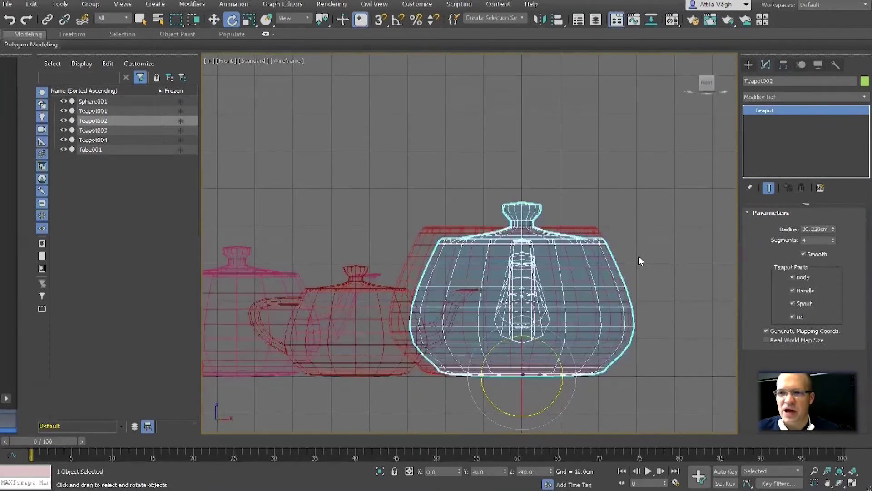
key("p")
middle_click_drag(590, 195, 639, 290, "alt")
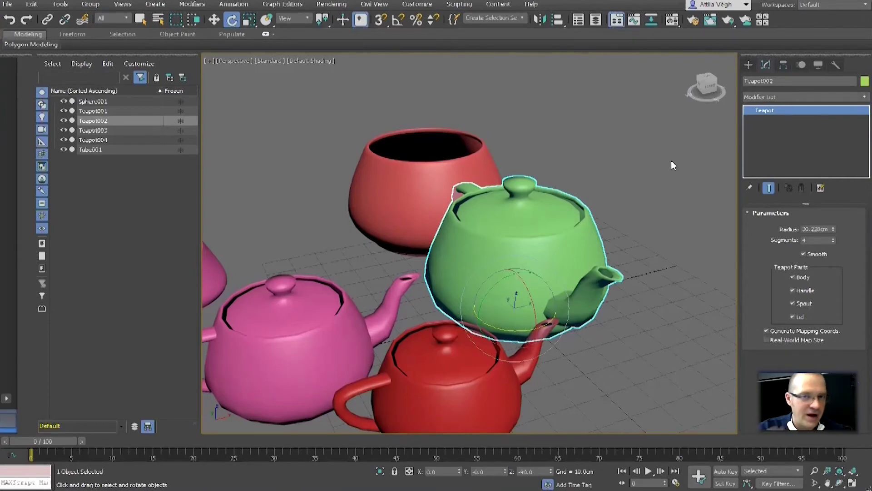
Select every object in the scene, delete them all and reframe the empty perspective view.
middle_click_drag(583, 194, 630, 160)
left_click(629, 164)
scroll(630, 165, "down", 5)
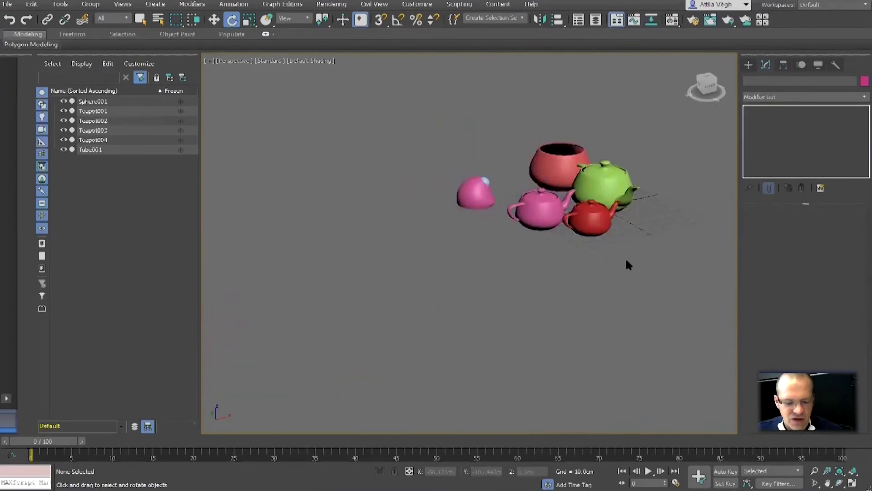
key("ctrl+a")
middle_click_drag(627, 261, 536, 285)
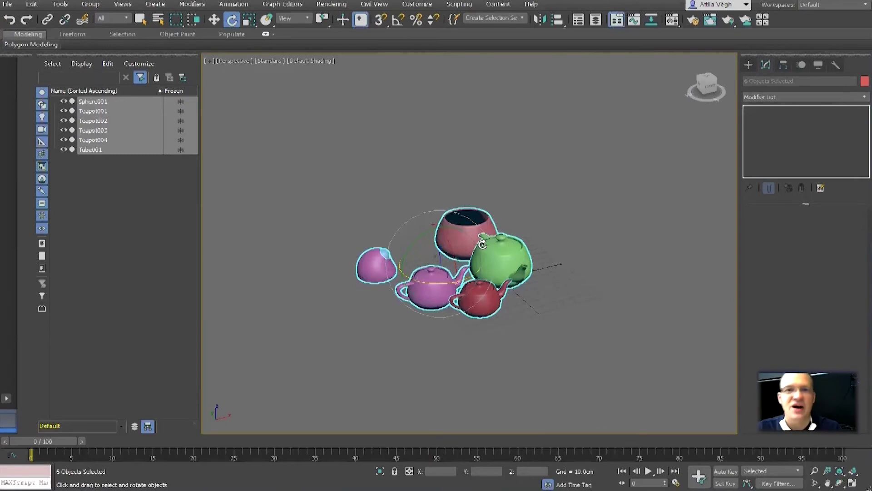
key("Delete")
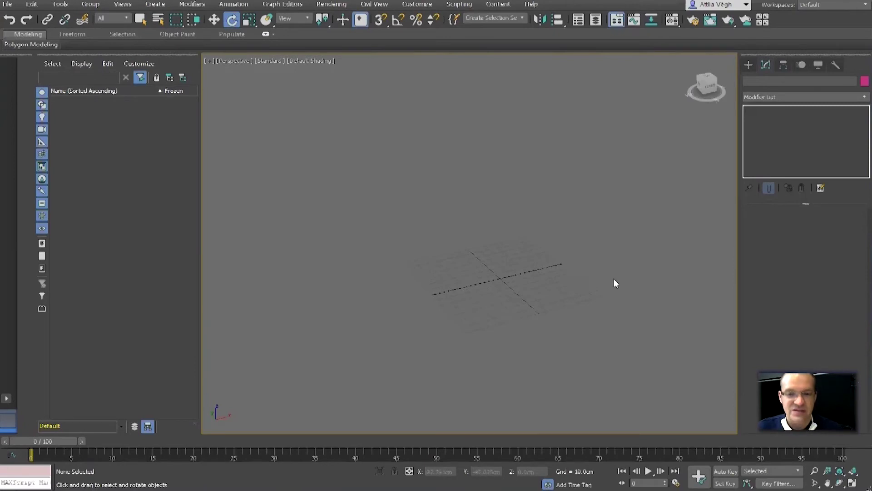
key("z")
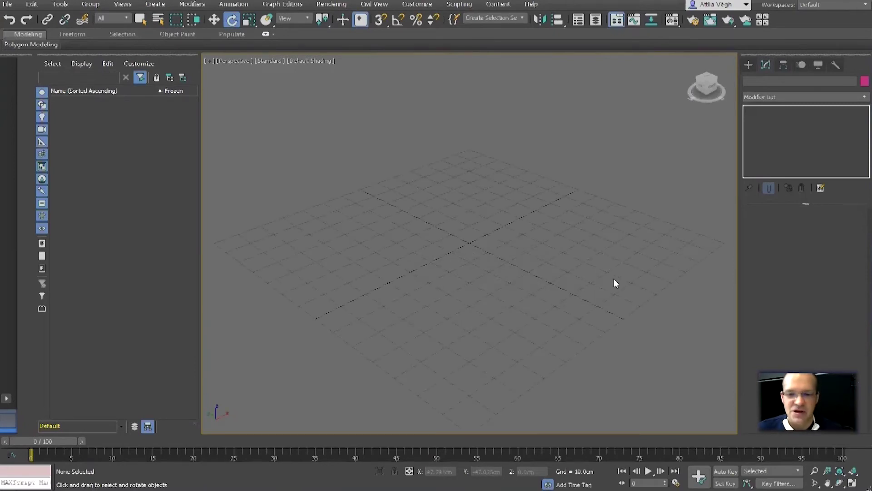
Switch to the four-viewport layout, activate the Top viewport, and reactivate the Perspective viewport.
key("alt+w")
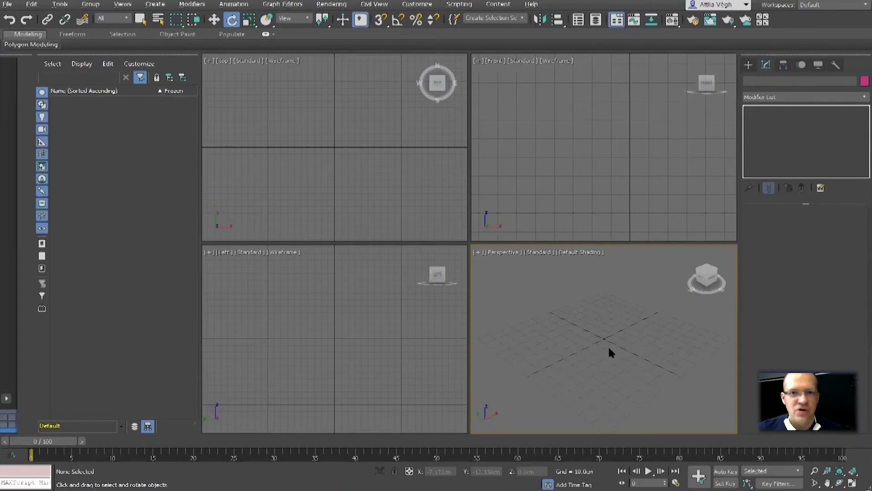
left_click(348, 150)
middle_click_drag(342, 149, 348, 175)
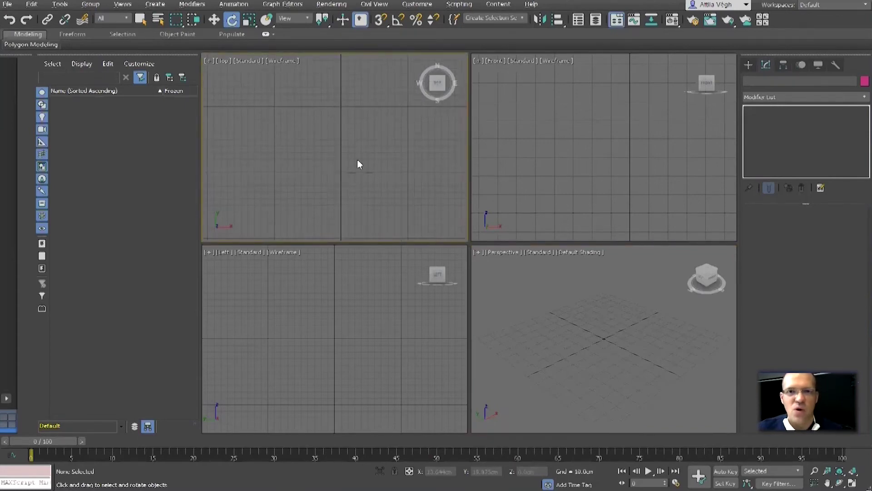
left_click(588, 319)
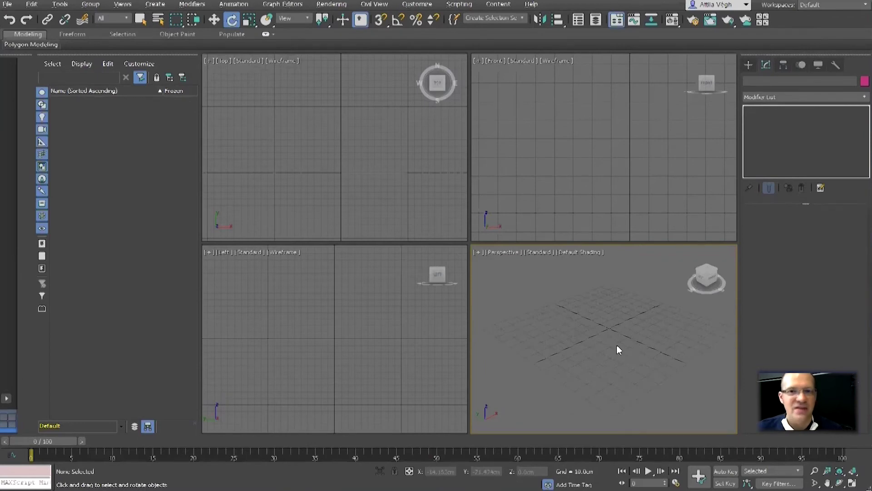
Create a teapot with a radius of about 21.4 cm near the origin in the Perspective viewport.
left_click(749, 65)
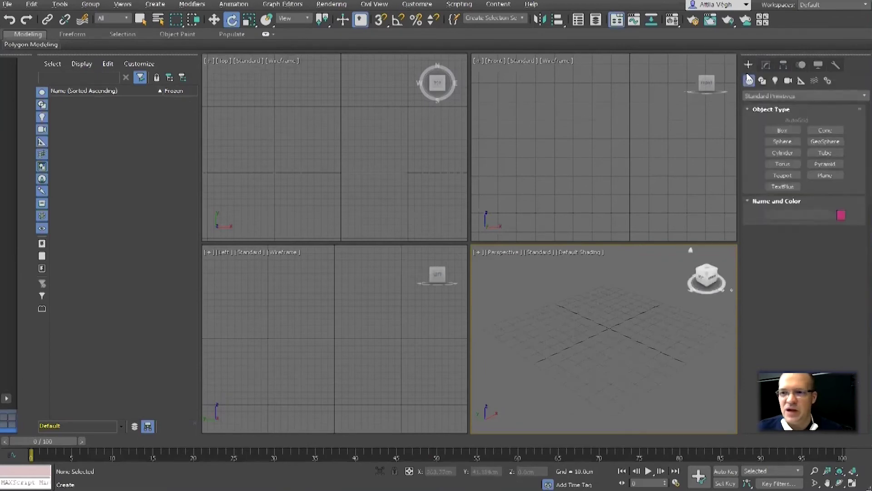
left_click(783, 175)
left_click_drag(616, 327, 635, 343)
Create a teapot of about 21.3 cm radius in the Top viewport and one of about 11.3 cm in the Front viewport.
middle_click_drag(341, 180, 337, 147)
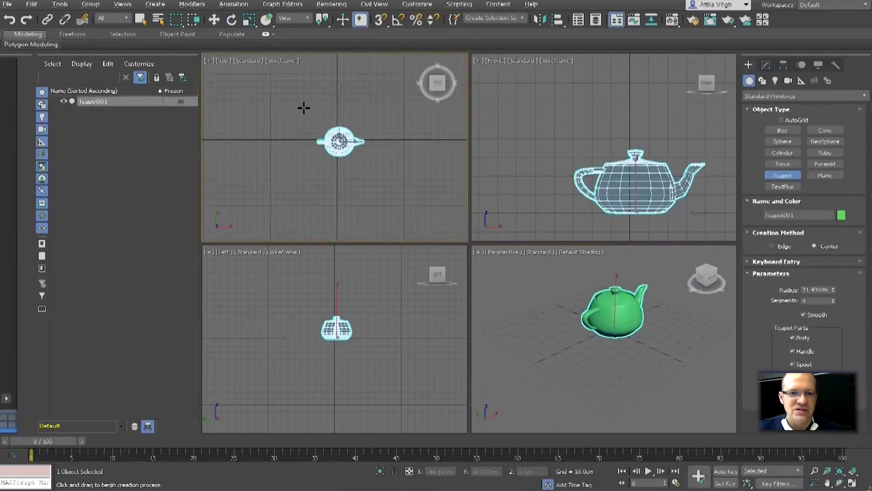
left_click_drag(304, 108, 325, 112)
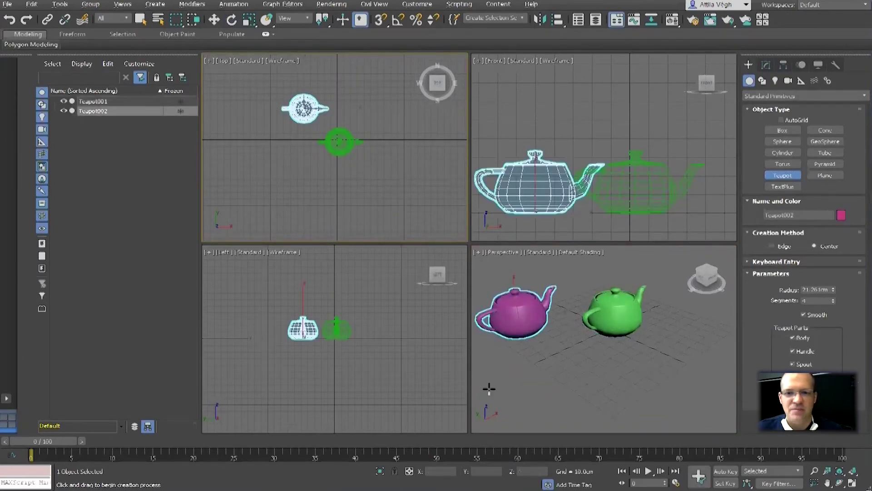
middle_click_drag(558, 158, 570, 160)
left_click_drag(598, 111, 617, 119)
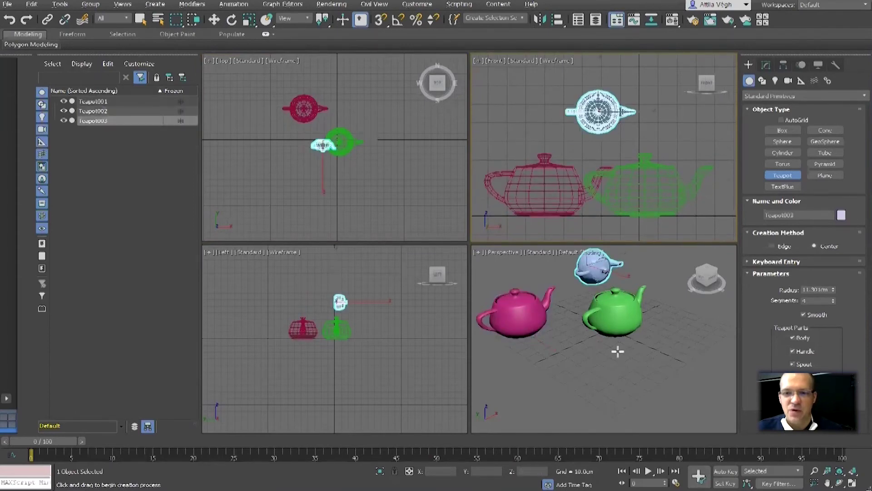
Draw an upright plane in the Front viewport that spans the area around all three teapots.
middle_click_drag(628, 353, 571, 284, "alt")
middle_click_drag(559, 372, 596, 355, "alt")
middle_click_drag(703, 378, 742, 245, "alt")
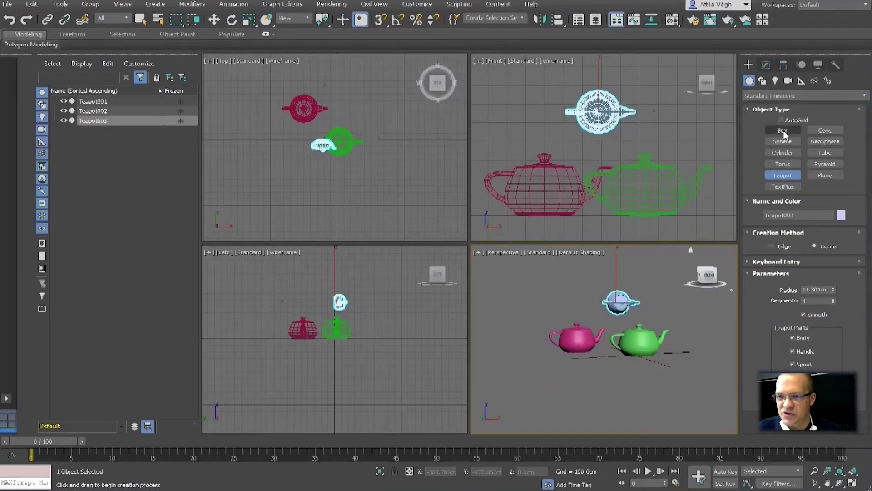
left_click(824, 176)
scroll(647, 179, "down", 3)
middle_click_drag(646, 178, 633, 172)
left_click_drag(530, 93, 678, 217)
key("e")
Create a teapot with a radius of about 19.5 cm above the magenta teapot in the Left viewport.
mouse_move(602, 323)
middle_mouse_down("alt")
mouse_move(640, 320)
mouse_move(602, 323)
middle_mouse_up("alt")
middle_click_drag(602, 323, 640, 285)
middle_click_drag(455, 318, 412, 334)
scroll(411, 334, "up", 3)
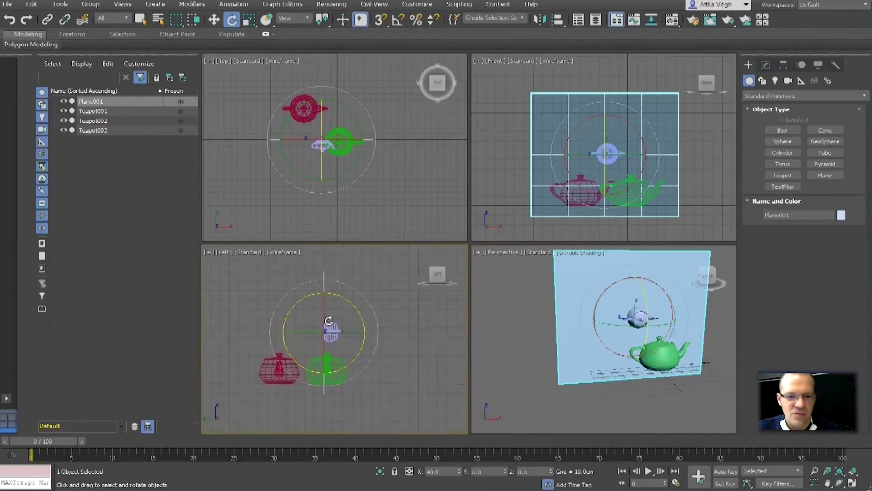
left_click(781, 176)
left_click_drag(291, 317, 307, 327)
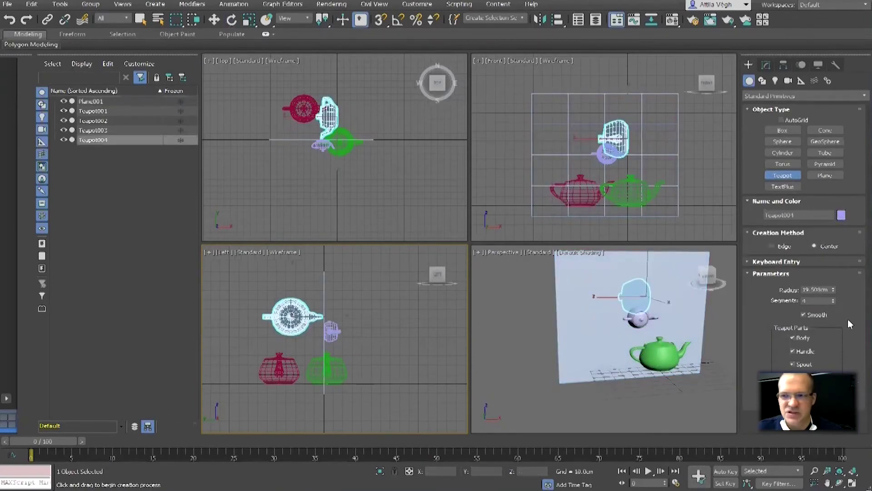
Draw a second upright plane in the Left viewport that spans the area around all the teapots.
left_click(826, 175)
middle_click_drag(311, 332, 324, 337)
left_click_drag(231, 263, 394, 410)
key("e")
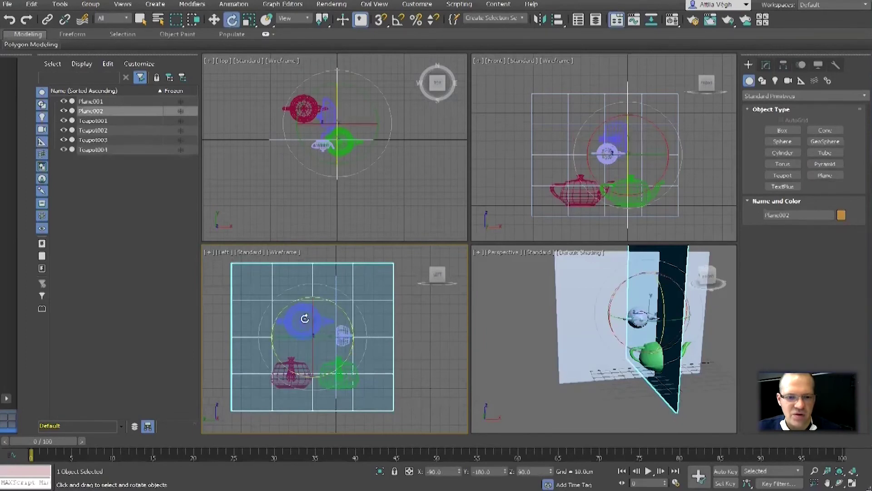
Move the teapot drawn in the Left viewport horizontally along world Y to about Y -37.7 cm.
key("w")
left_click(304, 319)
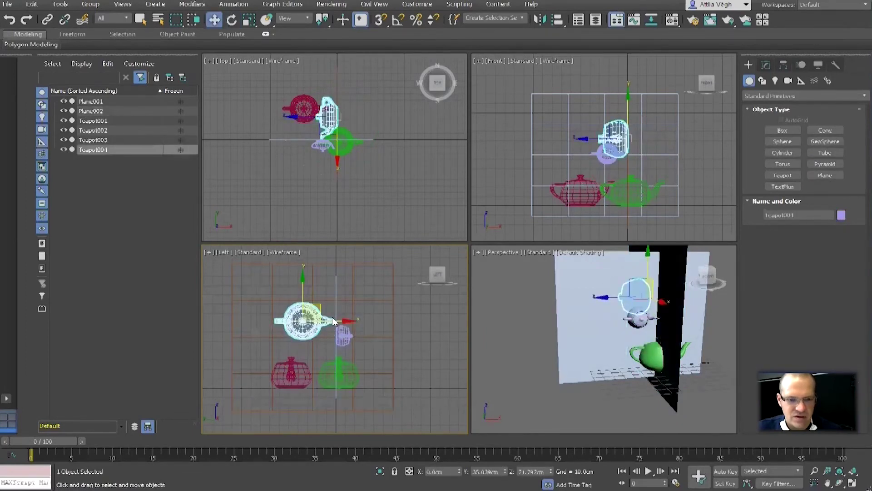
left_click_drag(335, 321, 403, 340)
middle_click_drag(568, 357, 624, 363, "alt")
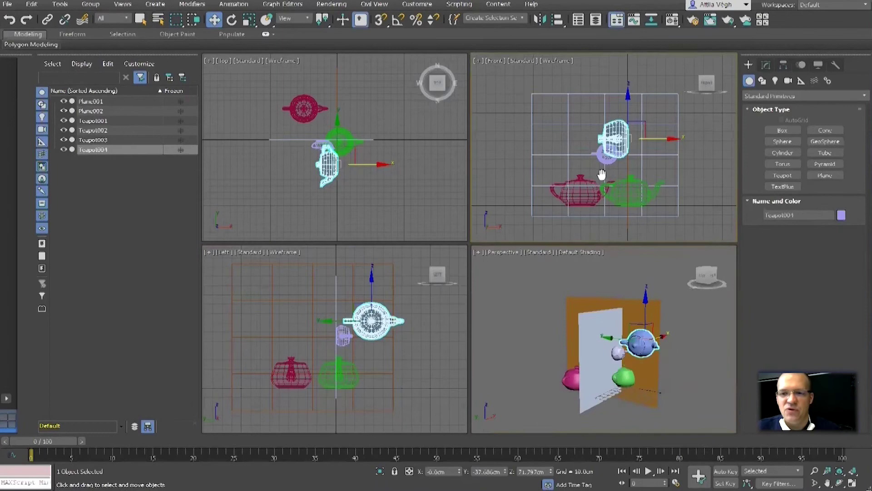
middle_click_drag(600, 175, 603, 170)
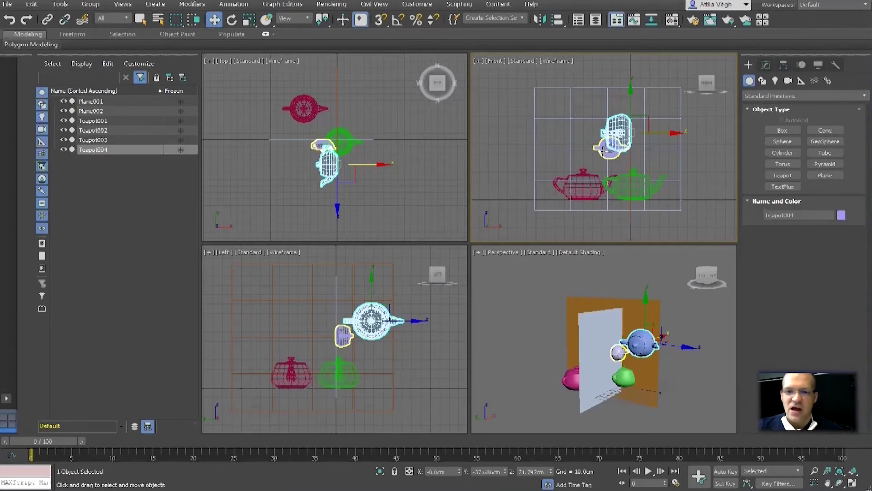
Move the light blue plane drawn in the Front viewport back behind the magenta teapot, to about Y 111.7 cm.
middle_click_drag(604, 321, 570, 310, "alt")
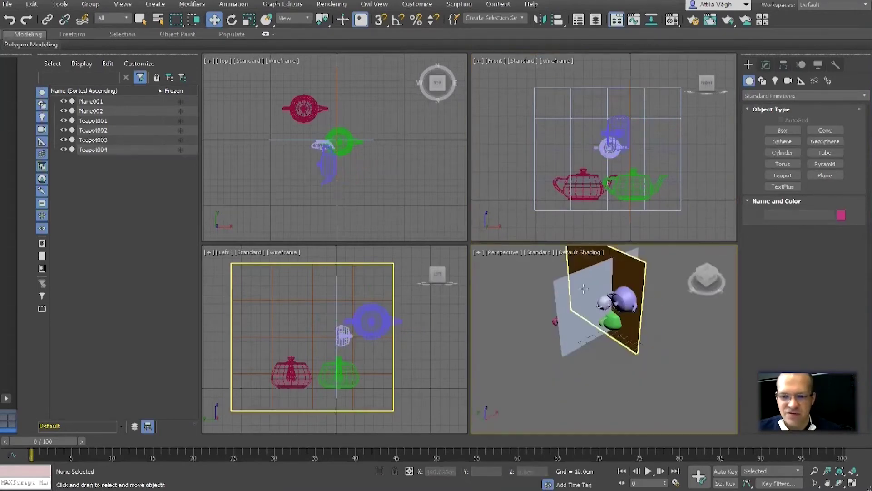
left_click(571, 309)
left_click_drag(574, 291, 531, 272)
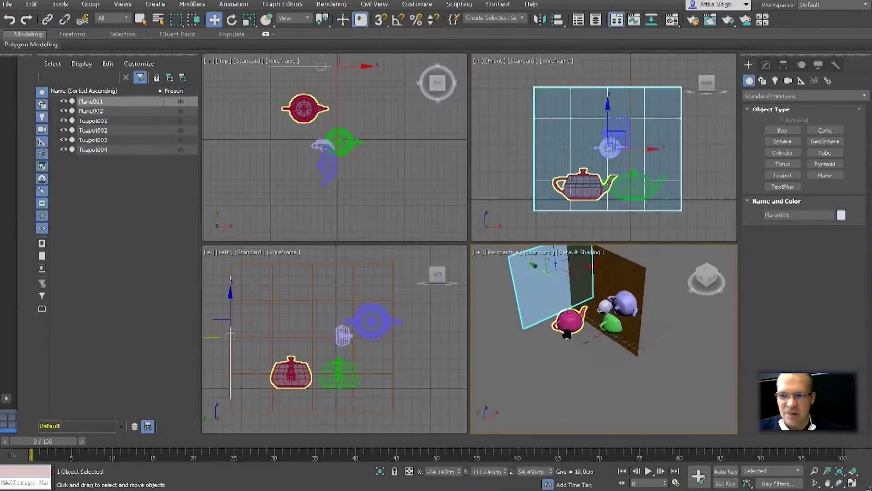
Create a flat box on the perspective grid in front of the teapots, about 35 cm long, 55 cm wide and 2.2 cm high.
middle_click_drag(569, 318, 571, 347)
middle_click_drag(662, 305, 637, 309, "alt")
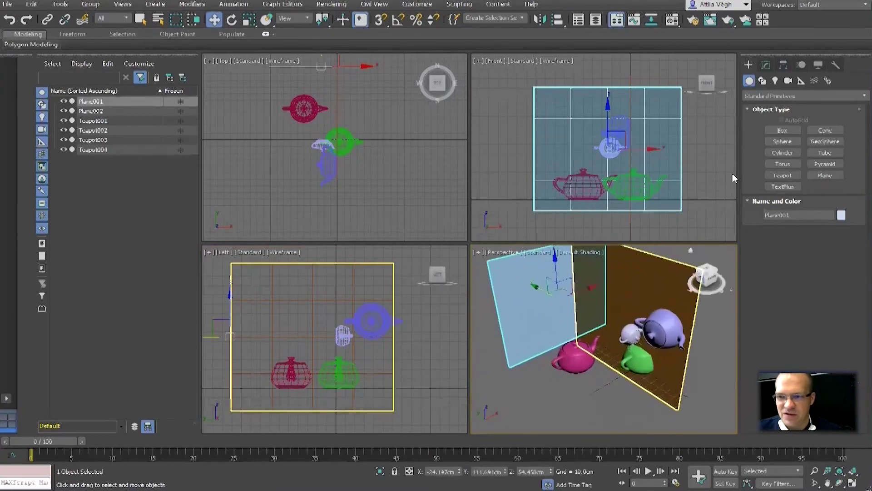
left_click(790, 131)
middle_click_drag(584, 395, 580, 379)
left_click_drag(555, 383, 618, 375)
left_click(617, 373)
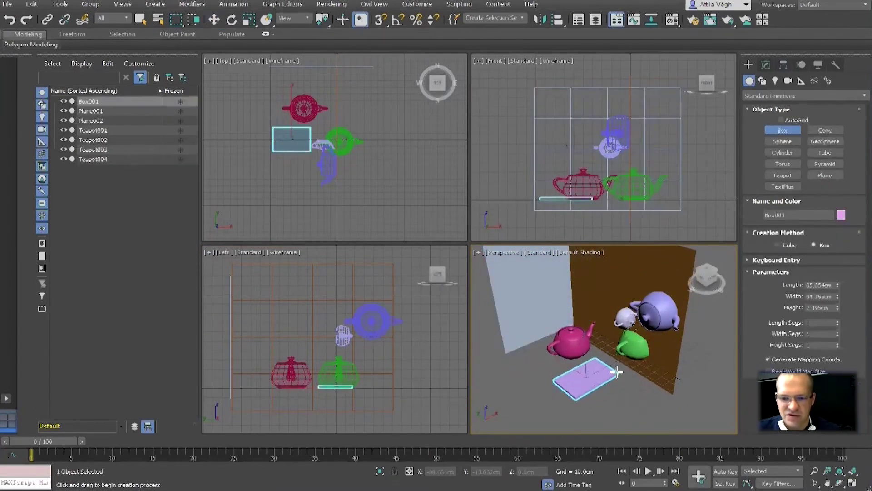
right_click(617, 373)
middle_click_drag(565, 378, 572, 386)
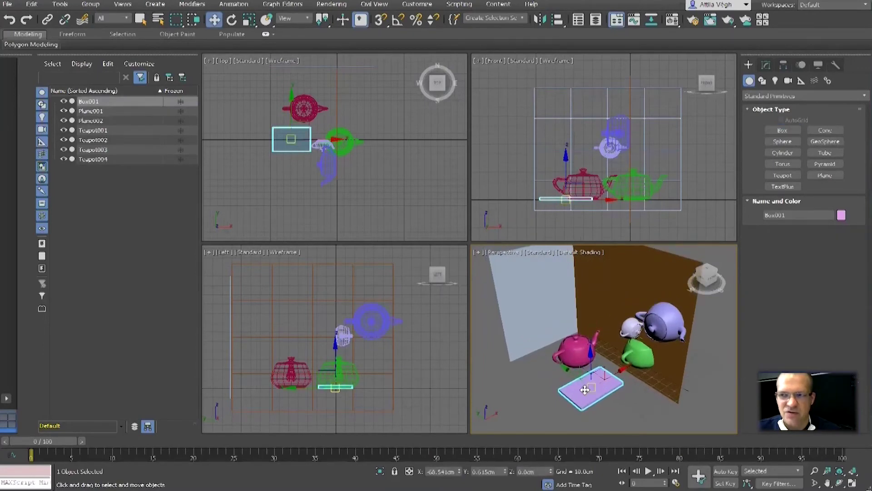
Raise the flat box in front of the light blue plane and rotate it upright to exactly 90 degrees about X.
mouse_move(572, 386)
left_mouse_down()
mouse_move(526, 345)
mouse_move(543, 253)
mouse_move(579, 400)
left_mouse_up()
key("e")
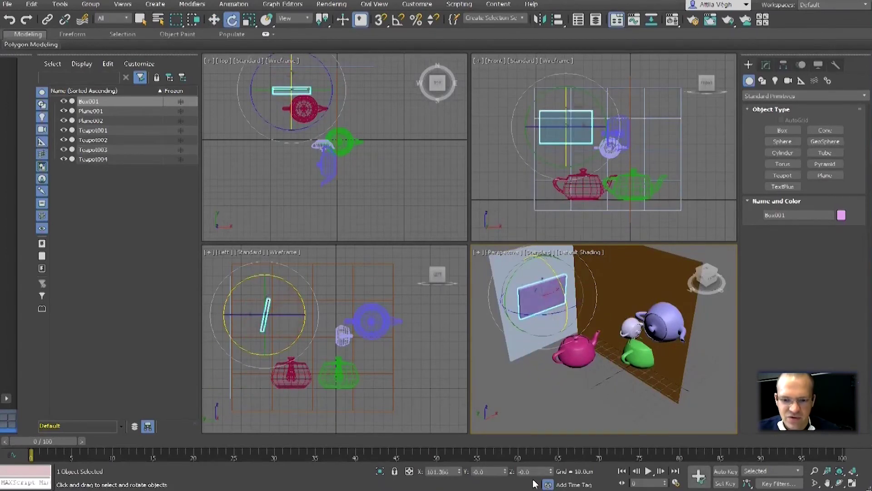
double_click(451, 471)
type("90")
key("Return")
middle_click_drag(641, 354, 665, 360)
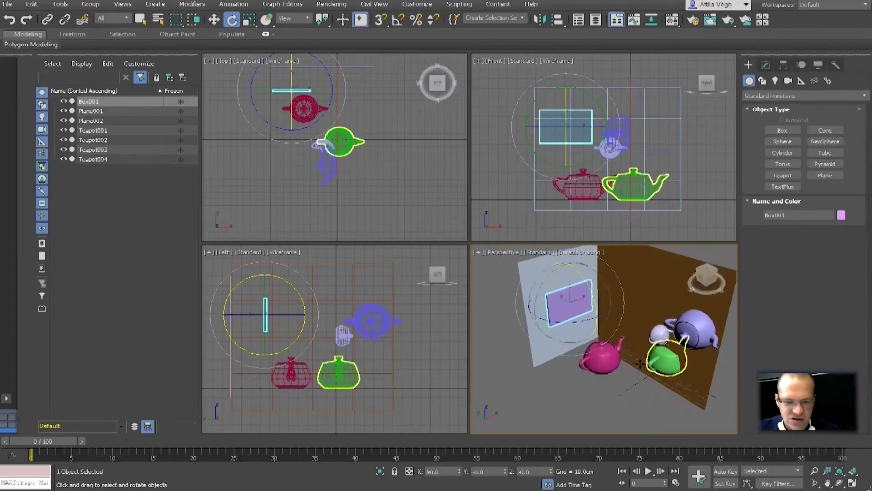
Move the upright box back against the light blue plane, to about Y 108.5 cm.
key("w")
scroll(569, 331, "up", 3)
middle_click_drag(576, 328, 604, 318, "alt")
left_click_drag(548, 272, 525, 181)
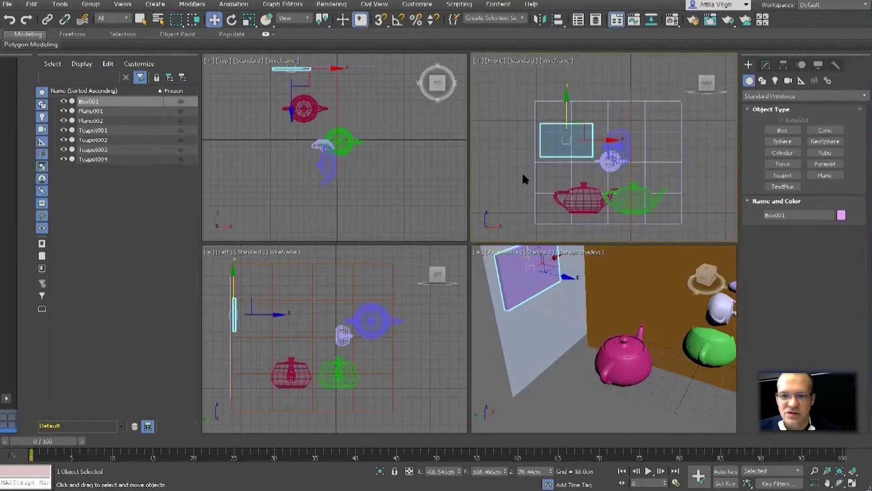
Delete the box and draw a new one in the Front viewport, about 26 cm long, 37 cm wide and 4 cm high.
scroll(572, 177, "down", 3)
key("Delete")
middle_click_drag(582, 173, 600, 173)
left_click(783, 131)
scroll(555, 157, "up", 4)
middle_click_drag(572, 165, 559, 153)
left_click_drag(541, 134, 578, 159)
left_click(573, 148)
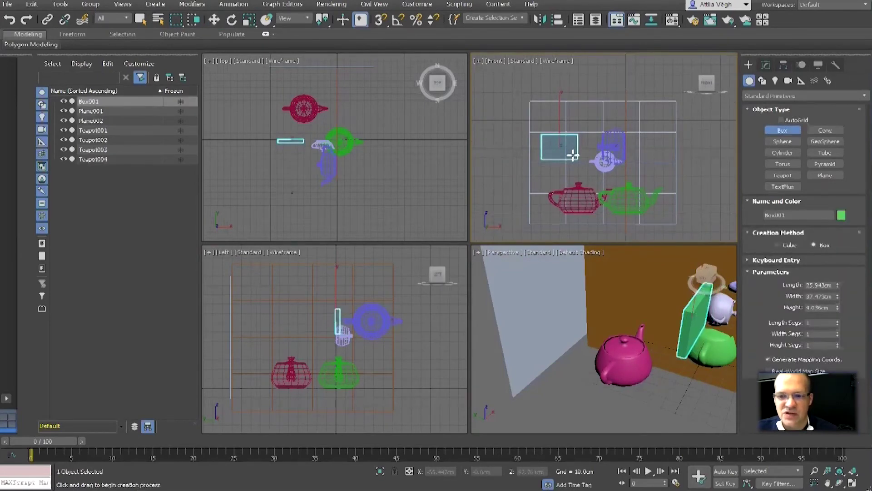
left_click(574, 160)
key("w")
Move the green box back along world Y onto the light blue plane, to about Y 111.8 cm.
middle_click_drag(605, 284, 594, 335)
scroll(602, 300, "down", 5)
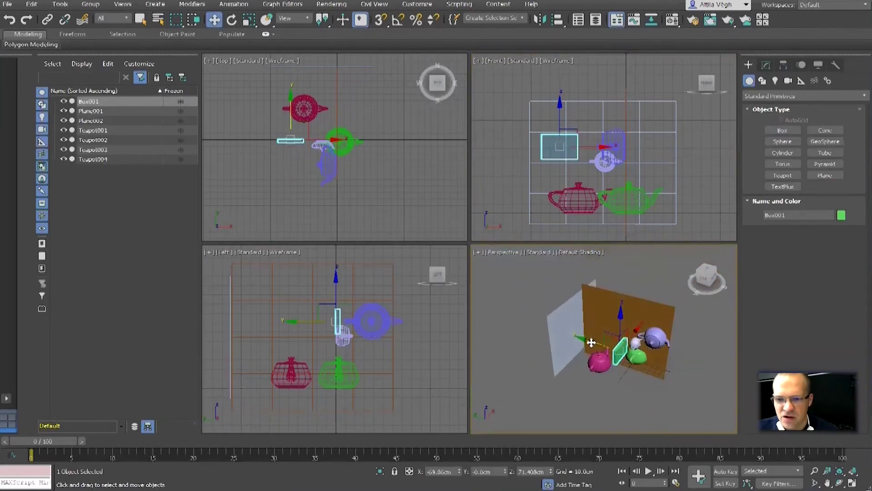
scroll(593, 340, "up", 4)
left_click_drag(602, 333, 516, 307)
middle_click_drag(687, 279, 680, 300)
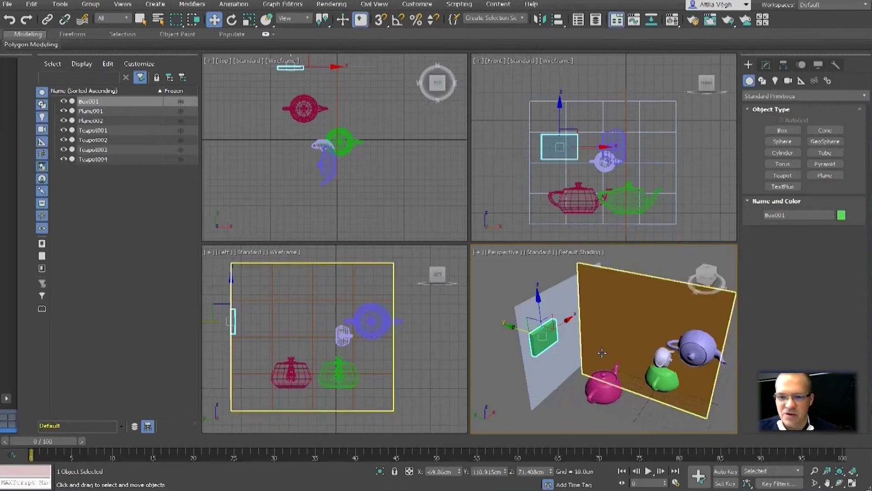
scroll(562, 345, "up", 5)
scroll(562, 345, "up", 4)
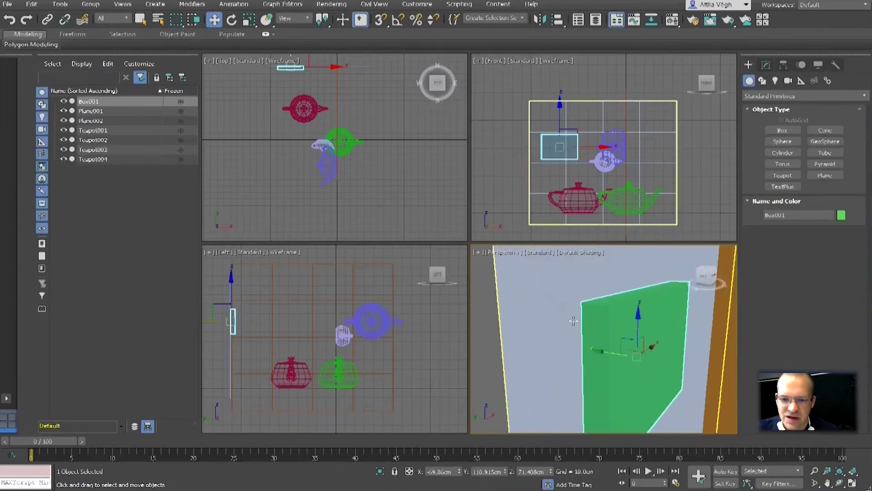
scroll(591, 313, "up", 1)
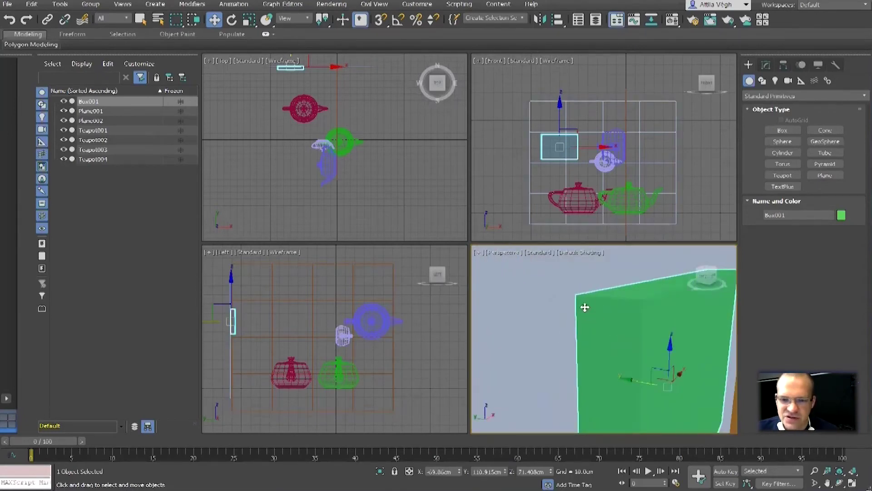
left_click_drag(635, 377, 628, 379)
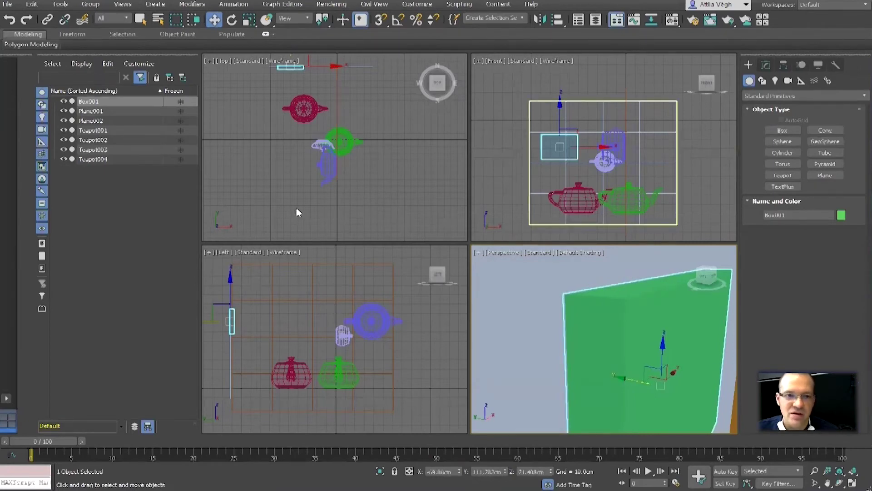
Fine-tune the green box against the light blue plane in the Top viewport, to about Y 111.7 cm.
scroll(292, 110, "up", 6)
middle_click_drag(312, 103, 307, 151)
scroll(356, 138, "up", 2)
scroll(307, 151, "up", 4)
middle_click_drag(474, 164, 398, 160)
scroll(398, 160, "up", 3)
left_click_drag(404, 155, 406, 167)
scroll(409, 169, "down", 3)
scroll(412, 175, "down", 2)
scroll(572, 273, "down", 5)
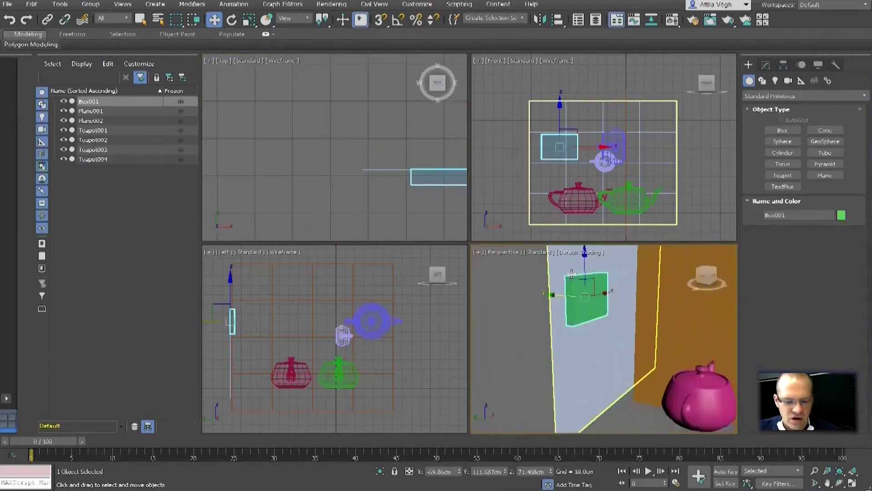
Maximize the Perspective viewport and frame the green box on the light blue plane.
key("alt+w")
middle_click_drag(537, 289, 485, 256, "alt")
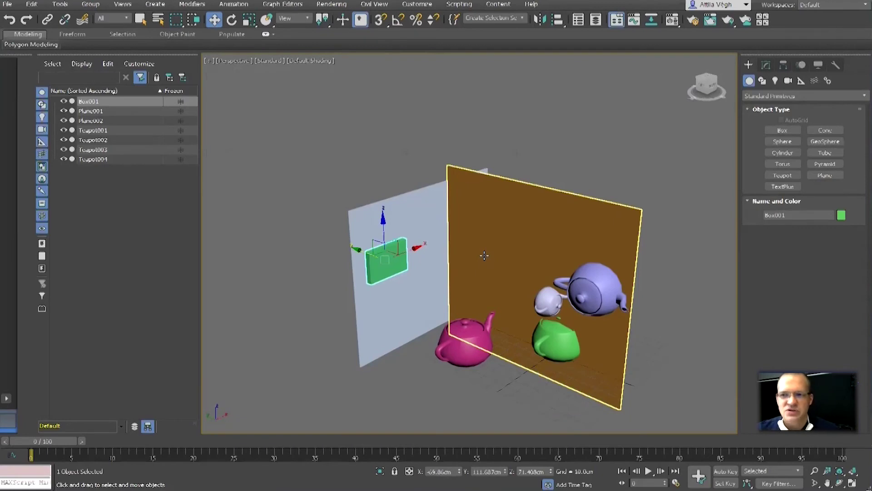
middle_click_drag(530, 250, 513, 259, "alt")
scroll(516, 266, "up", 4)
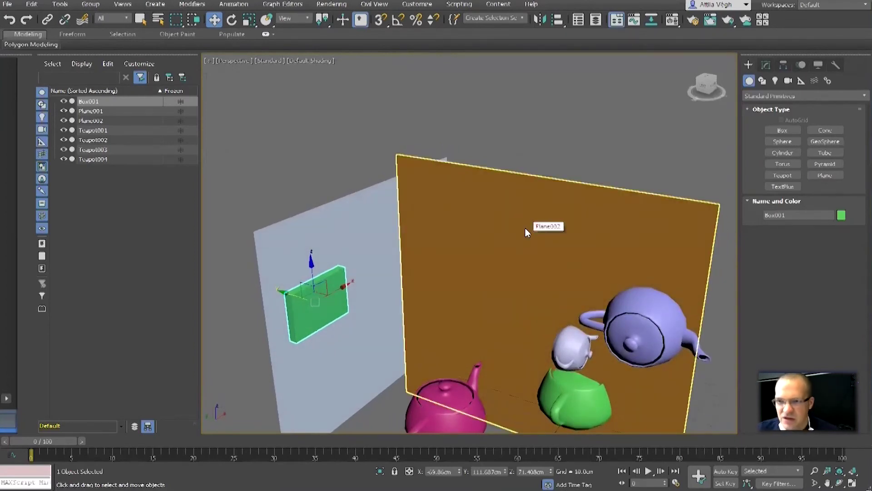
middle_click_drag(438, 257, 430, 240, "alt")
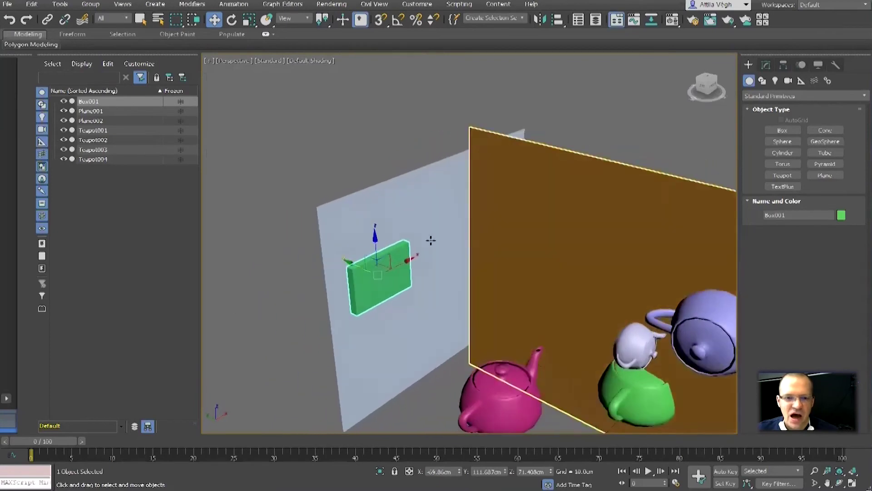
scroll(429, 239, "up", 3)
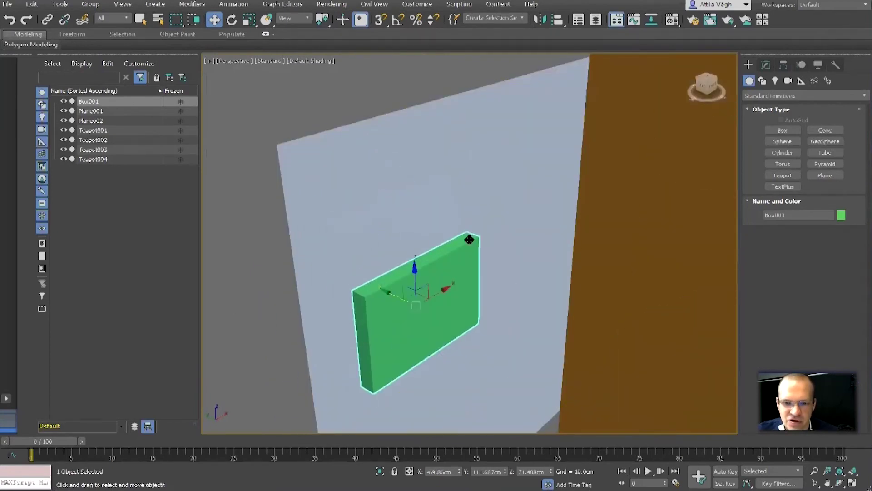
middle_click_drag(512, 272, 481, 268, "alt")
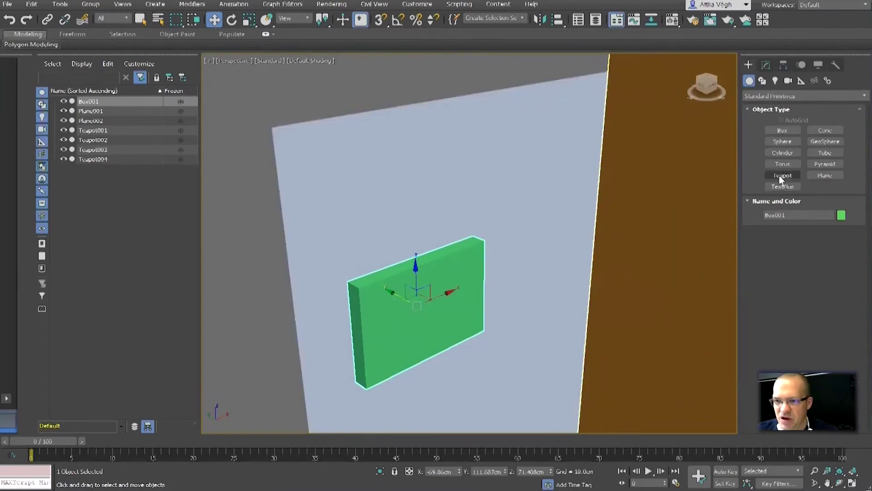
Switch the geometry category to Extended Primitives and choose the Torus Knot primitive.
left_click(763, 96)
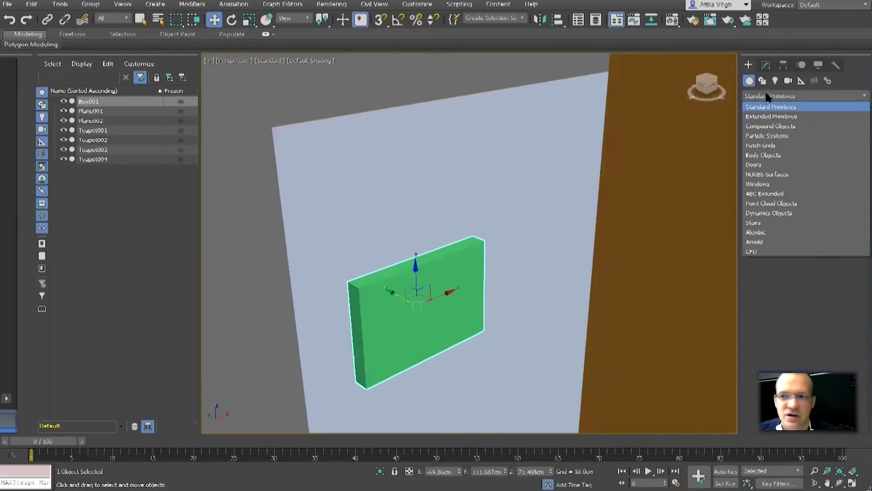
left_click(778, 117)
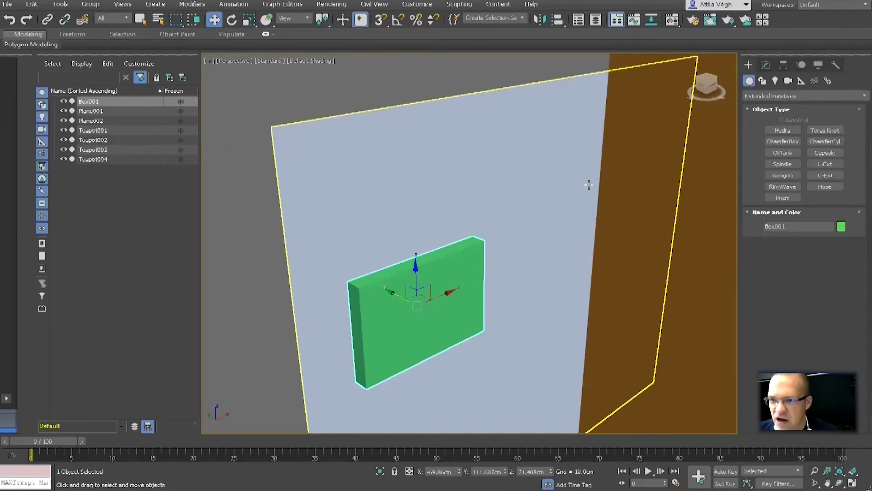
left_click(827, 129)
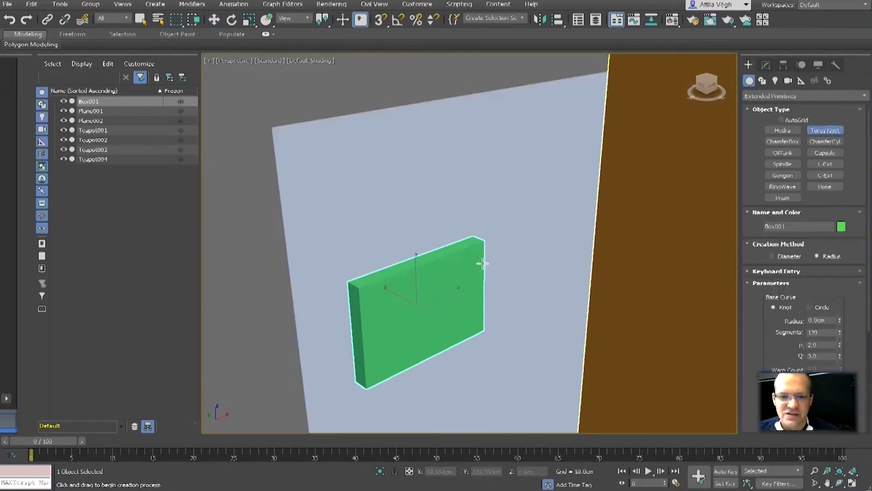
Try to draw a torus knot on the far end of the green box's top face without AutoGrid.
middle_click_drag(482, 259, 475, 264, "alt")
scroll(477, 268, "up", 6)
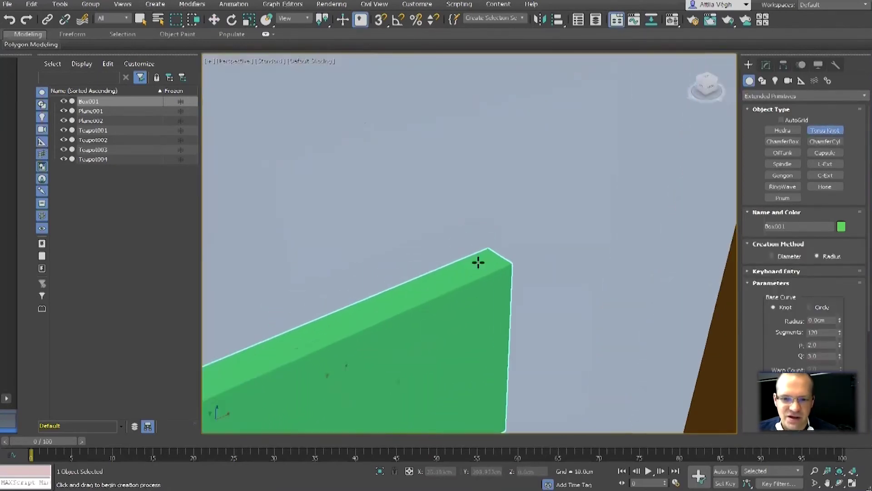
left_click_drag(488, 260, 621, 259)
right_click(612, 273)
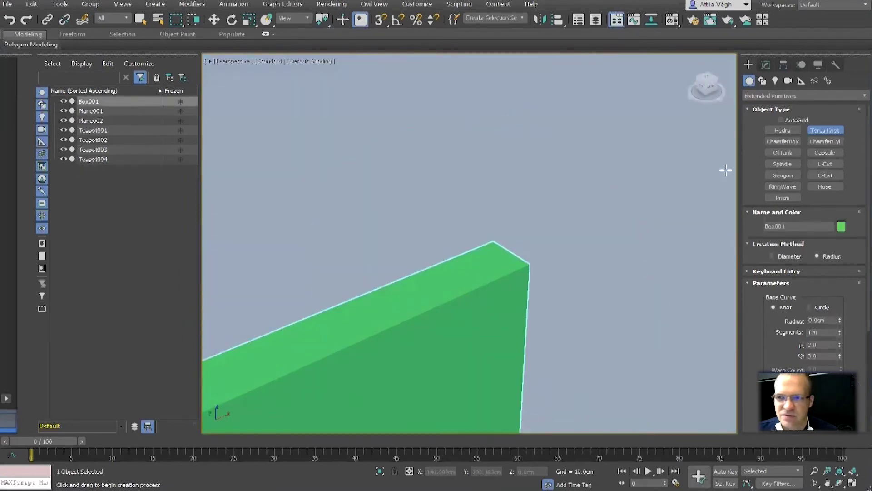
Turn on AutoGrid for the torus knot and test its alignment on the faces of the box, plane and teapot.
left_click(781, 120)
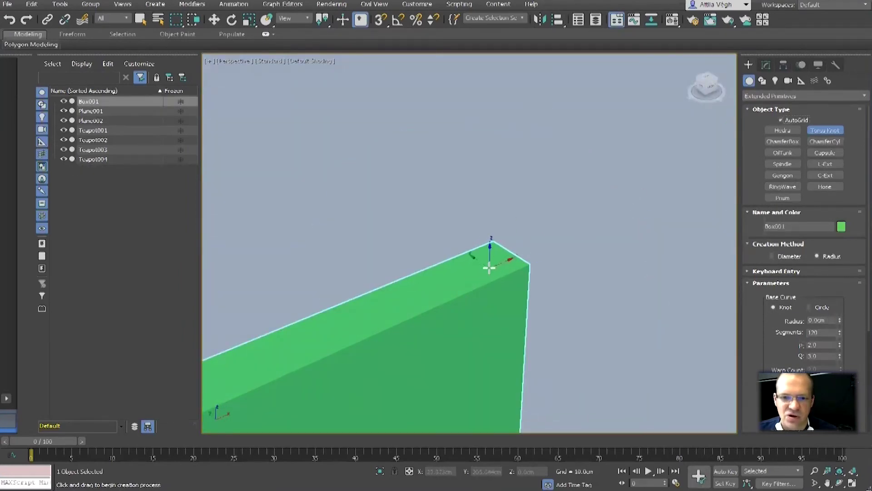
scroll(495, 278, "down", 1)
scroll(495, 277, "down", 4)
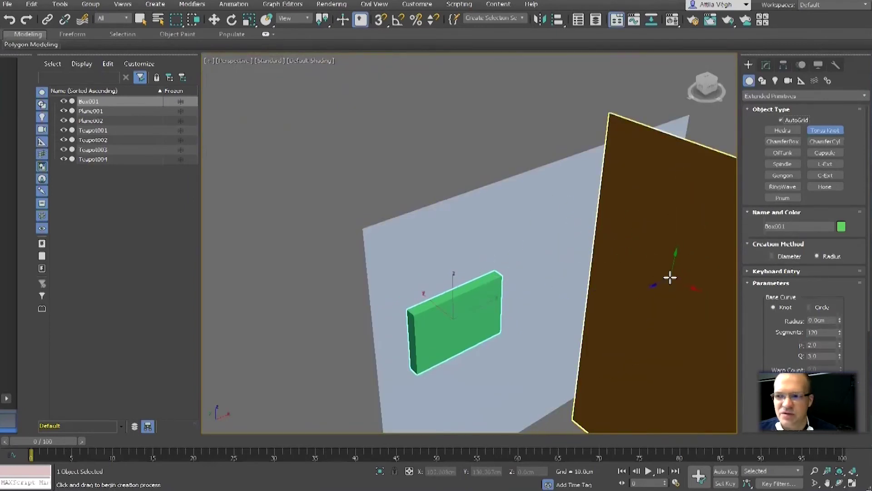
middle_click_drag(670, 279, 544, 262, "alt")
scroll(623, 269, "down", 5)
middle_click_drag(606, 250, 580, 201)
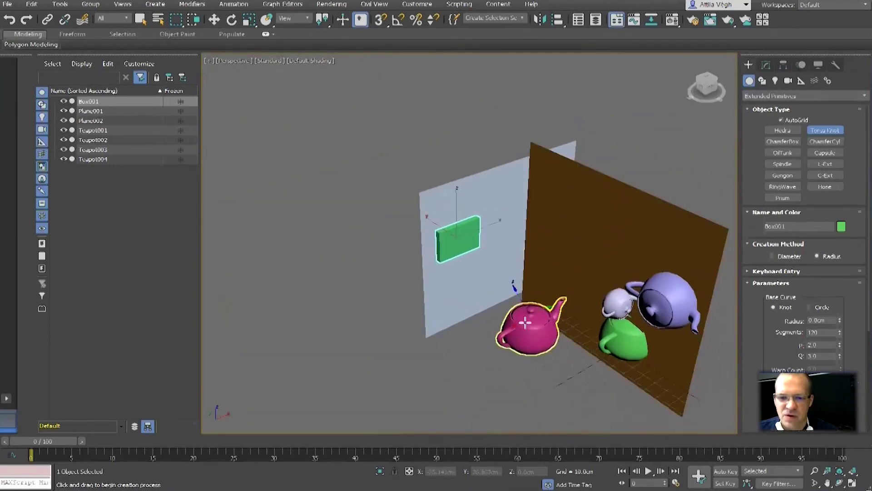
Draw a torus knot with a radius of about 1.9 cm on the lid knob of the magenta teapot.
scroll(526, 322, "up", 6)
scroll(527, 323, "up", 2)
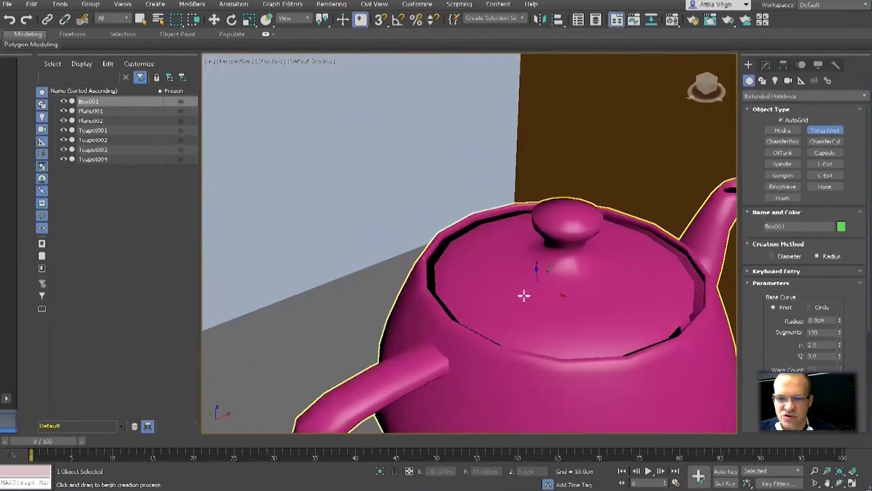
middle_click_drag(561, 204, 534, 257)
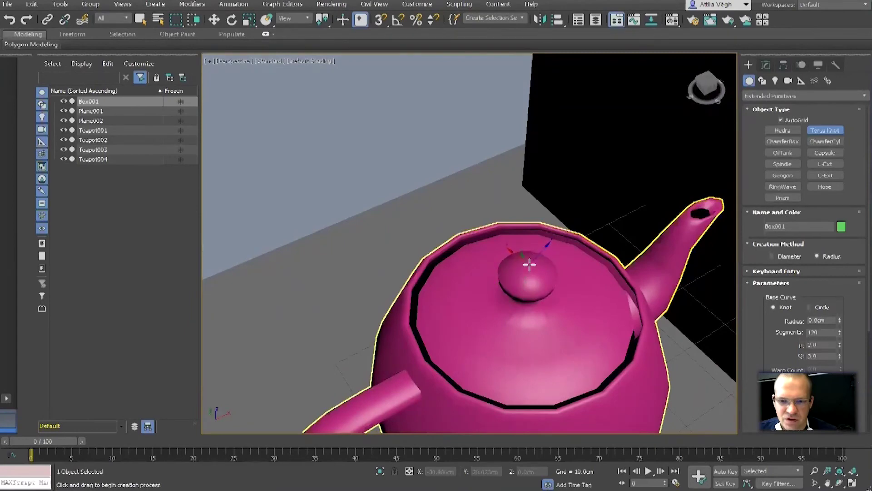
left_click_drag(530, 263, 531, 272, "alt")
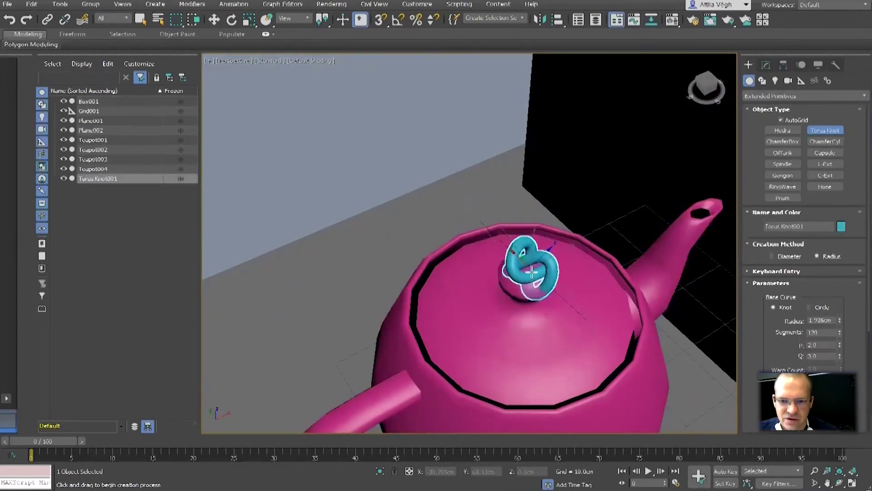
left_click(531, 272)
key("w")
middle_click_drag(514, 326, 508, 322, "alt")
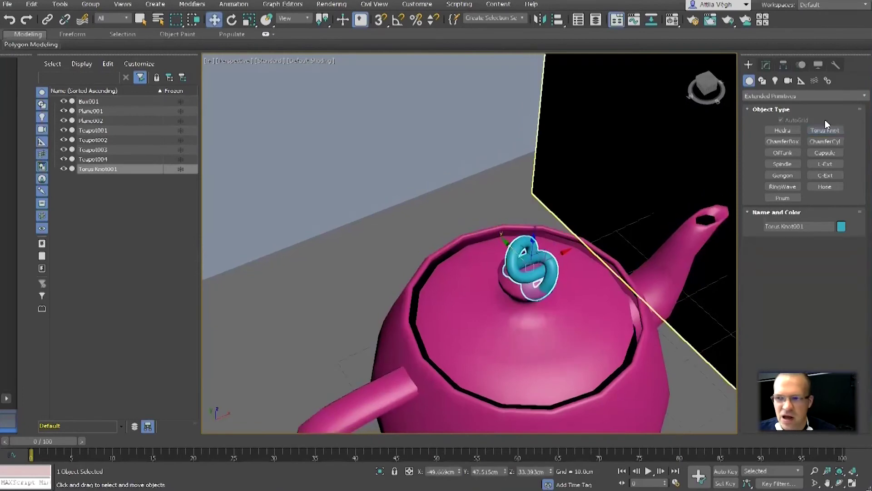
Draw a second torus knot with AutoGrid on the green box's top face near its far corner, radius about 1.1 cm.
left_click(825, 130)
scroll(578, 277, "down", 6)
middle_click_drag(577, 275, 575, 320)
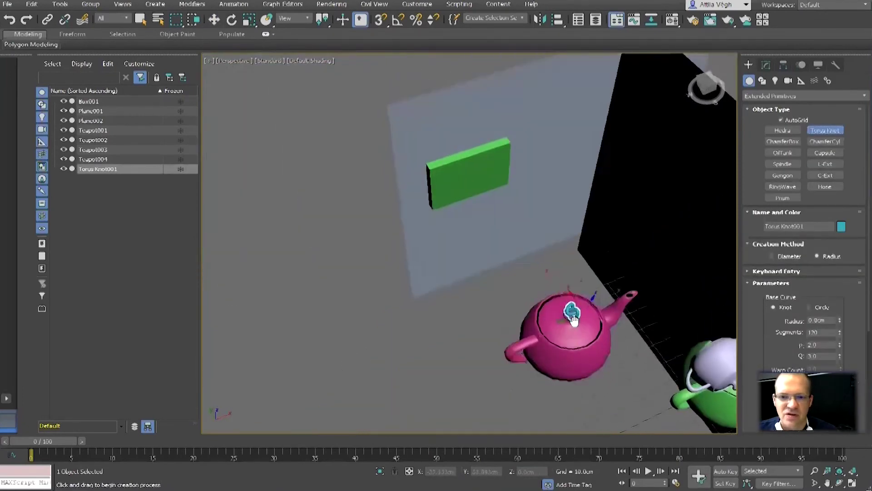
scroll(508, 146, "up", 8)
middle_click_drag(482, 132, 519, 233)
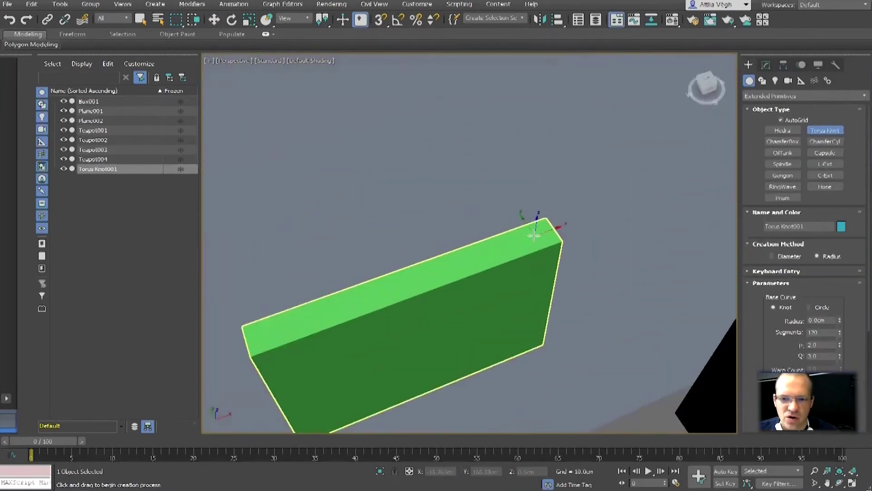
left_click_drag(539, 234, 543, 246)
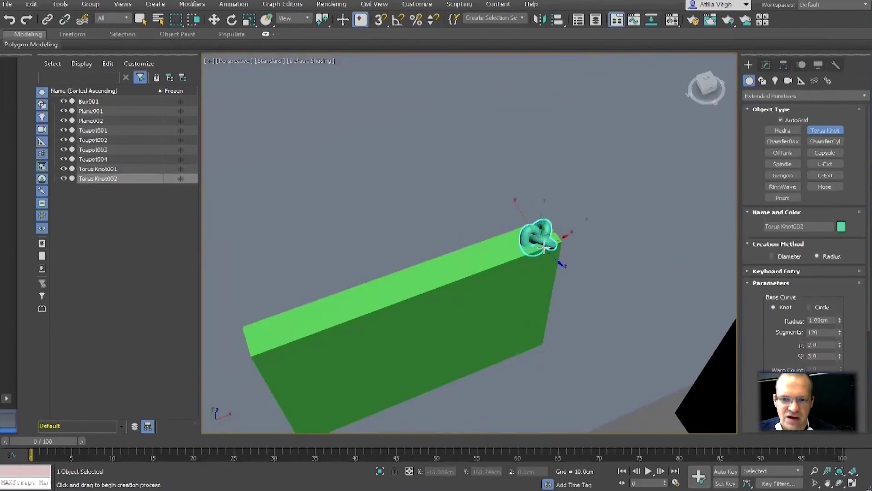
Raise the torus knot on the green box along world Z to about 86 cm and check its rotation values.
key("w")
middle_click_drag(547, 250, 526, 168, "alt")
left_click_drag(537, 204, 538, 191)
middle_click_drag(539, 230, 499, 233, "alt")
scroll(559, 260, "down", 10)
scroll(509, 243, "up", 5)
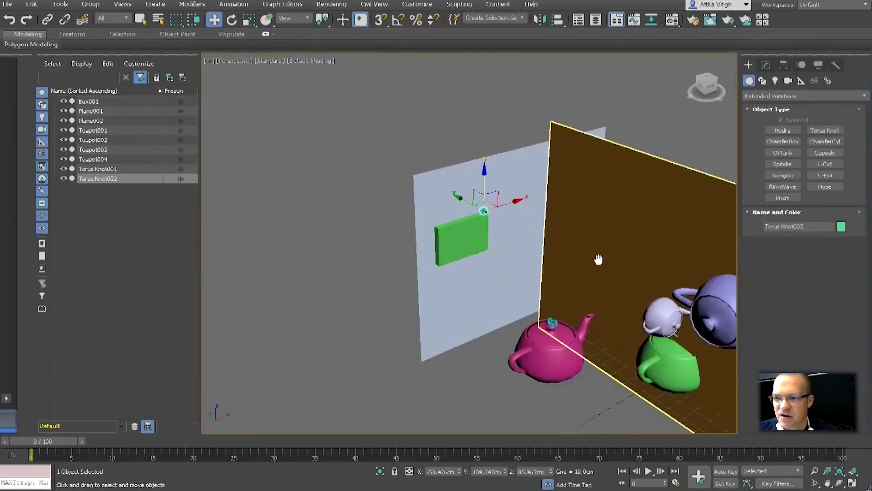
middle_click_drag(599, 259, 502, 250)
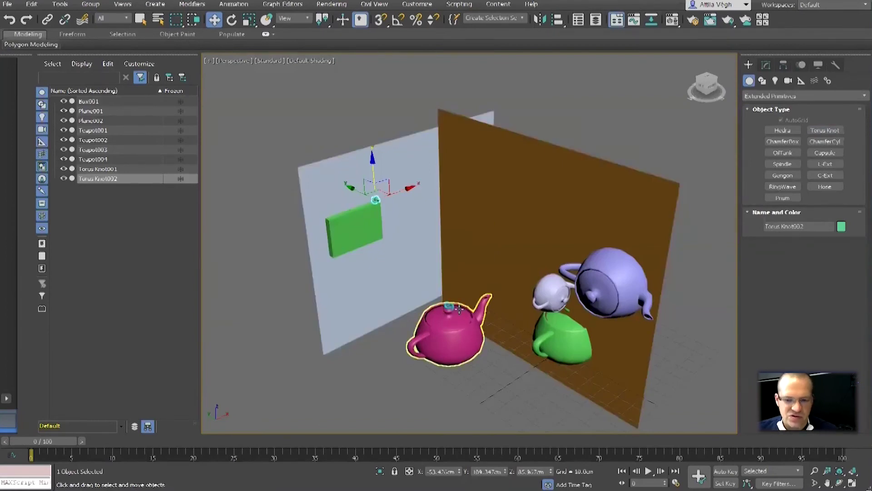
key("e")
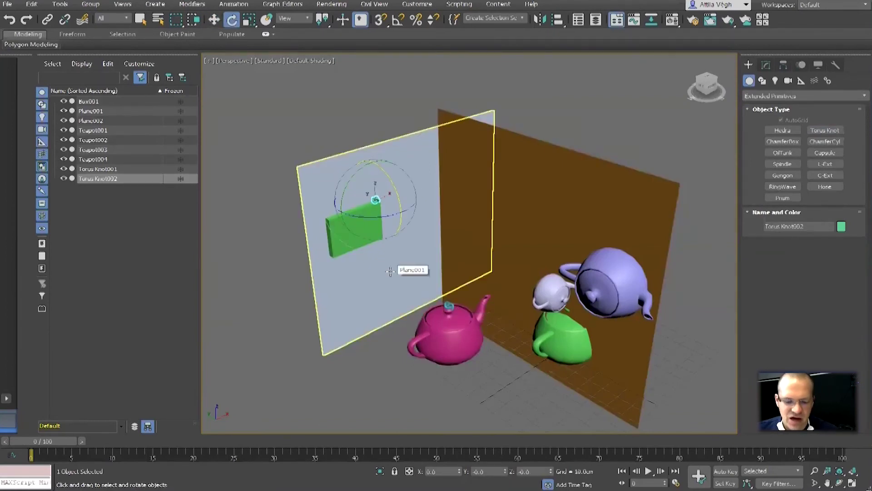
key("w")
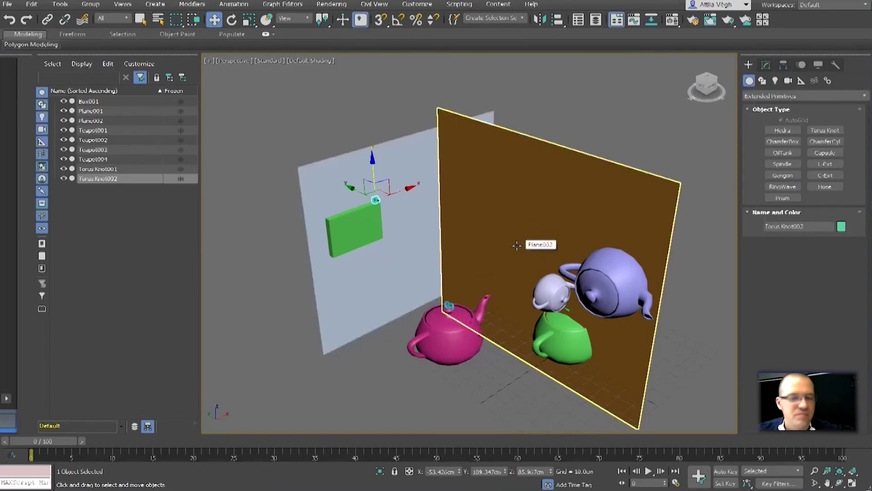
Check the AutoGrid option with the ChamferBox tool and switch the object category to Standard Primitives.
left_click(787, 144)
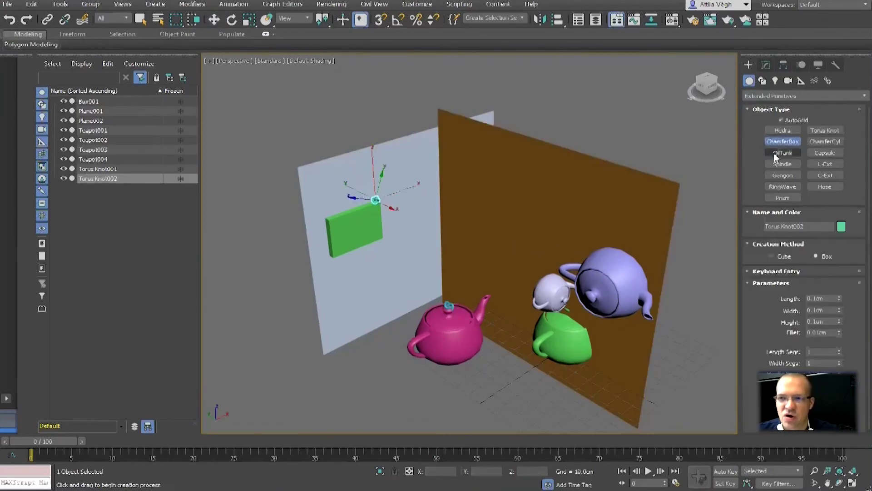
left_click(782, 119)
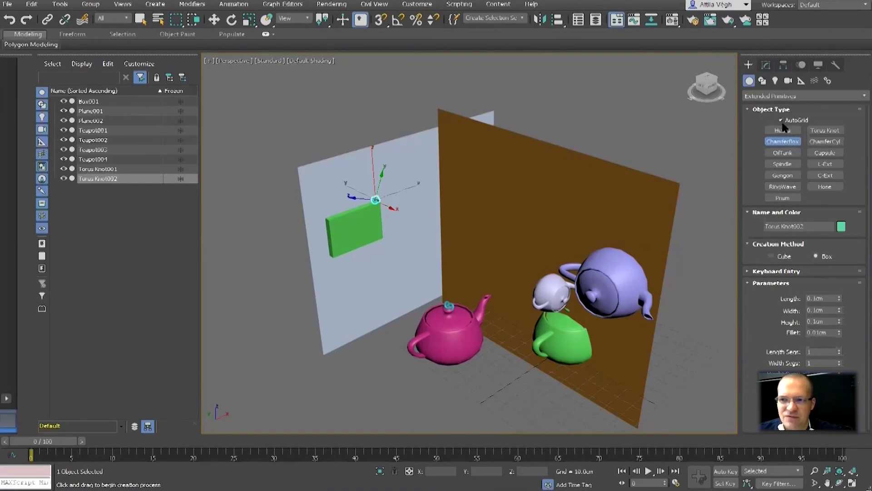
right_click(627, 133)
left_click(758, 96)
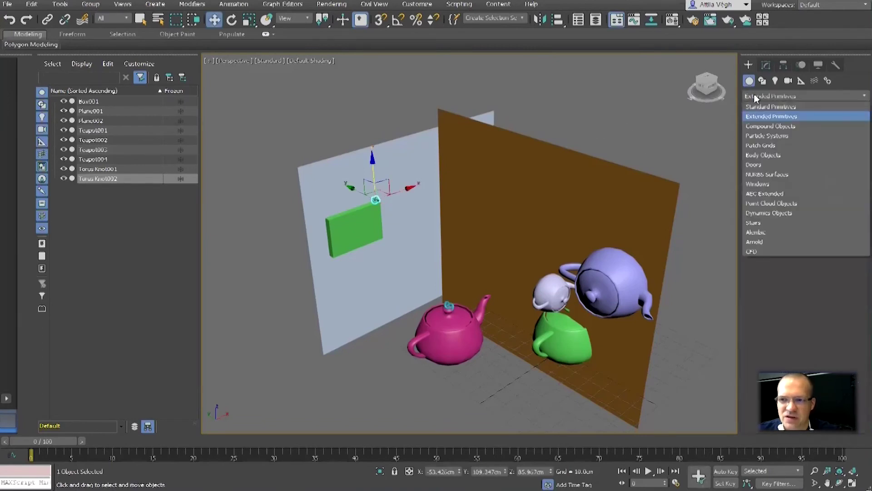
left_click(758, 103)
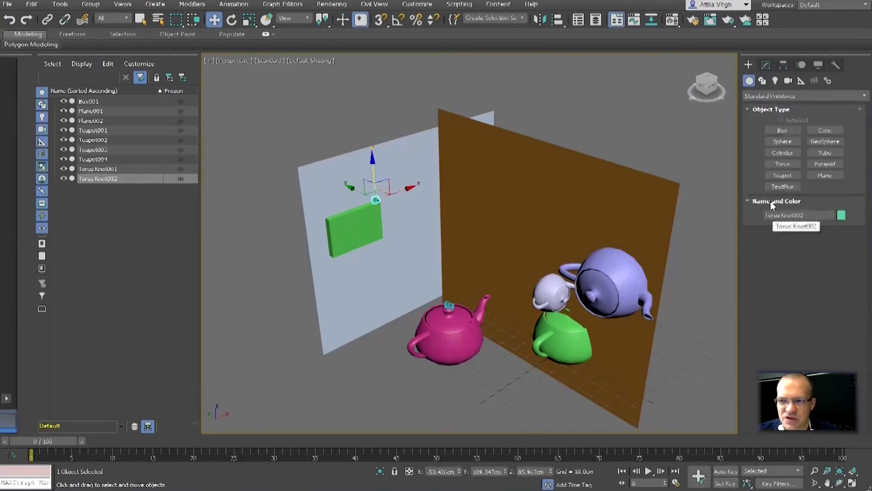
Activate and leave the Box tool to check when its AutoGrid option is available.
left_click(782, 131)
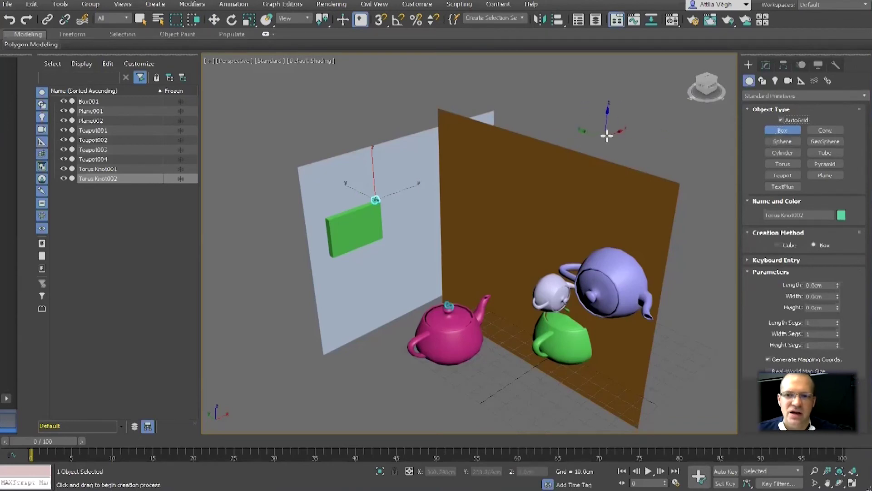
key("w")
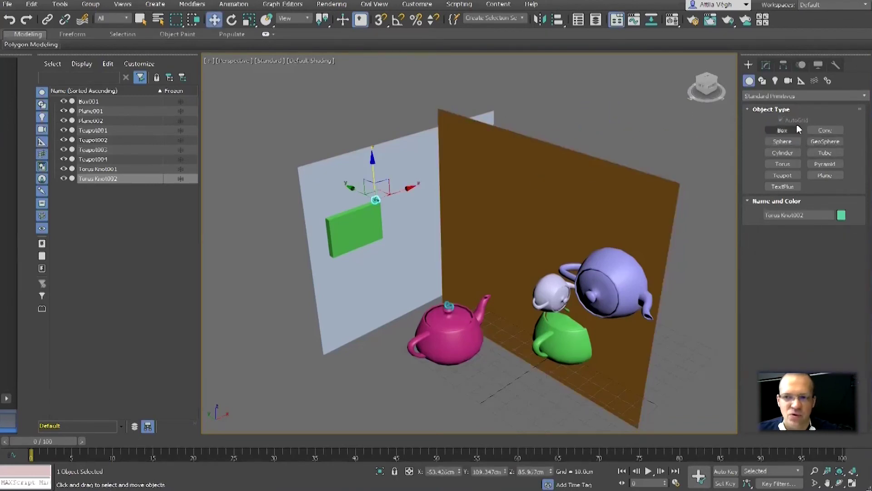
left_click(780, 132)
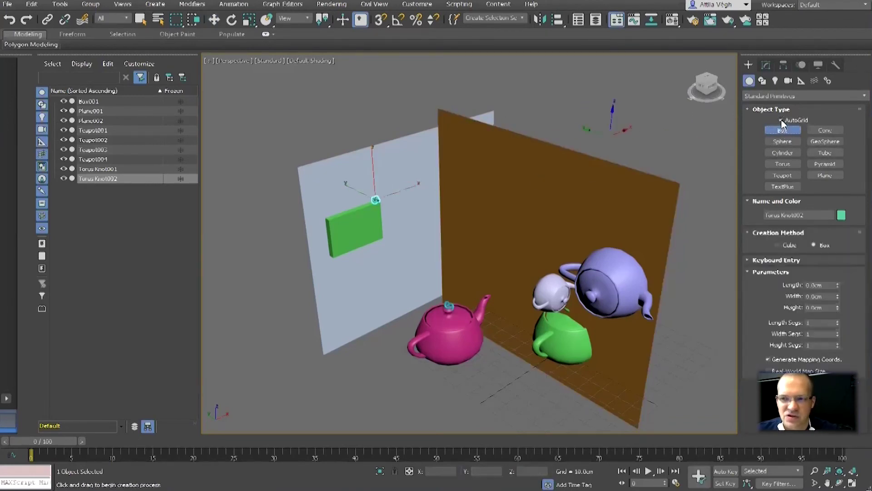
key("w")
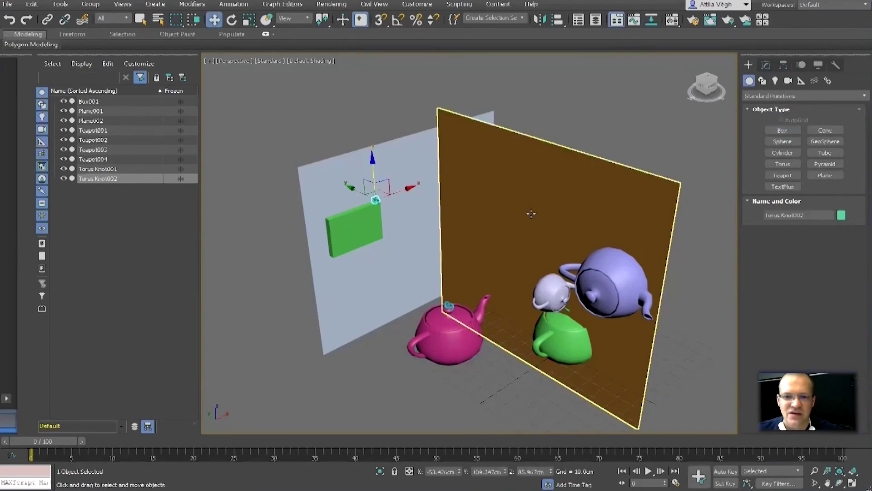
Select the orange plane and tilt it about the Y axis to an X rotation value of about 55.8 degrees.
scroll(563, 212, "down", 4)
left_click(478, 229)
scroll(478, 228, "up", 3)
scroll(443, 226, "down", 4)
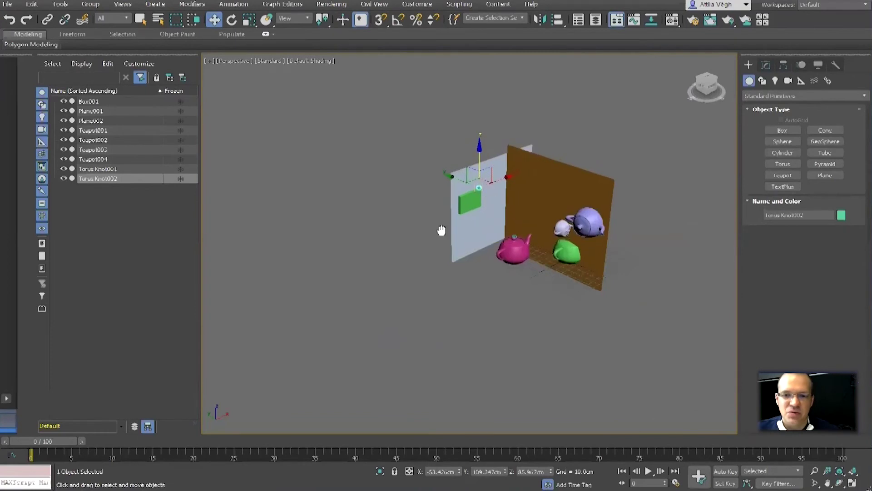
middle_click_drag(443, 226, 372, 271)
scroll(427, 282, "up", 5)
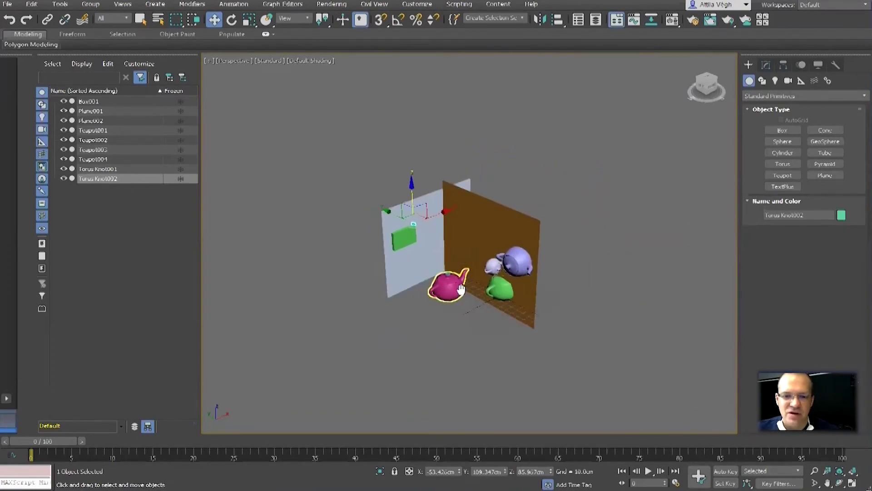
scroll(408, 309, "down", 3)
scroll(408, 309, "down", 5)
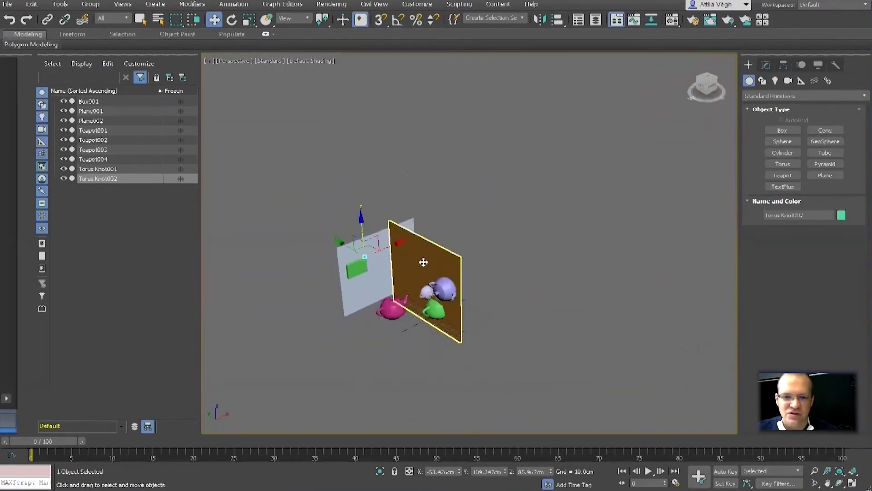
left_click(423, 261)
scroll(505, 259, "up", 3)
middle_click_drag(403, 263, 513, 251)
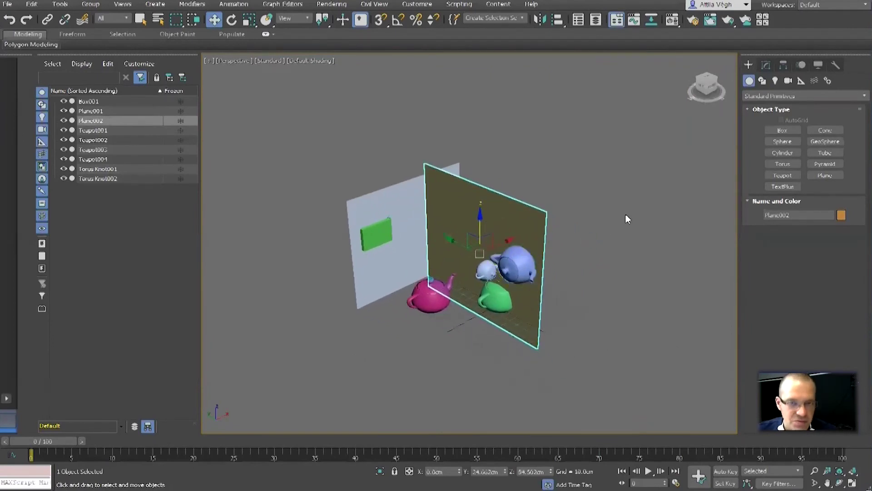
key("e")
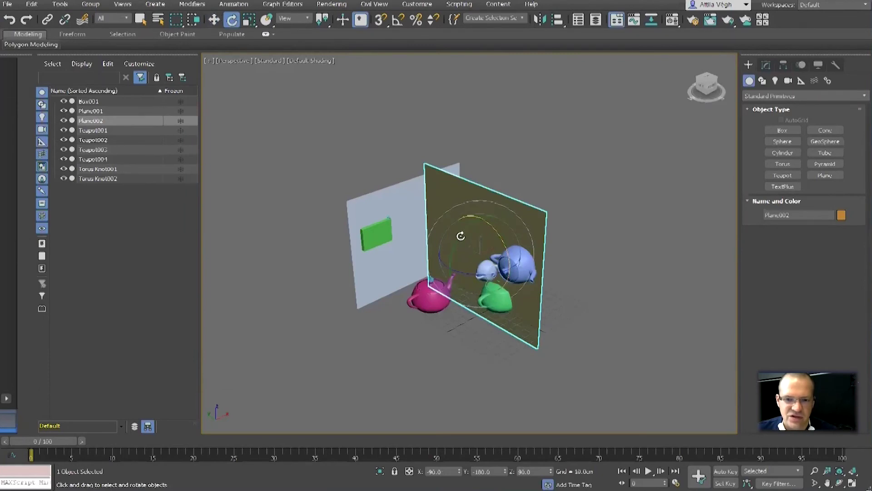
left_click_drag(456, 238, 471, 224)
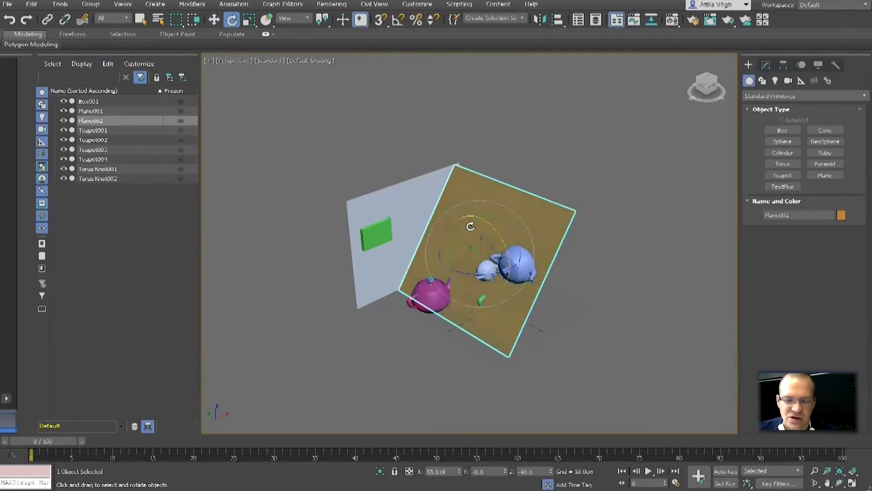
Draw a teapot with AutoGrid on the tilted orange plane, near its upper corner beside the grey plane, radius about 13.6 cm.
scroll(510, 233, "up", 2)
scroll(510, 233, "up", 3)
middle_click_drag(510, 232, 497, 179, "alt")
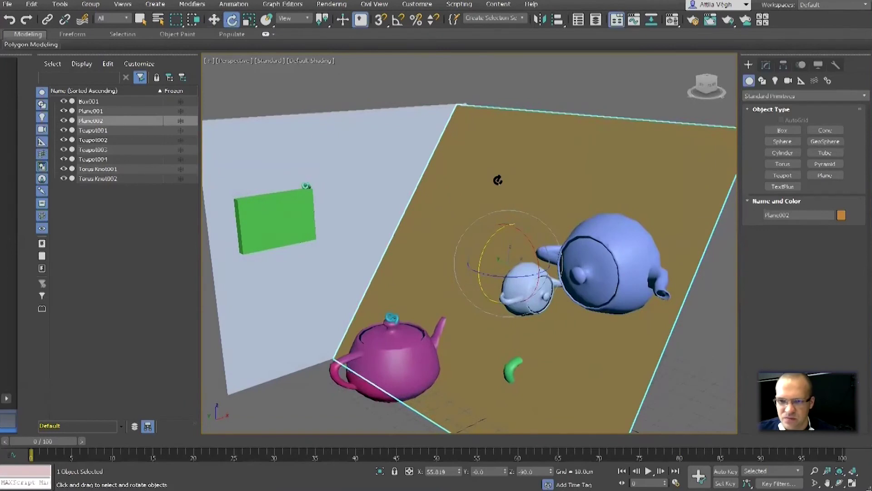
scroll(513, 181, "down", 3)
middle_click_drag(633, 200, 655, 228, "alt")
left_click(783, 175)
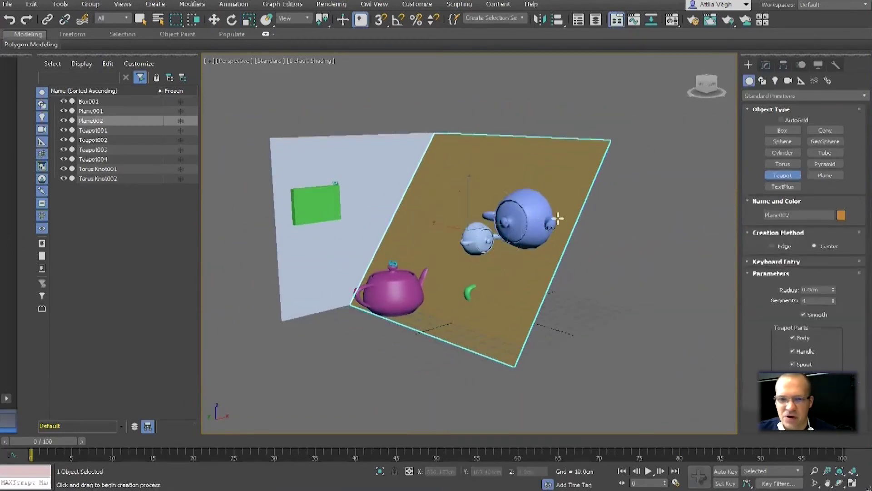
left_click(782, 120)
left_click_drag(450, 178, 469, 182)
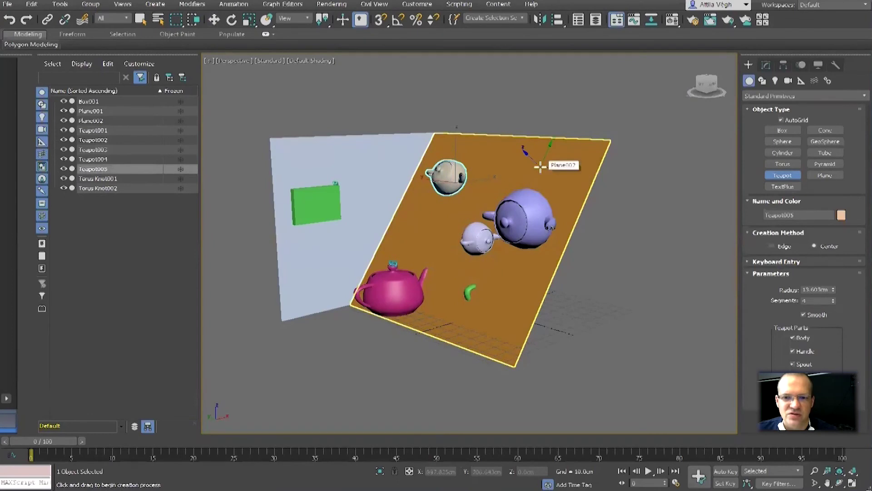
Draw a second AutoGrid teapot near the tilted plane's other upper corner and check its rotation values.
left_click_drag(541, 167, 549, 179)
middle_click_drag(488, 195, 503, 230)
key("e")
scroll(504, 231, "down", 5)
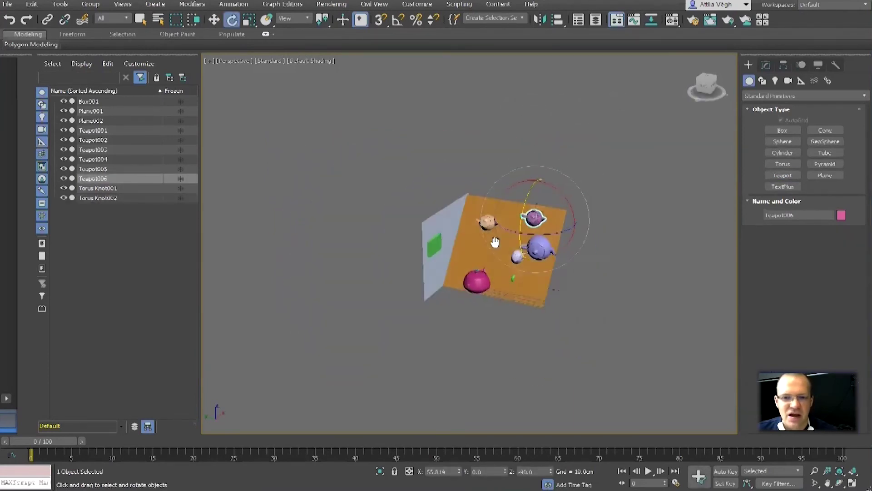
scroll(499, 245, "up", 5)
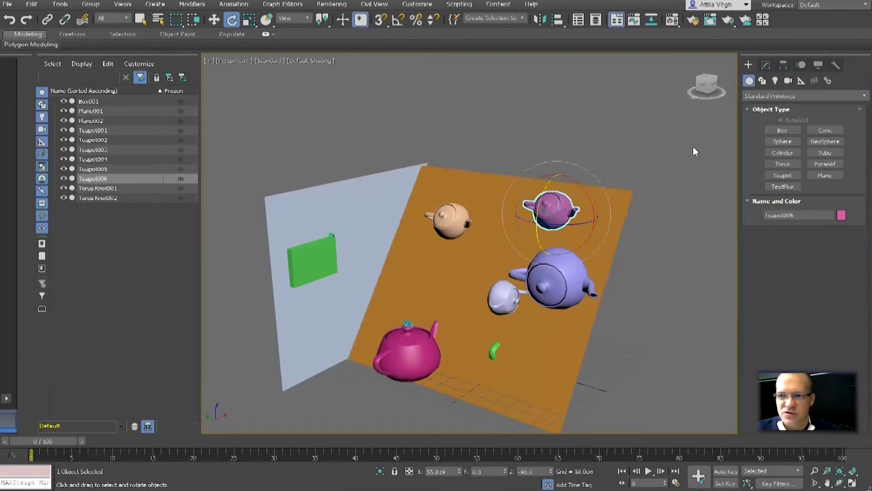
Draw a box with AutoGrid off on the ground beside the planes, about 118.6 cm long, 7.6 cm wide and 130.4 cm high.
left_click(775, 132)
middle_click_drag(607, 212, 558, 199)
left_click(783, 120)
scroll(645, 196, "down", 5)
middle_click_drag(615, 211, 532, 264)
left_click_drag(532, 273, 571, 300)
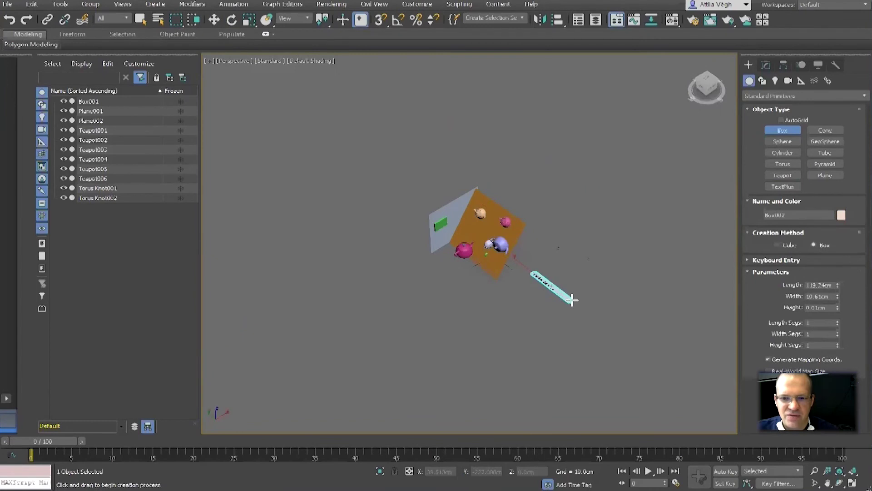
left_click(576, 248)
key("e")
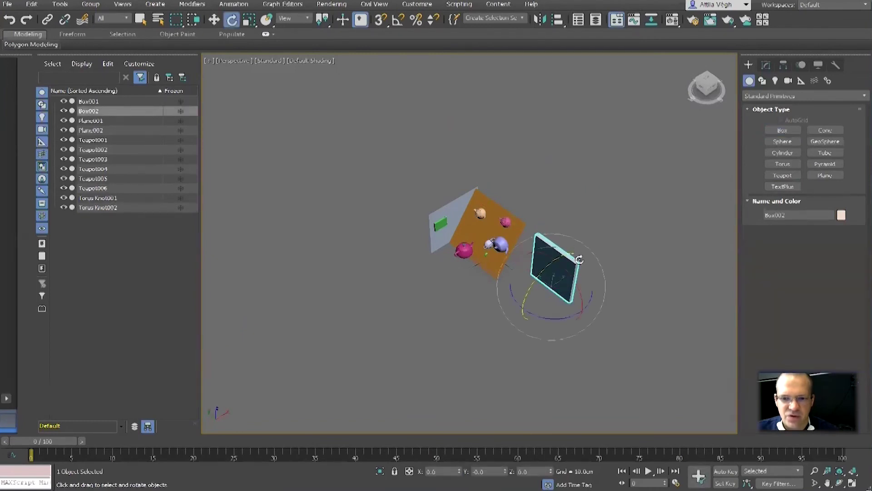
scroll(591, 250, "up", 4)
Set the new box's length to 100 cm, width to 10 cm and height to 250 cm.
left_click(767, 65)
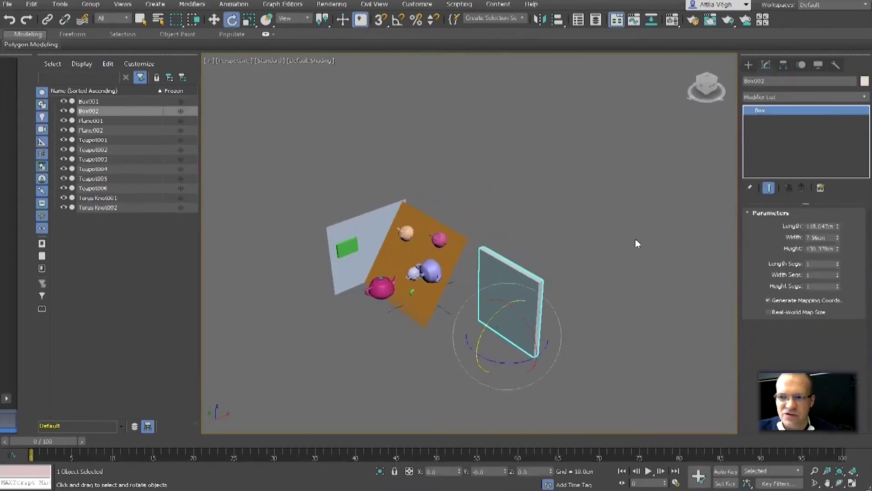
middle_click_drag(635, 240, 656, 207)
double_click(826, 226)
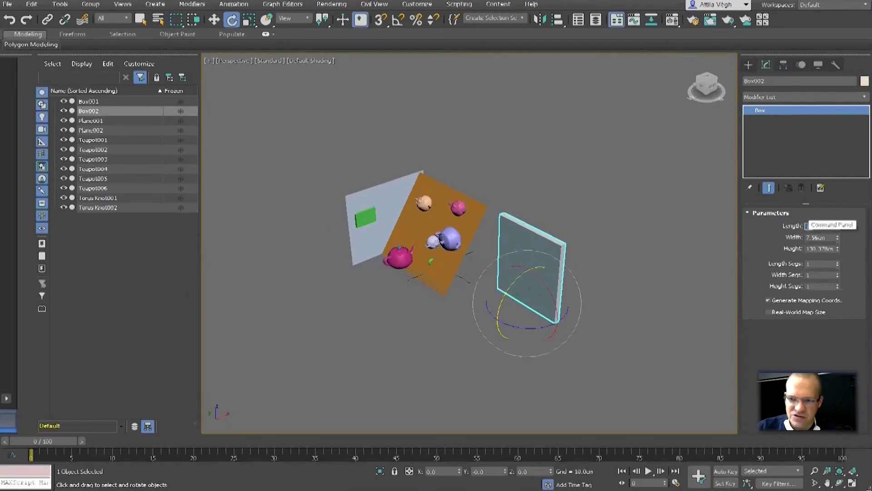
key("Return")
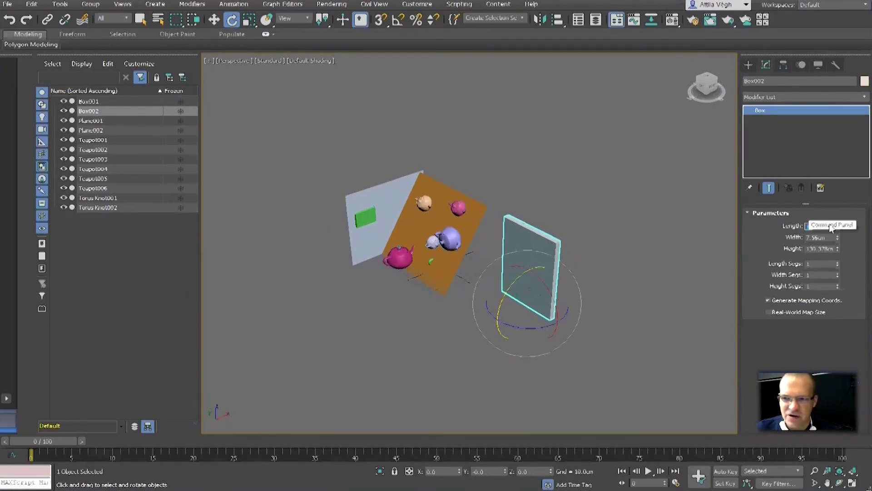
key("z")
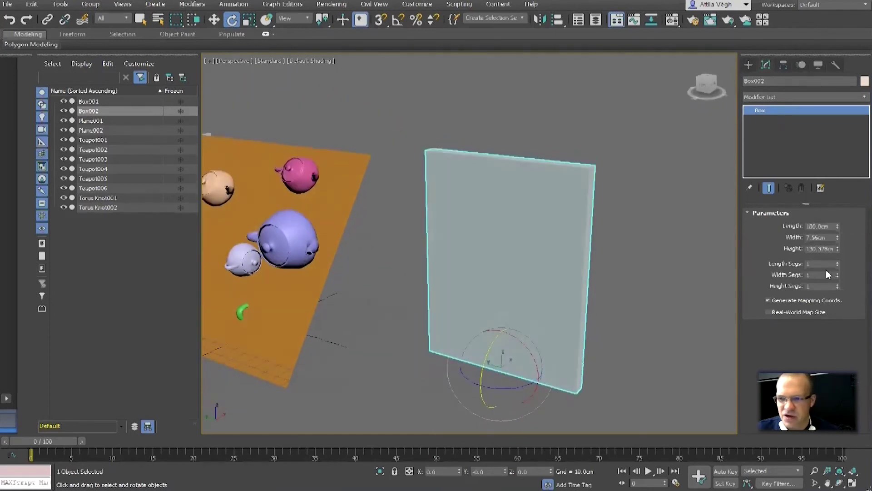
double_click(818, 238)
type("10")
key("Return")
double_click(818, 248)
type("3")
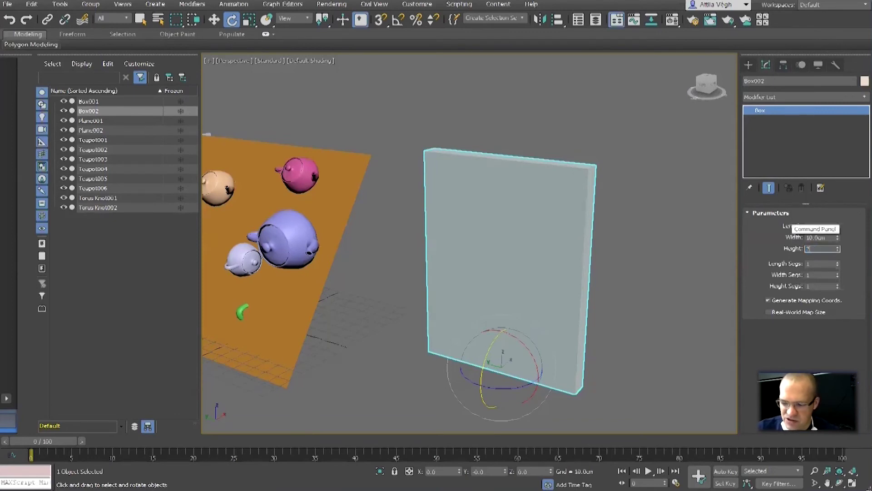
type("50")
key("Return")
Examine the resized tall box from several sides together with the planes and teapots.
scroll(552, 288, "down", 8)
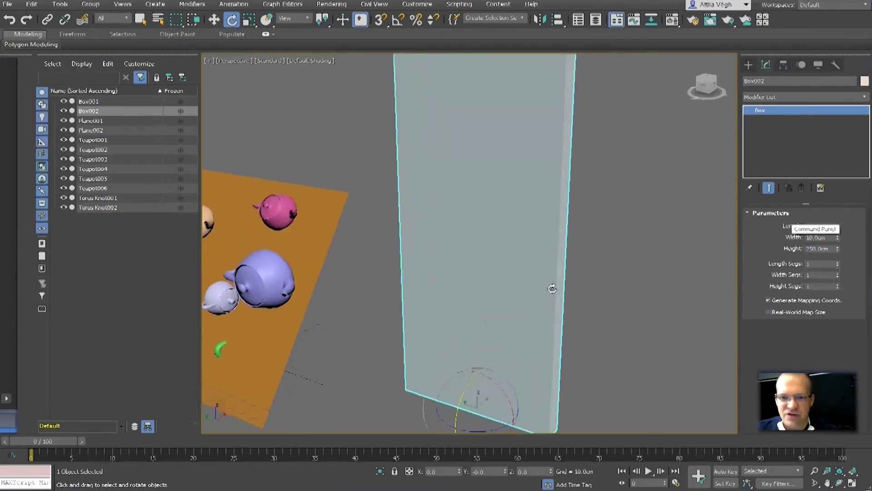
key("w")
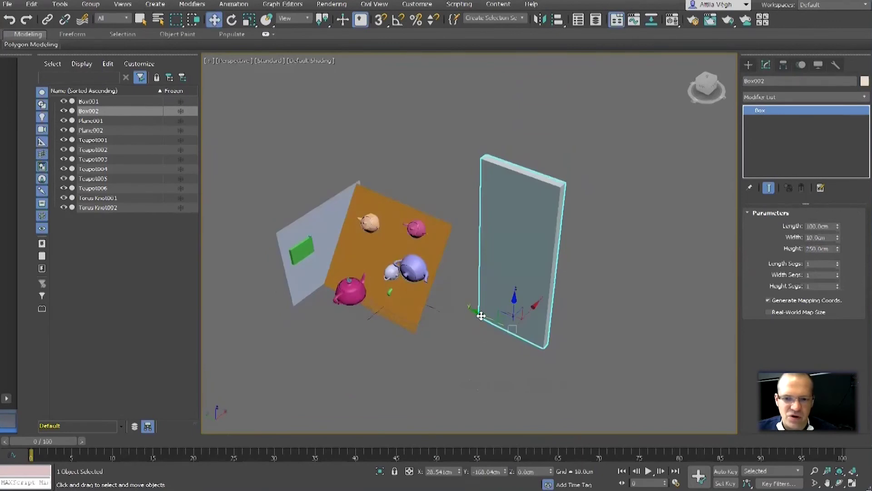
middle_click_drag(481, 253, 471, 248)
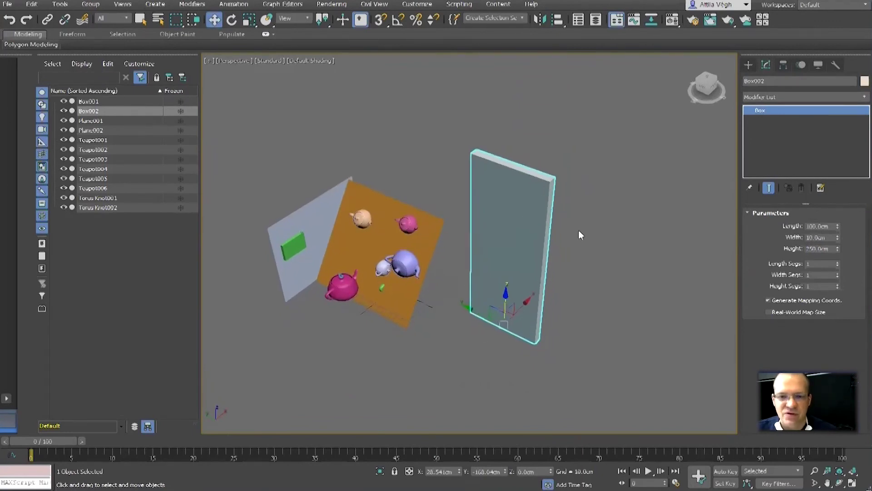
middle_click_drag(613, 287, 490, 246, "alt")
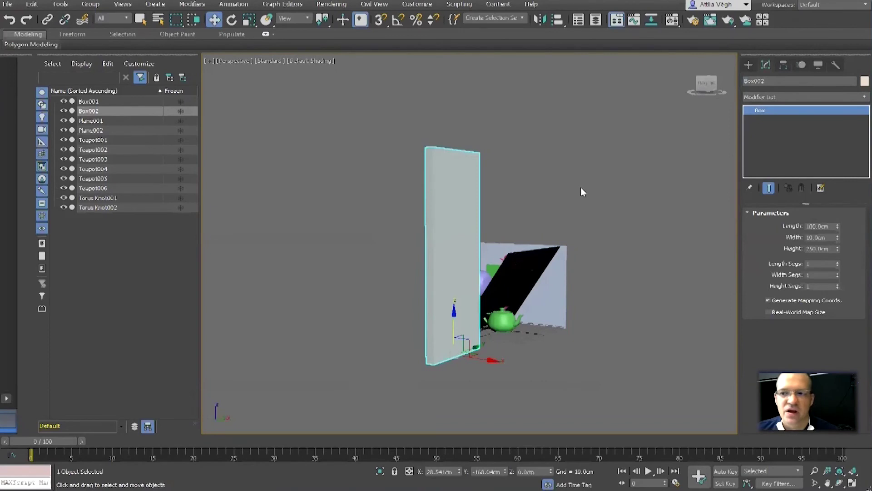
middle_click_drag(584, 210, 554, 244, "alt")
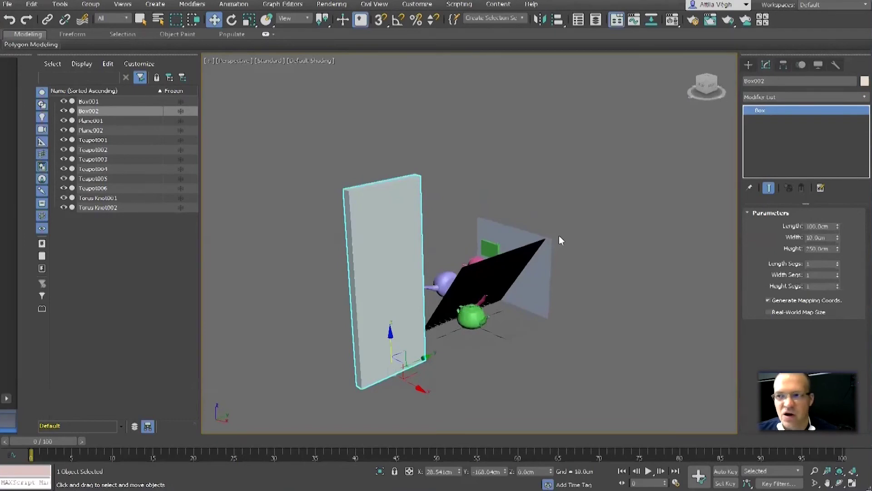
middle_click_drag(571, 236, 540, 271, "alt")
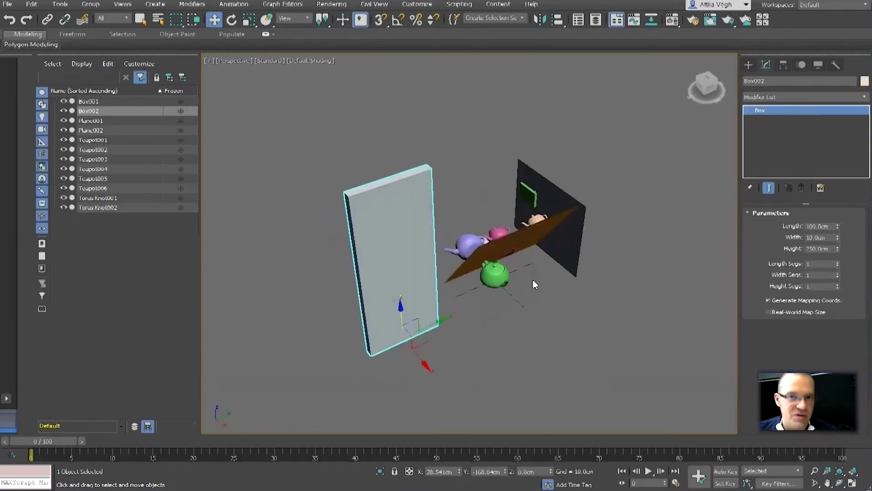
middle_click_drag(471, 292, 621, 279, "alt")
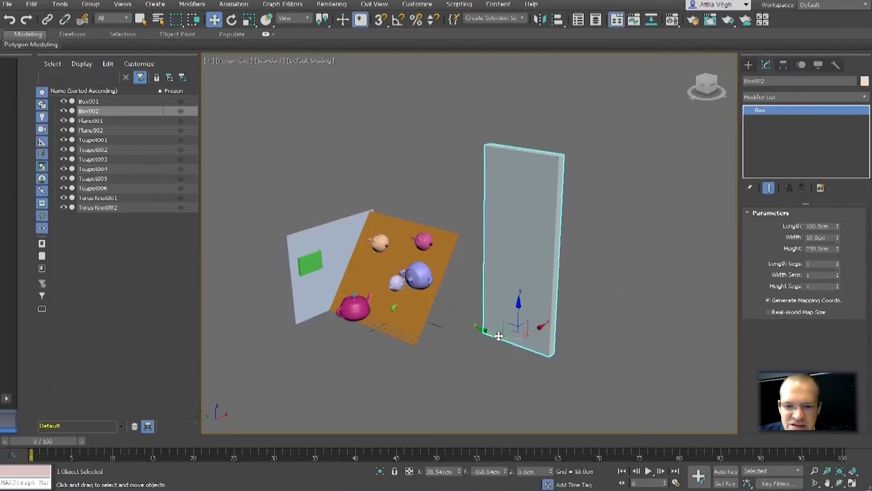
left_click_drag(495, 336, 574, 371, "shift")
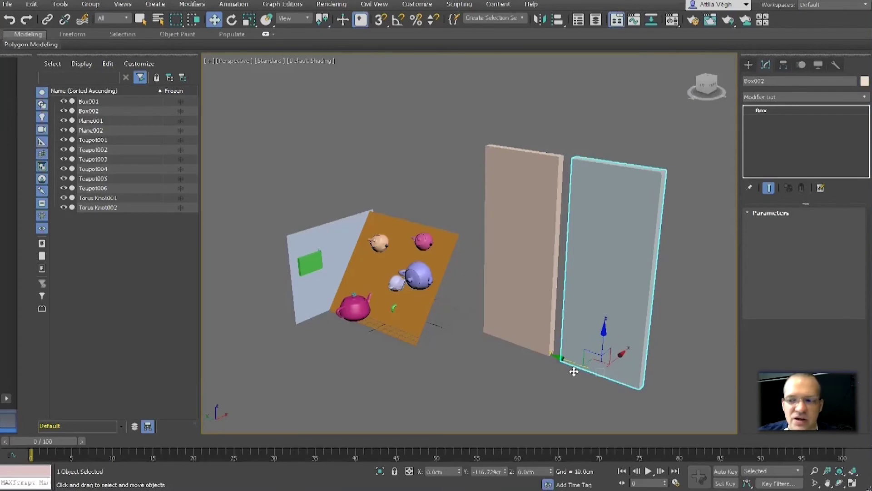
left_click_drag(574, 371, 573, 372, "shift")
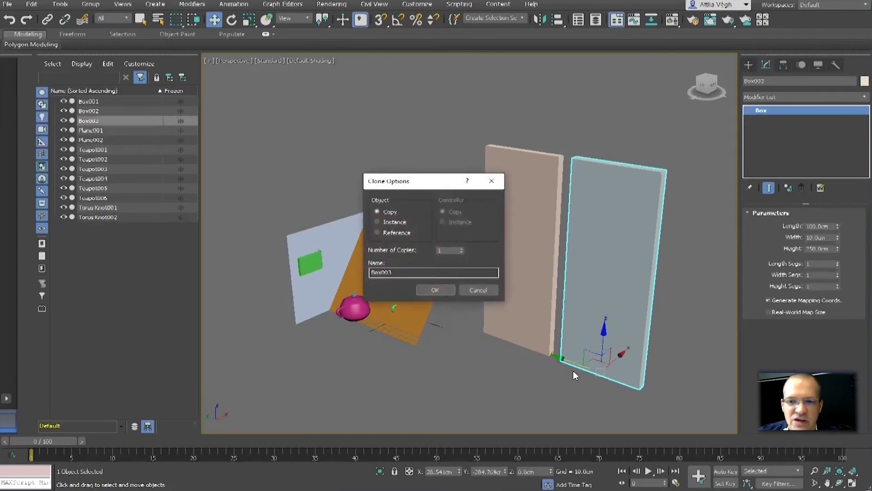
left_click(478, 290)
Show edged faces and clone the tall box along its Y axis, edge to edge at about 101 cm spacing, as five instances.
mouse_move(568, 317)
middle_mouse_down()
mouse_move(483, 292)
mouse_move(476, 311)
middle_mouse_up()
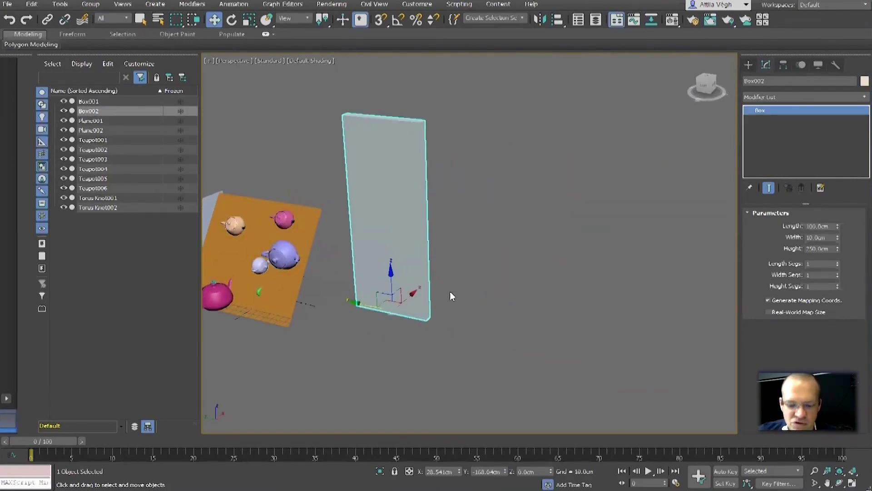
key("F4")
mouse_move(487, 296)
middle_mouse_down()
mouse_move(392, 287)
mouse_move(427, 293)
middle_mouse_up()
left_click_drag(296, 290, 364, 307, "shift")
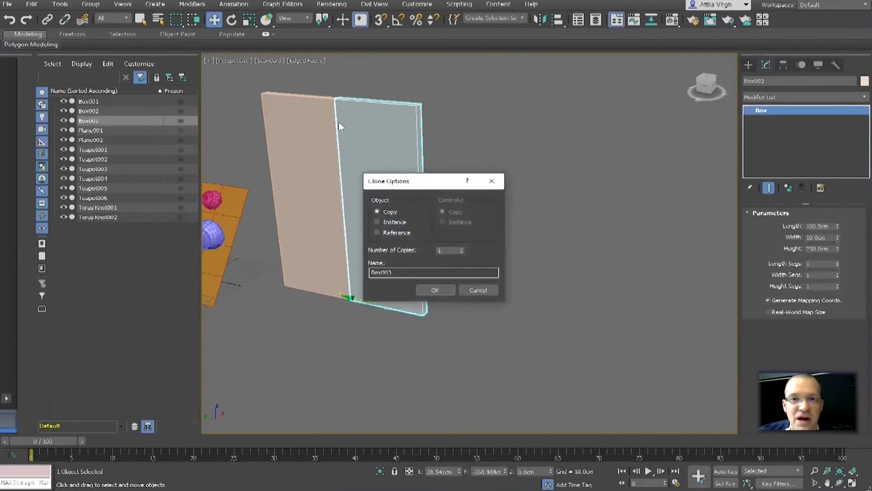
left_click(377, 222)
left_click_drag(406, 182, 540, 109)
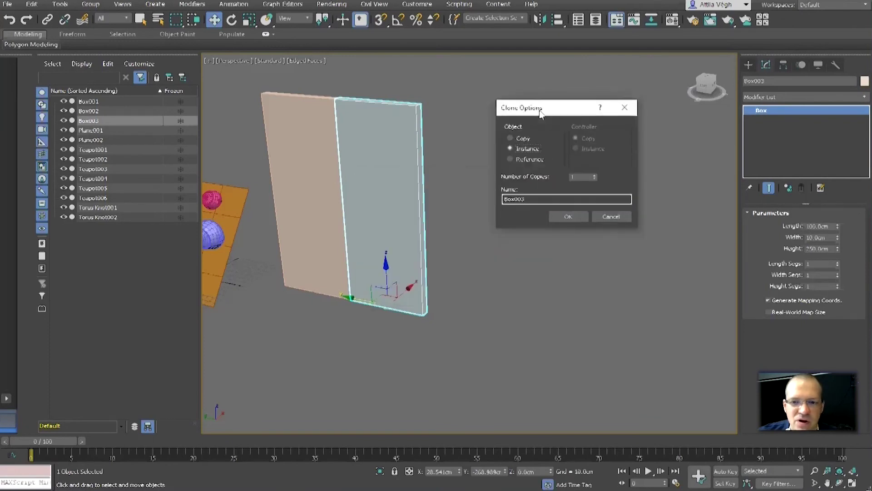
double_click(575, 177)
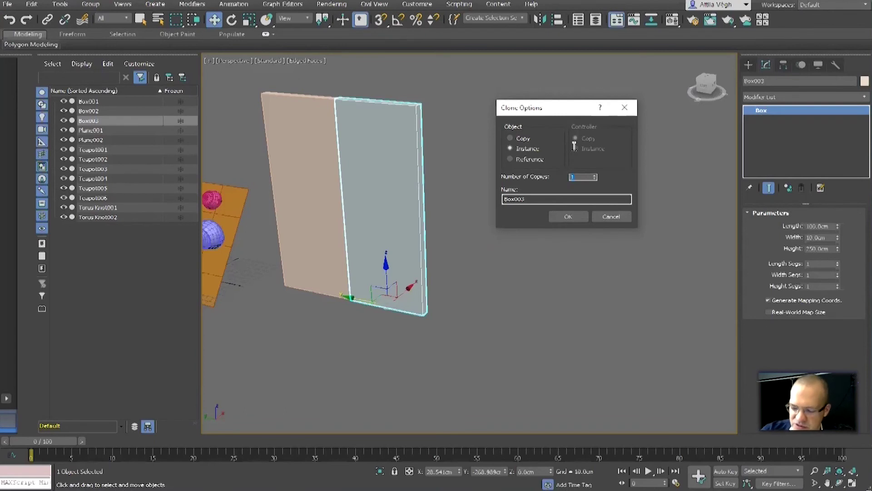
type("5")
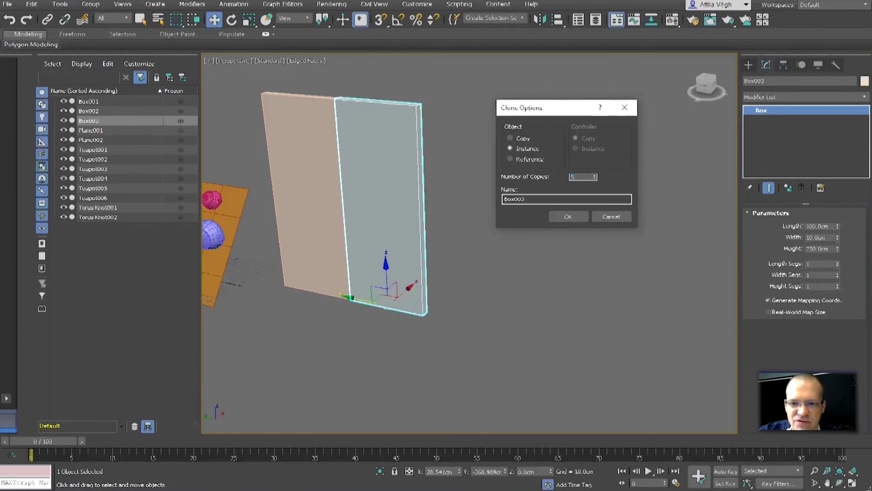
left_click(568, 217)
scroll(517, 257, "up", 2)
scroll(517, 257, "down", 4)
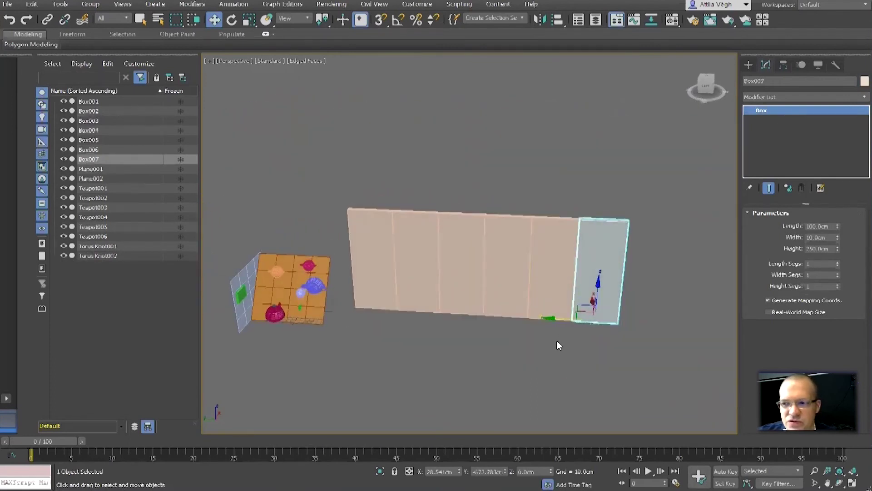
left_click(363, 287)
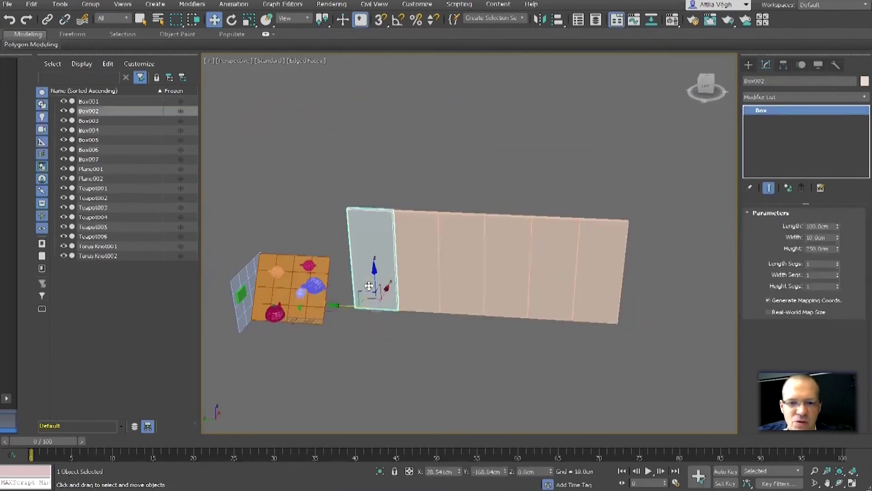
scroll(406, 334, "up", 2)
middle_click_drag(406, 333, 378, 342)
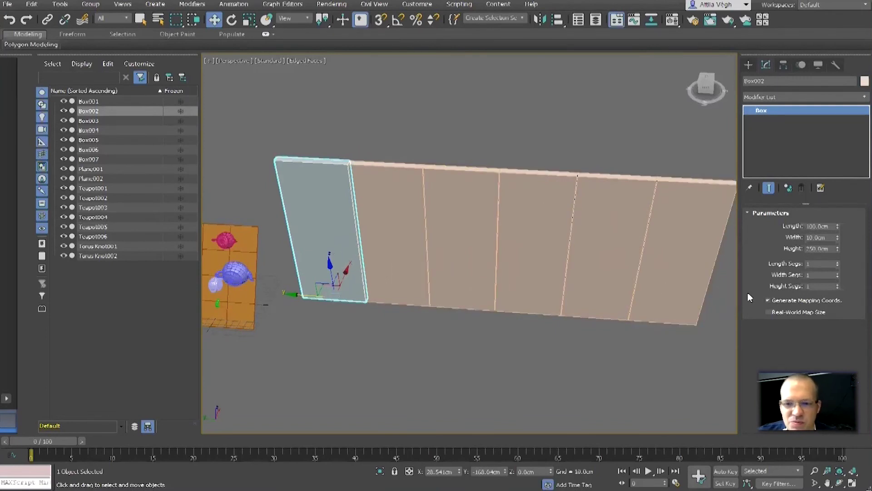
left_click(596, 369)
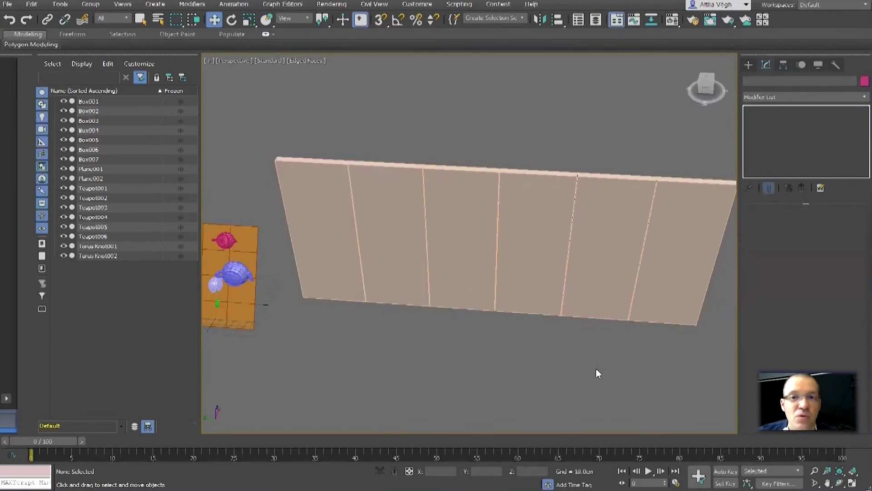
left_click(331, 263)
middle_click_drag(332, 263, 320, 294, "alt")
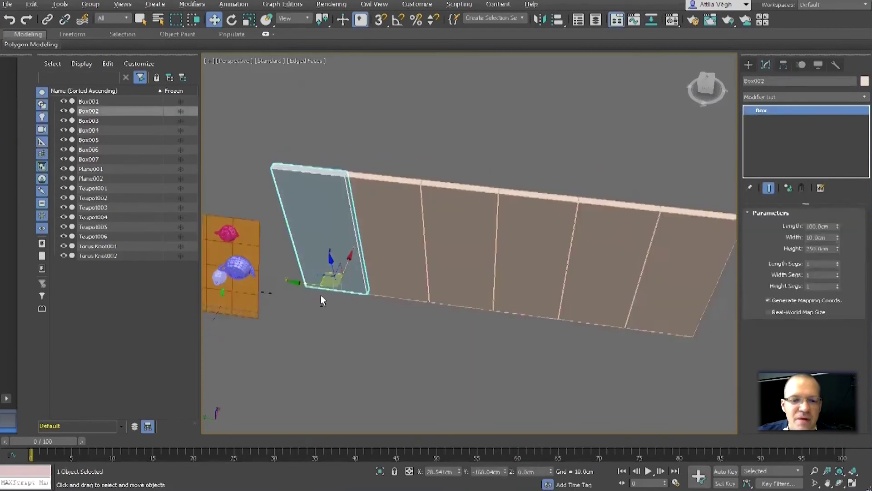
left_click_drag(350, 260, 332, 312, "shift")
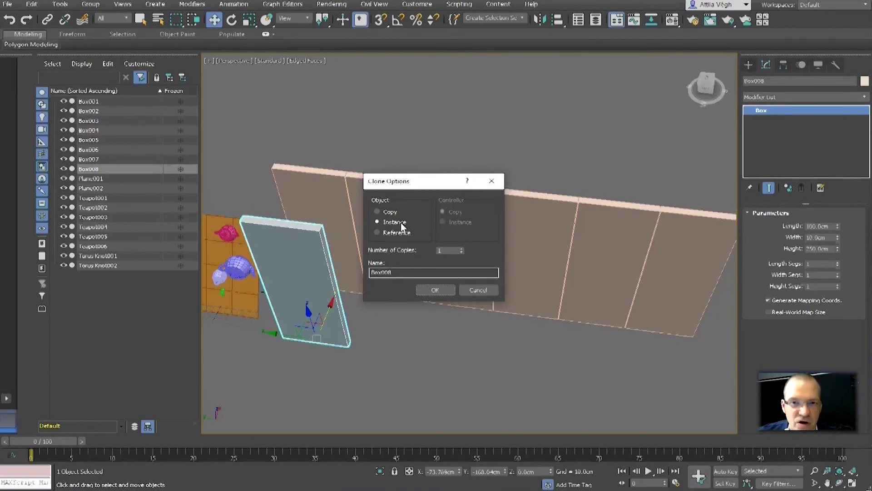
left_click(478, 291)
Reduce the length of the third instanced box in the row to 54 cm.
left_click(474, 259)
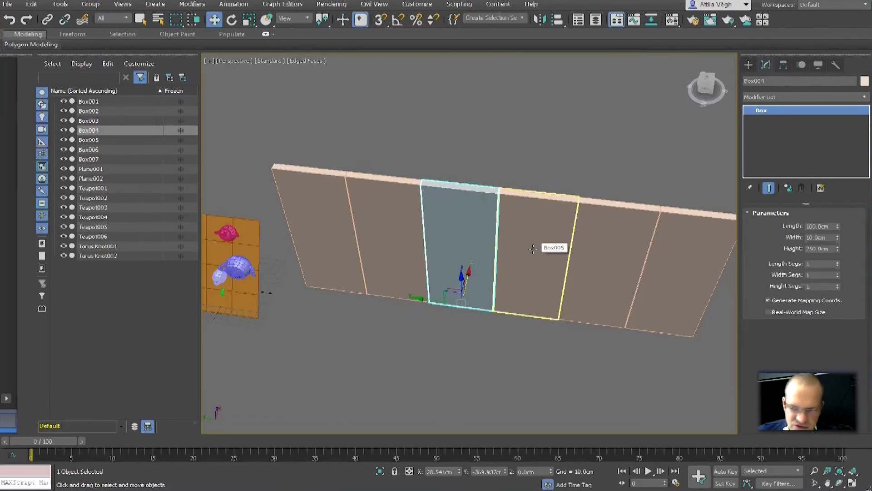
middle_click_drag(612, 286, 573, 291)
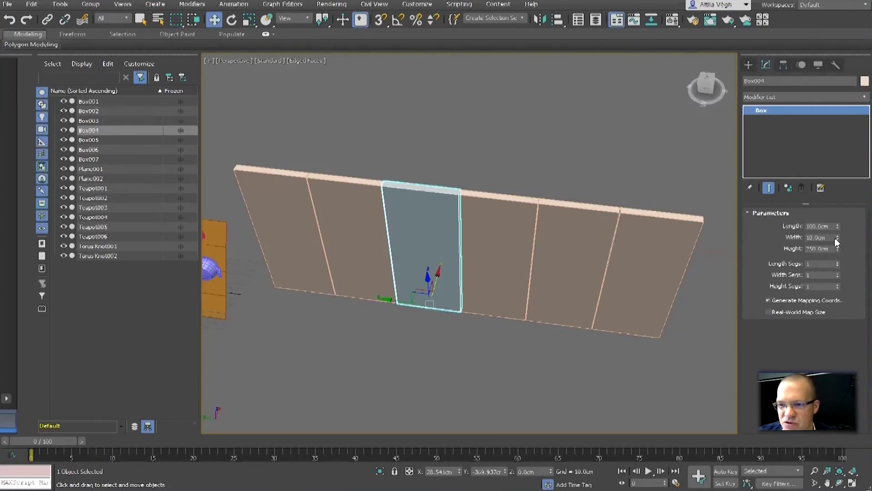
left_click_drag(837, 226, 844, 254)
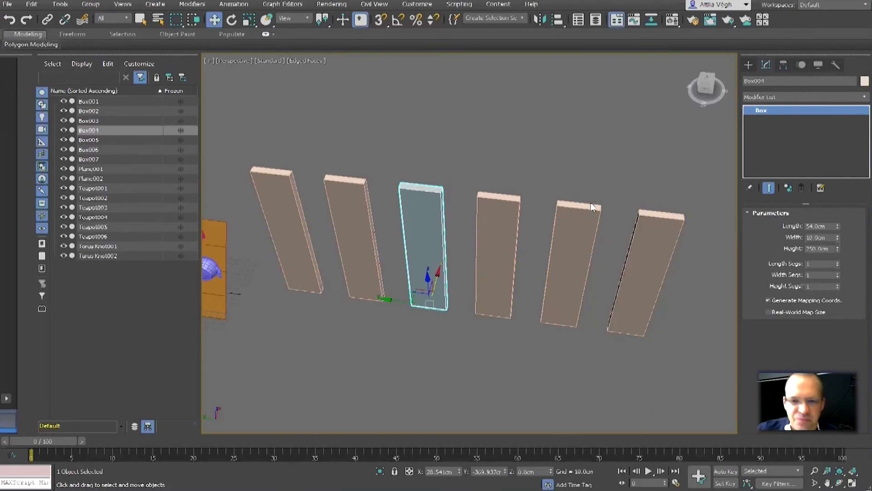
Draw a box on the ground away from the row and planes, about 217 cm long, 187 cm wide and 209 cm high.
middle_click_drag(575, 187, 477, 182, "alt")
scroll(478, 182, "down", 5)
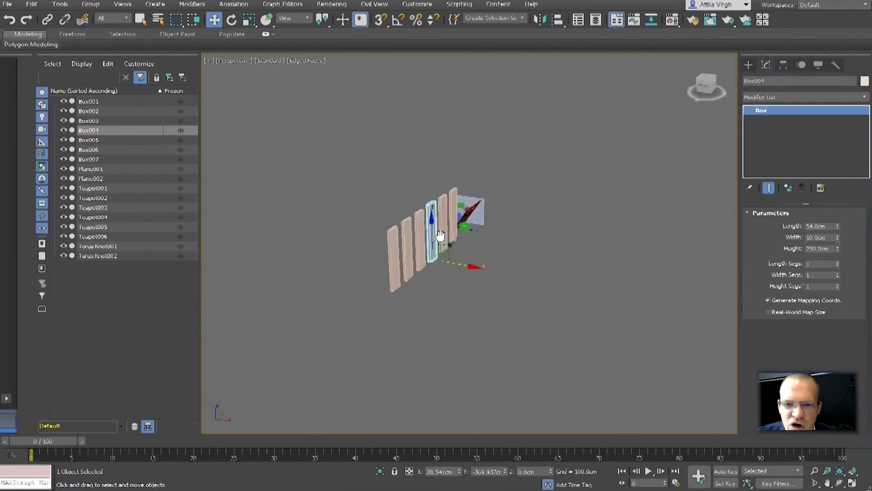
left_click(748, 64)
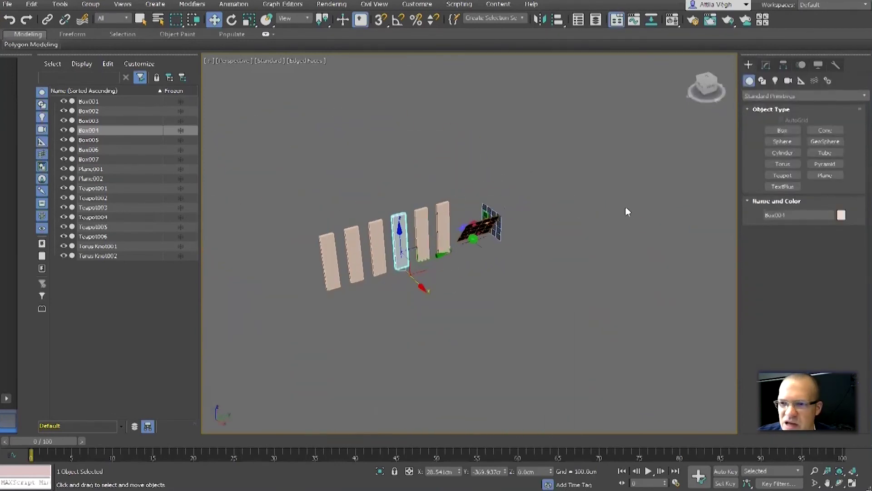
left_click(782, 130)
middle_click_drag(555, 255, 532, 271, "alt")
left_click_drag(527, 260, 589, 261)
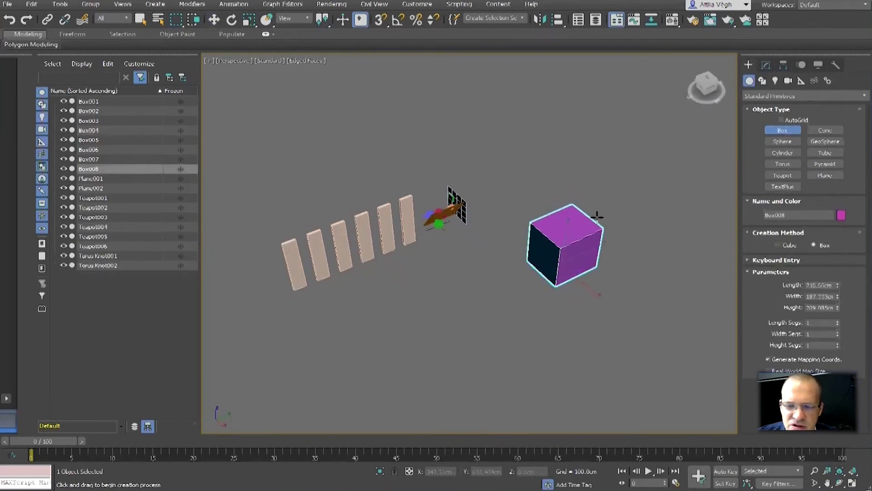
Clone the purple box beside itself along the Y axis as one independent copy.
middle_click_drag(588, 194, 565, 175)
key("w")
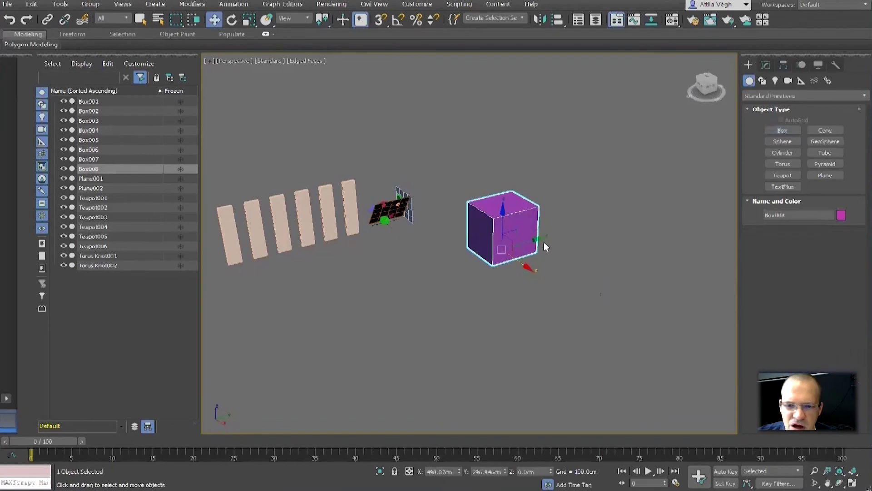
left_click_drag(527, 250, 604, 263, "shift")
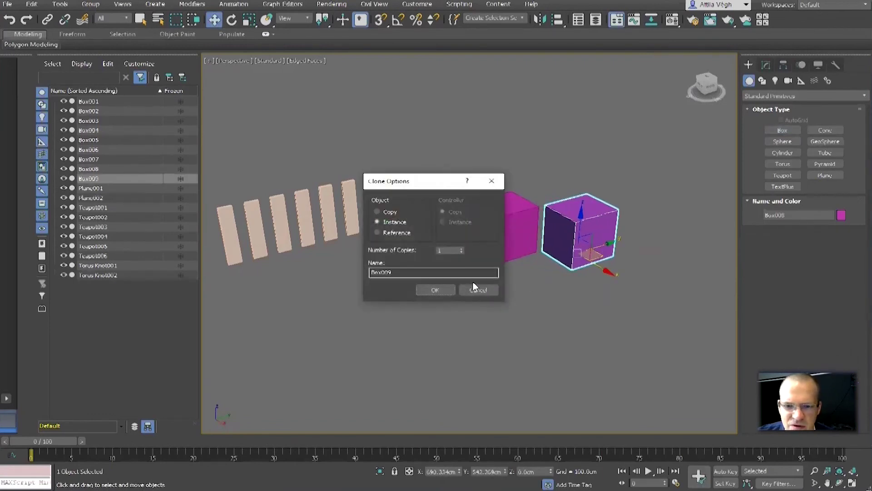
left_click(443, 290)
Raise the copied purple box's height to about 477 cm.
left_click(767, 64)
key("y")
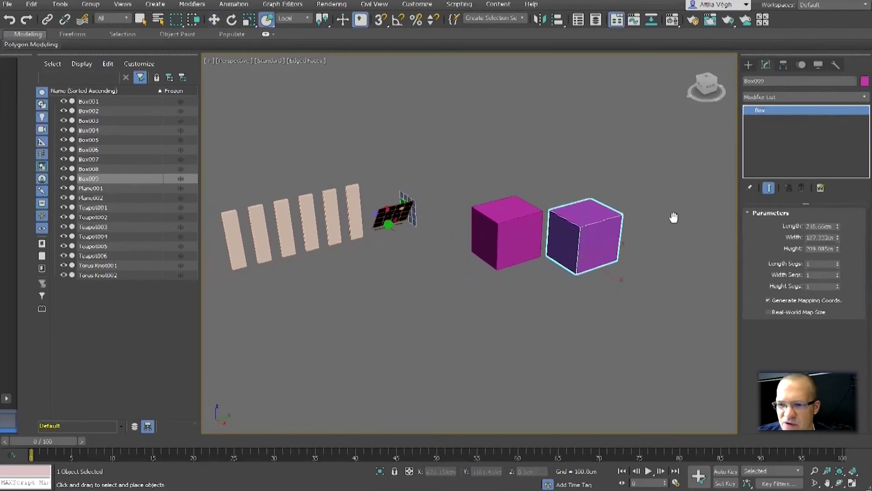
middle_click_drag(653, 212, 673, 195, "alt")
left_click_drag(837, 249, 832, 184)
middle_click_drag(683, 235, 601, 267)
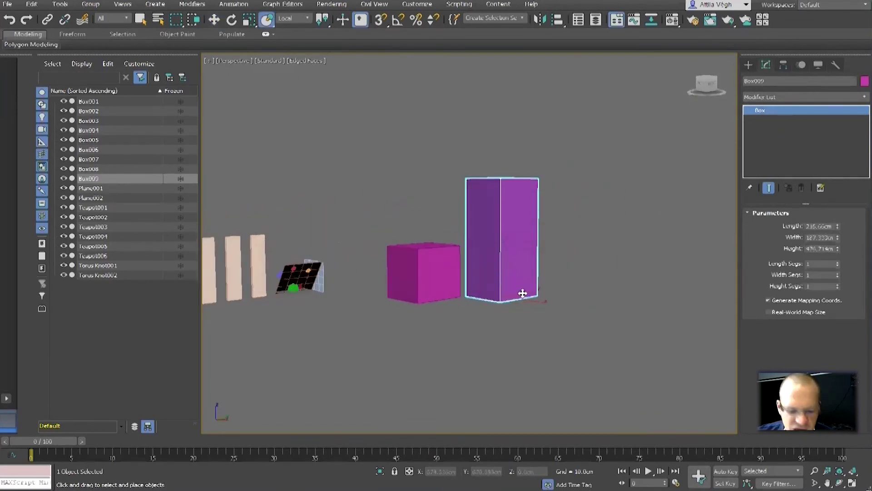
Clone the tall purple box along the Y axis as one independent copy, leaving a gap between the two.
key("w")
left_click_drag(529, 292, 595, 284, "shift")
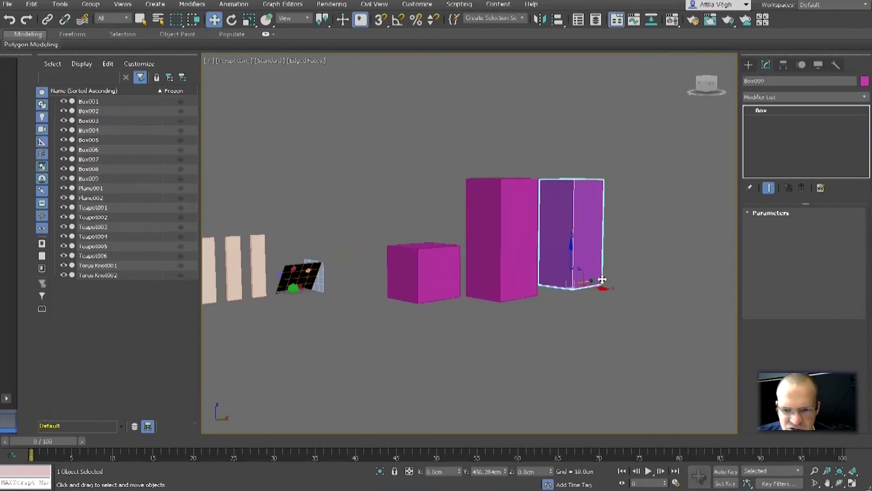
left_click(443, 291)
middle_click_drag(503, 316, 540, 341, "alt")
scroll(536, 317, "up", 4)
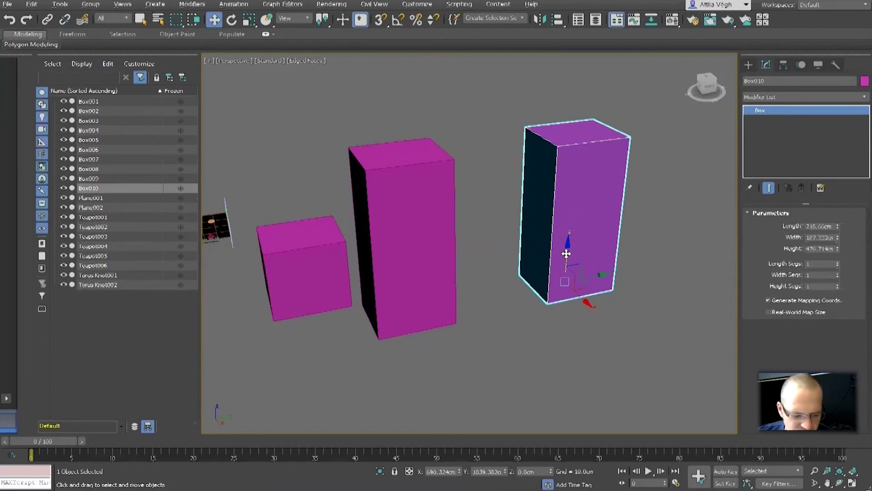
Clone the farther tall box almost in place as an independent copy and reshape it into a slab about 295 × 264 × 14 cm.
left_click_drag(566, 254, 566, 256, "shift")
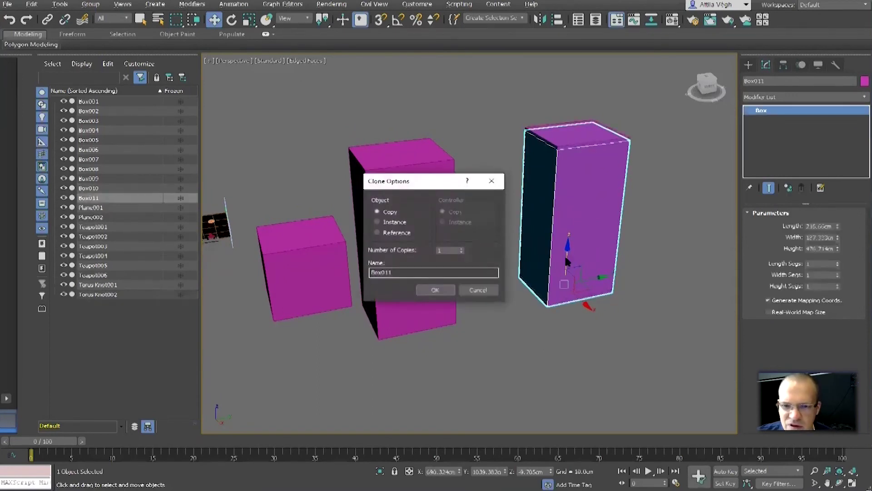
left_click(443, 292)
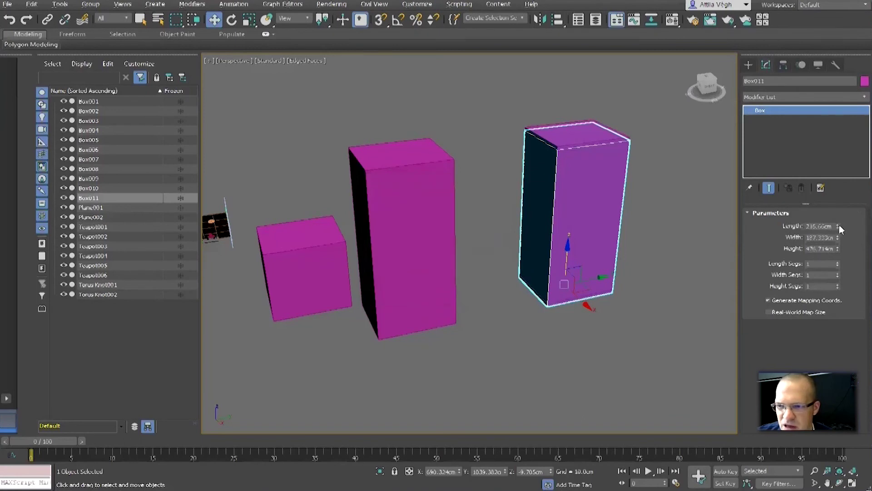
left_click_drag(837, 237, 840, 207)
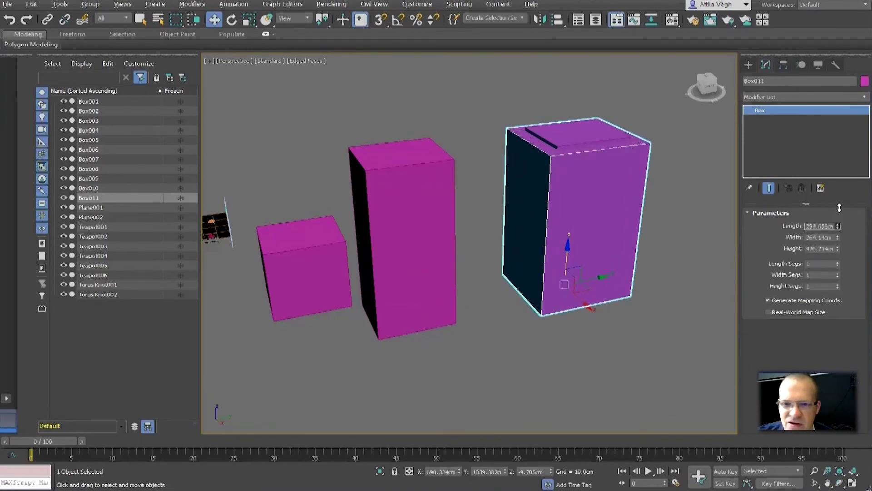
left_click_drag(837, 249, 839, 307)
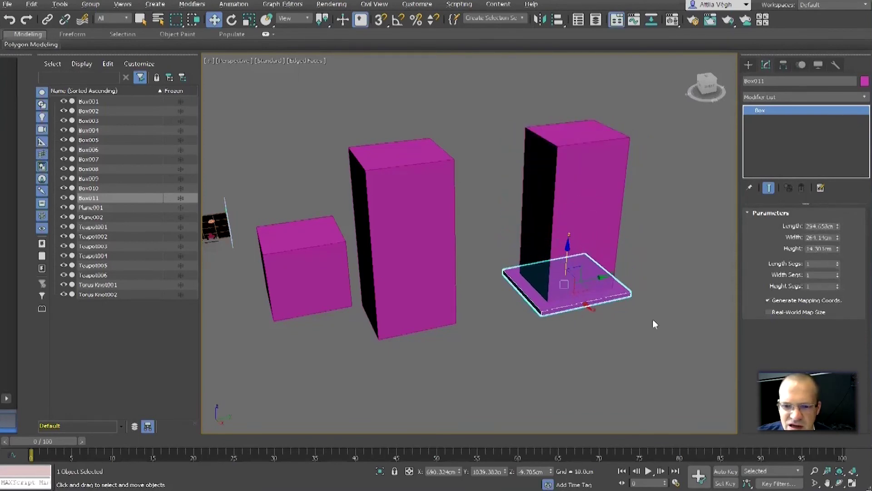
Draw a thin upright cylinder in front of the slab's near corner, with a radius of about 6.5 cm and a height of about 152 cm.
scroll(621, 317, "up", 5)
scroll(646, 330, "down", 5)
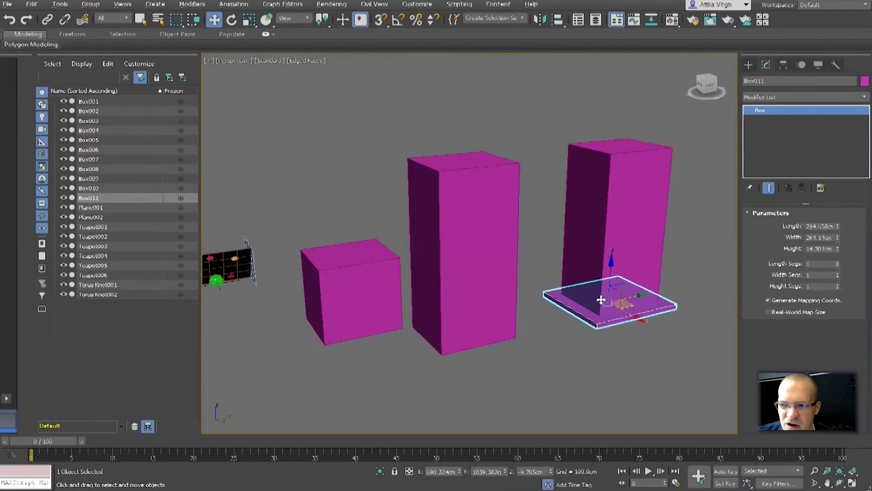
middle_click_drag(619, 332, 575, 309, "alt")
scroll(575, 309, "down", 4)
scroll(680, 298, "up", 5)
middle_click_drag(680, 298, 647, 297)
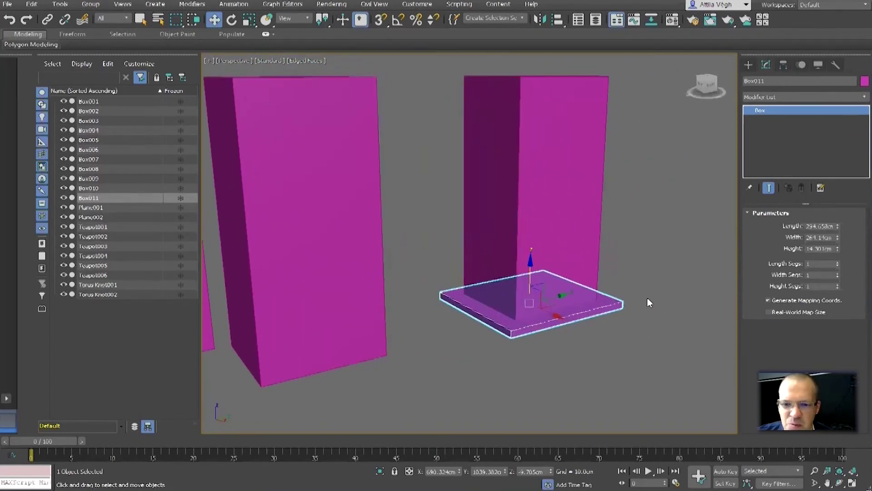
left_click(675, 245)
left_click(749, 65)
middle_click_drag(667, 237, 680, 239)
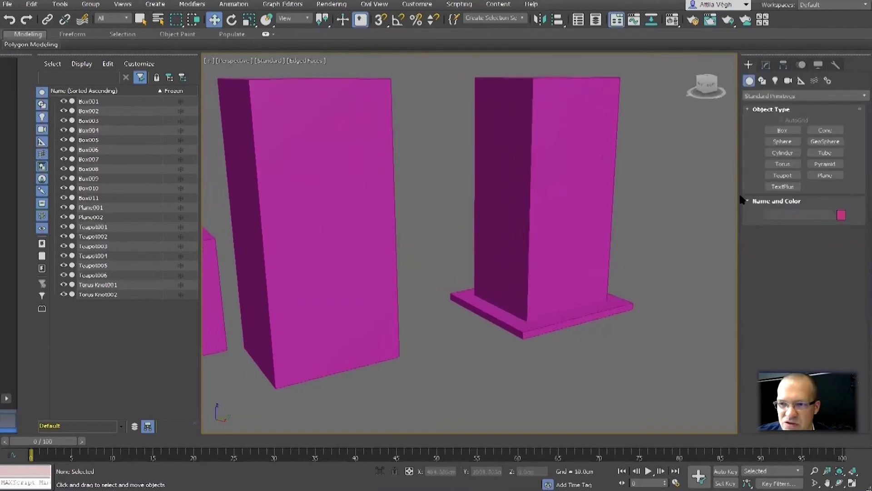
left_click(782, 153)
left_click_drag(526, 362, 523, 357)
left_click(524, 274)
Clone the cylinder straight up as an independent copy and reshape it into a flat cap with a radius of about 14.5 cm.
key("w")
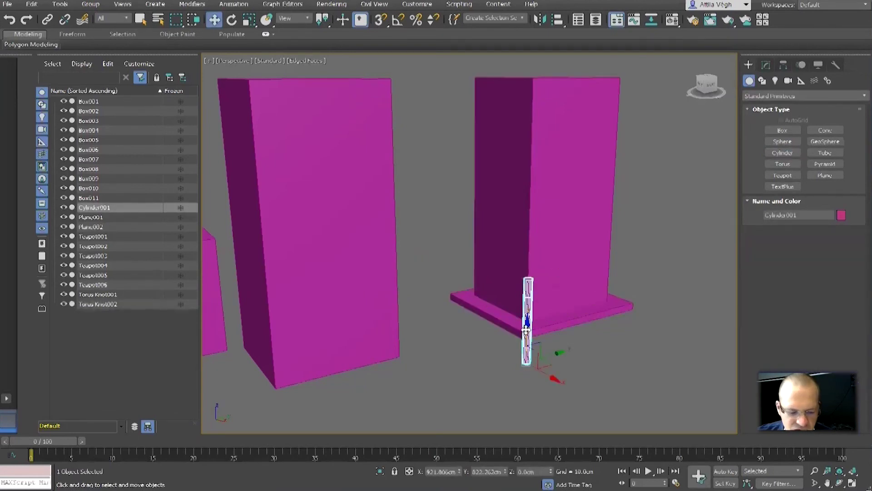
left_click_drag(527, 330, 530, 245, "shift")
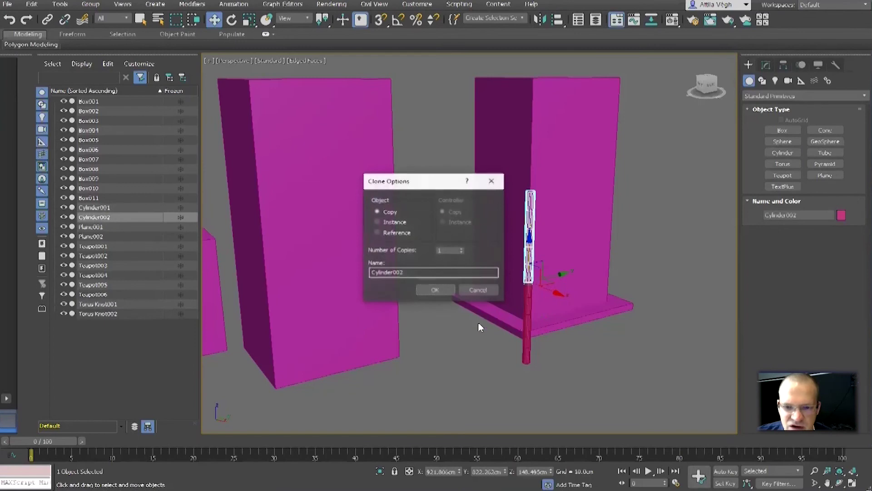
left_click(444, 291)
left_click(767, 65)
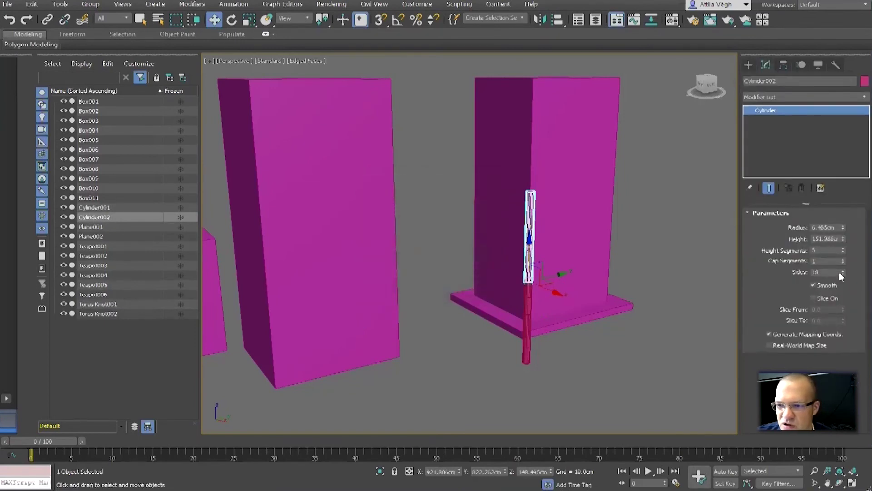
left_click_drag(841, 237, 843, 160)
middle_click_drag(540, 324, 548, 322)
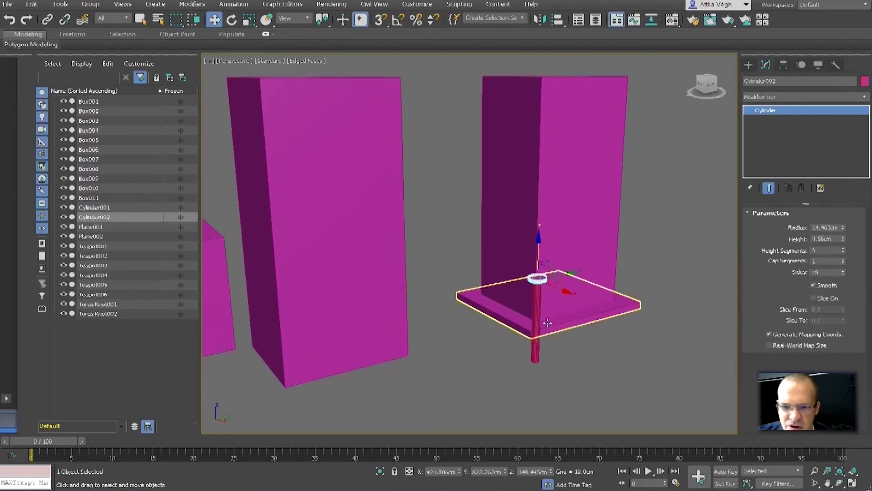
Apply a Taper modifier to the lower cylinder and set its curve to about -2.99 for a narrowed waist.
scroll(549, 303, "up", 4)
middle_click_drag(552, 292, 548, 314)
left_click(535, 292)
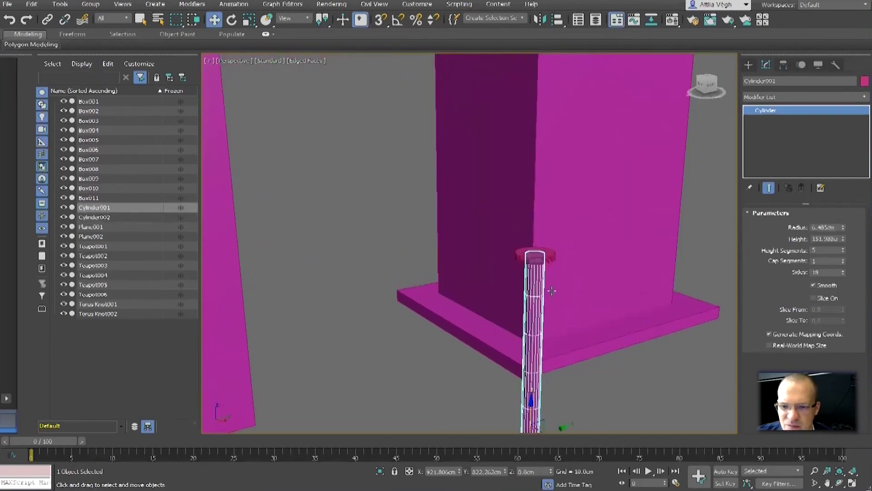
middle_click_drag(598, 368, 591, 312)
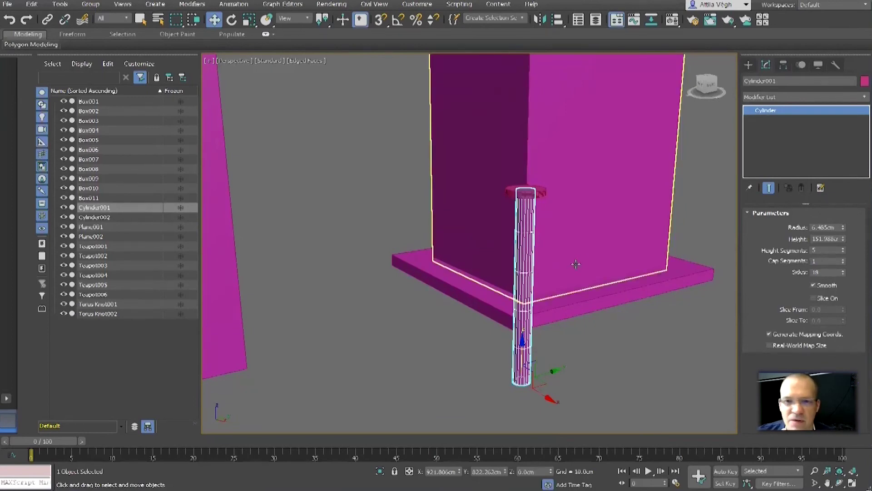
left_click(780, 96)
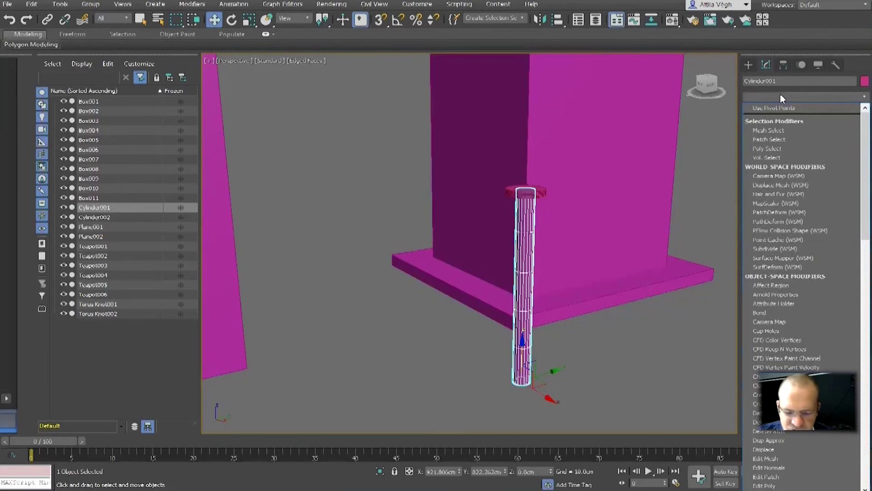
scroll(781, 93, "down", 20)
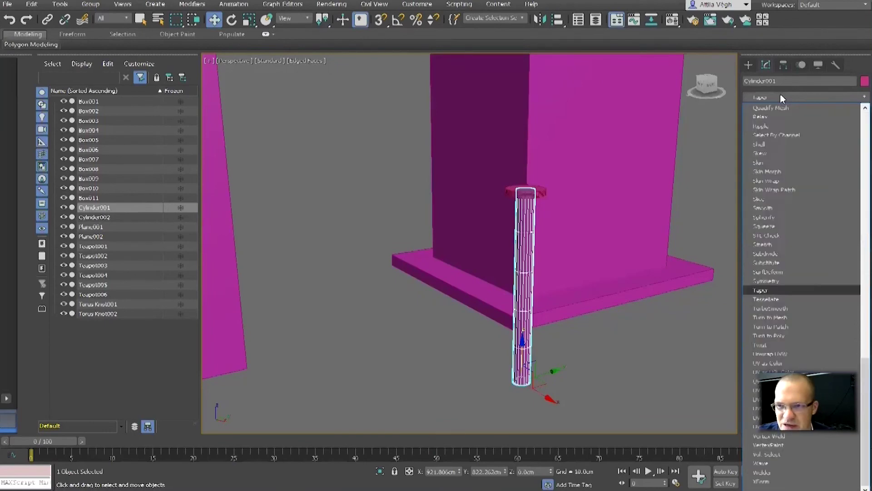
left_click(766, 292)
left_click_drag(830, 246, 832, 364)
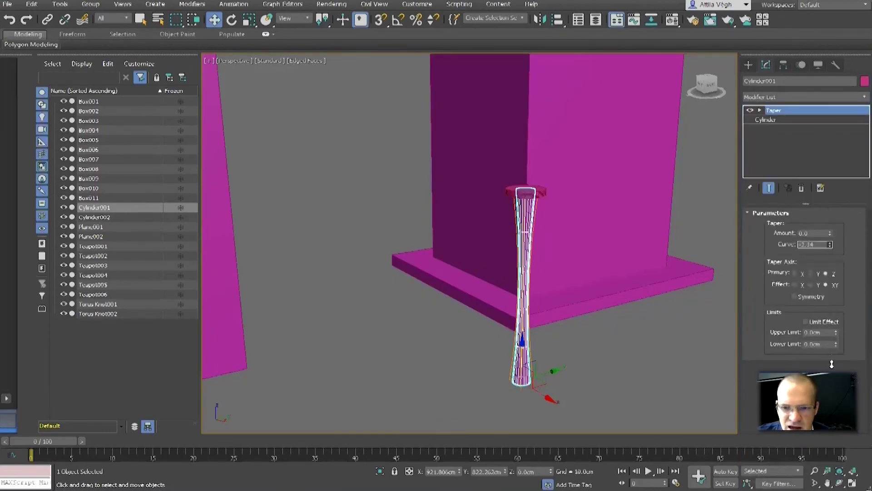
Clone the tapered cylinder along the Y axis as five linked instances spaced about 251 cm apart.
left_click(632, 354)
middle_click_drag(626, 358, 495, 344, "alt")
left_click(486, 336)
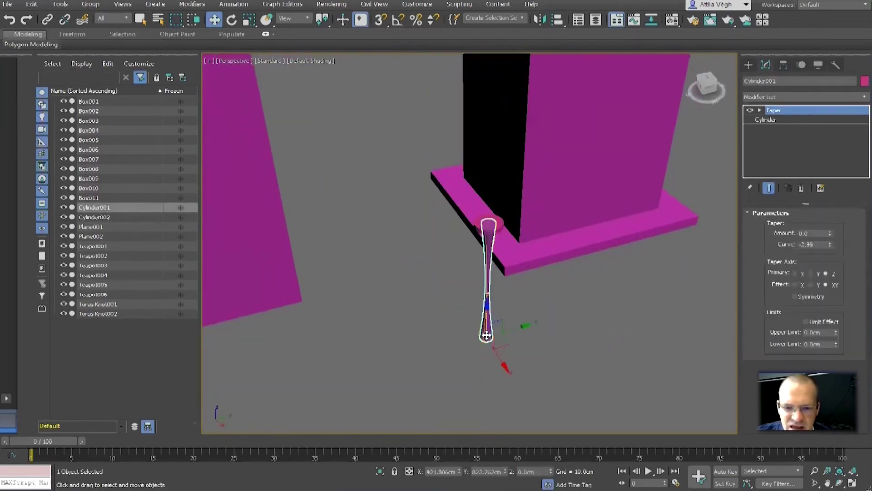
left_click_drag(522, 324, 723, 275, "shift")
left_click(390, 223)
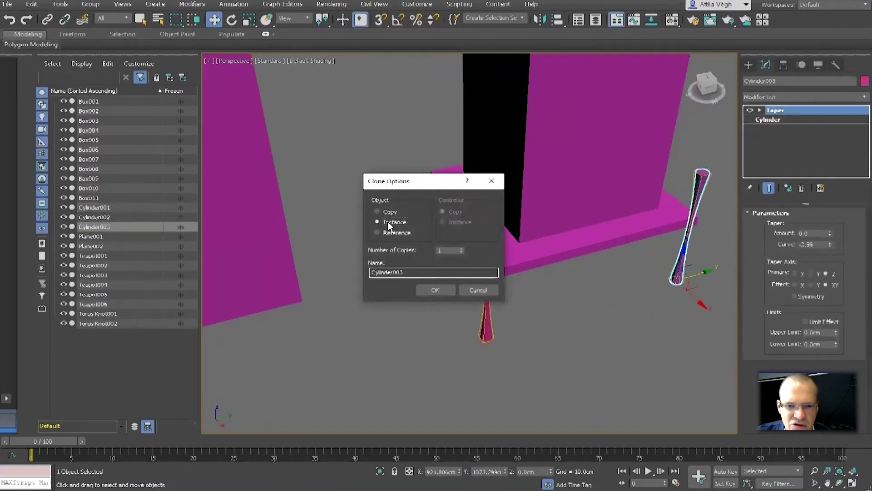
double_click(443, 251)
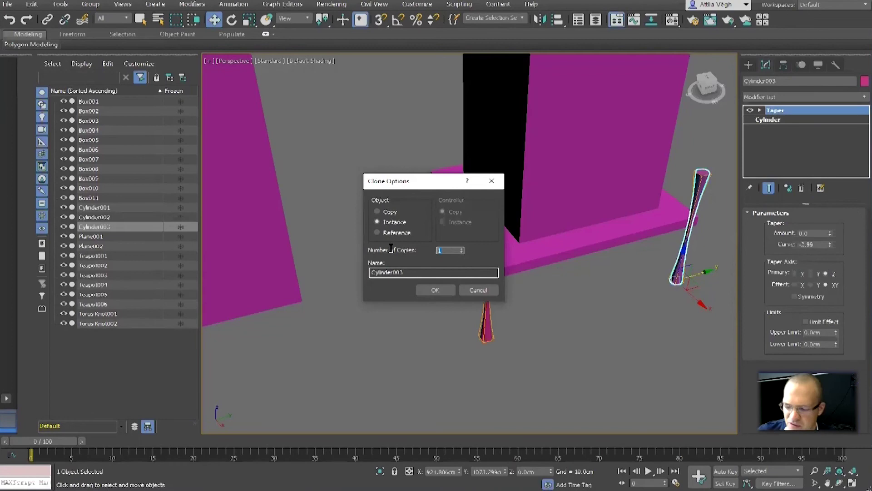
type("5")
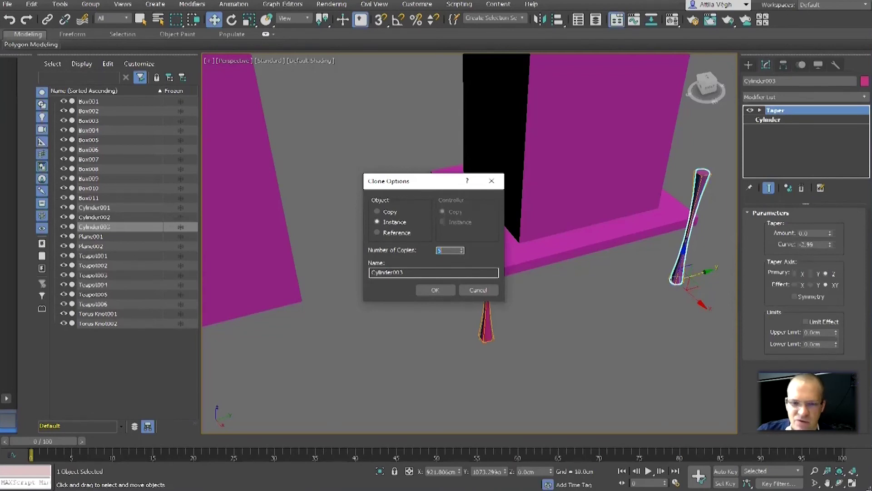
left_click(424, 291)
Select the original tapered cylinder, display edged faces, and weaken its inward taper curve.
scroll(426, 291, "down", 6)
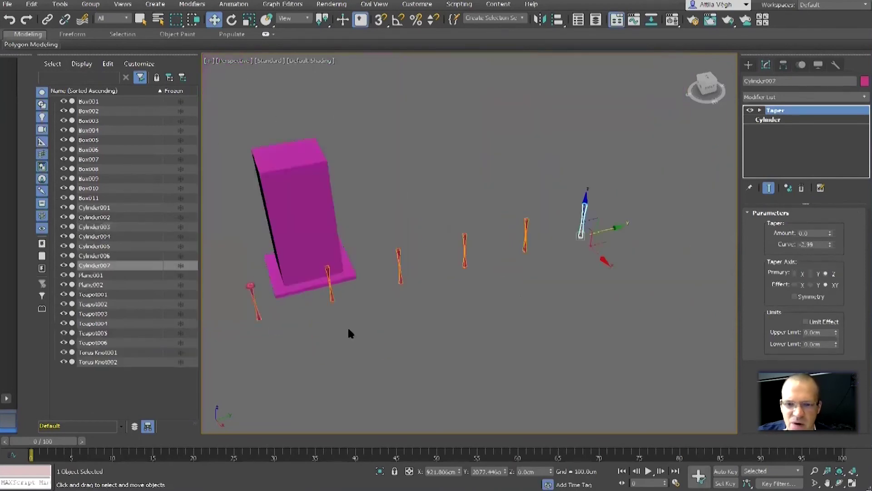
scroll(364, 298, "up", 1)
left_click(391, 317)
scroll(358, 287, "up", 5)
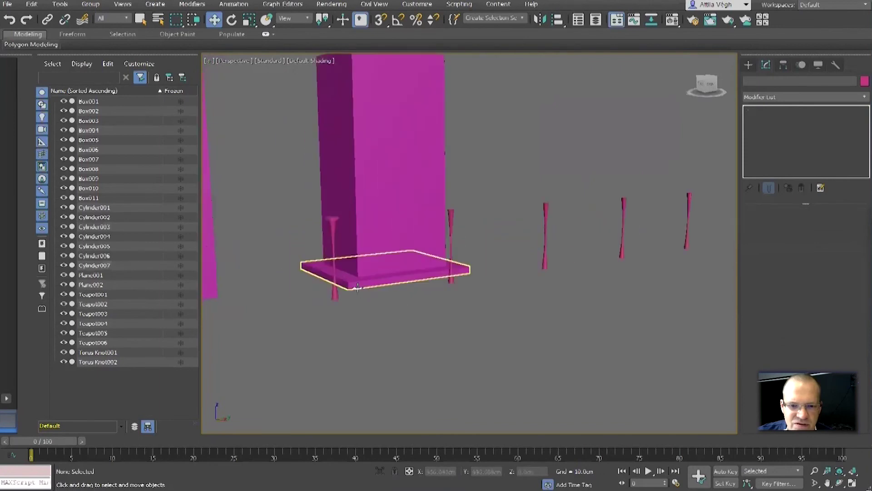
scroll(394, 318, "down", 1)
left_click(329, 305)
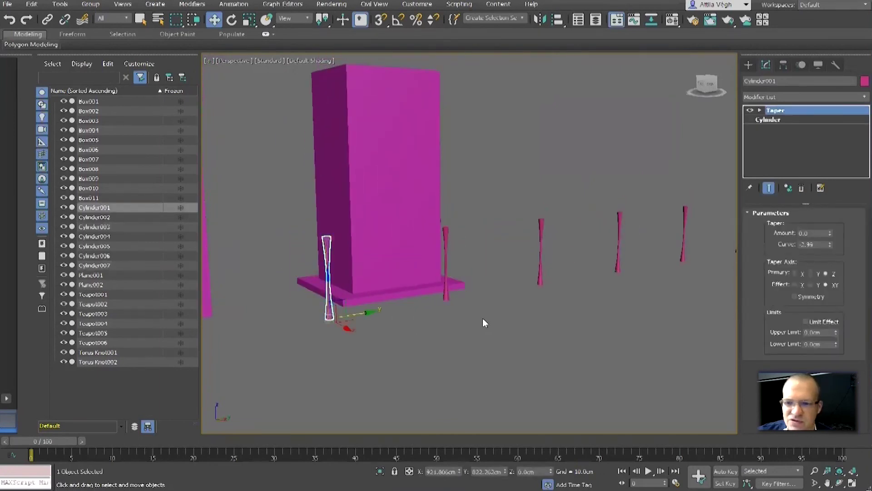
middle_click_drag(482, 318, 497, 343, "alt")
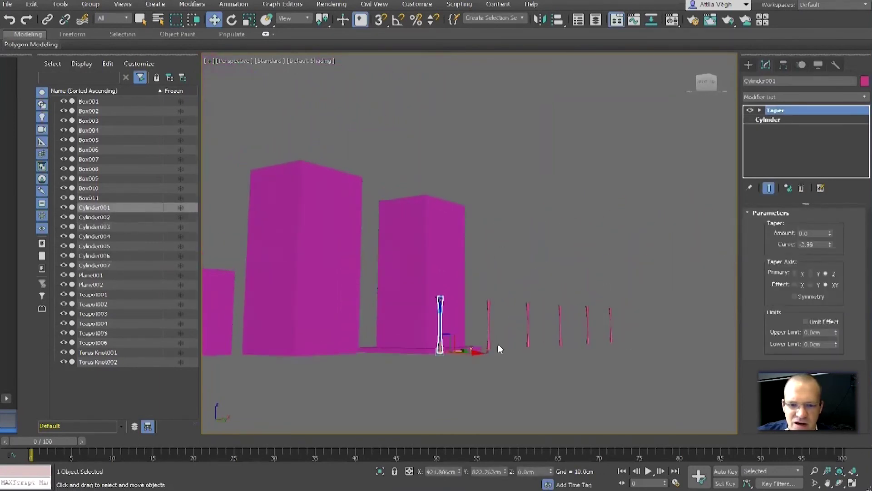
scroll(497, 348, "up", 1)
key("F4")
scroll(509, 335, "up", 3)
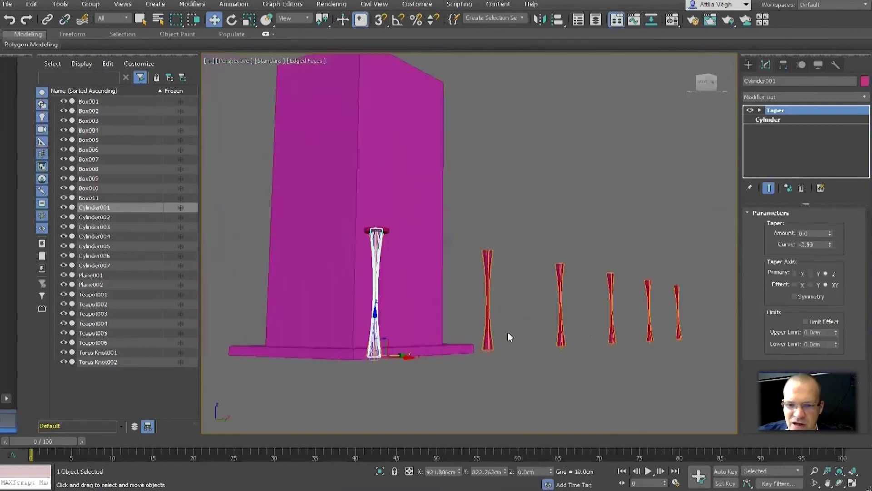
middle_click_drag(508, 332, 516, 358)
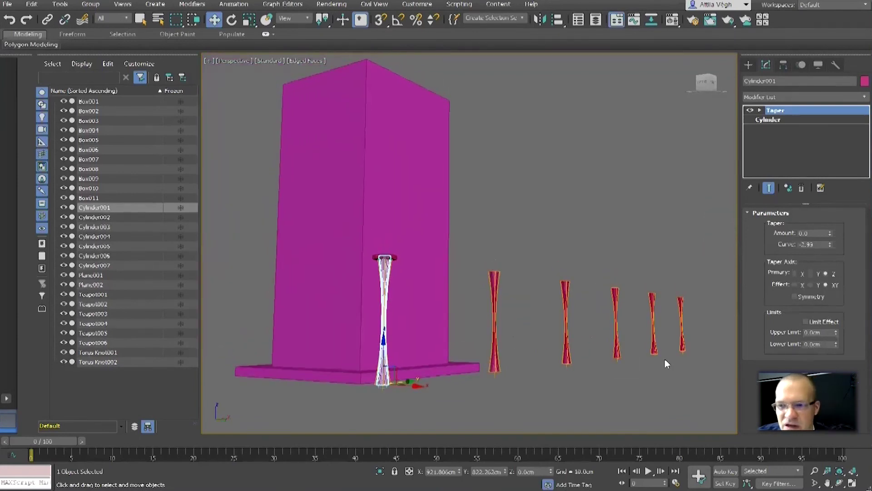
left_click_drag(831, 245, 831, 232)
Reduce the original tapered cylinder's base radius to about 4.2 cm and deselect it.
left_click(768, 119)
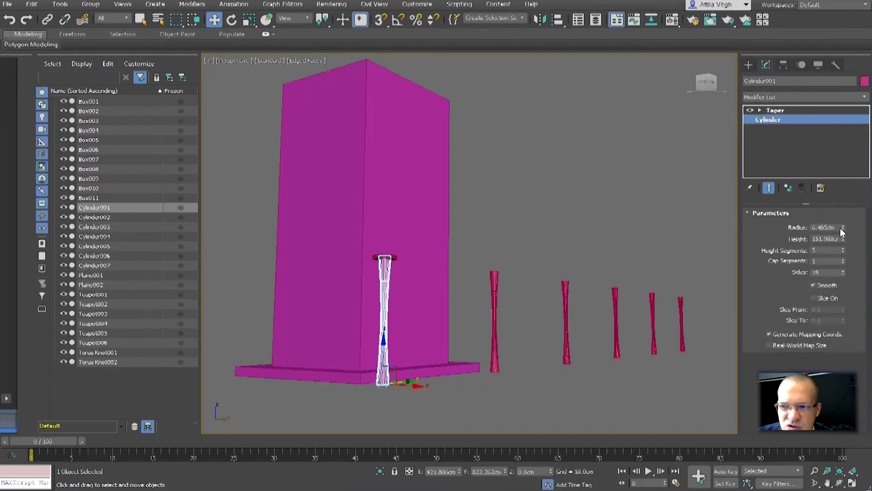
left_click_drag(841, 228, 843, 247)
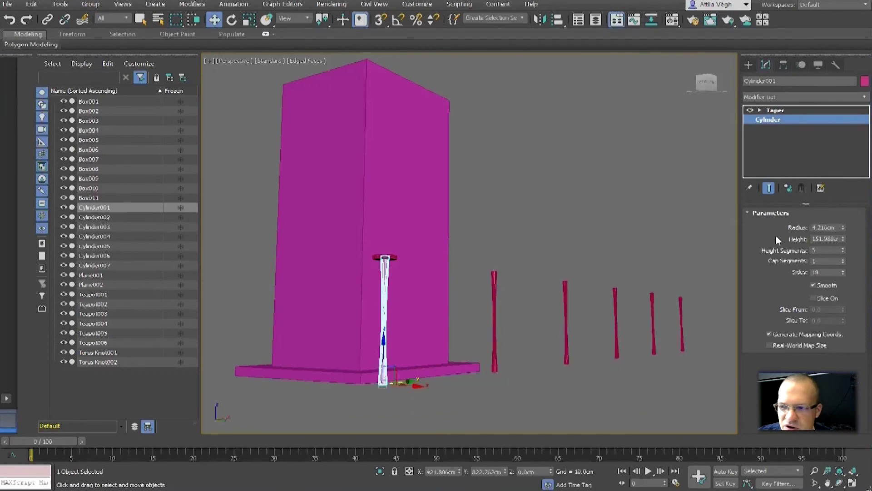
left_click(601, 205)
Select the tall box on the slab, frame all the purple boxes and columns, and capture an unlabelled still image of the viewport.
left_click(380, 184)
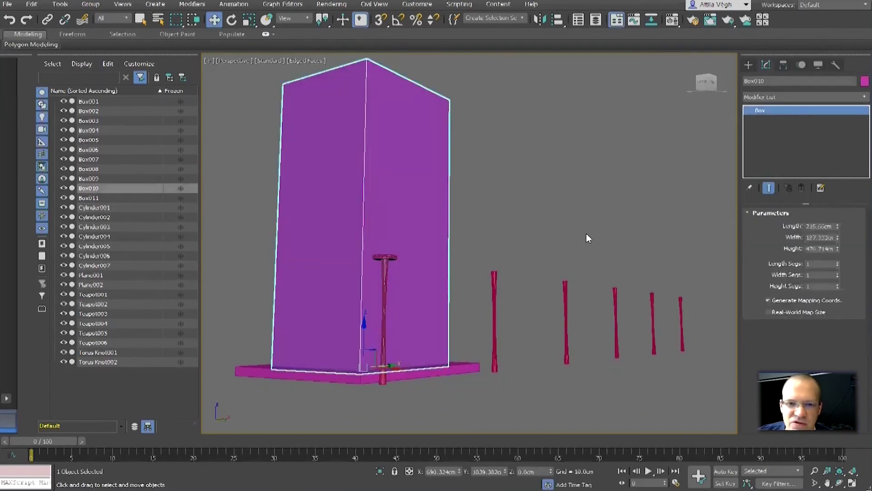
scroll(586, 229, "down", 4)
middle_click_drag(588, 227, 590, 245)
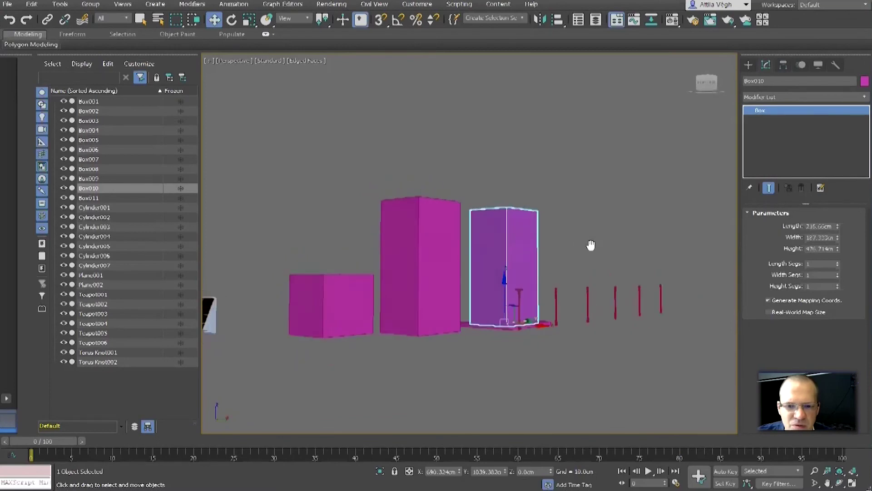
left_click(56, 5)
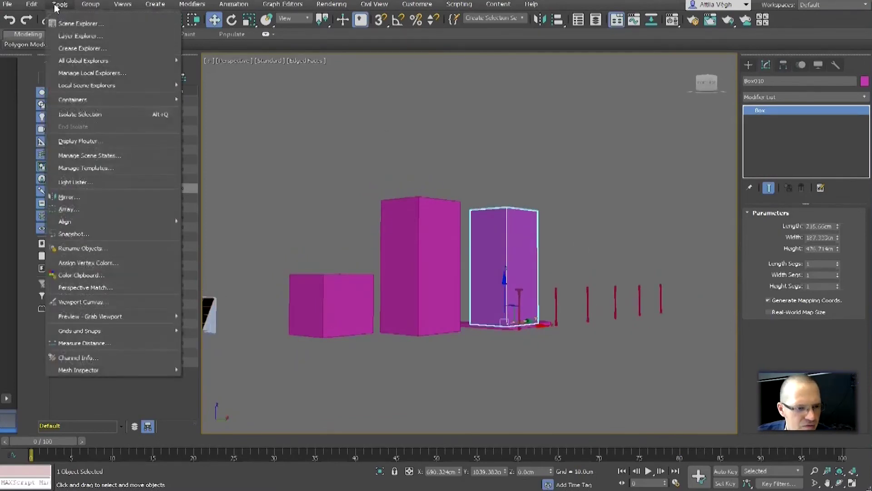
mouse_move(90, 319)
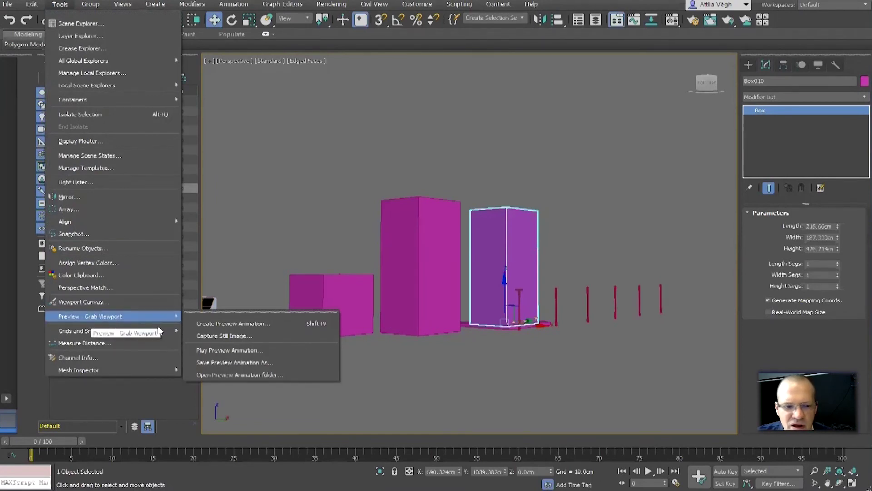
left_click(209, 335)
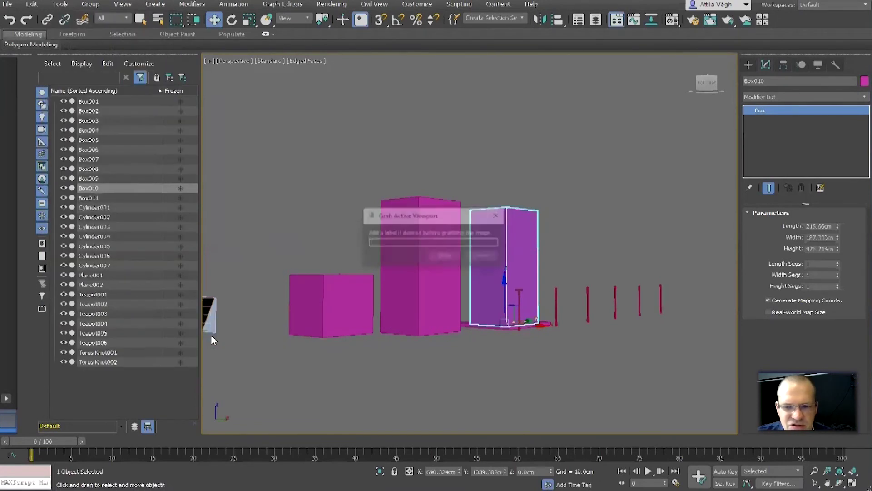
left_click(450, 254)
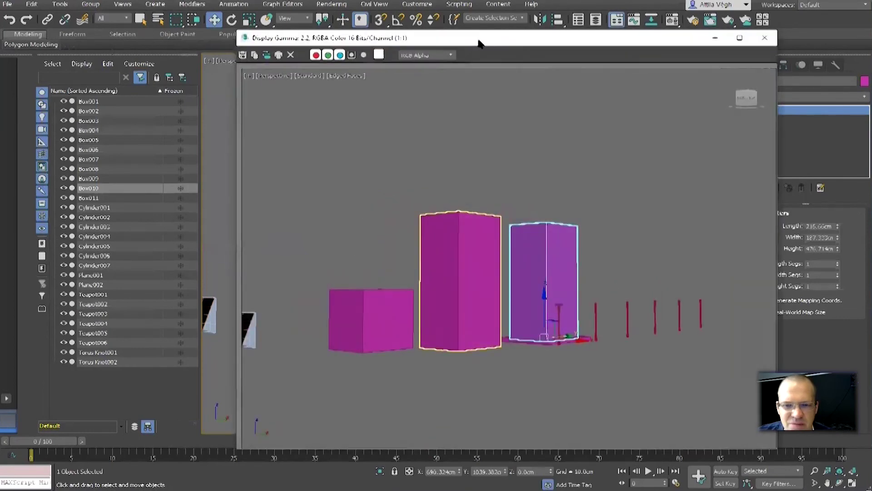
left_click_drag(480, 40, 424, 43)
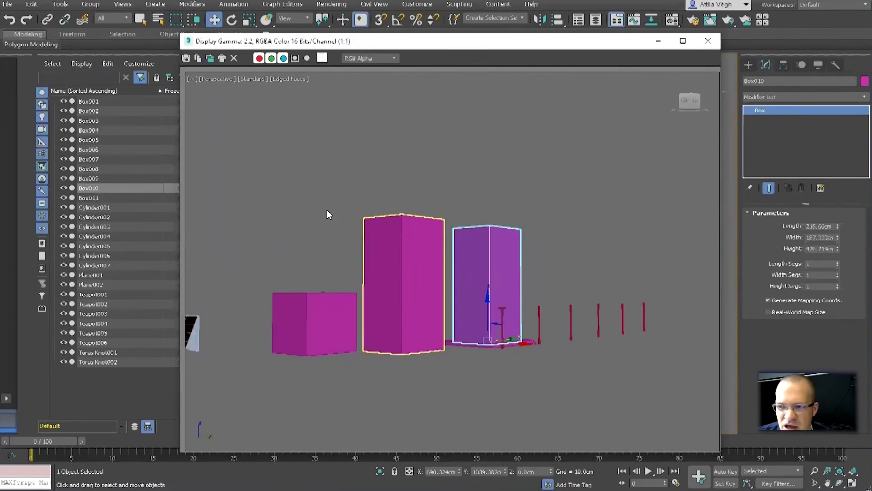
Close the captured viewport image and create a thin rectangular box on the ground near the slab as a tabletop.
left_click(708, 41)
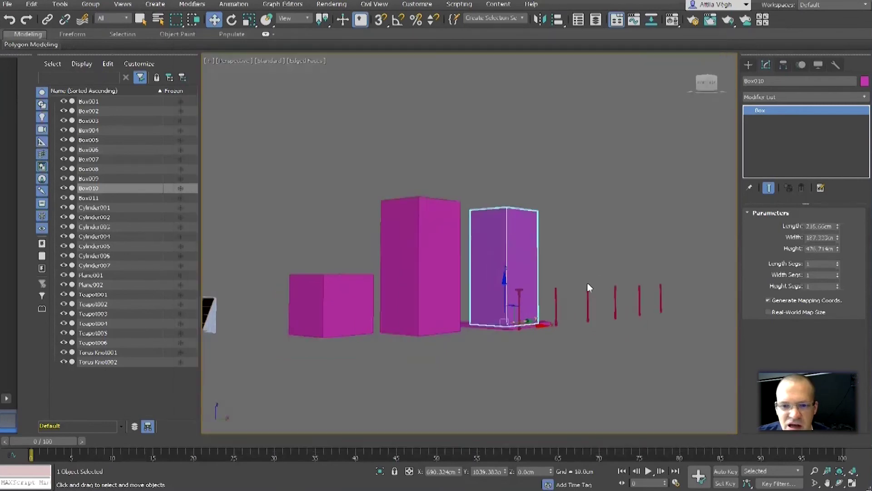
middle_click_drag(584, 278, 553, 281, "alt")
left_click(748, 65)
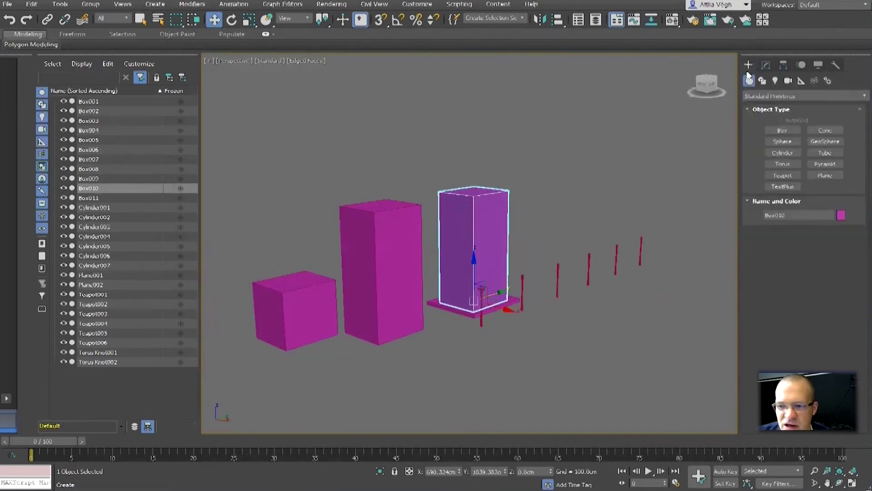
middle_click_drag(663, 247, 692, 220)
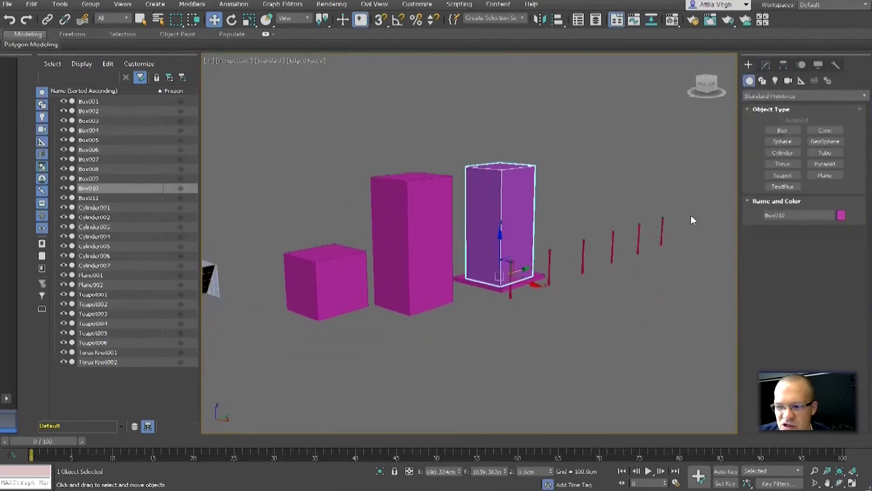
left_click(782, 130)
middle_click_drag(496, 299, 435, 321, "alt")
scroll(460, 354, "up", 5)
left_click_drag(432, 319, 500, 312)
left_click(499, 312)
key("w")
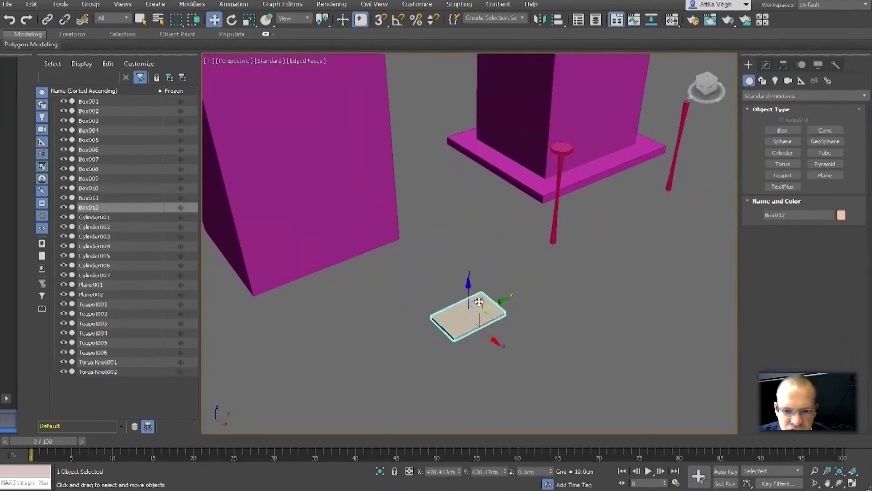
Raise the thin box along the Z axis to table height above the ground.
left_click_drag(468, 289, 469, 255)
middle_click_drag(471, 268, 474, 255, "alt")
scroll(473, 256, "up", 3)
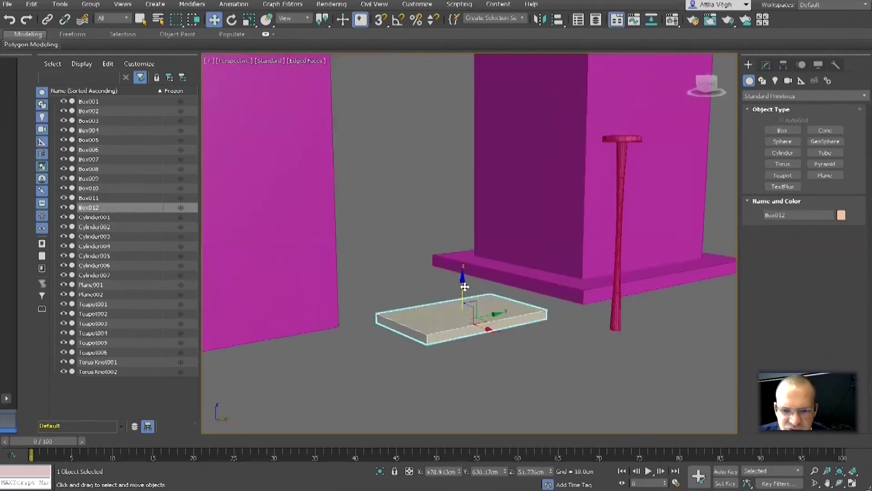
left_click_drag(465, 287, 466, 303)
middle_click_drag(467, 274, 467, 261, "alt")
Create a narrow box about 3.7 by 3.3 cm near one corner of the tabletop as a table leg.
left_click(783, 130)
middle_click_drag(471, 296, 444, 343, "alt")
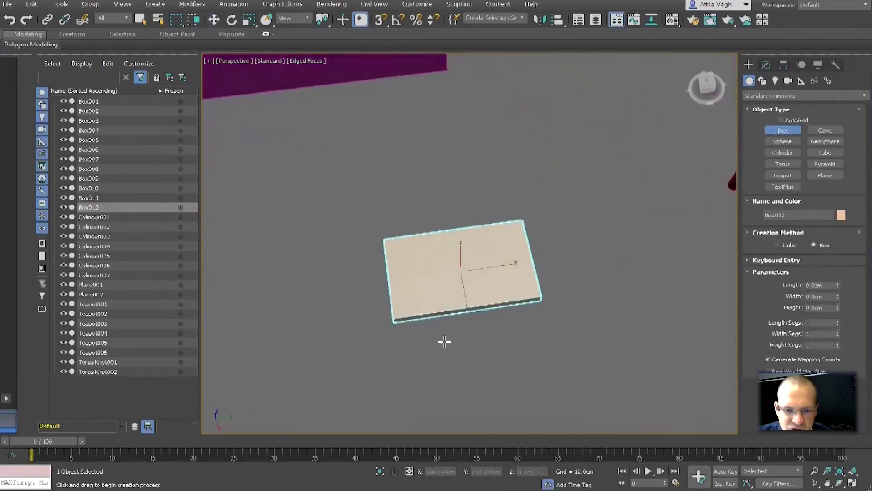
left_click_drag(401, 332, 408, 341)
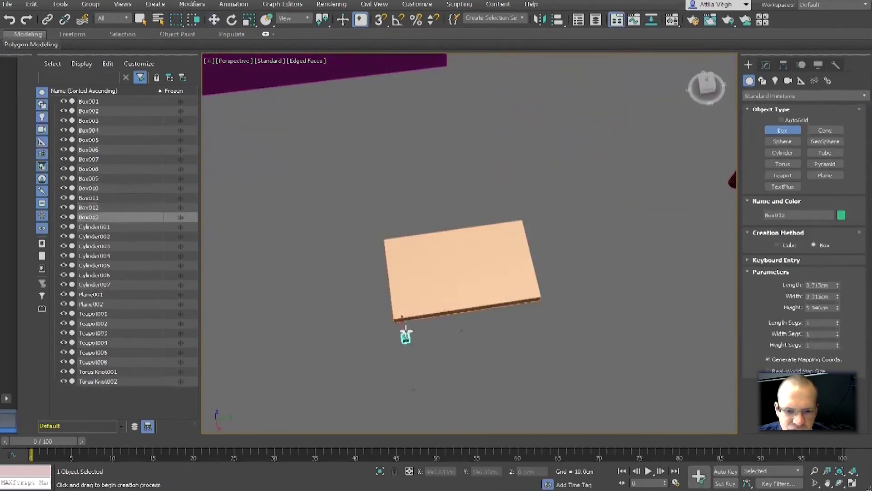
left_click(392, 318)
key("w")
middle_click_drag(389, 314, 440, 296, "alt")
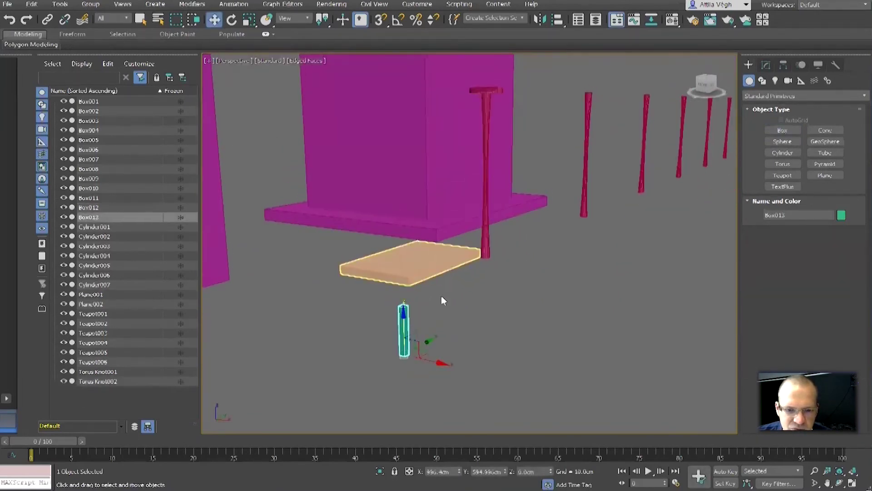
Increase the table leg's height to about 44 cm so that it reaches the tabletop.
left_click(765, 65)
left_click_drag(836, 249, 834, 218)
middle_click_drag(327, 218, 416, 350, "alt")
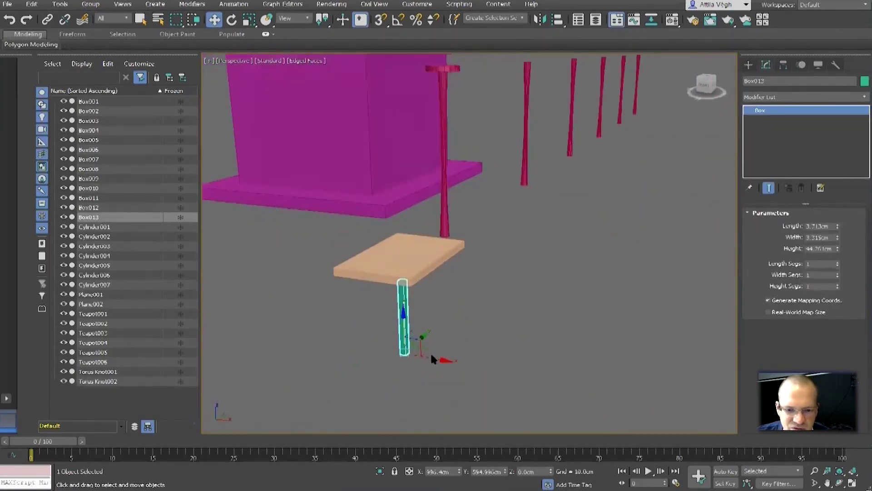
Clone the table leg along the X axis as one instance under the neighbouring corner of the tabletop.
left_click_drag(432, 358, 376, 340, "shift")
left_click(393, 222)
left_click(424, 289)
mouse_move(424, 289)
middle_mouse_down("alt")
mouse_move(386, 301)
mouse_move(357, 378)
mouse_move(364, 342)
middle_mouse_up("alt")
left_click(364, 341)
left_click(345, 339)
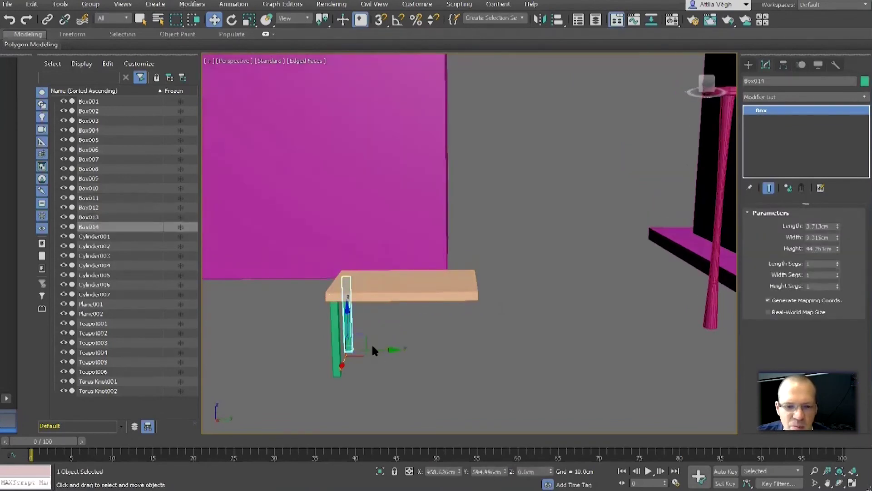
left_click_drag(374, 351, 491, 363)
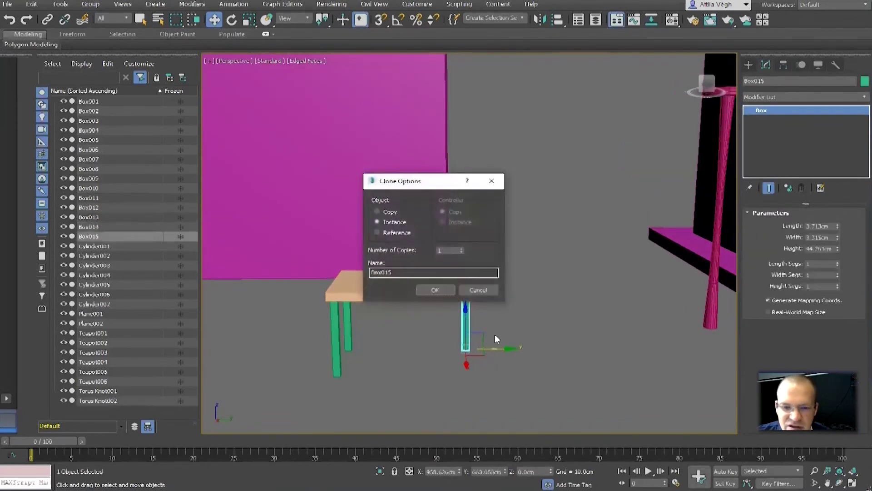
left_click(489, 287)
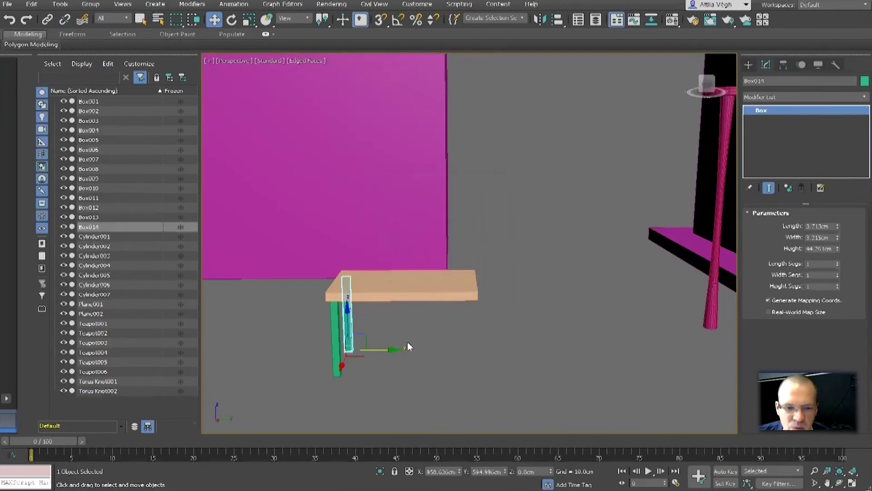
Select both table legs and clone them together along the Y axis as instances under the opposite end of the tabletop.
left_click(341, 369, "ctrl")
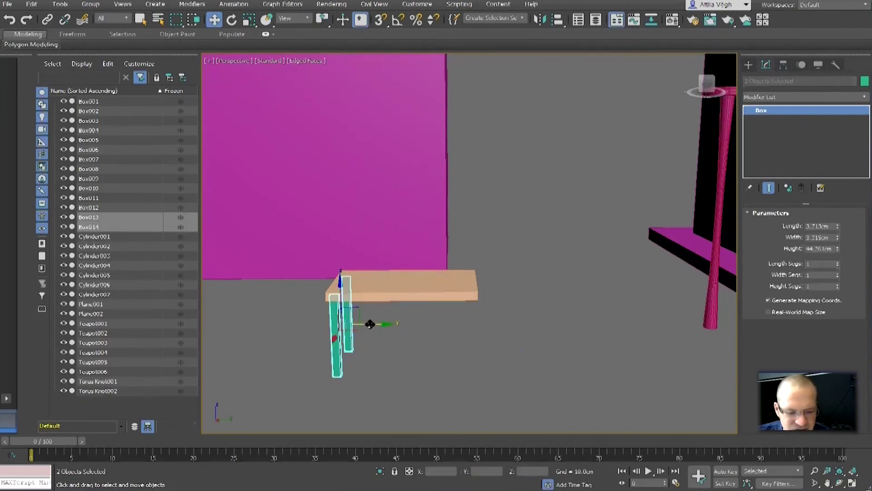
left_click_drag(370, 324, 500, 341, "shift")
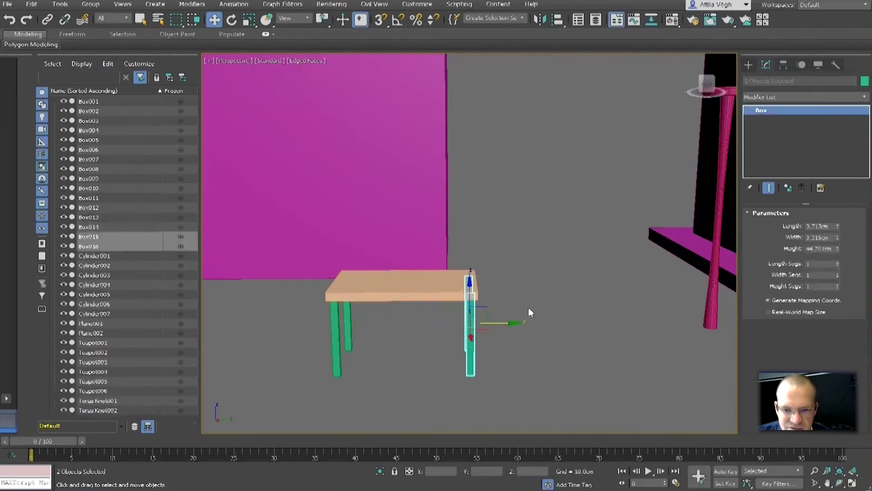
left_click(436, 290)
Examine the finished table's scale beside the purple boxes and columns, and select the slab to inspect its dimensions.
mouse_move(505, 277)
middle_mouse_down("alt")
mouse_move(530, 276)
mouse_move(521, 306)
middle_mouse_up("alt")
scroll(518, 295, "down", 3)
scroll(541, 264, "down", 5)
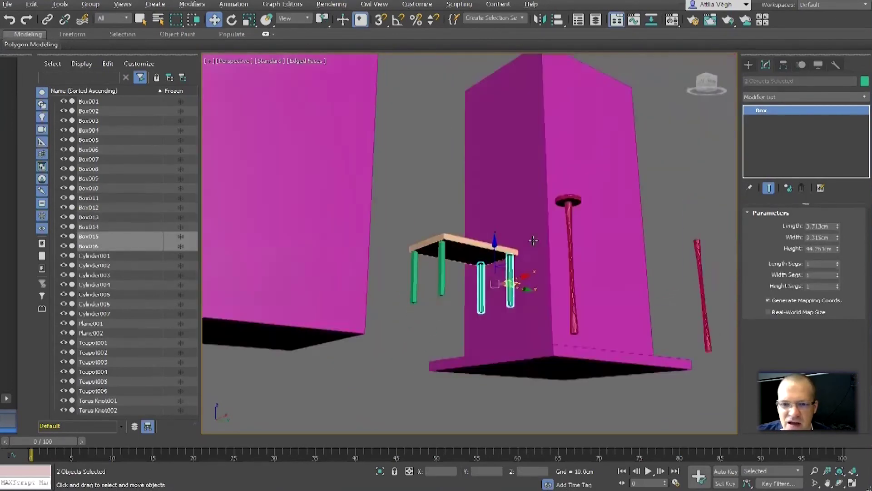
middle_click_drag(545, 254, 522, 340, "alt")
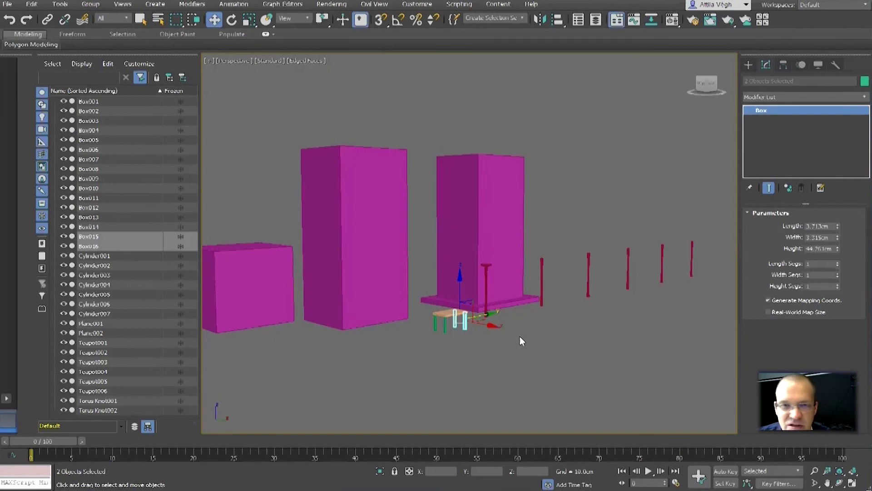
middle_click_drag(527, 332, 480, 377, "alt")
scroll(553, 354, "down", 5)
scroll(516, 368, "up", 5)
left_click(595, 296)
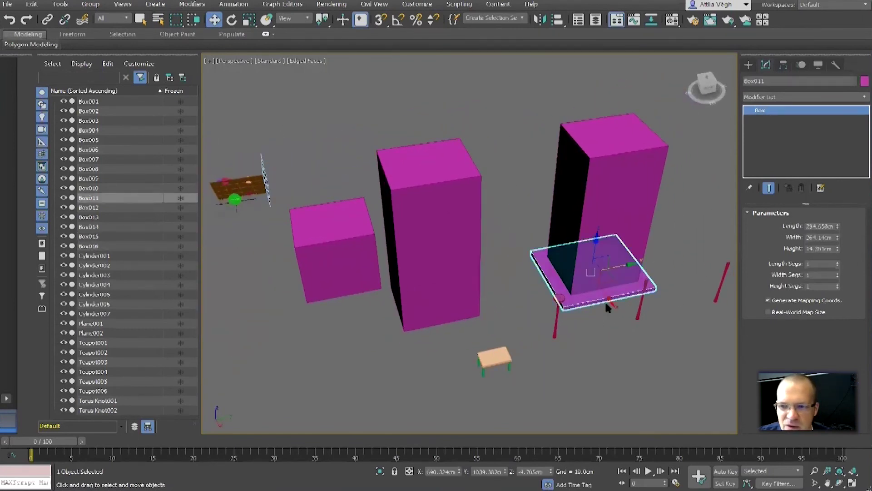
key("z")
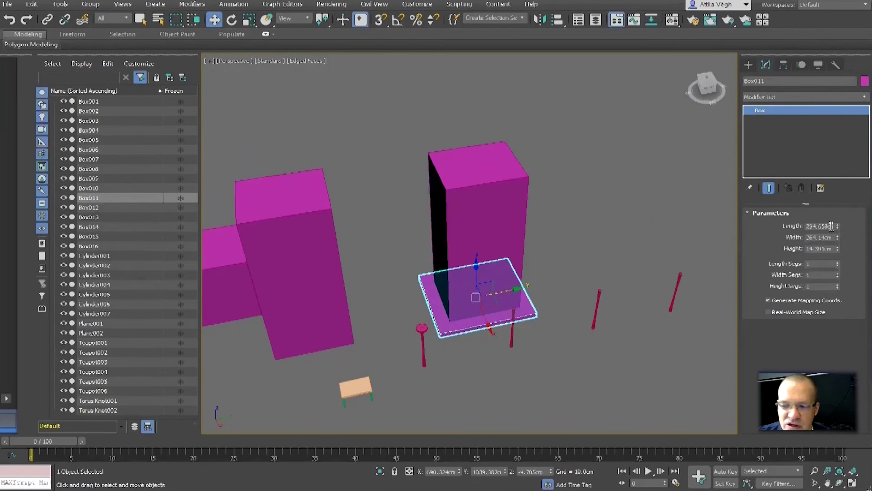
middle_click_drag(609, 195, 545, 161)
scroll(569, 206, "up", 2)
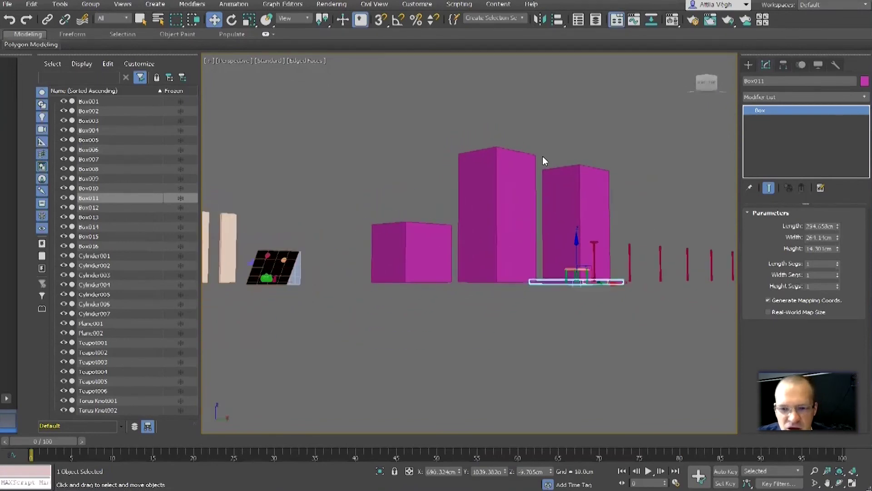